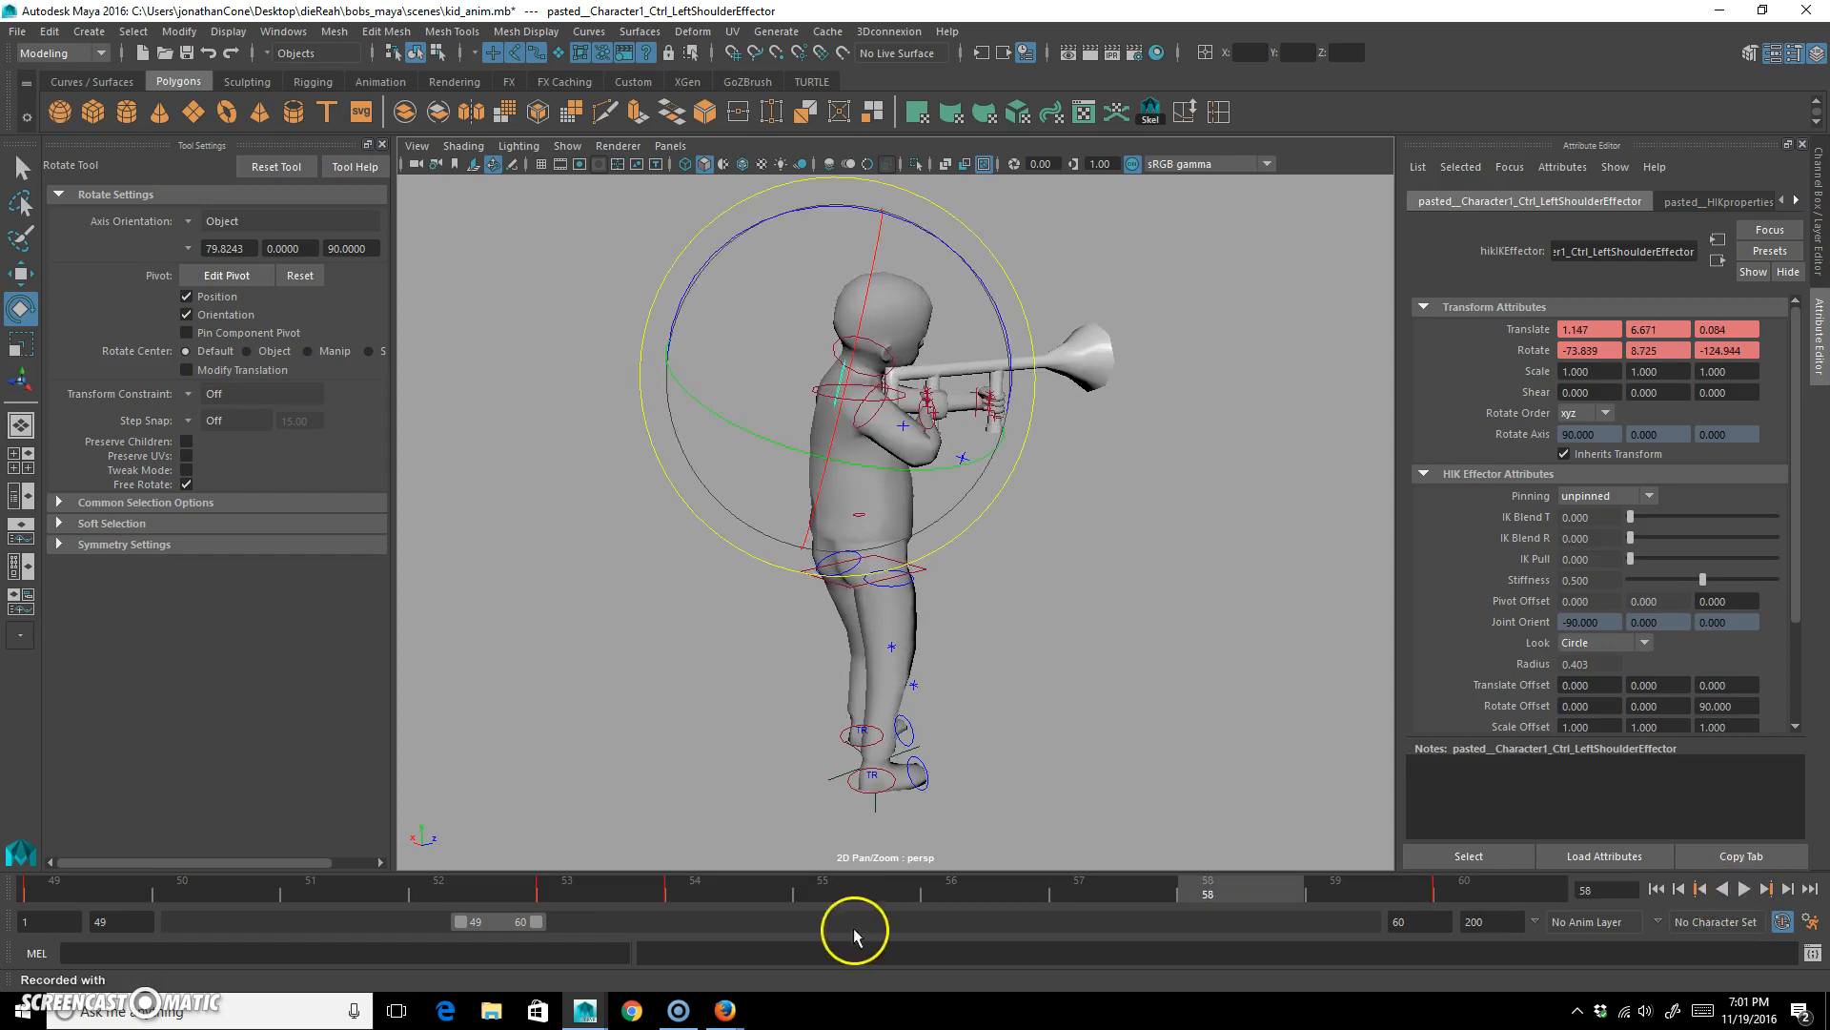
Try moving the left ankle control backward at frame 54 and setting a key on it.
{"action": "left_click_drag", "start_coordinate": [143, 879], "coordinate": [671, 893]}
{"action": "left_click_drag", "start_coordinate": [1013, 637], "coordinate": [919, 641], "text": "alt"}
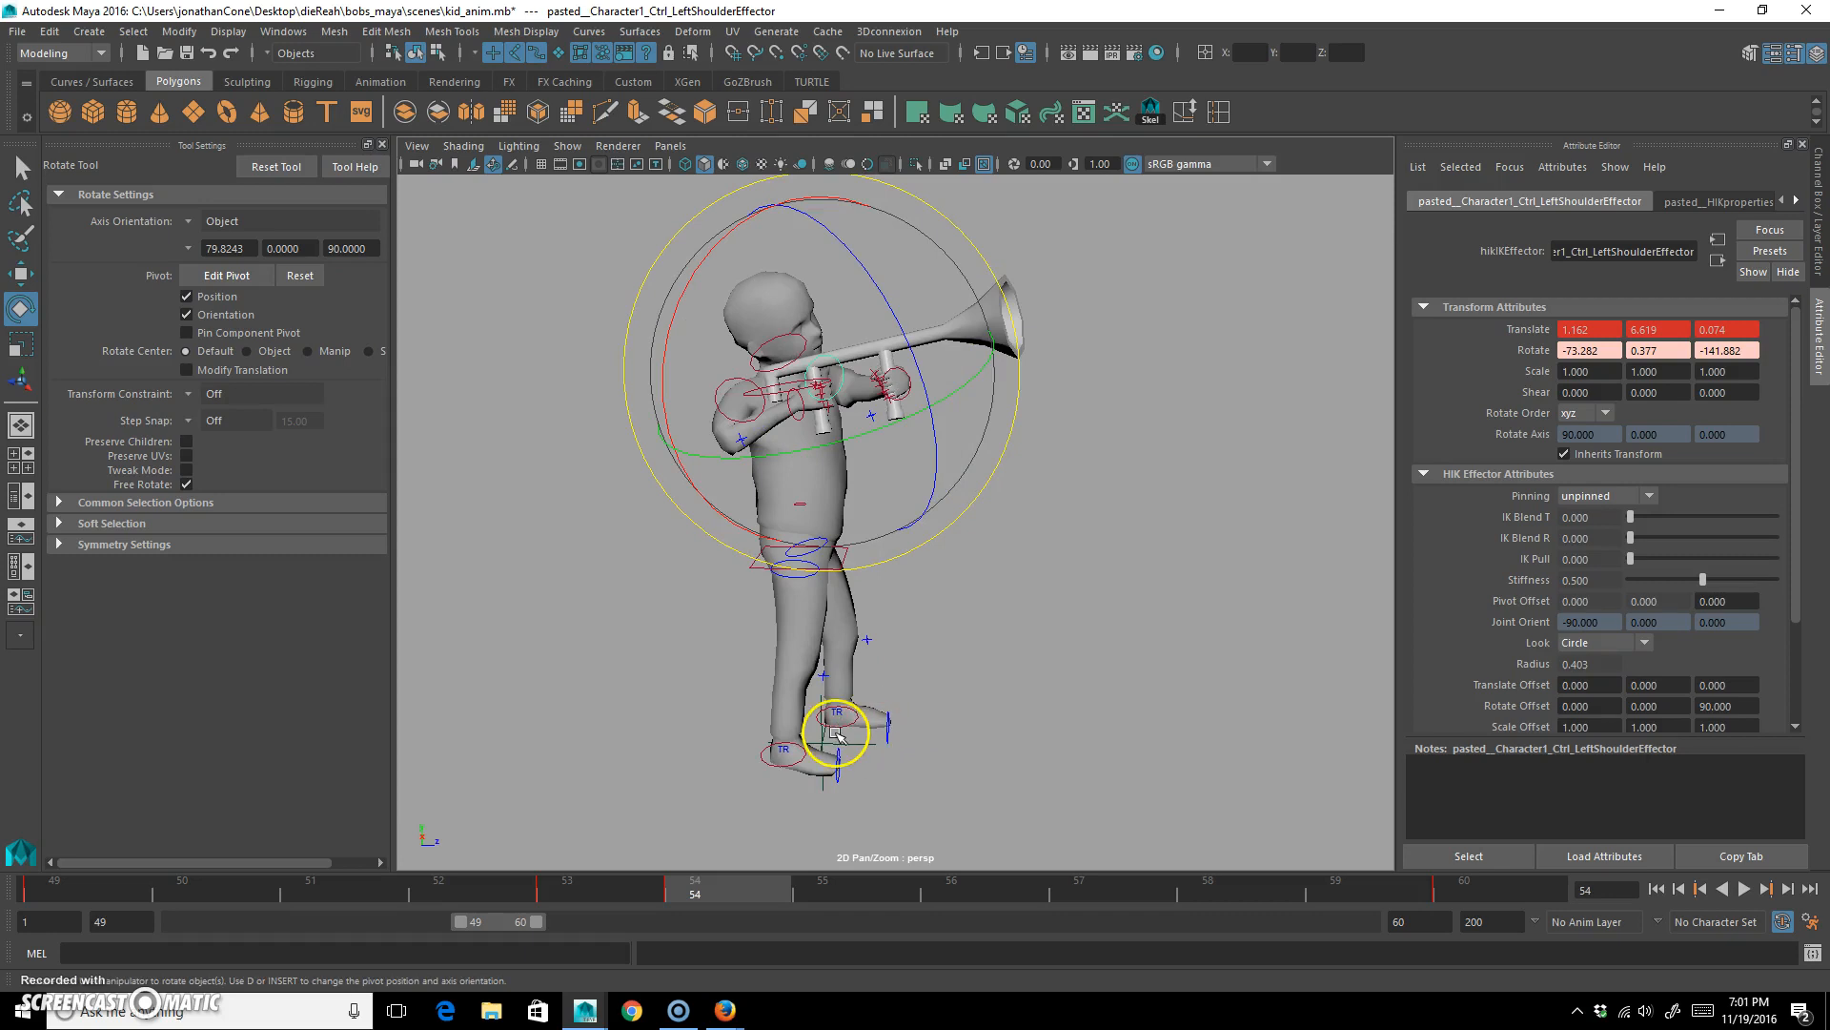
{"action": "left_click", "coordinate": [874, 741]}
{"action": "left_click", "coordinate": [833, 728]}
{"action": "key", "text": "w"}
{"action": "left_click_drag", "start_coordinate": [916, 805], "coordinate": [956, 723], "text": "alt"}
{"action": "key", "text": "s"}
Preview the animation and undo the left ankle move and its key.
{"action": "left_click_drag", "start_coordinate": [763, 894], "coordinate": [12, 902]}
{"action": "key", "text": "alt+v"}
{"action": "key", "text": "alt+v"}
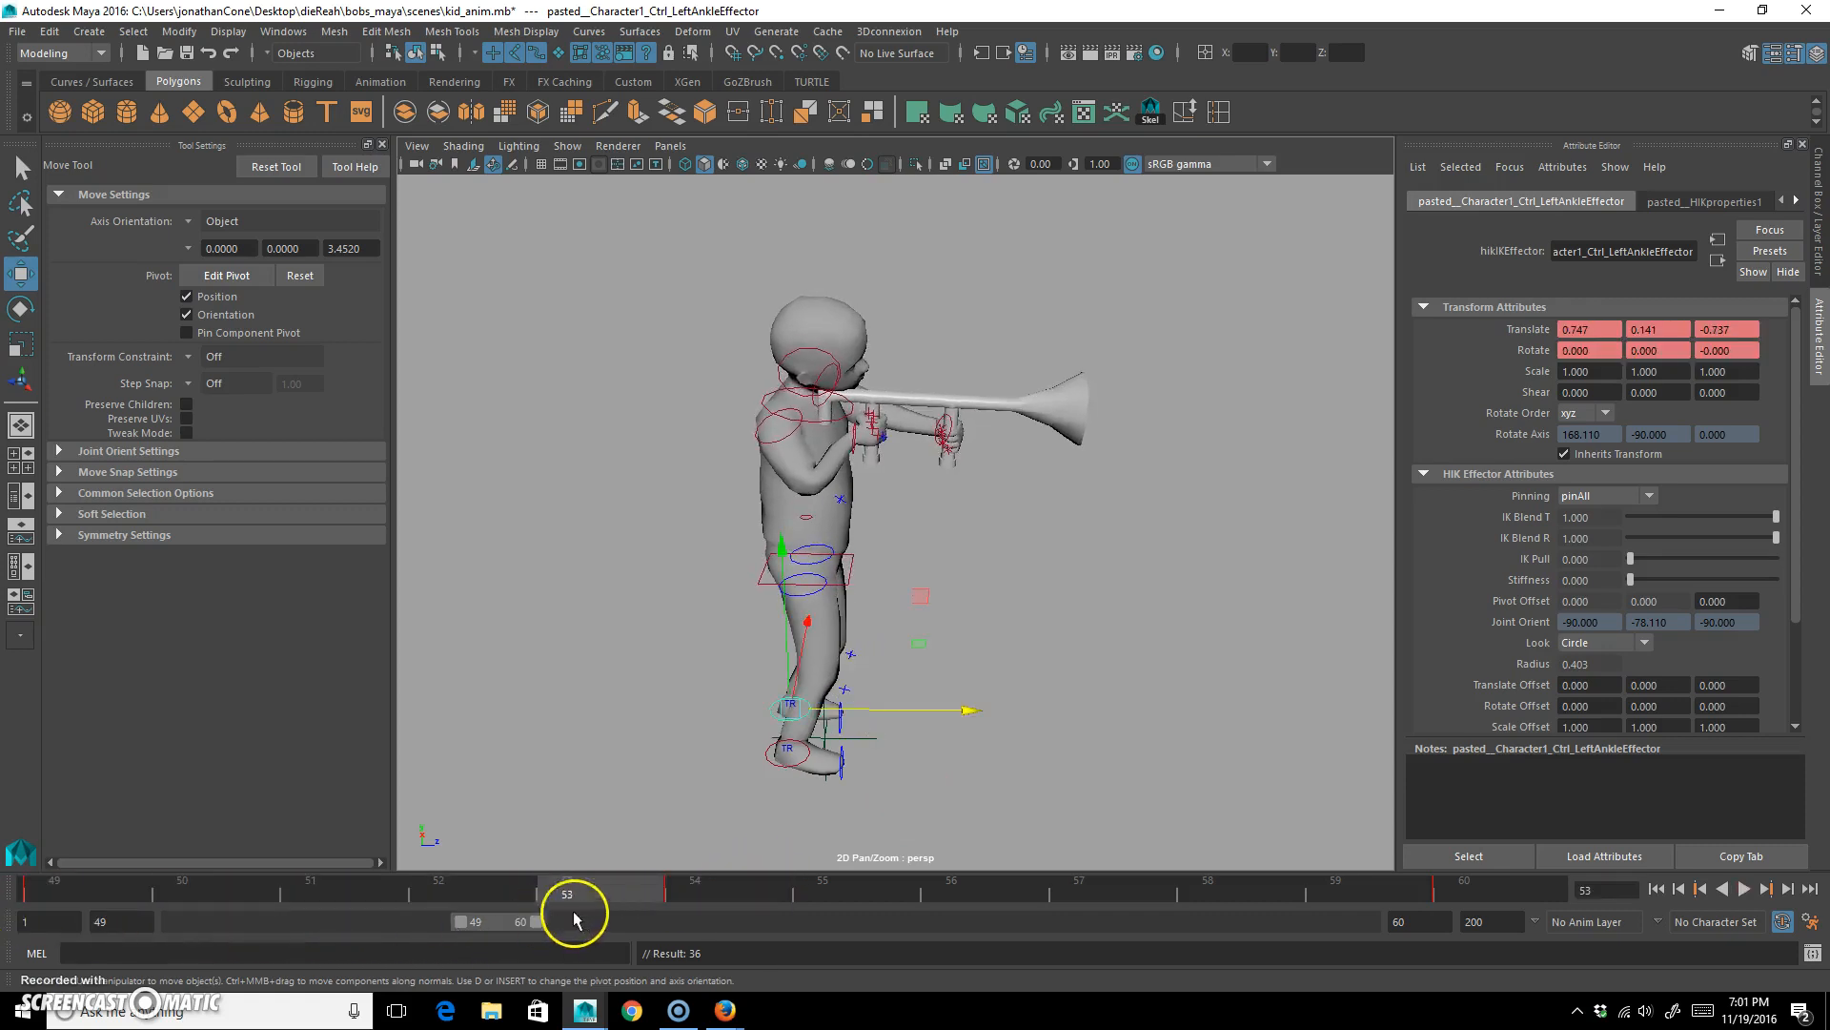
{"action": "key", "text": "ctrl+z"}
{"action": "key", "text": "ctrl+z"}
{"action": "key", "text": "ctrl+z"}
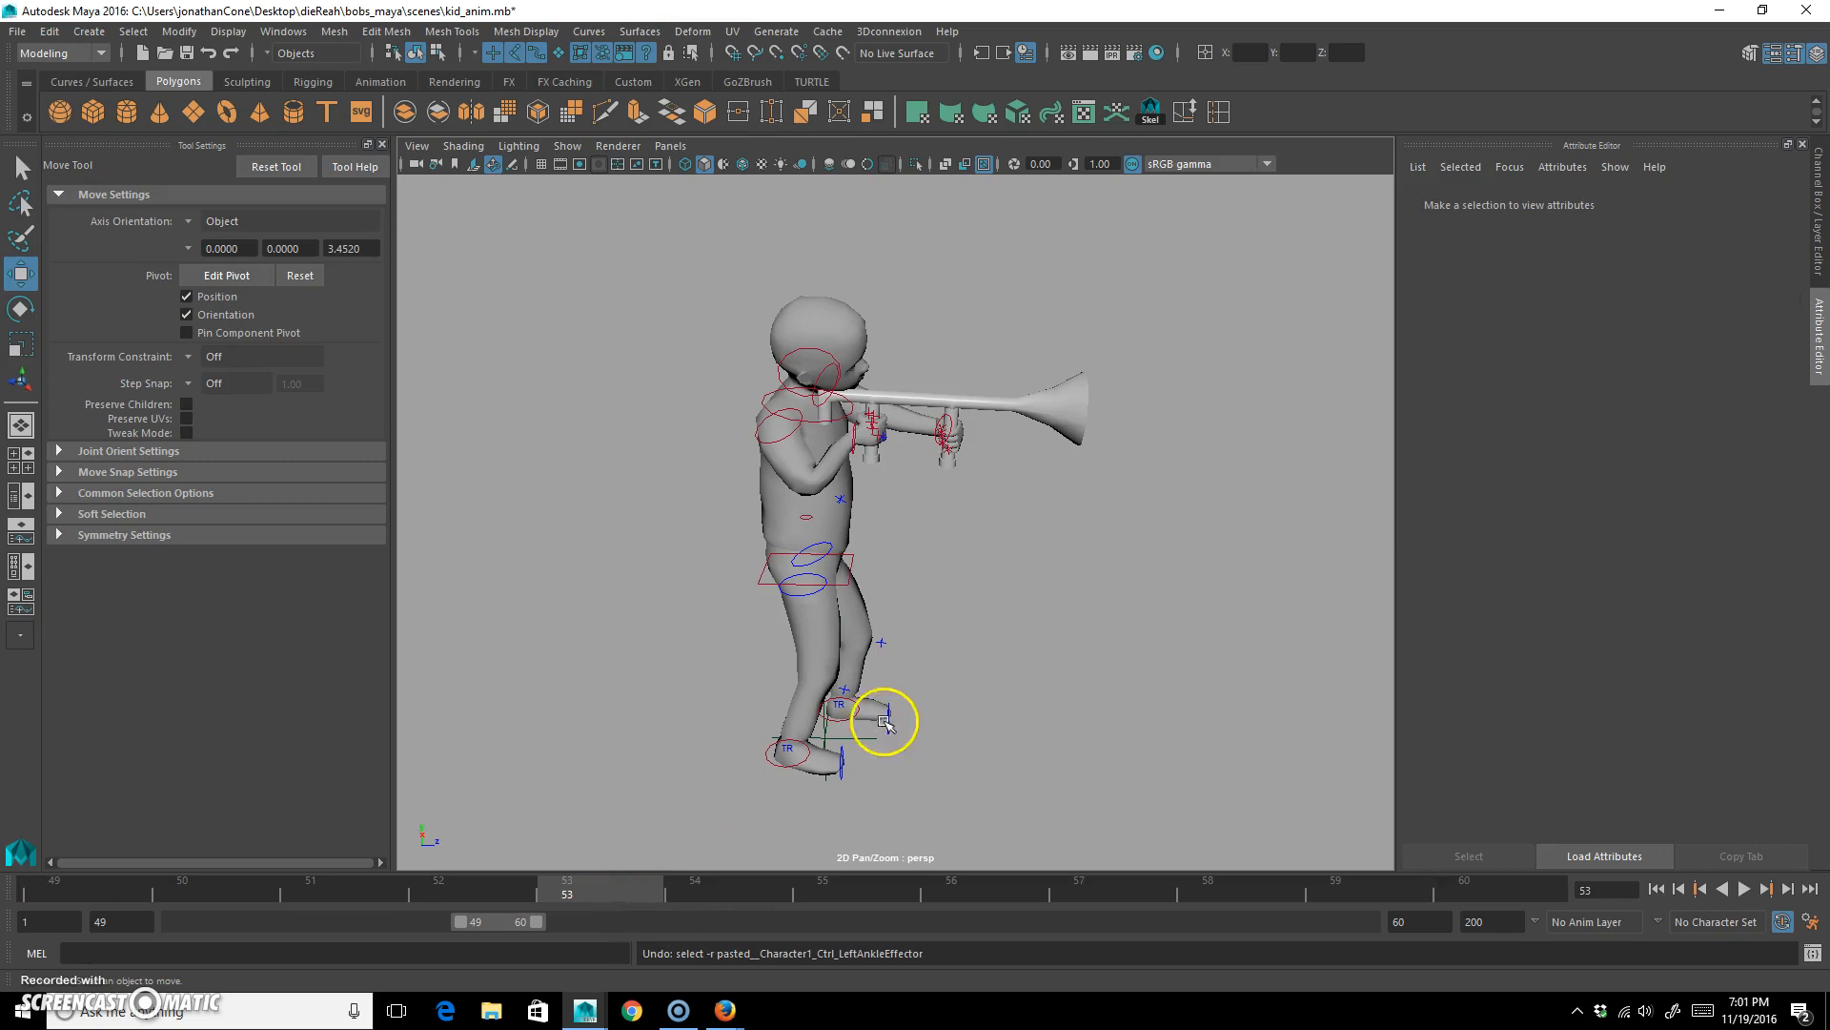
Try pulling the left ankle control back to about Z -0.898 at frame 54.
{"action": "left_click_drag", "start_coordinate": [890, 747], "coordinate": [782, 768], "text": "alt"}
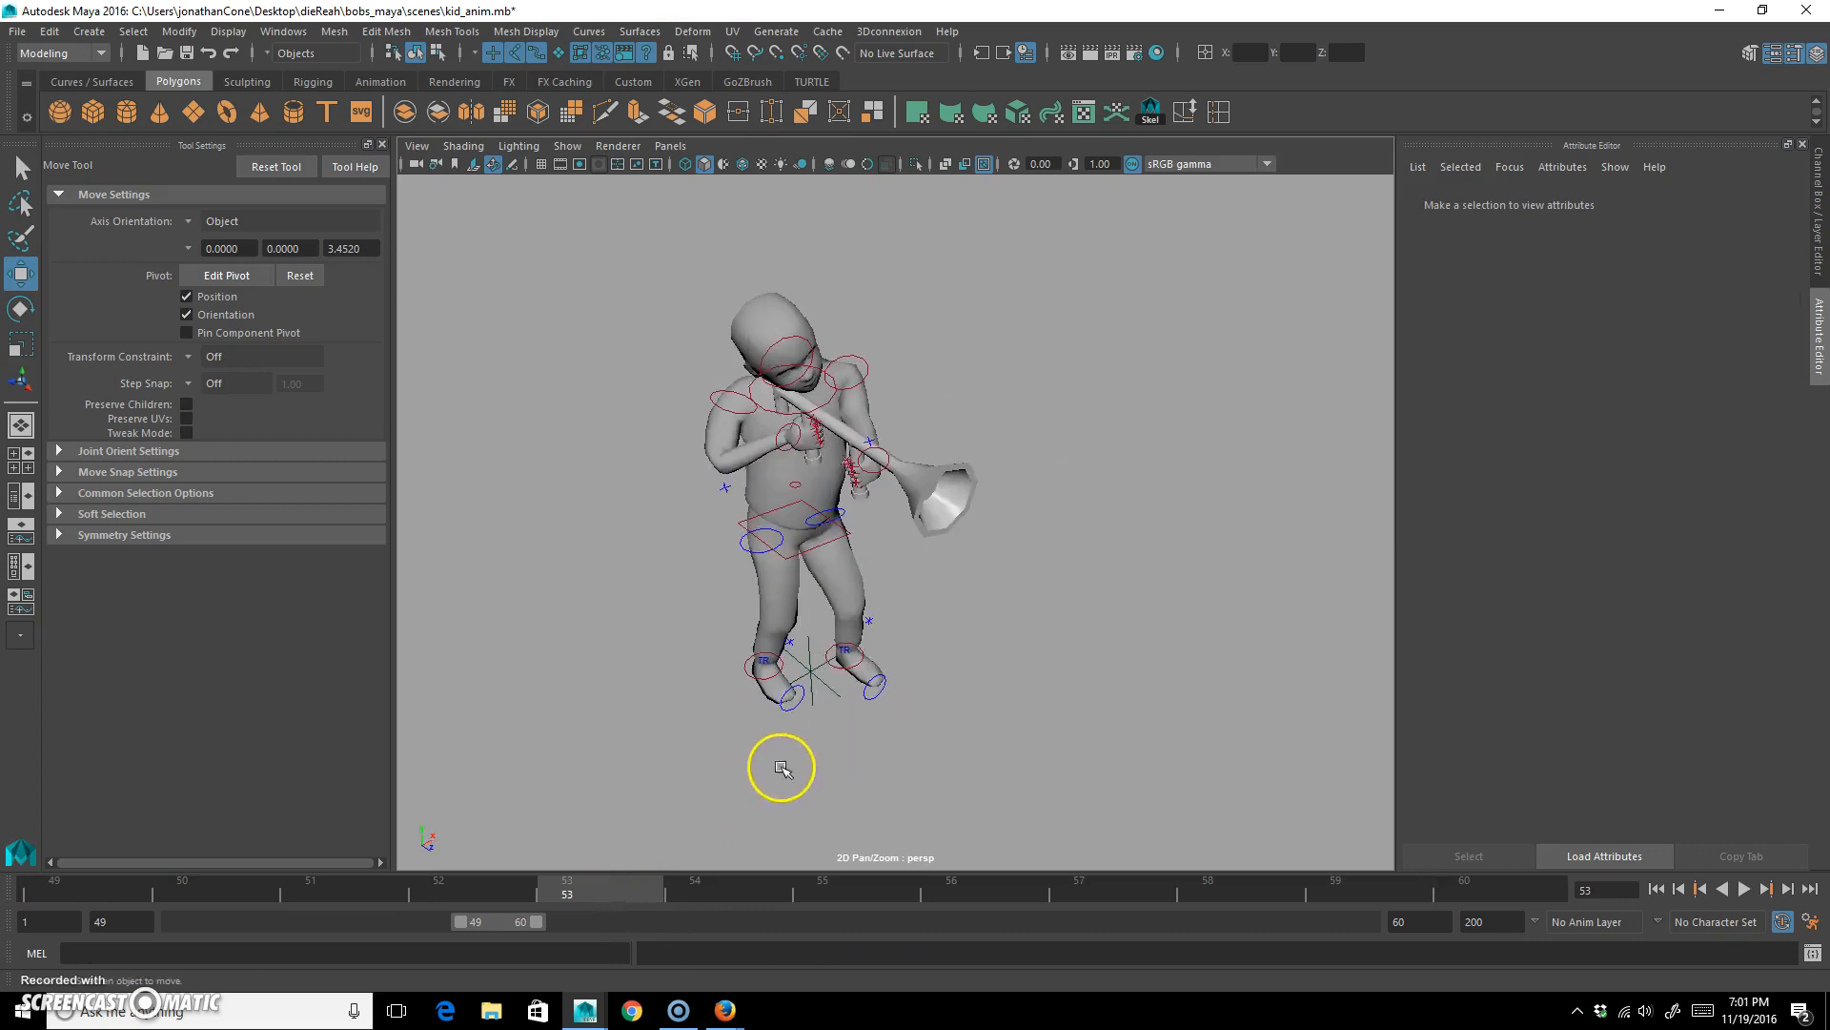
{"action": "left_click", "coordinate": [838, 670]}
{"action": "key", "text": "alt+v"}
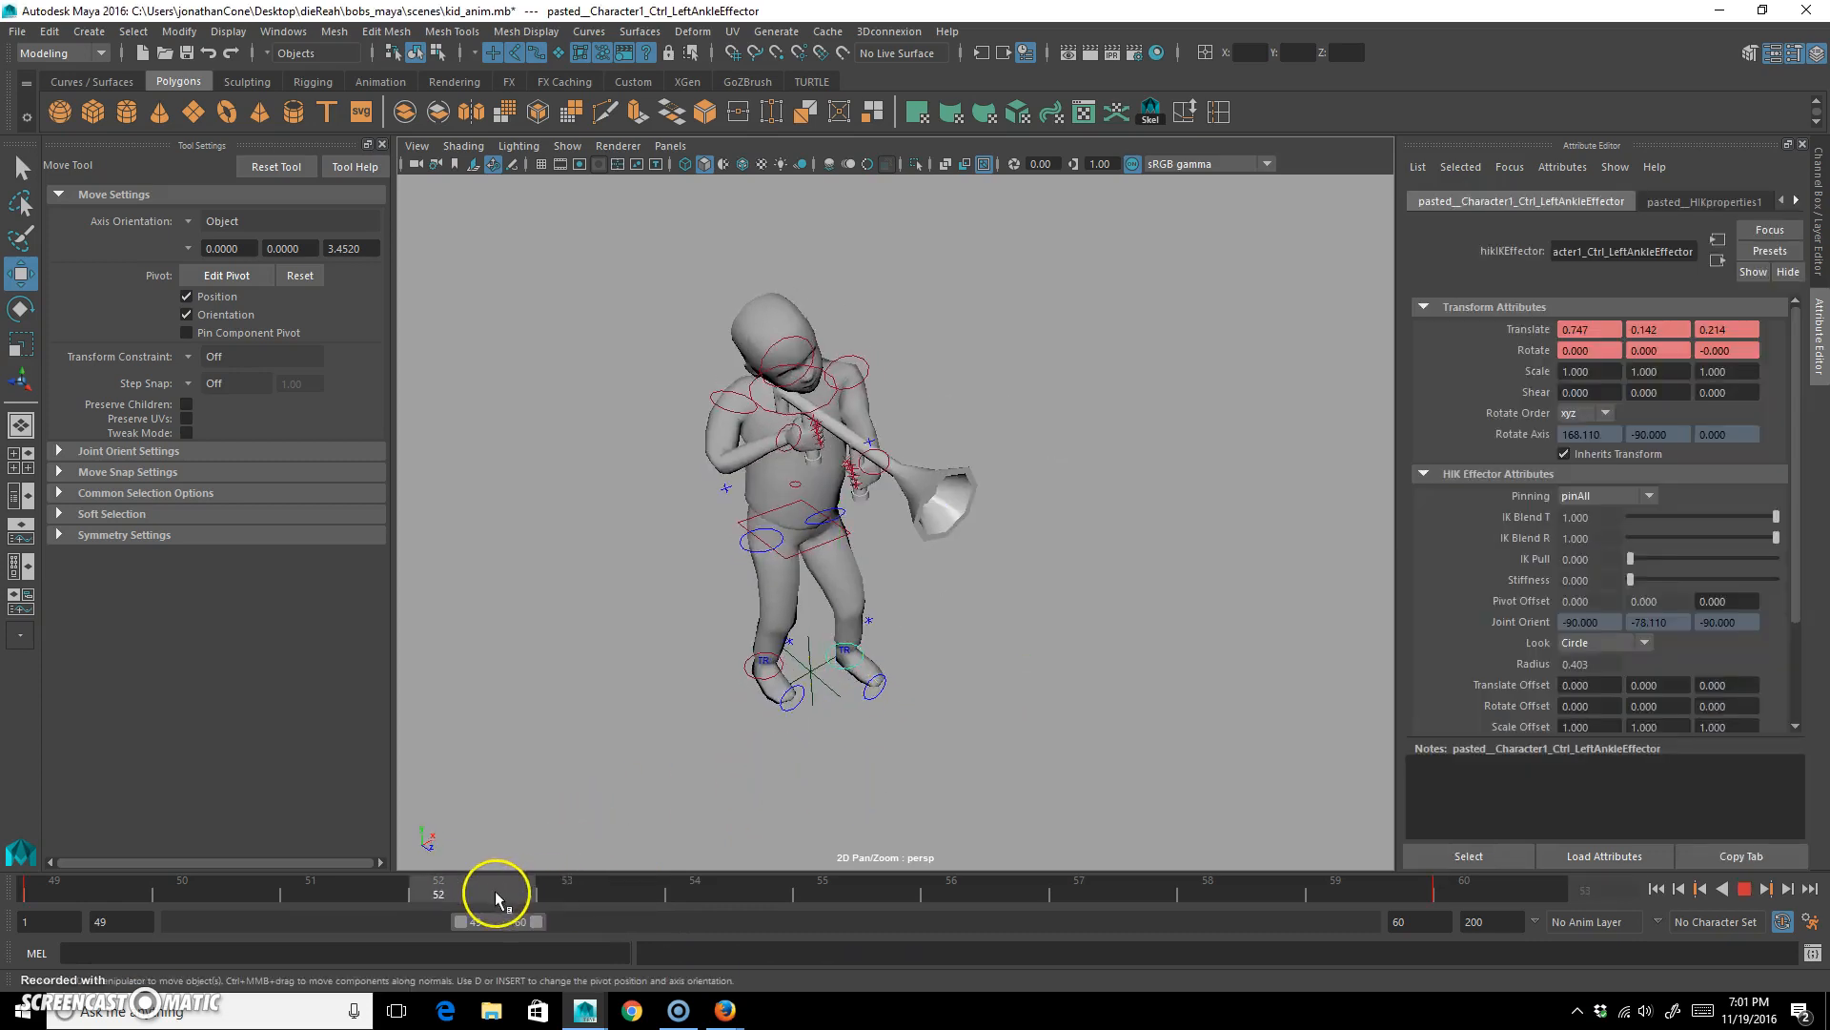
{"action": "key", "text": "alt+v"}
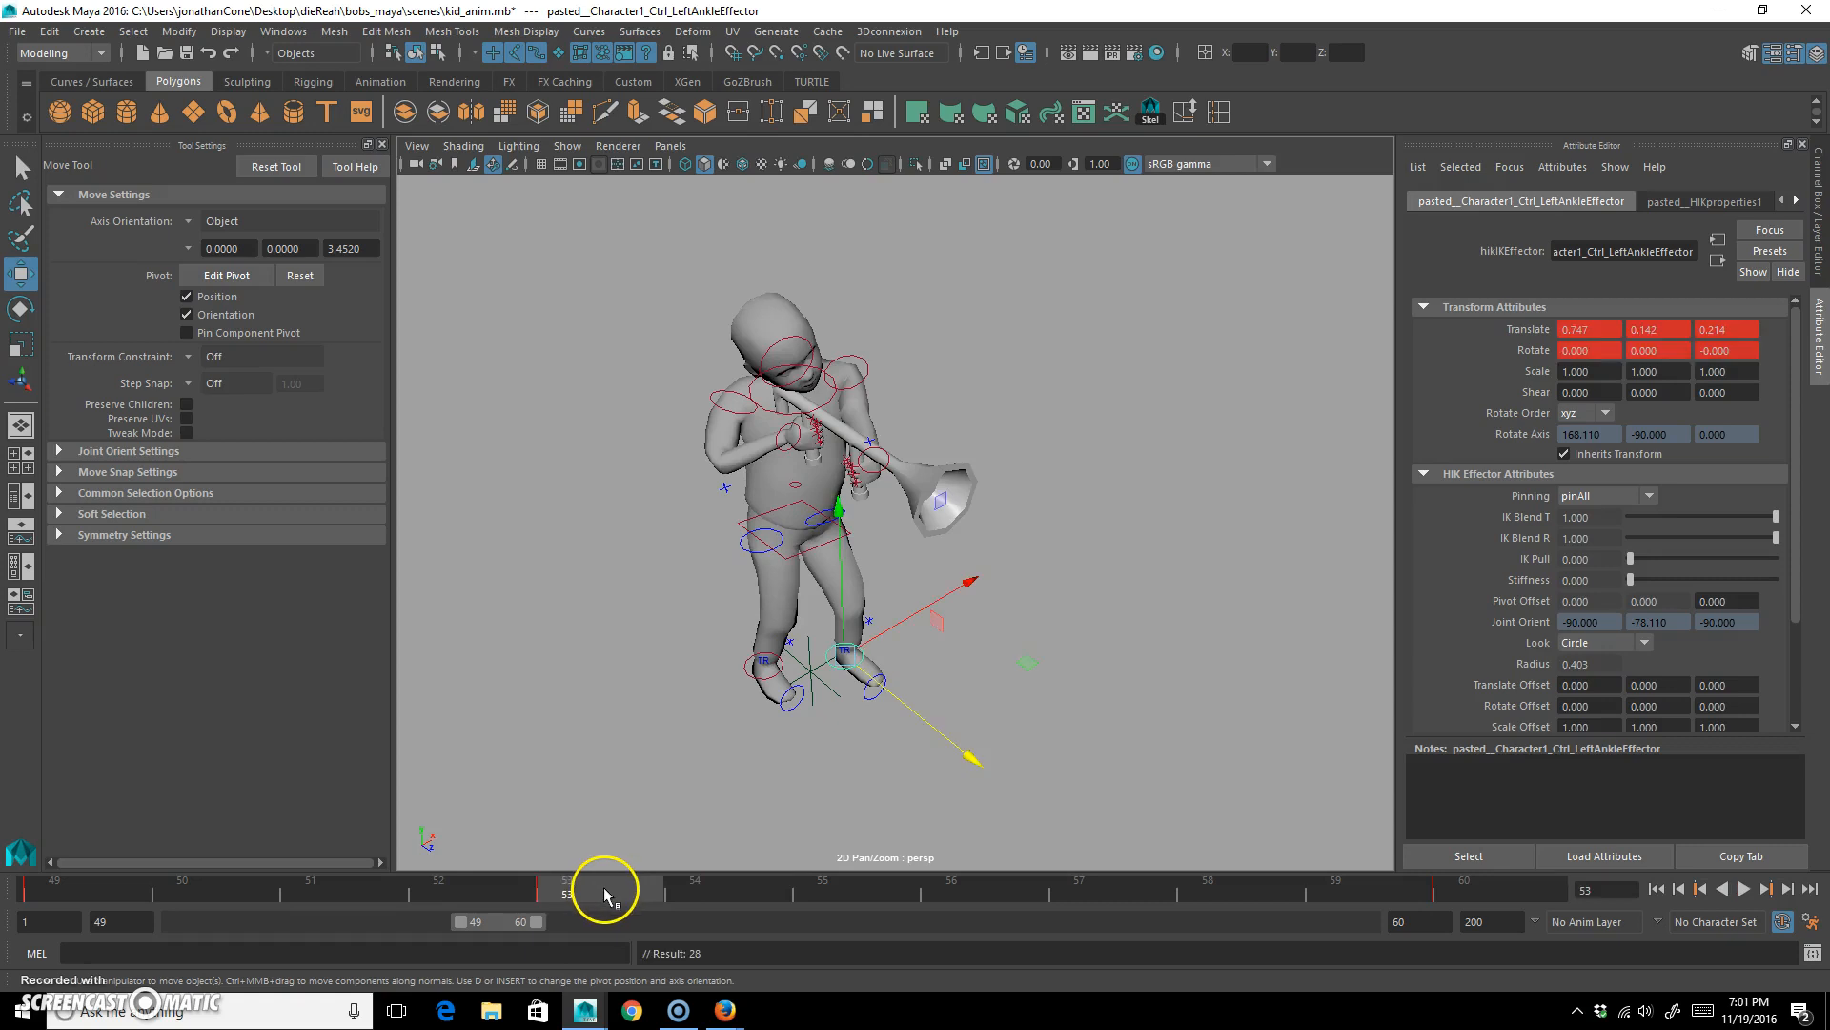
{"action": "left_click", "coordinate": [703, 887]}
{"action": "left_click_drag", "start_coordinate": [972, 757], "coordinate": [830, 762]}
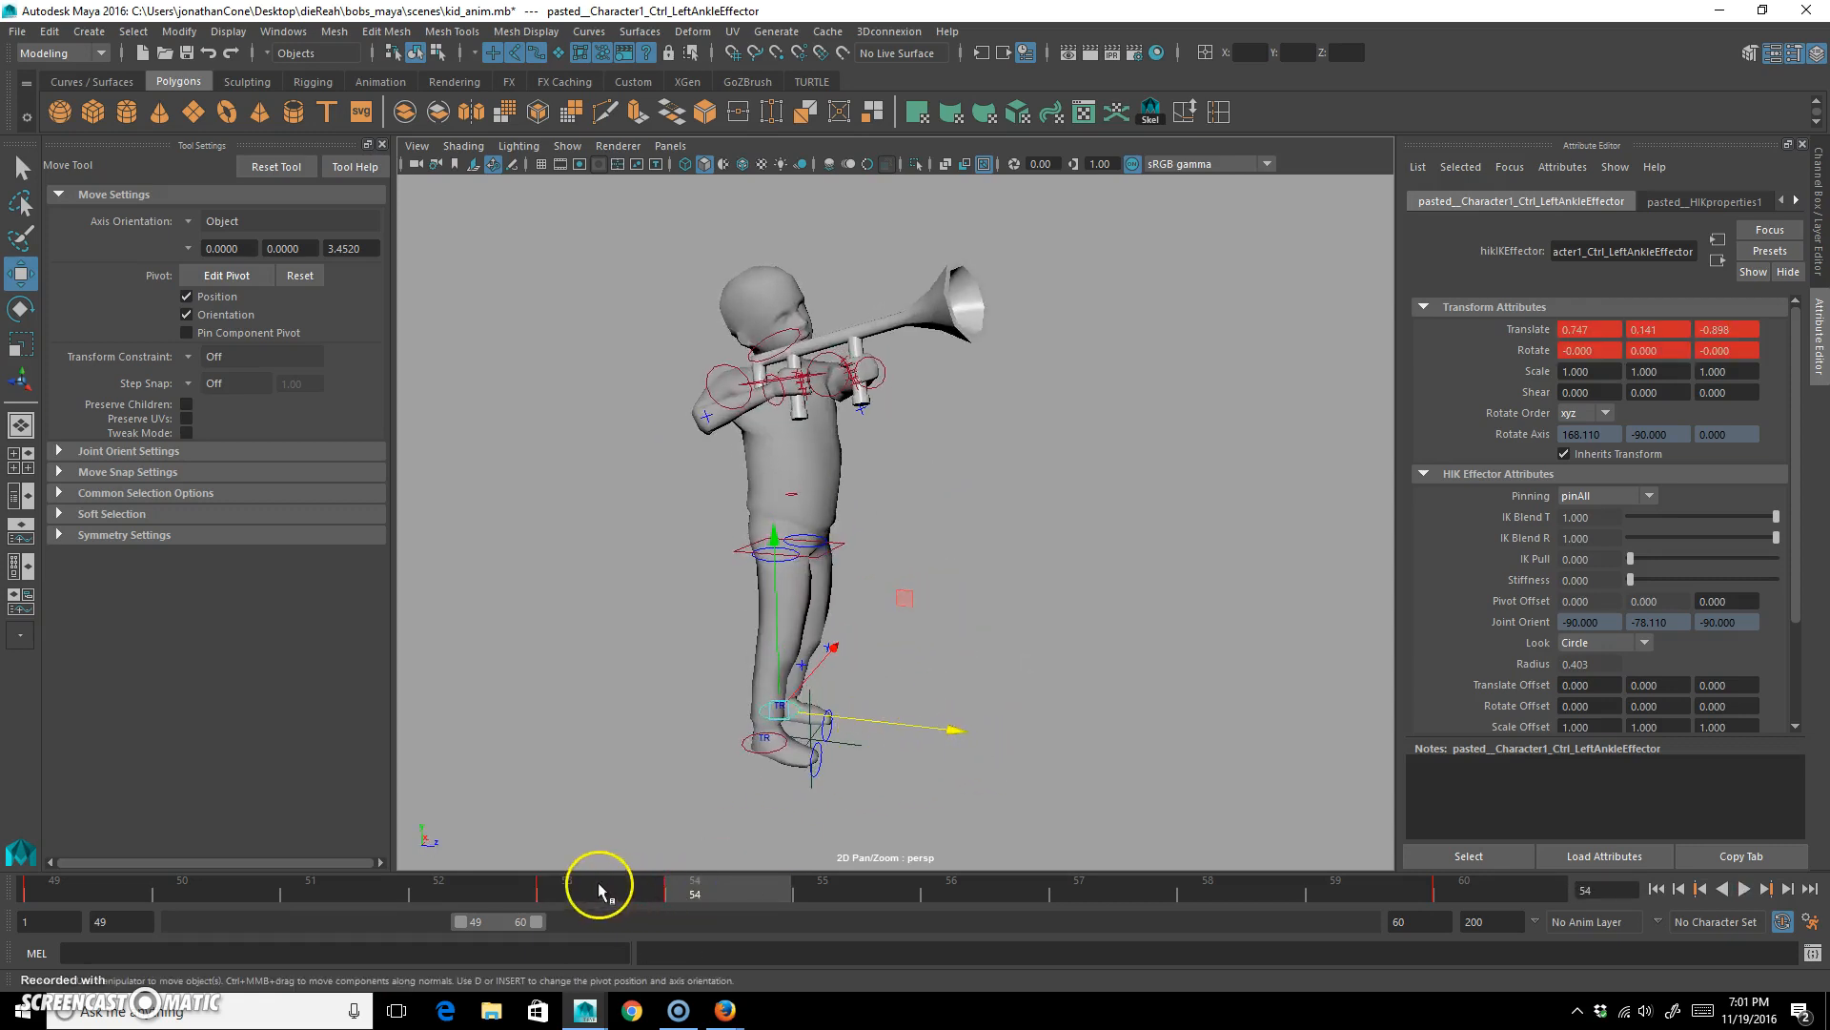
Try retiming the left ankle keys to frames 56 and 58, and play the animation to check the step.
{"action": "left_click_drag", "start_coordinate": [678, 889], "coordinate": [987, 899]}
{"action": "left_click", "coordinate": [715, 888], "text": "shift"}
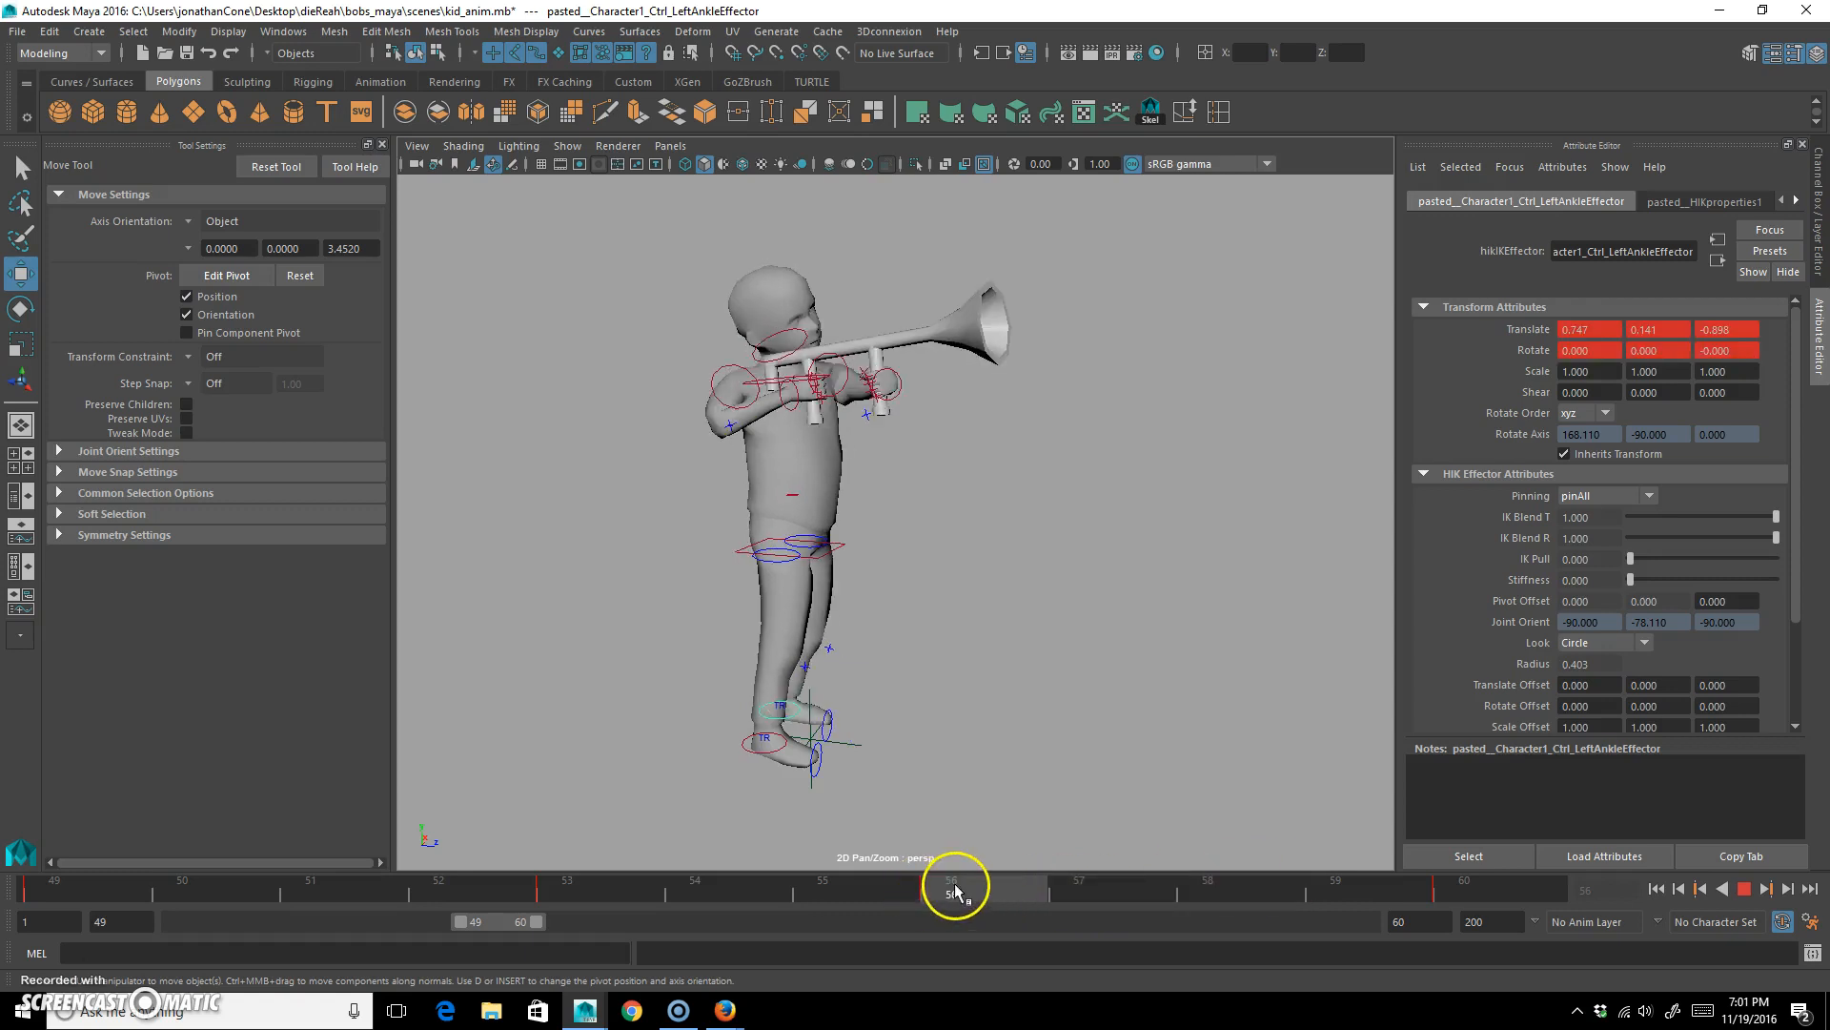
{"action": "left_click", "coordinate": [956, 890], "text": "shift"}
{"action": "left_click_drag", "start_coordinate": [1216, 890], "coordinate": [972, 888]}
{"action": "left_click_drag", "start_coordinate": [1329, 890], "coordinate": [1444, 882]}
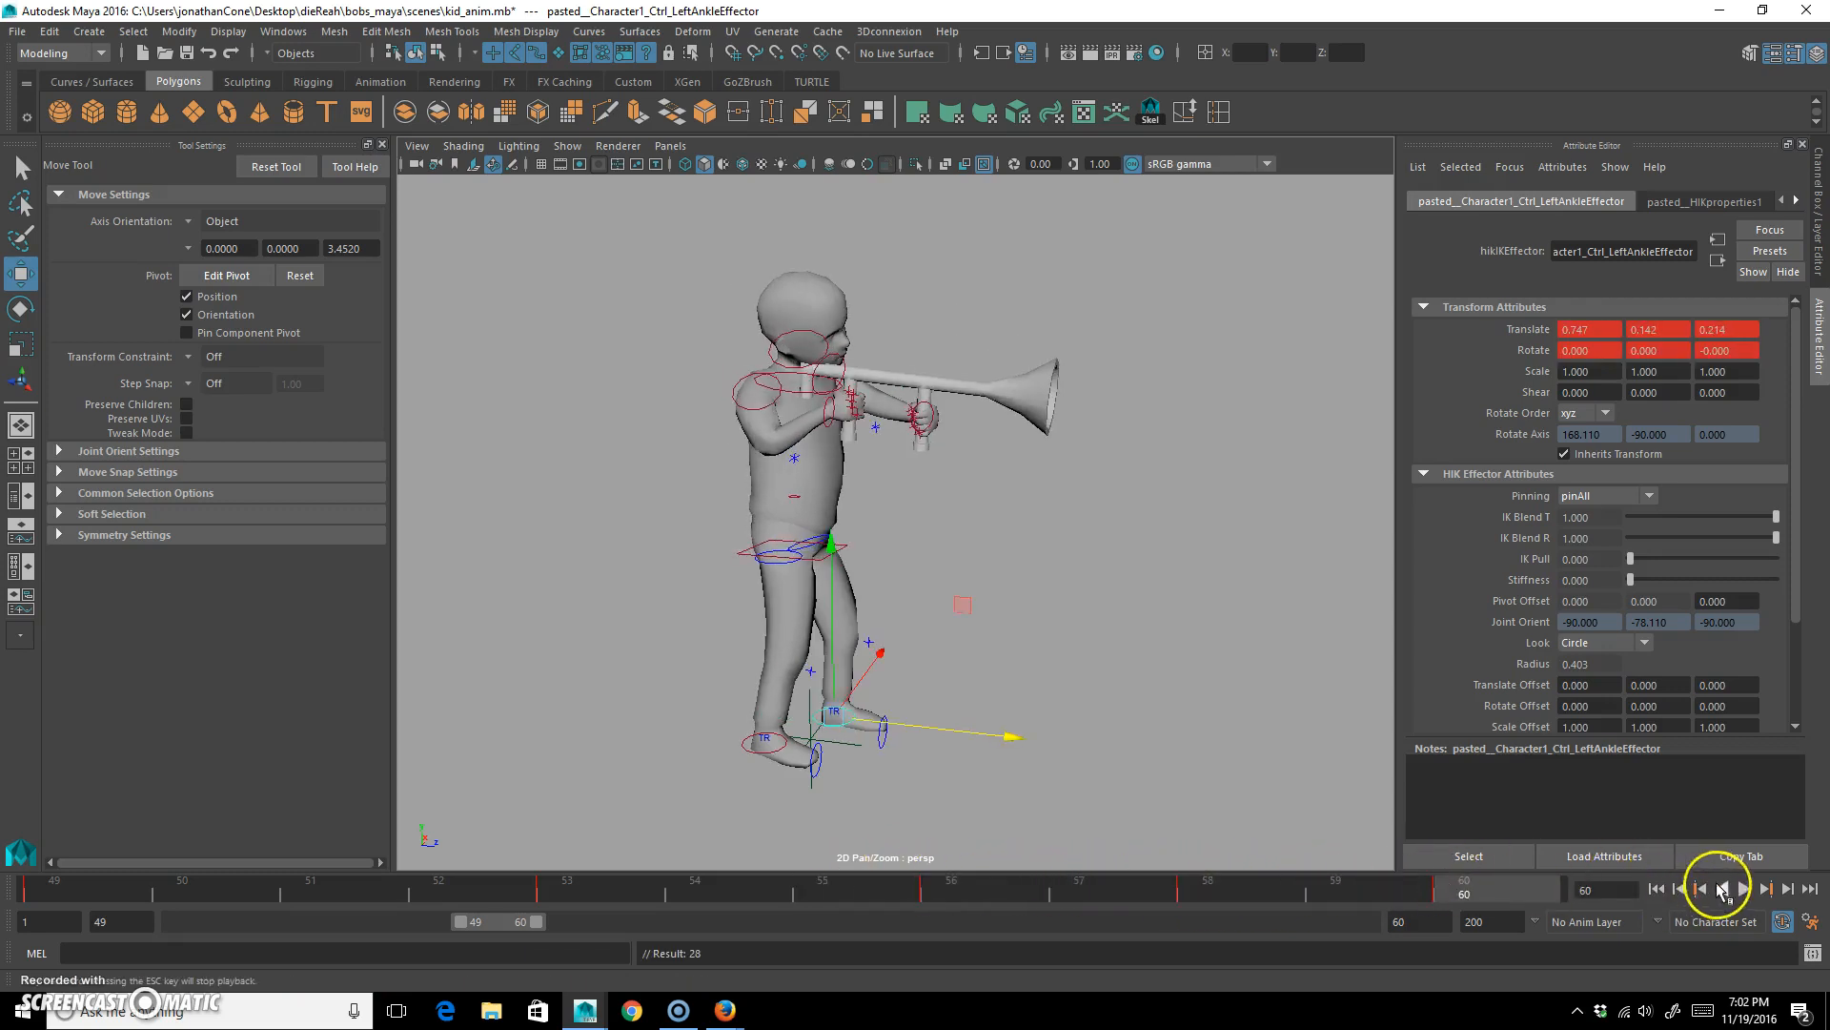
{"action": "left_click", "coordinate": [1745, 888]}
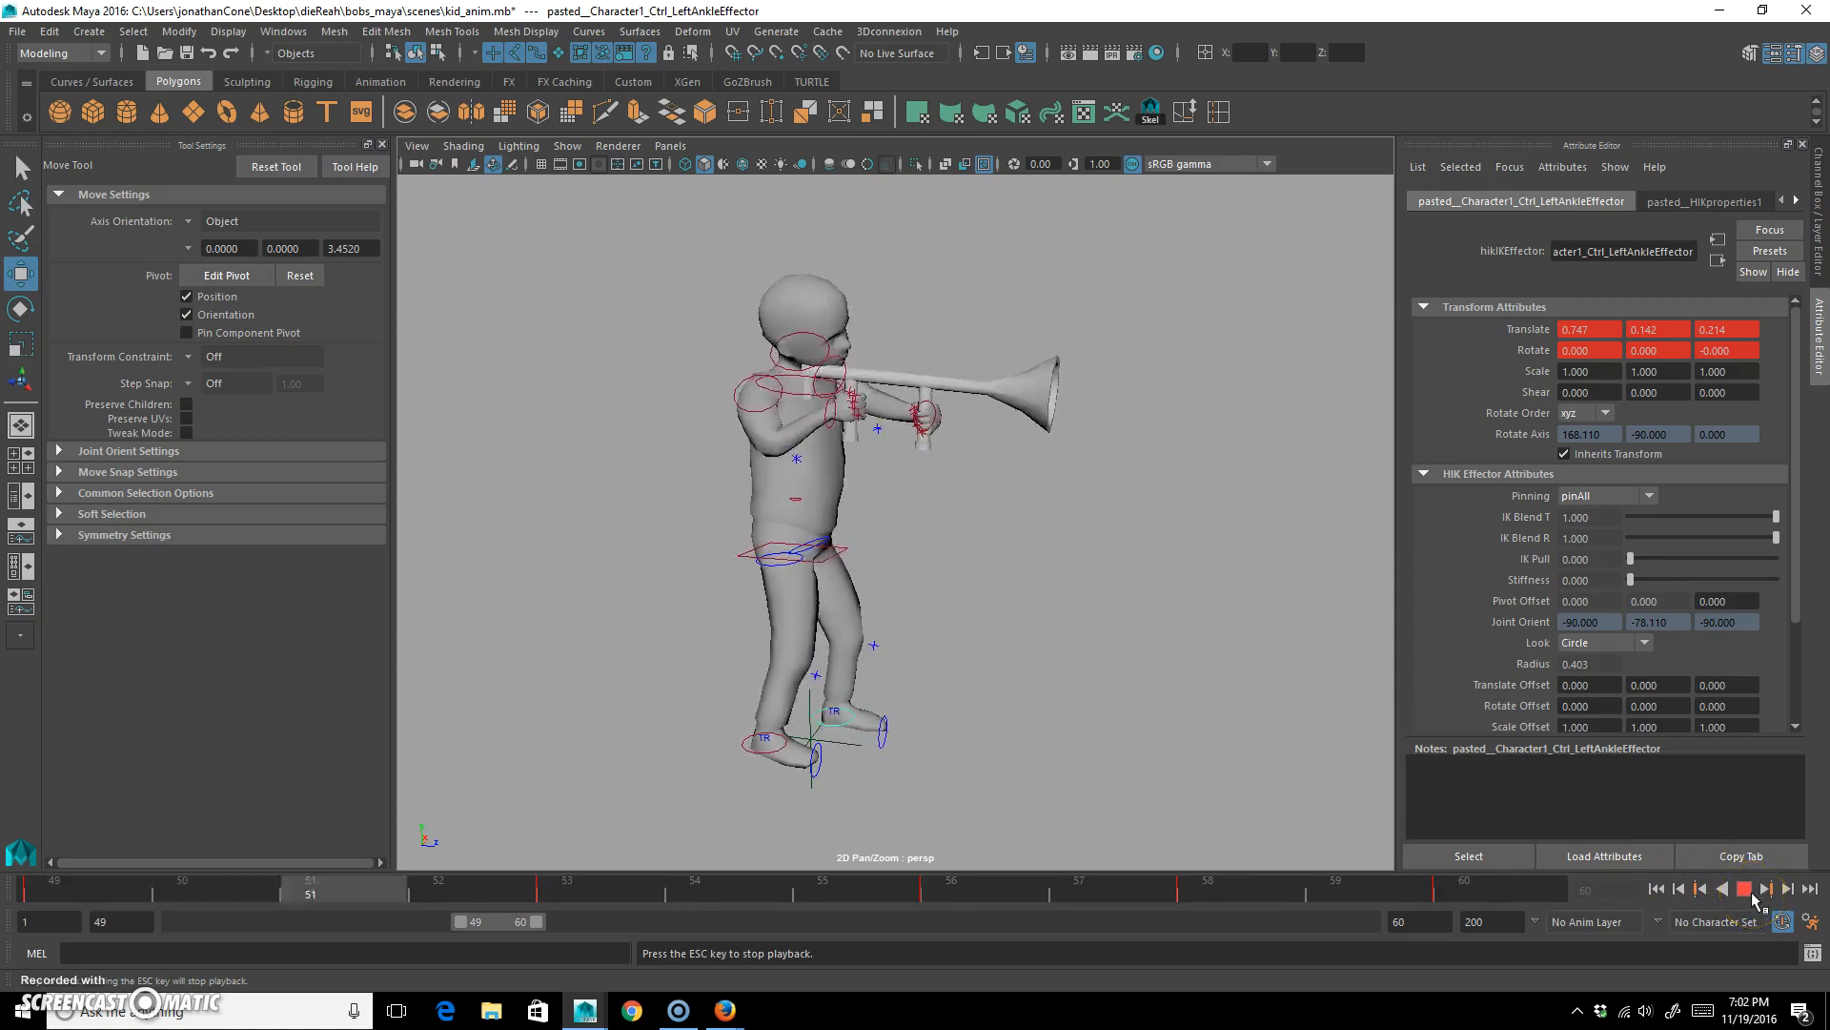
{"action": "left_click", "coordinate": [1749, 893]}
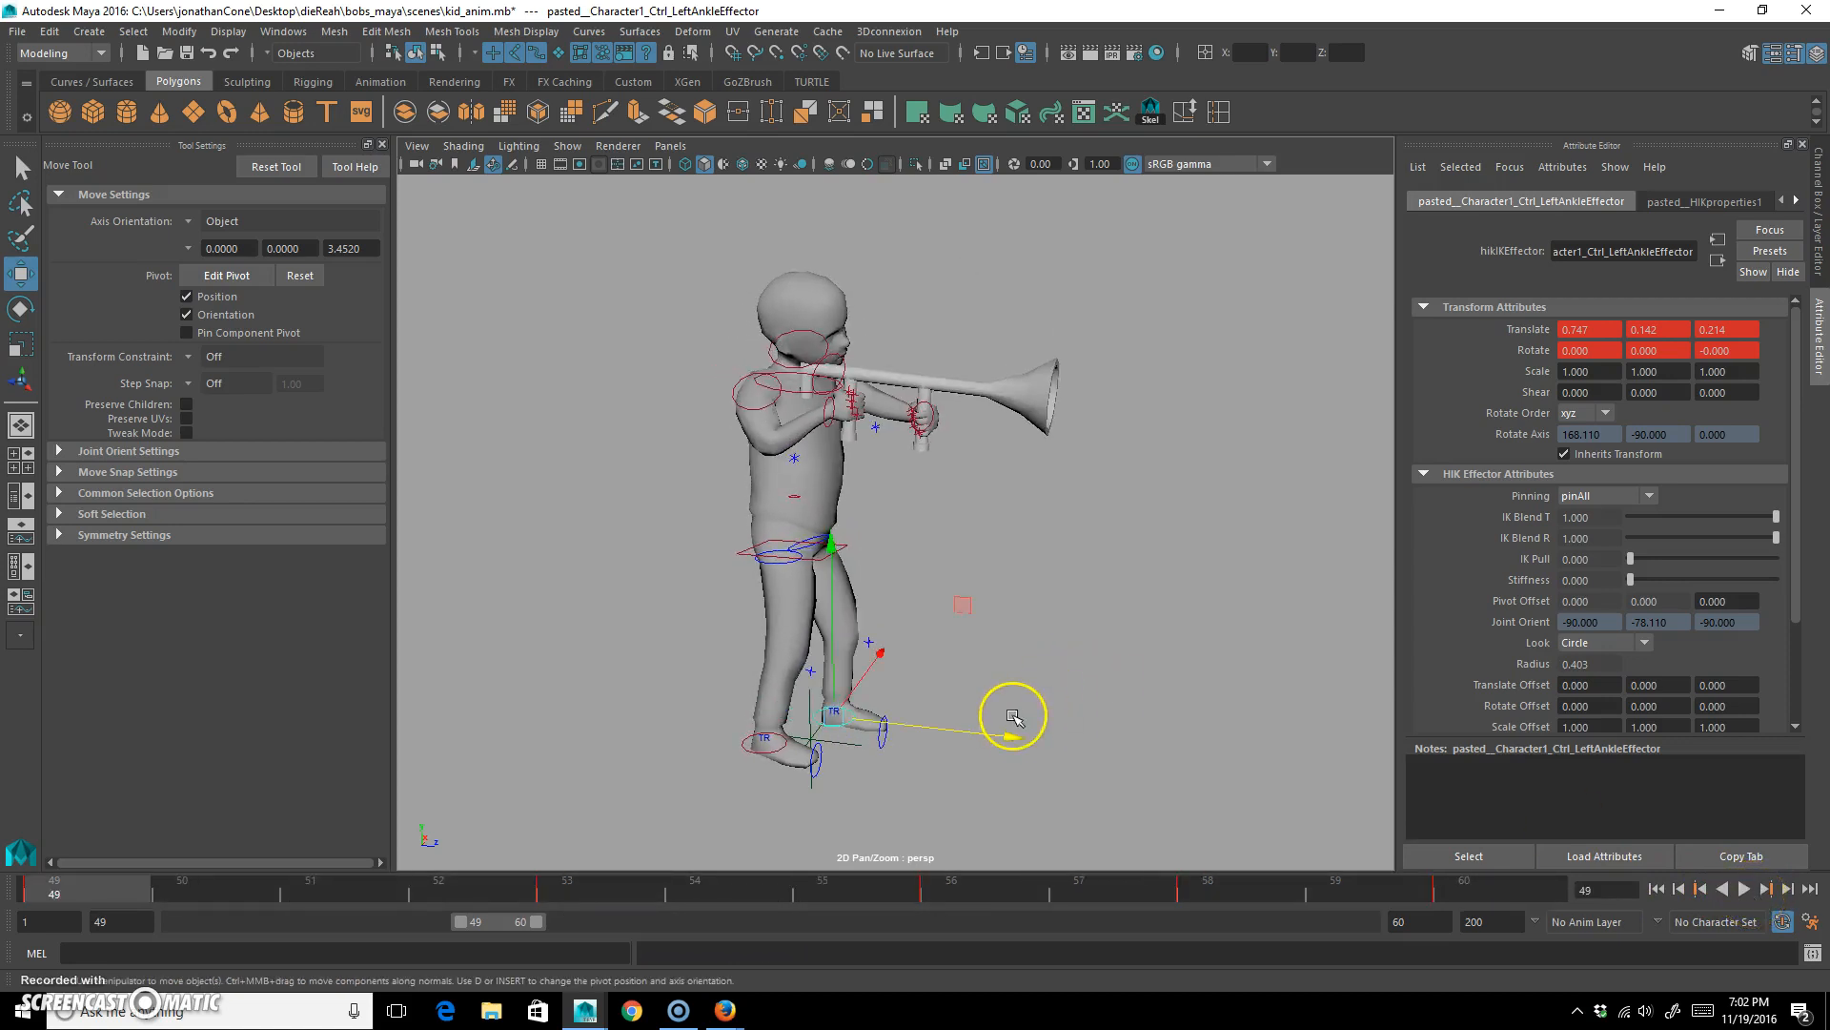
Undo the left ankle keys and replay the animation.
{"action": "key", "text": "ctrl+z"}
{"action": "key", "text": "shift+z"}
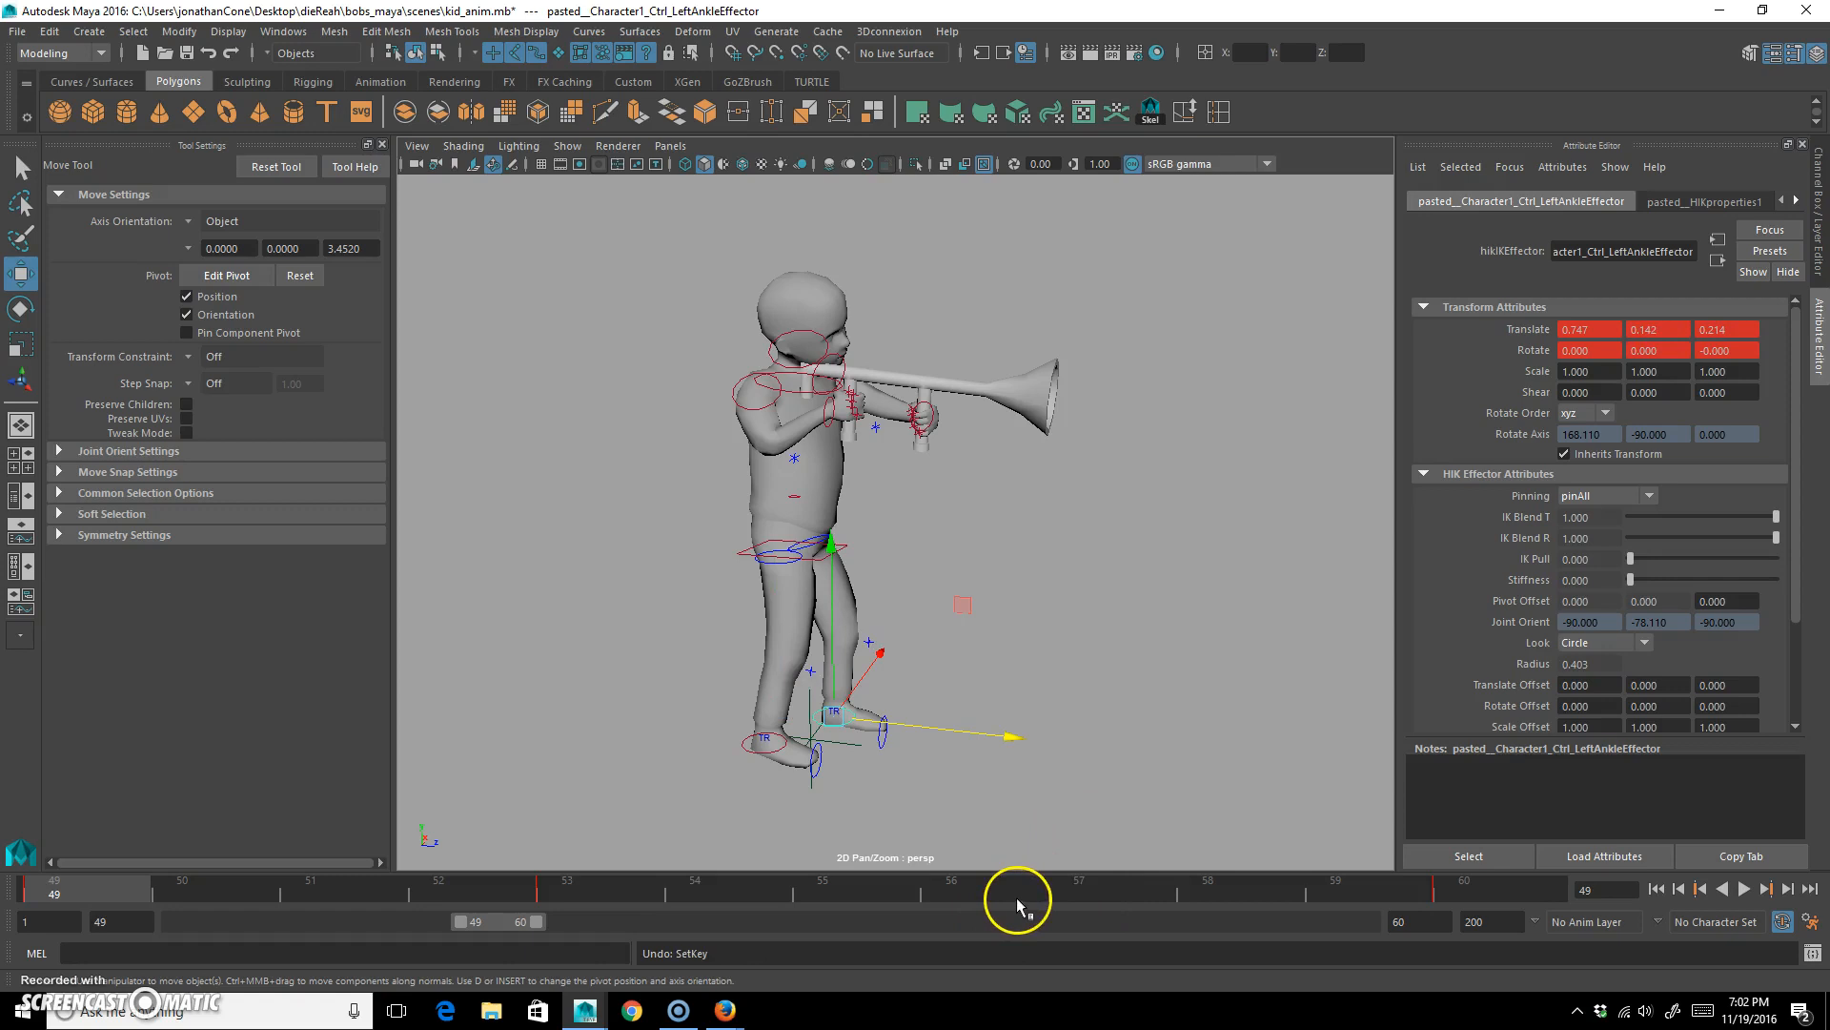
{"action": "left_click", "coordinate": [1744, 888]}
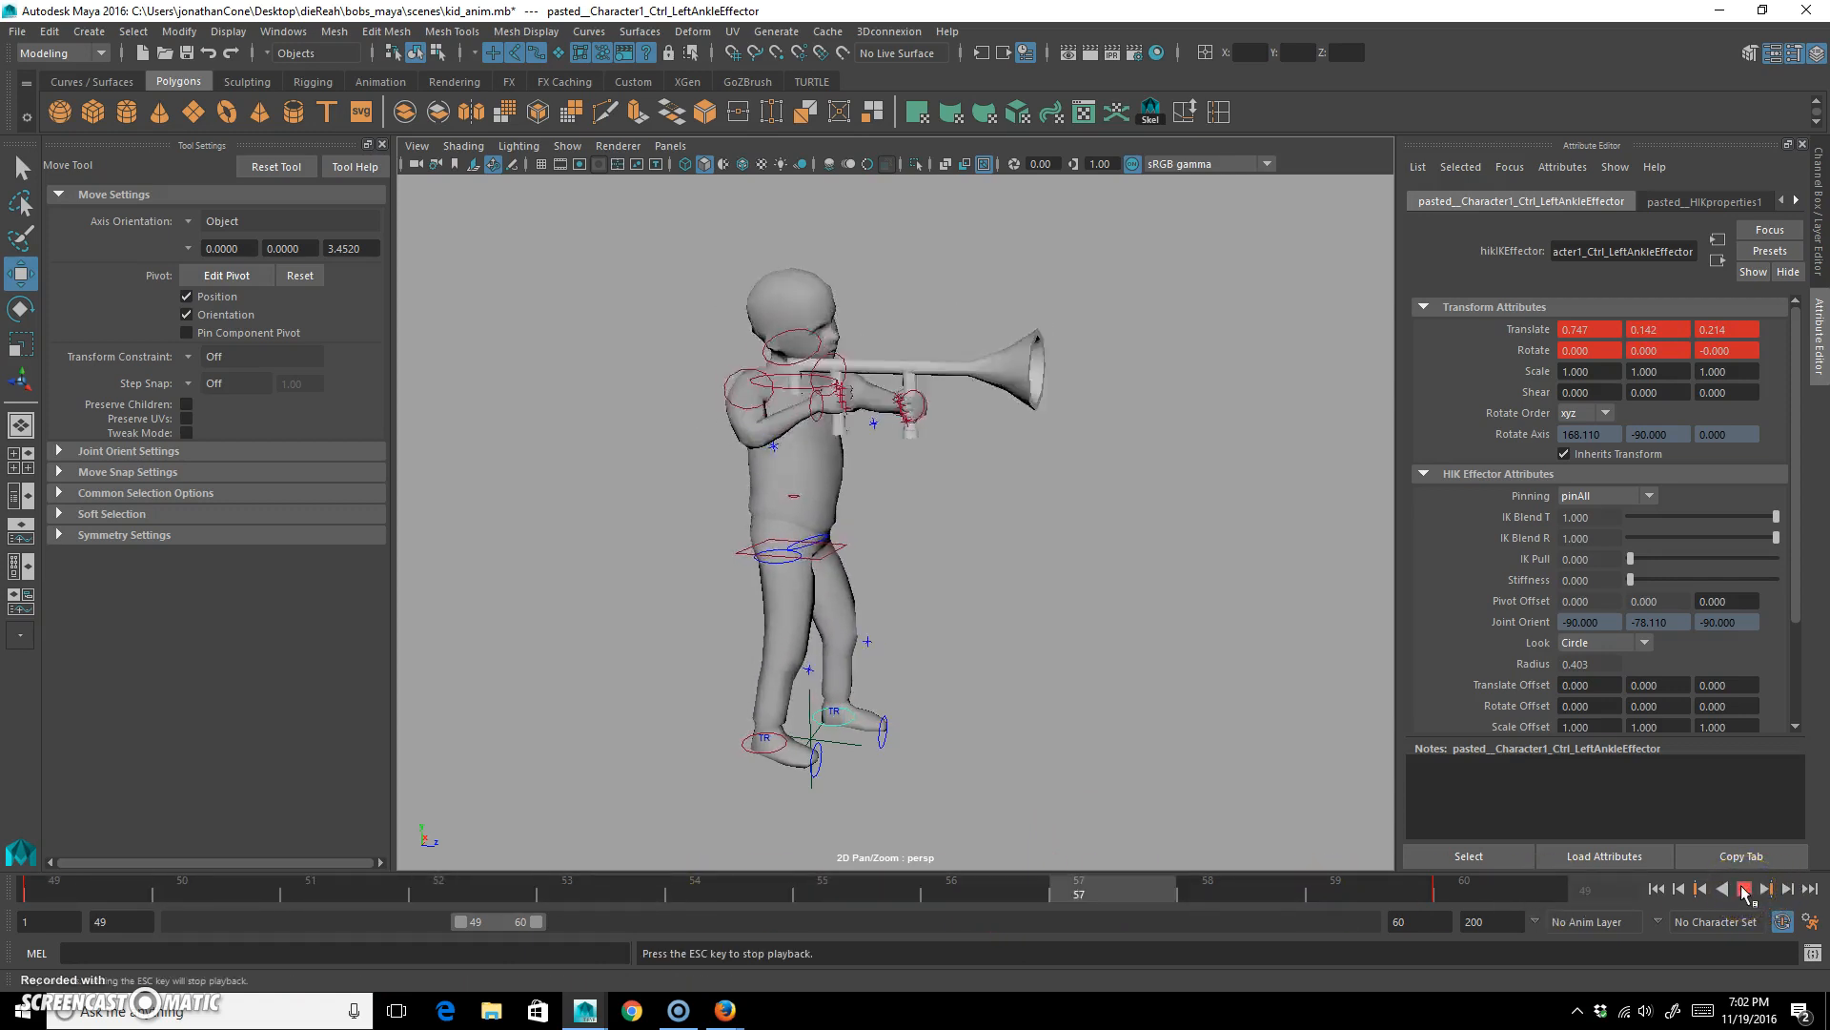
{"action": "left_click", "coordinate": [1050, 418]}
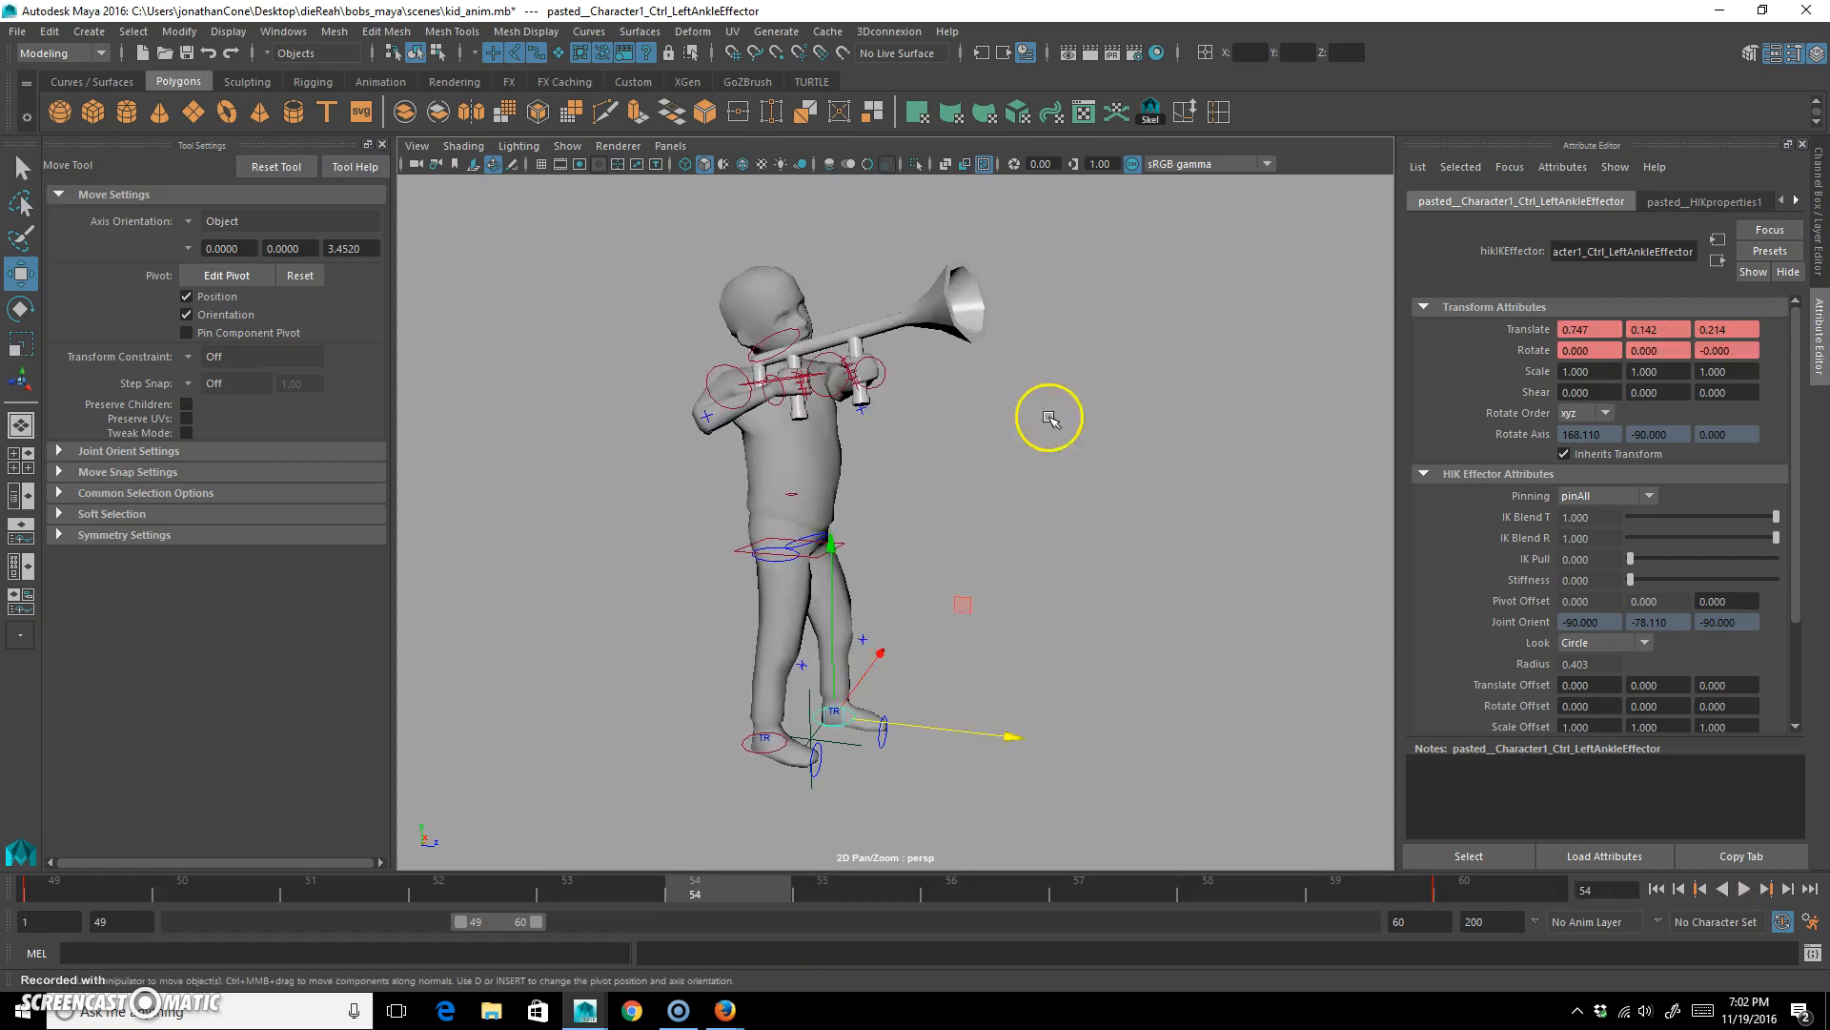
Select all the character and trumpet controls, key the full pose, and check the loop between frames 49 and 60.
{"action": "left_click_drag", "start_coordinate": [706, 898], "coordinate": [1280, 787]}
{"action": "left_click_drag", "start_coordinate": [611, 811], "coordinate": [1329, 216]}
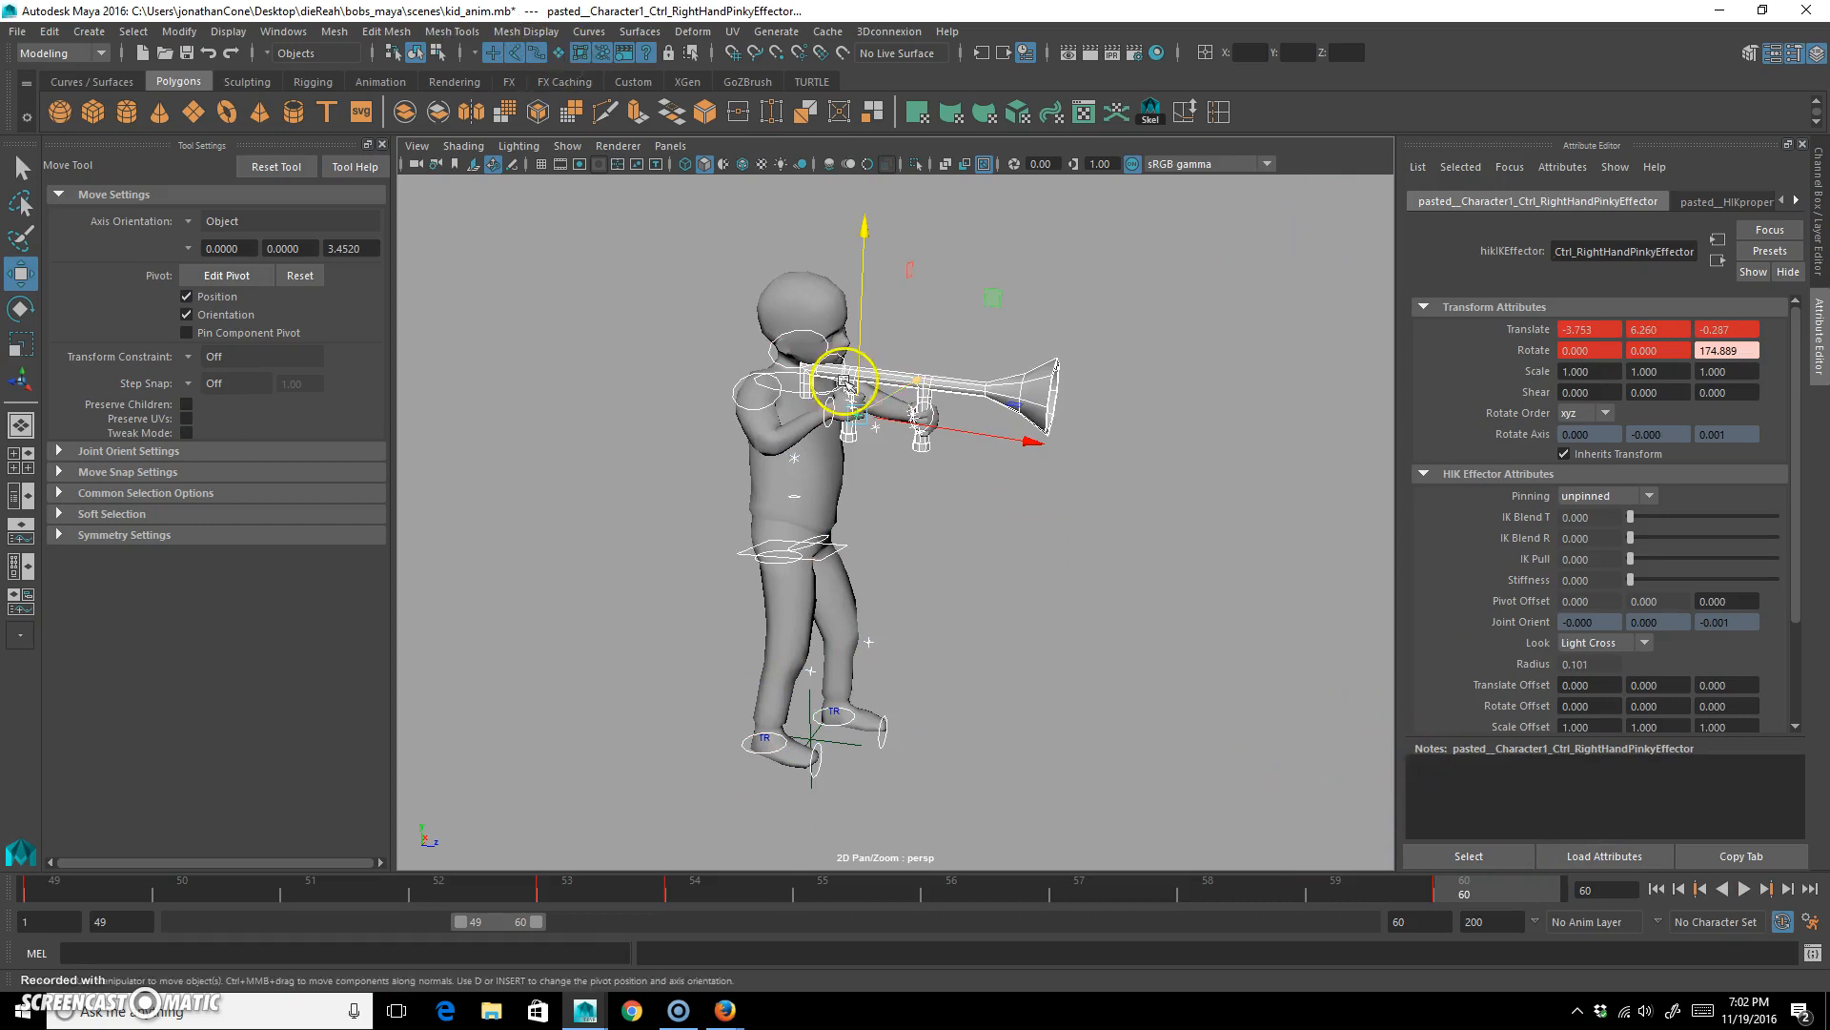
{"action": "left_click", "coordinate": [1140, 359]}
{"action": "left_click_drag", "start_coordinate": [622, 779], "coordinate": [1106, 257]}
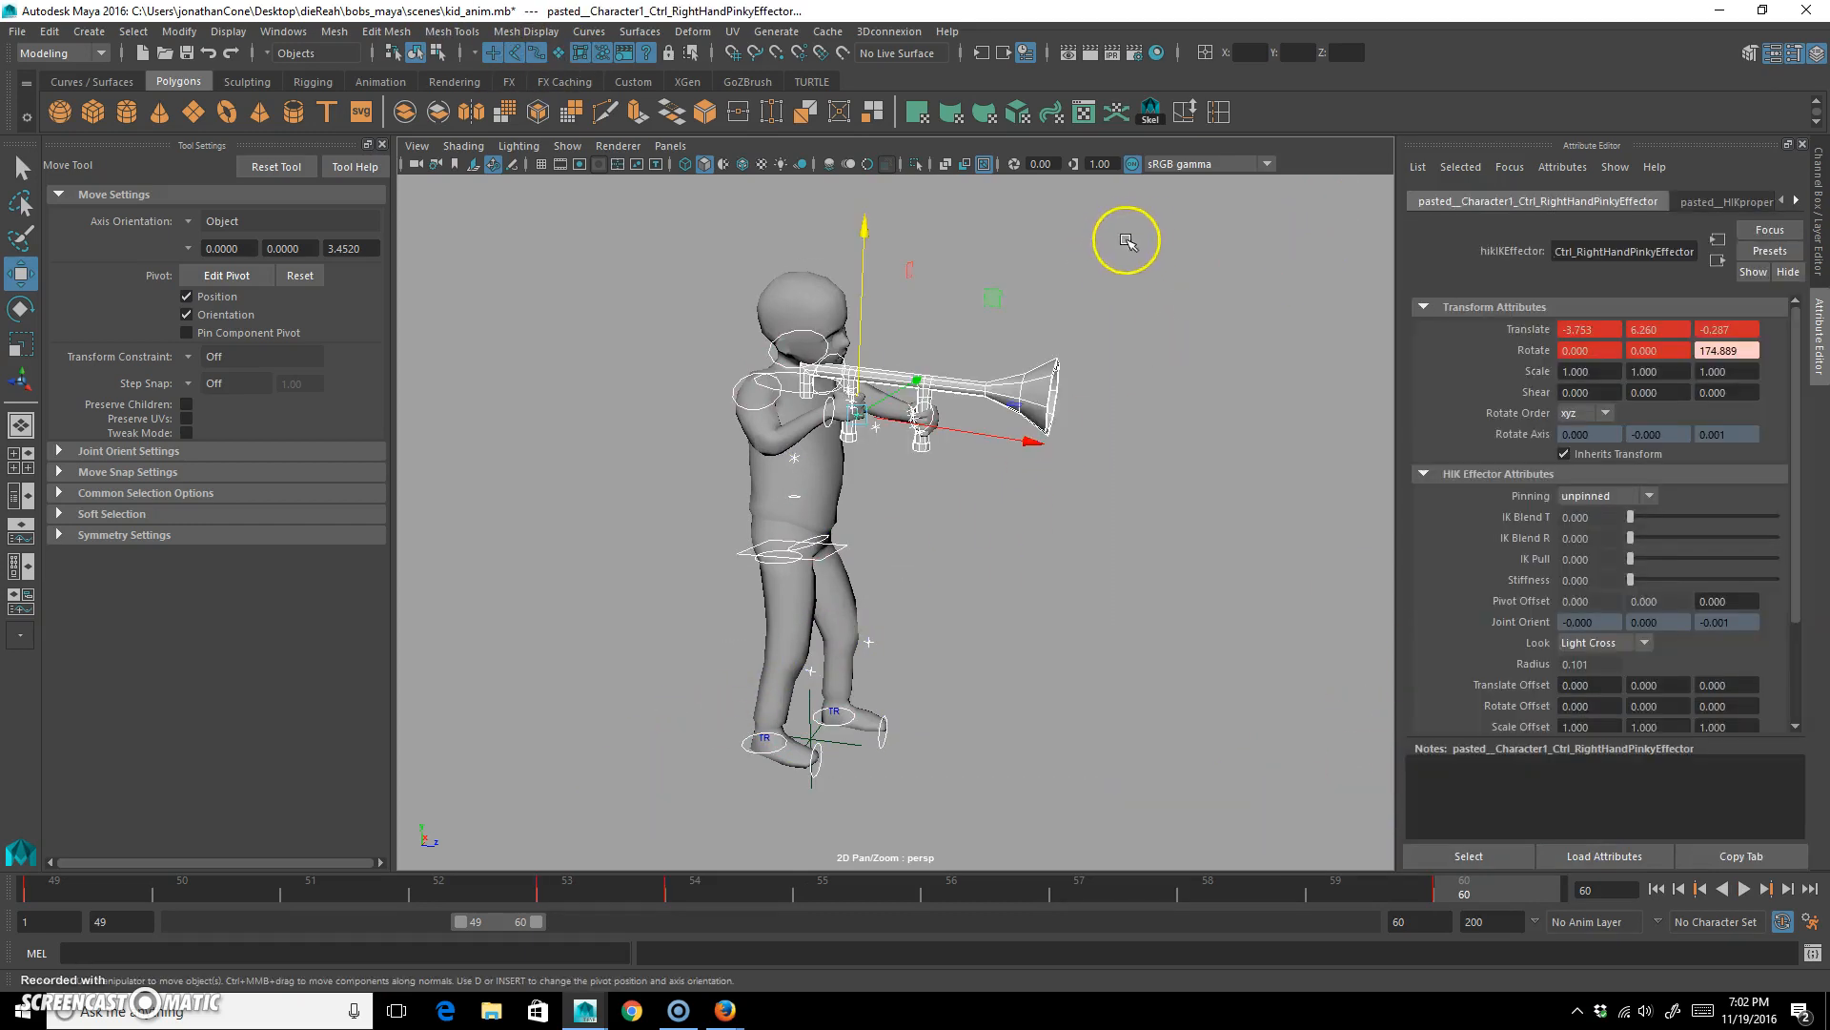
{"action": "left_click_drag", "start_coordinate": [620, 820], "coordinate": [1296, 208]}
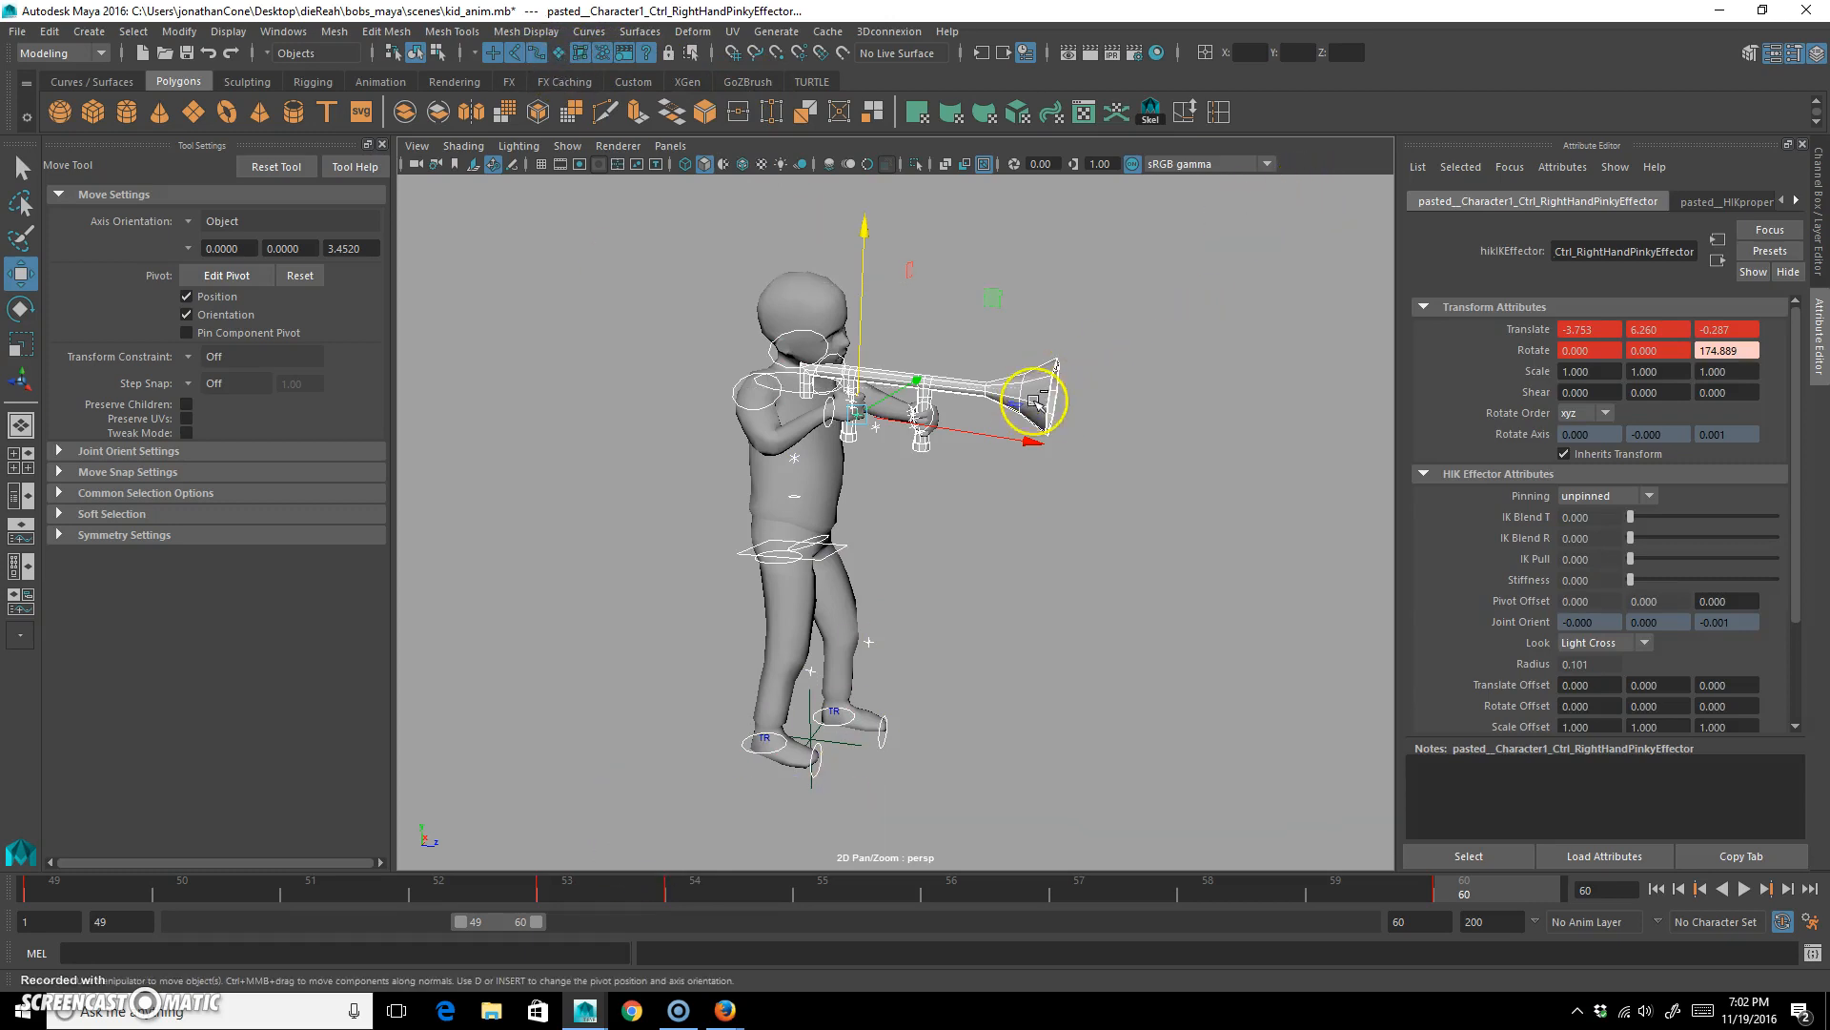
{"action": "left_click", "coordinate": [1031, 575]}
{"action": "left_click_drag", "start_coordinate": [648, 195], "coordinate": [1170, 859]}
{"action": "left_click_drag", "start_coordinate": [1398, 884], "coordinate": [41, 776]}
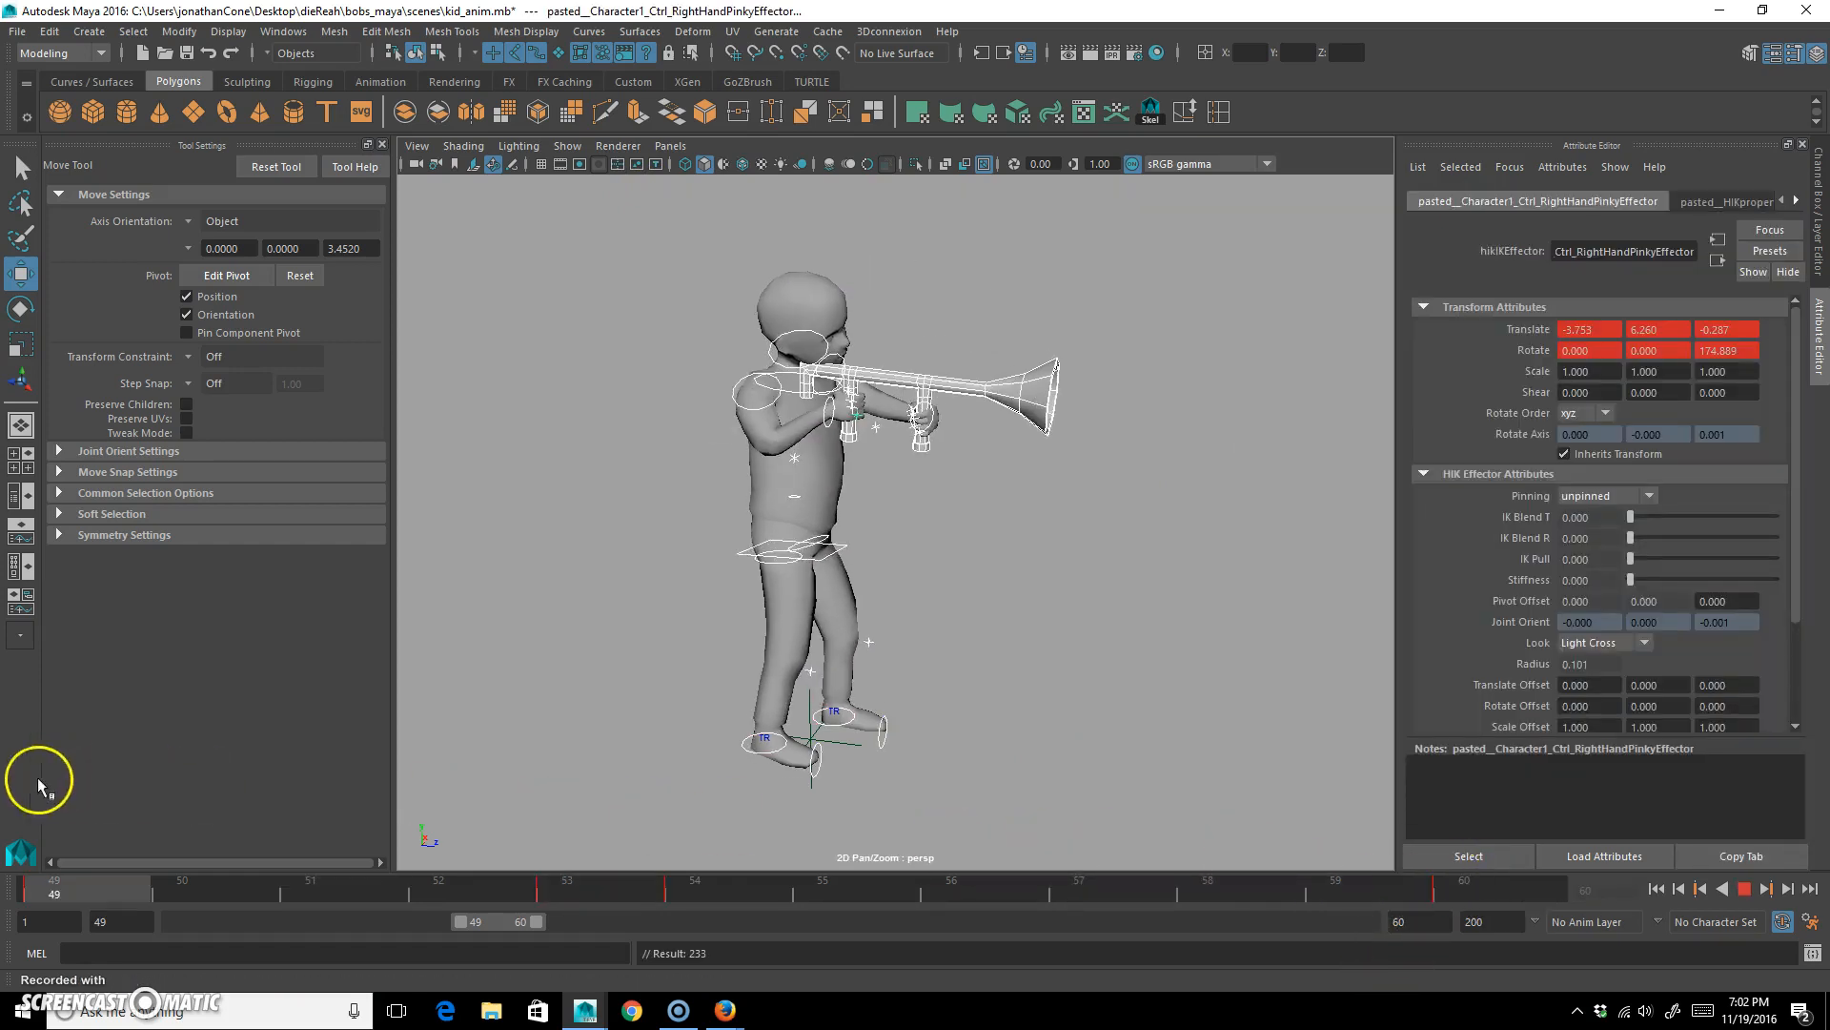
Clear the selection, set the playback range to frames 61 through 63, and go to frame 61.
{"action": "left_click", "coordinate": [1139, 685]}
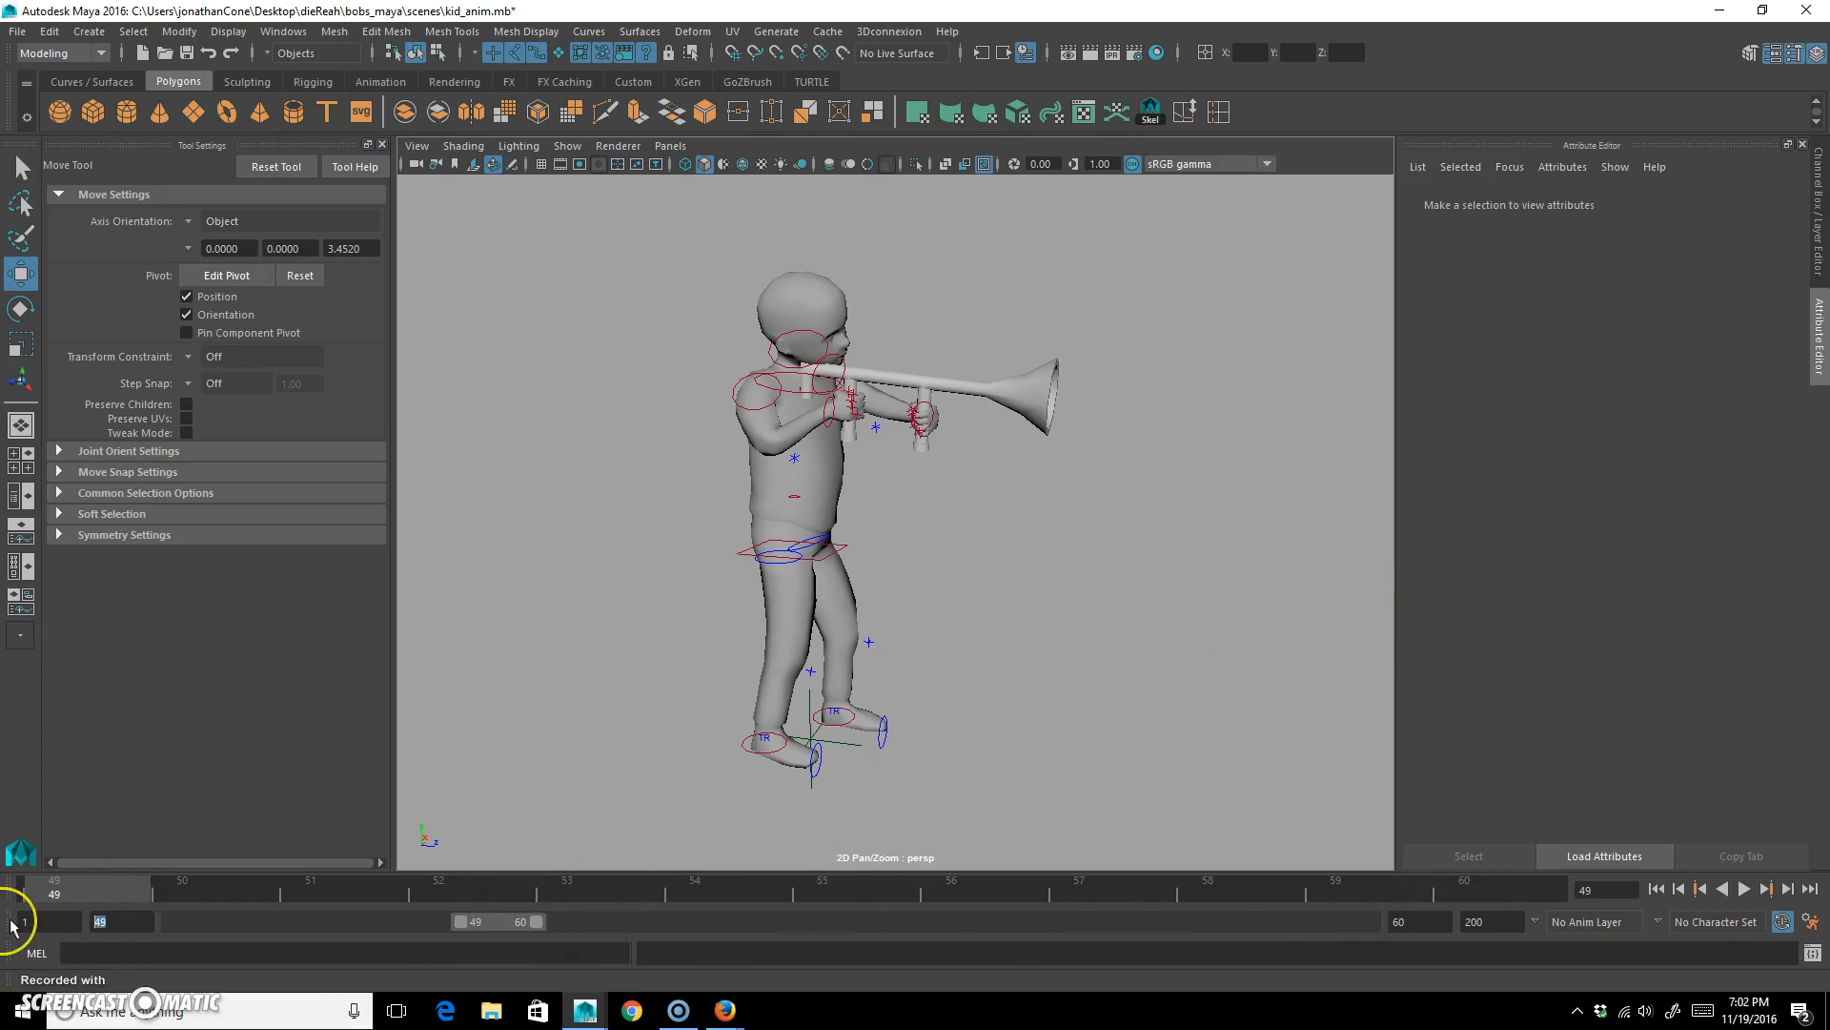
{"action": "key", "text": "Return"}
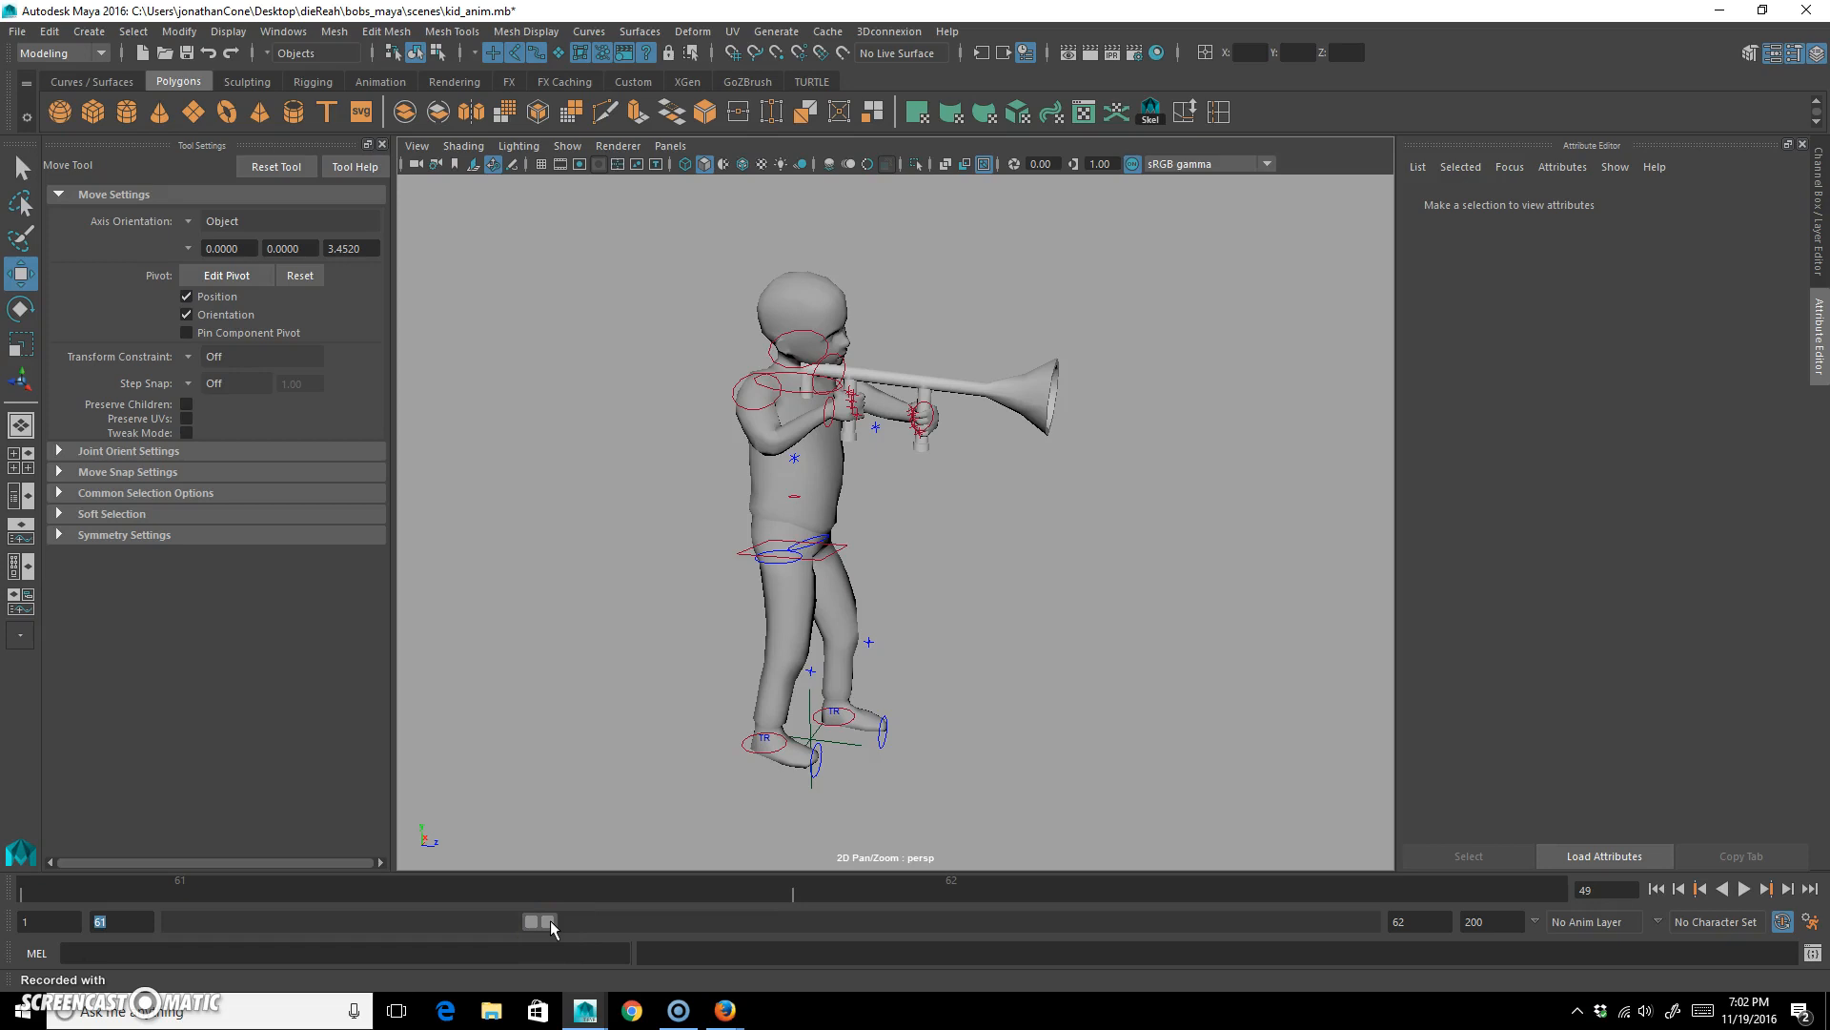
{"action": "left_click", "coordinate": [294, 887]}
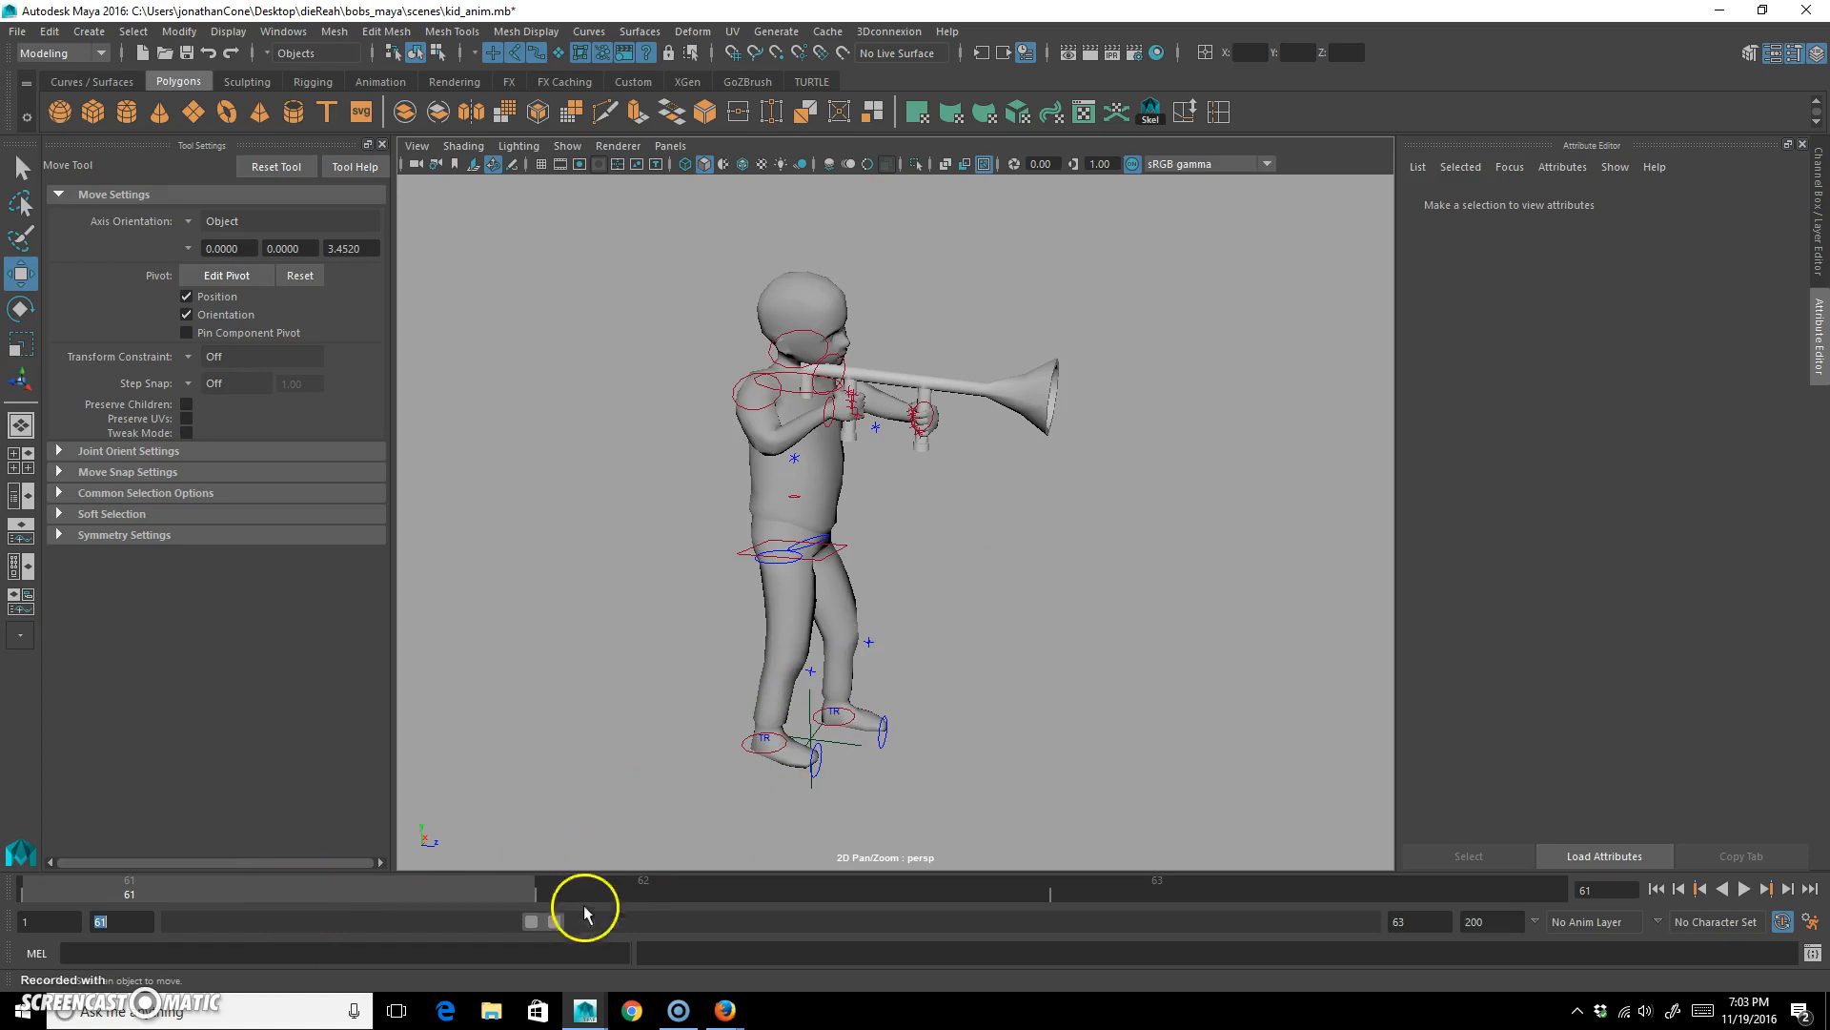
Extend the range back to frame 1, select every rig control, and copy the frame 1 pose to a key at frame 61.
{"action": "left_click_drag", "start_coordinate": [530, 921], "coordinate": [32, 932]}
{"action": "left_click_drag", "start_coordinate": [591, 810], "coordinate": [1230, 219]}
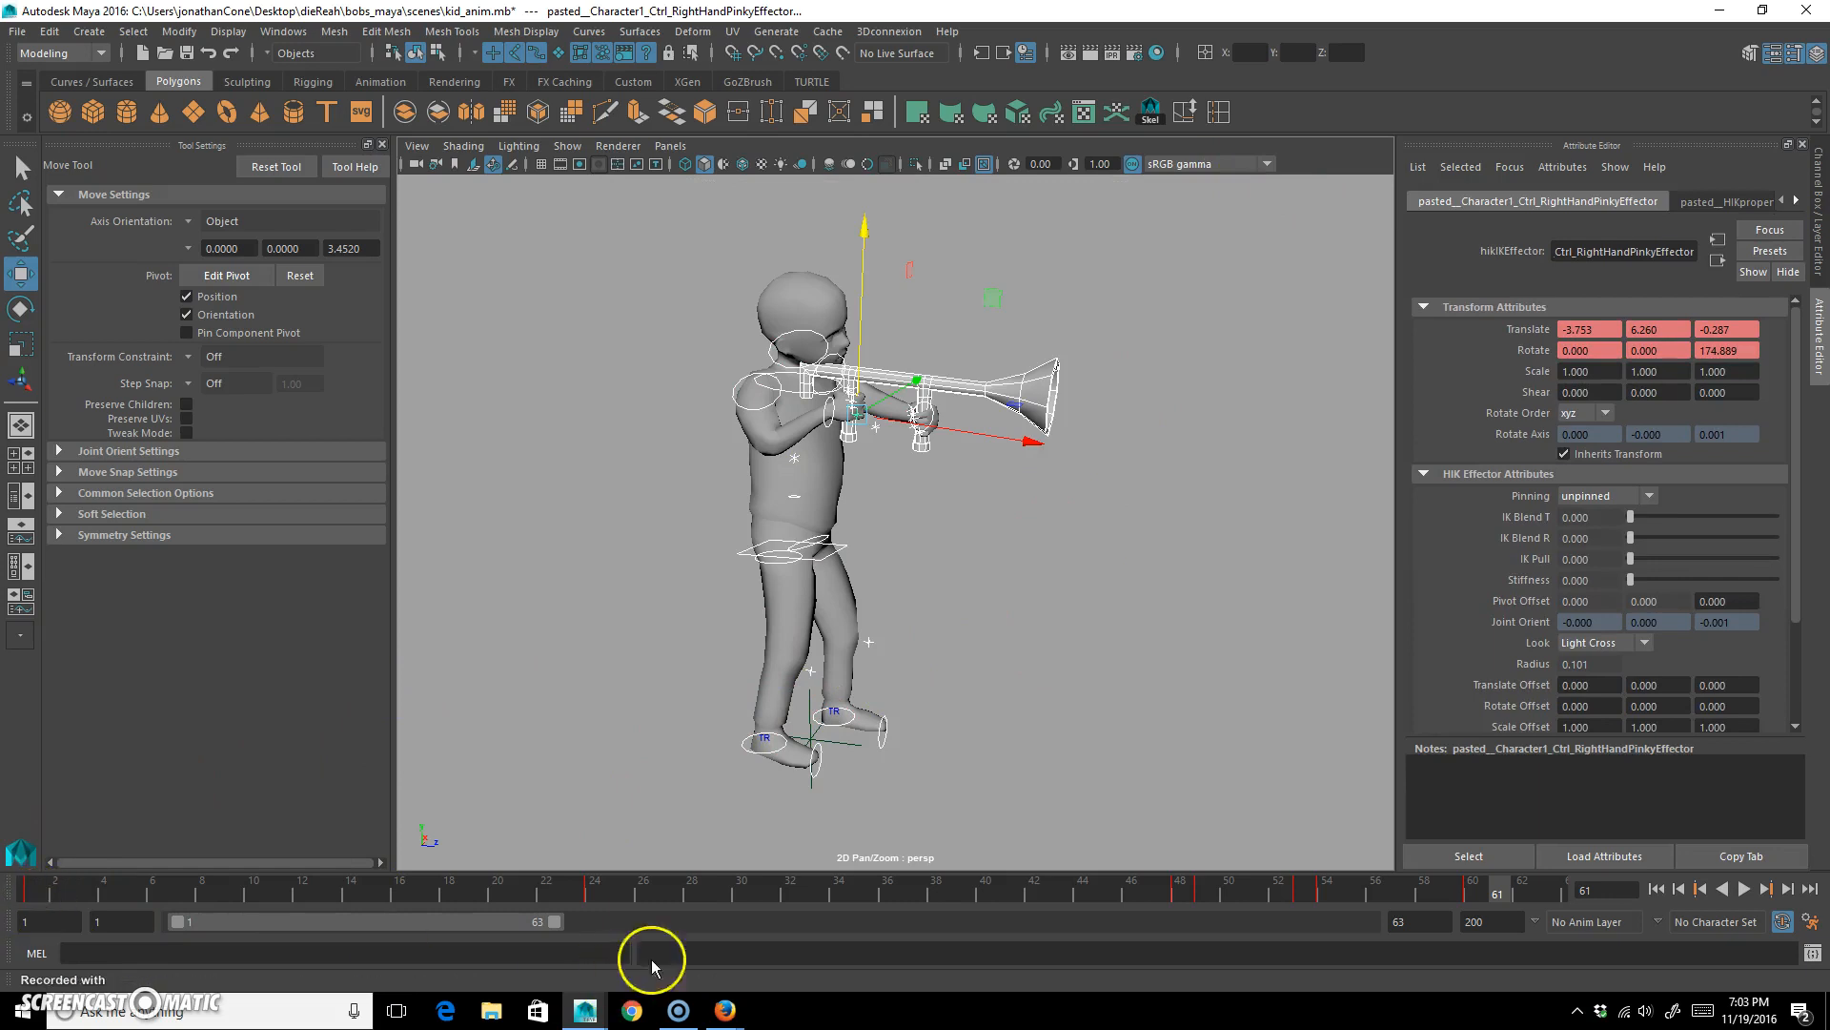
{"action": "mouse_move", "coordinate": [1499, 889]}
{"action": "left_mouse_down"}
{"action": "mouse_move", "coordinate": [1475, 893]}
{"action": "mouse_move", "coordinate": [1495, 893]}
{"action": "left_mouse_up"}
{"action": "left_click_drag", "start_coordinate": [19, 901], "coordinate": [1501, 889]}
{"action": "key", "text": "s"}
Set the playback range to start at frame 61.
{"action": "left_click_drag", "start_coordinate": [132, 924], "coordinate": [10, 892]}
{"action": "type", "text": "61"}
{"action": "key", "text": "Return"}
Lift the right ankle control and bring it forward to about Y 1.20, Z 0.70 at frame 61, bending the knee.
{"action": "left_click_drag", "start_coordinate": [891, 568], "coordinate": [868, 604], "text": "alt"}
{"action": "left_click", "coordinate": [854, 543]}
{"action": "left_click_drag", "start_coordinate": [875, 532], "coordinate": [706, 559], "text": "alt"}
{"action": "right_click_drag", "start_coordinate": [707, 560], "coordinate": [784, 645], "text": "alt"}
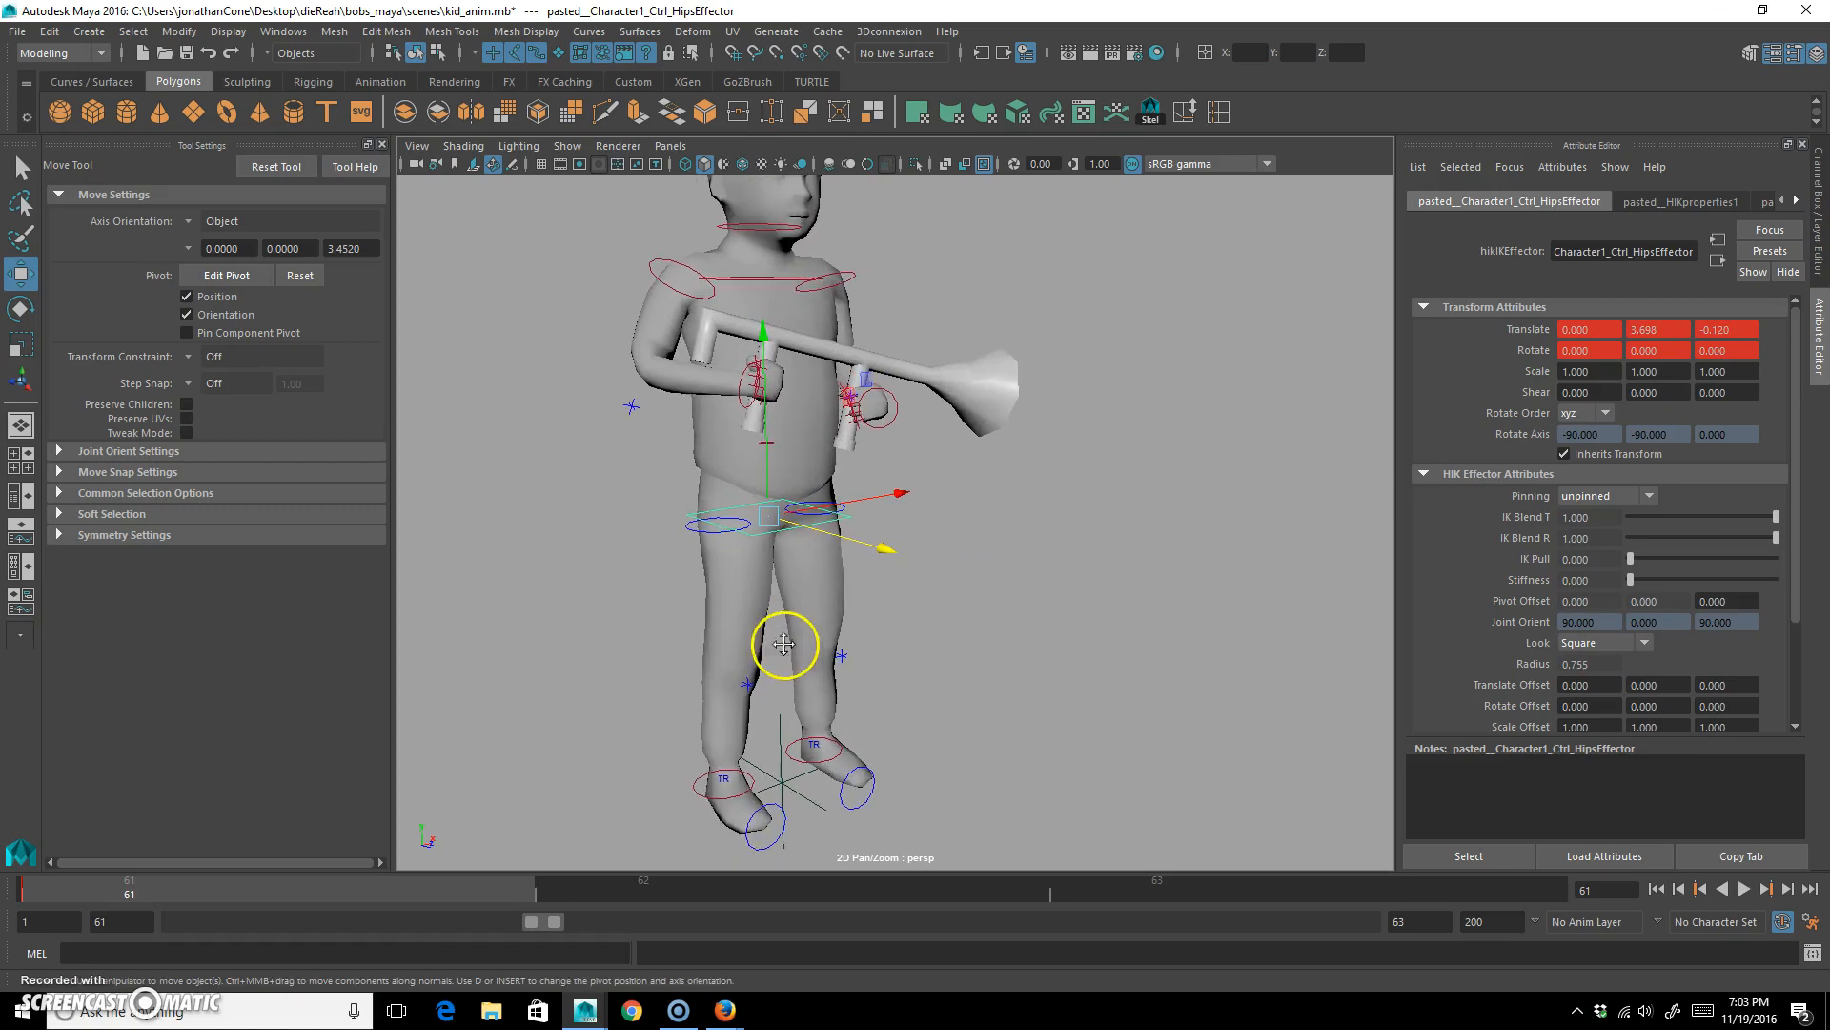
{"action": "left_click", "coordinate": [703, 776]}
{"action": "left_click_drag", "start_coordinate": [703, 776], "coordinate": [703, 763], "text": "alt"}
{"action": "middle_click_drag", "start_coordinate": [865, 632], "coordinate": [851, 572], "text": "shift"}
{"action": "left_click_drag", "start_coordinate": [832, 608], "coordinate": [1040, 579], "text": "alt"}
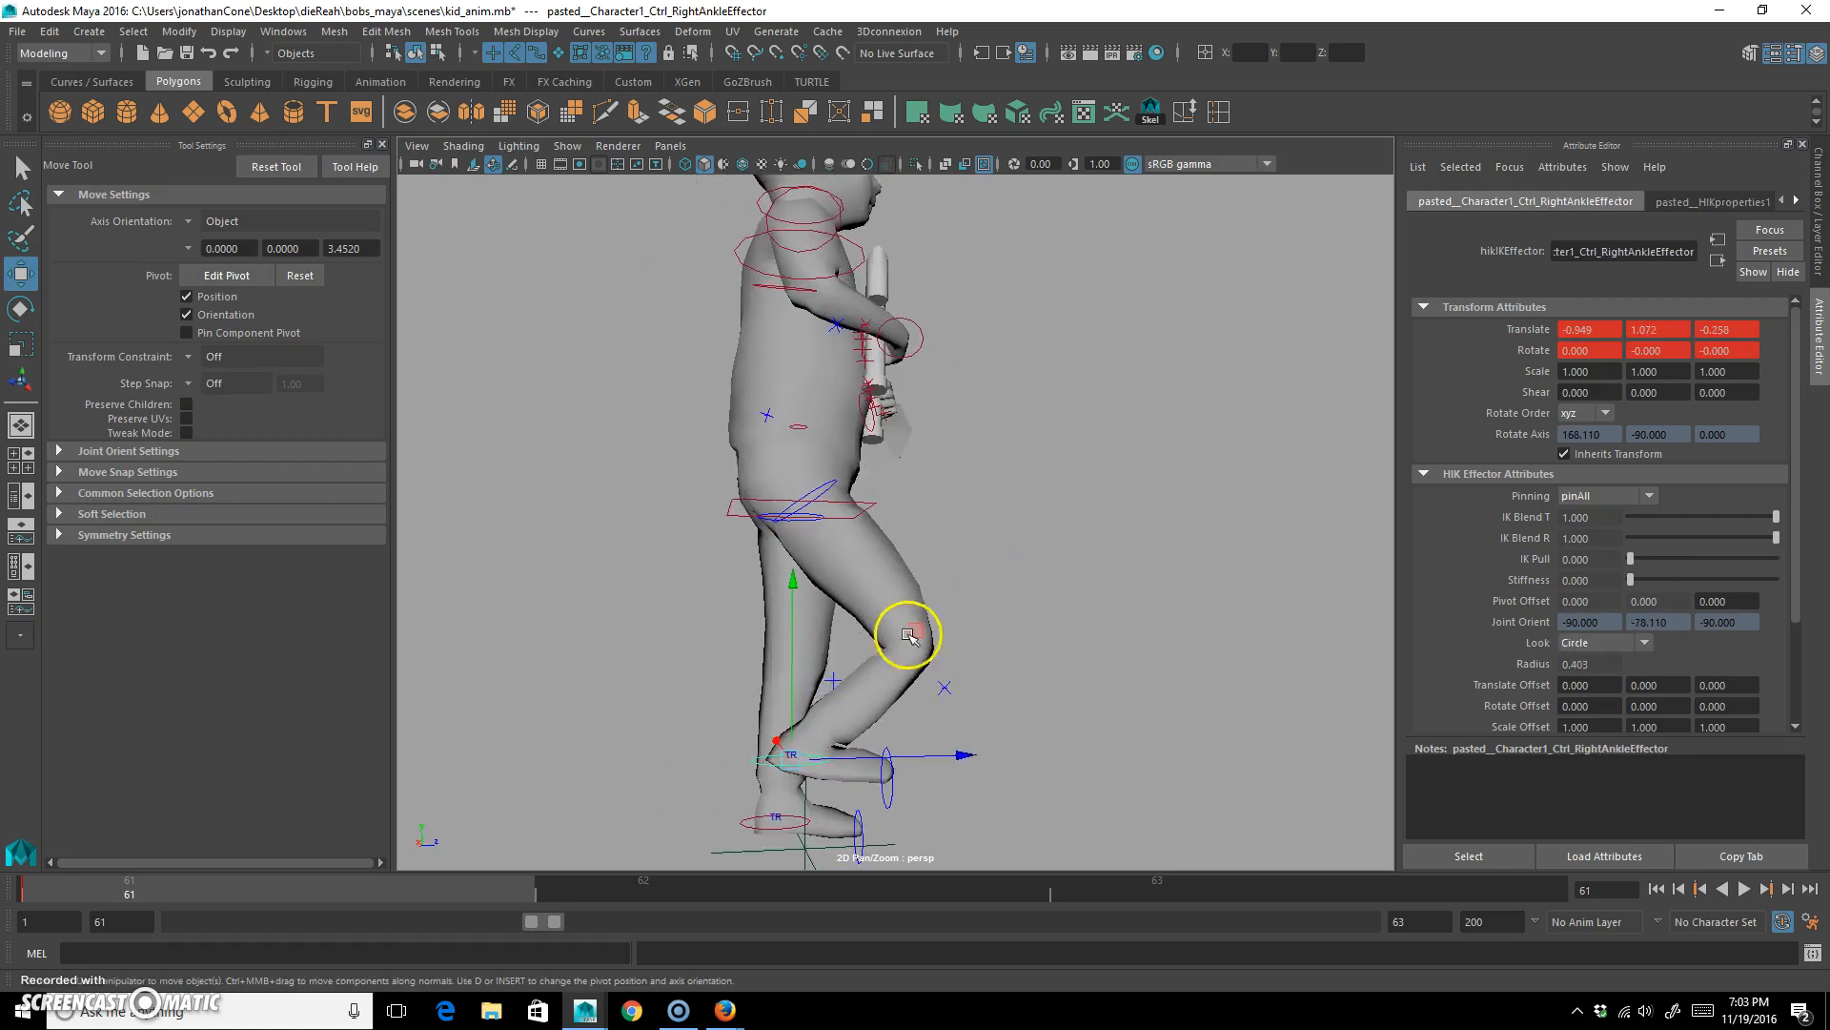
{"action": "middle_click_drag", "start_coordinate": [915, 633], "coordinate": [1005, 620]}
{"action": "left_click_drag", "start_coordinate": [1004, 621], "coordinate": [879, 703], "text": "alt"}
Rotate the right hip control to swing the raised knee outward.
{"action": "left_click", "coordinate": [726, 520]}
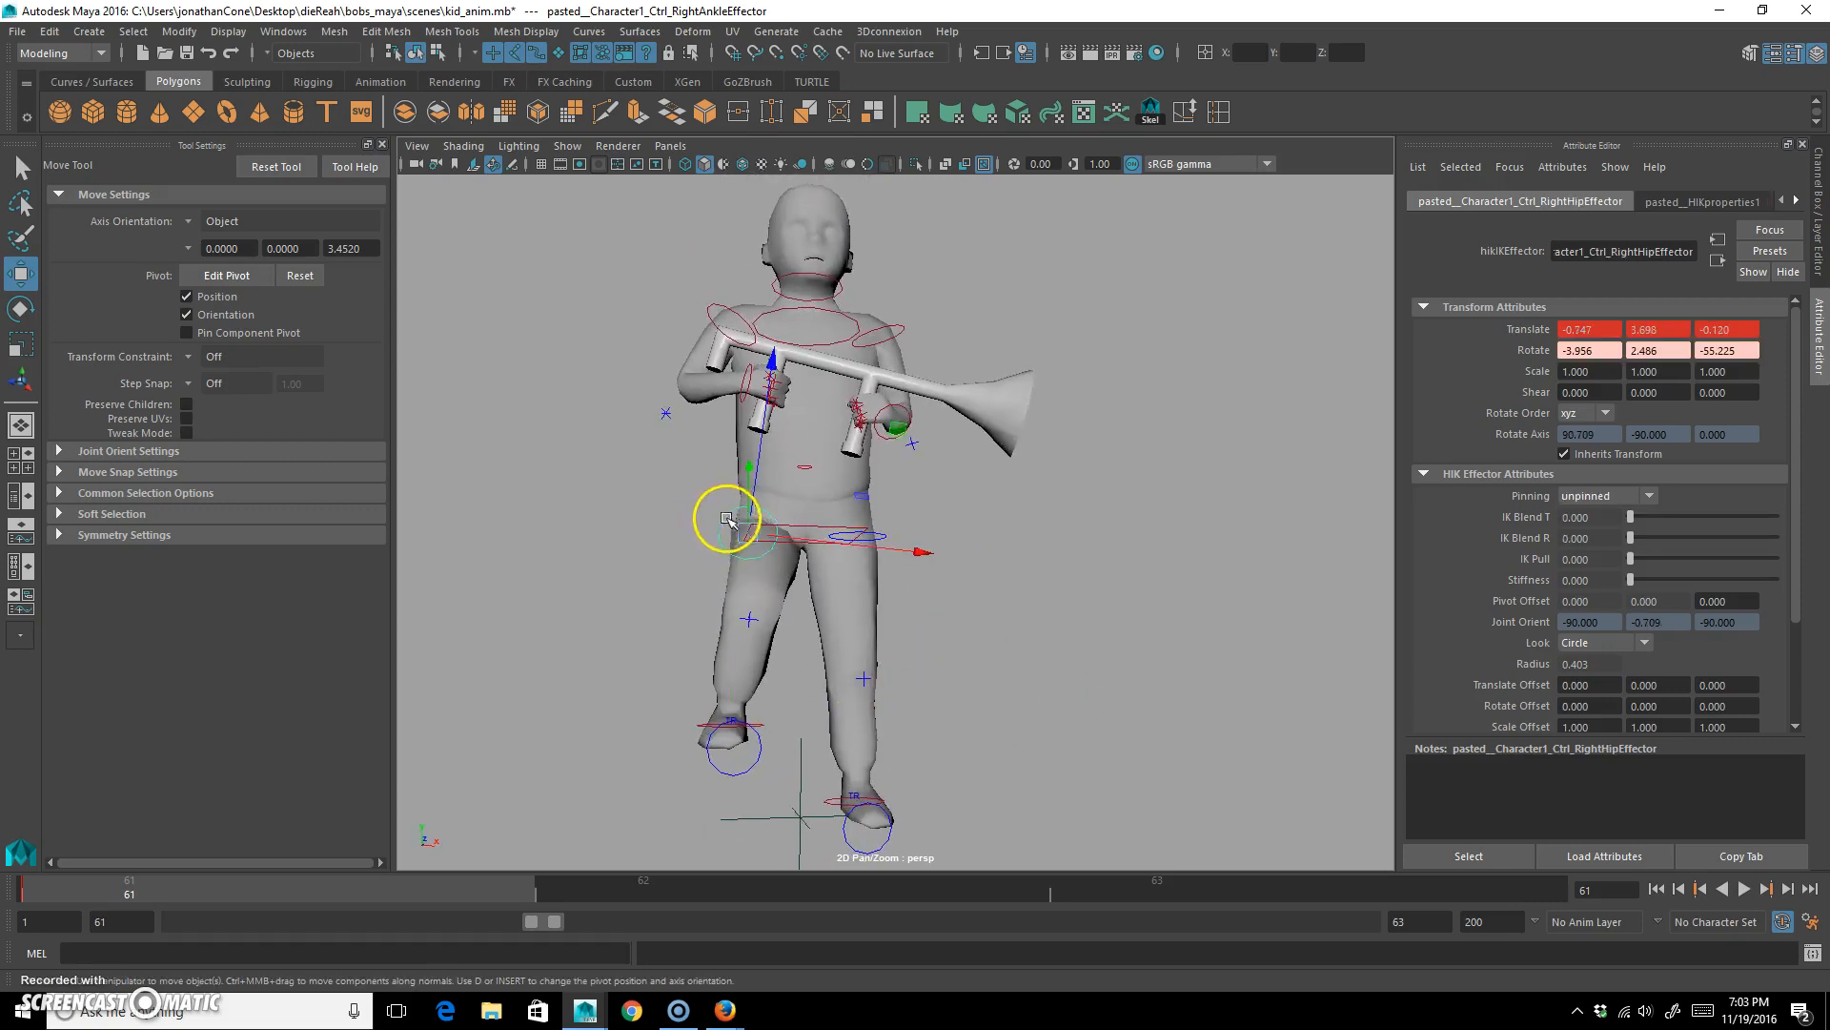
{"action": "key", "text": "e"}
{"action": "left_click_drag", "start_coordinate": [854, 621], "coordinate": [818, 616]}
Rotate the right foot control, and turn the right ankle control to about 3.1, 7.1, -8.8 degrees.
{"action": "left_click", "coordinate": [732, 766]}
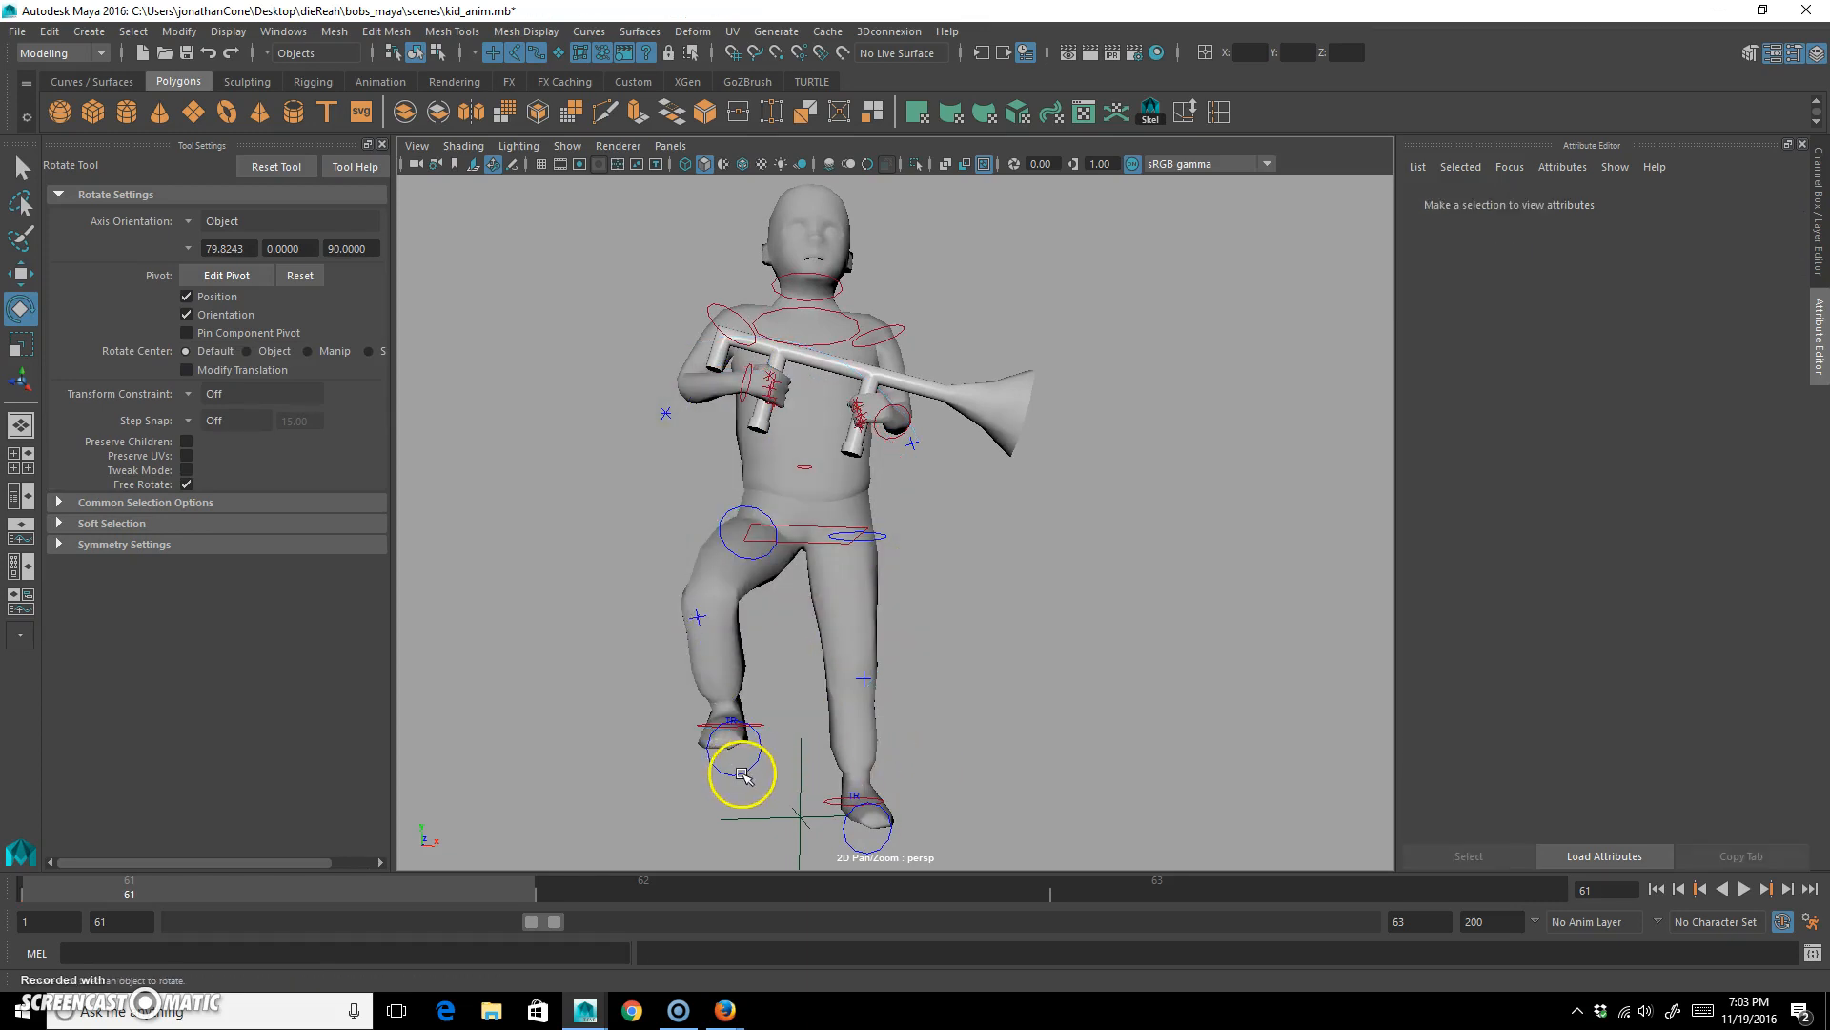
{"action": "left_click", "coordinate": [734, 772]}
{"action": "left_click_drag", "start_coordinate": [689, 655], "coordinate": [681, 649]}
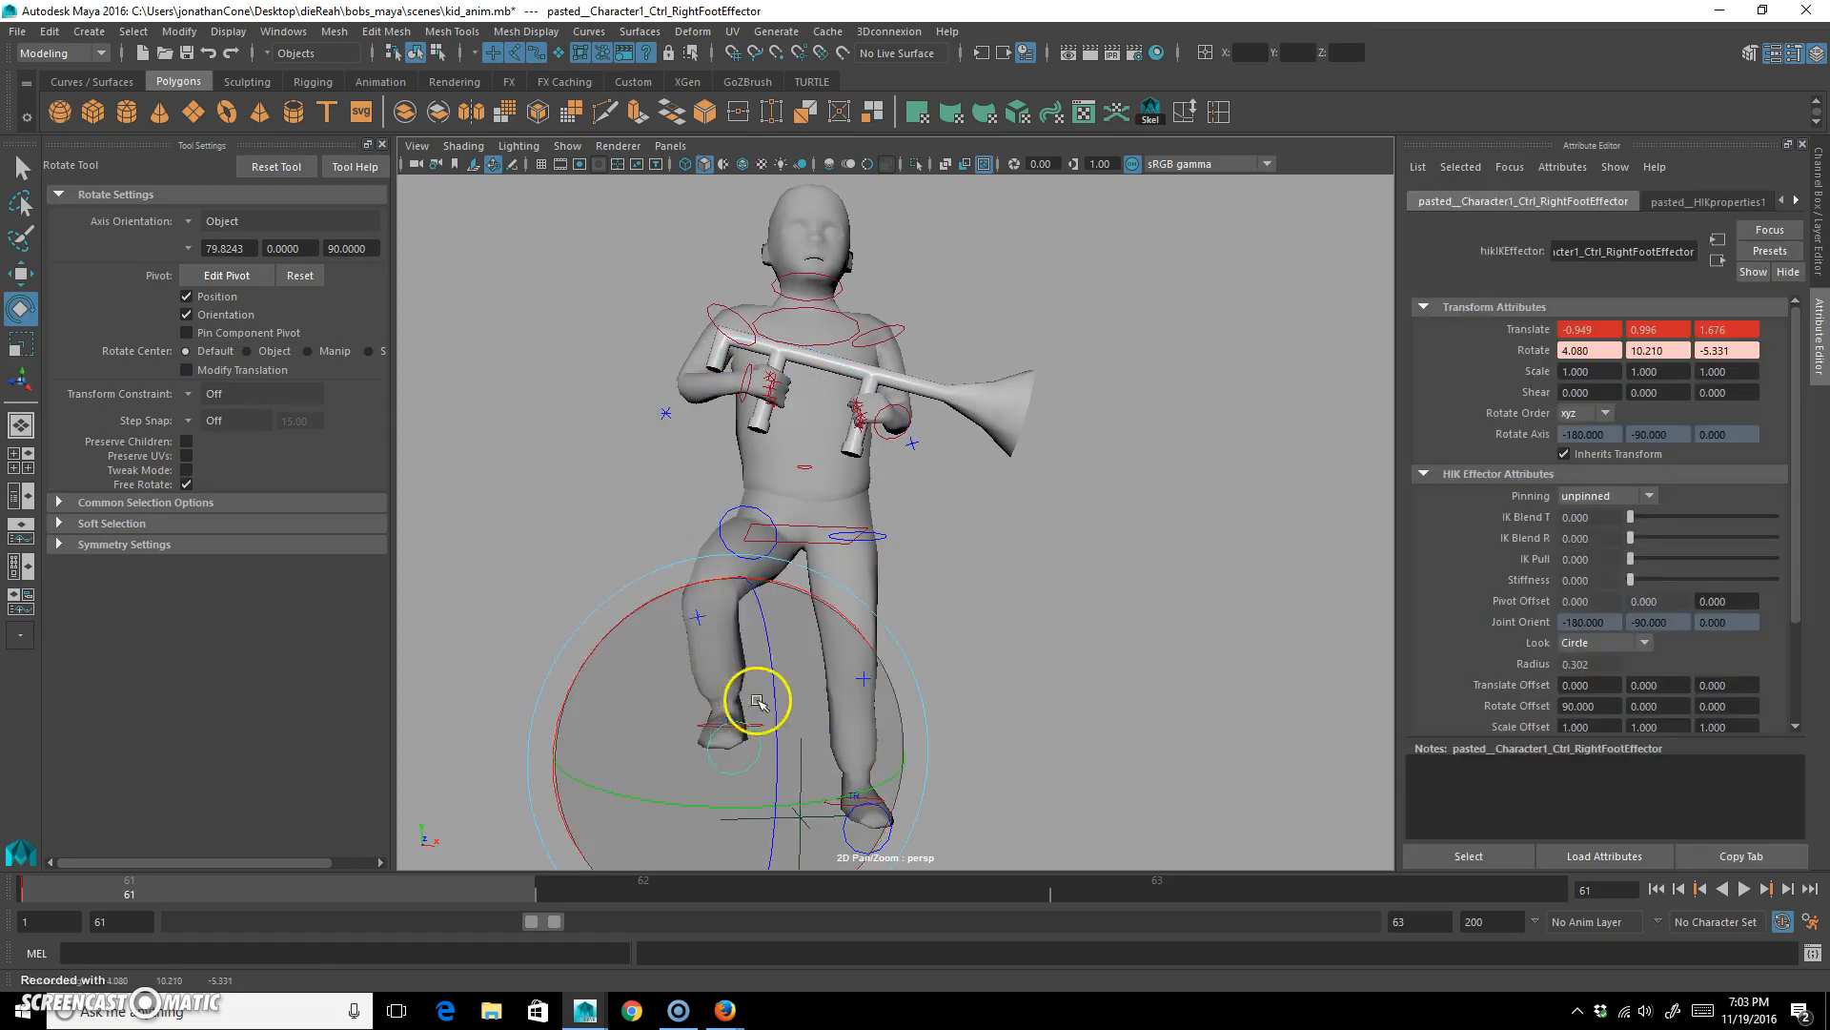
{"action": "left_click", "coordinate": [457, 683]}
{"action": "left_click", "coordinate": [763, 725]}
{"action": "left_click_drag", "start_coordinate": [775, 727], "coordinate": [758, 685]}
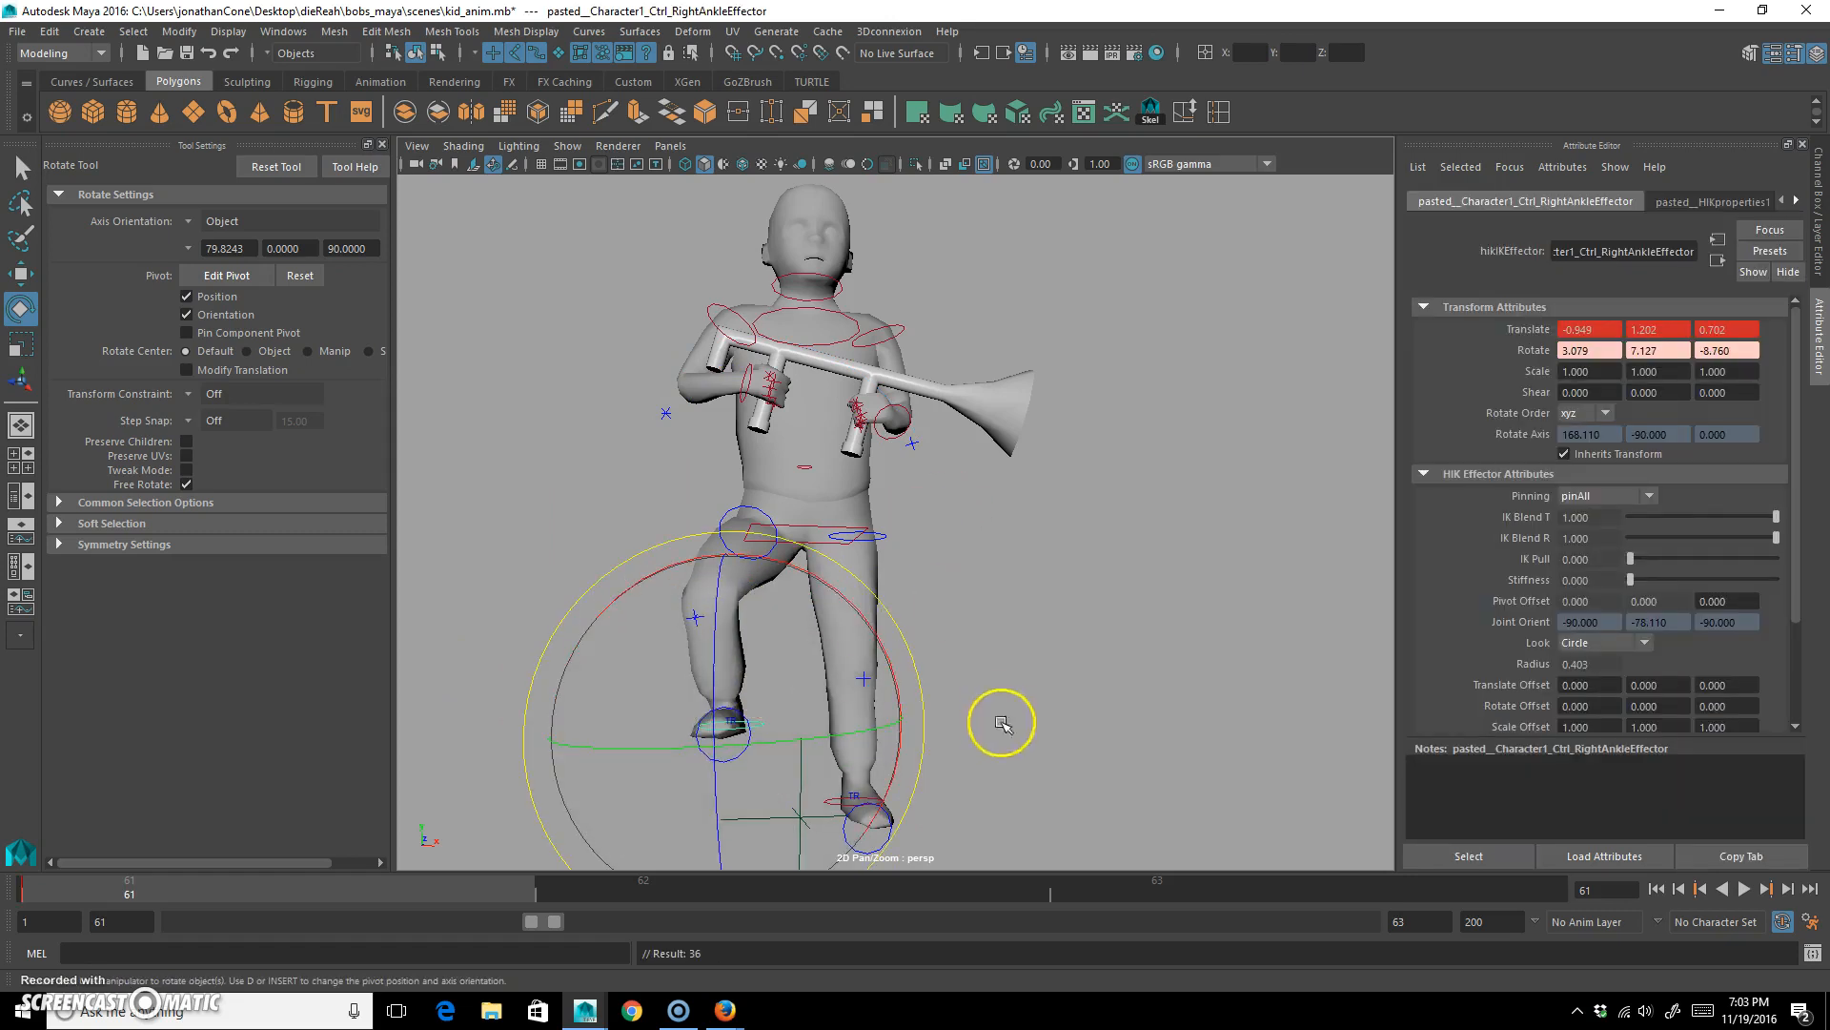
Raise the left ankle control to about Y 0.79 so the knee bends, and rotate it to tilt the toes downward.
{"action": "left_click", "coordinate": [885, 543]}
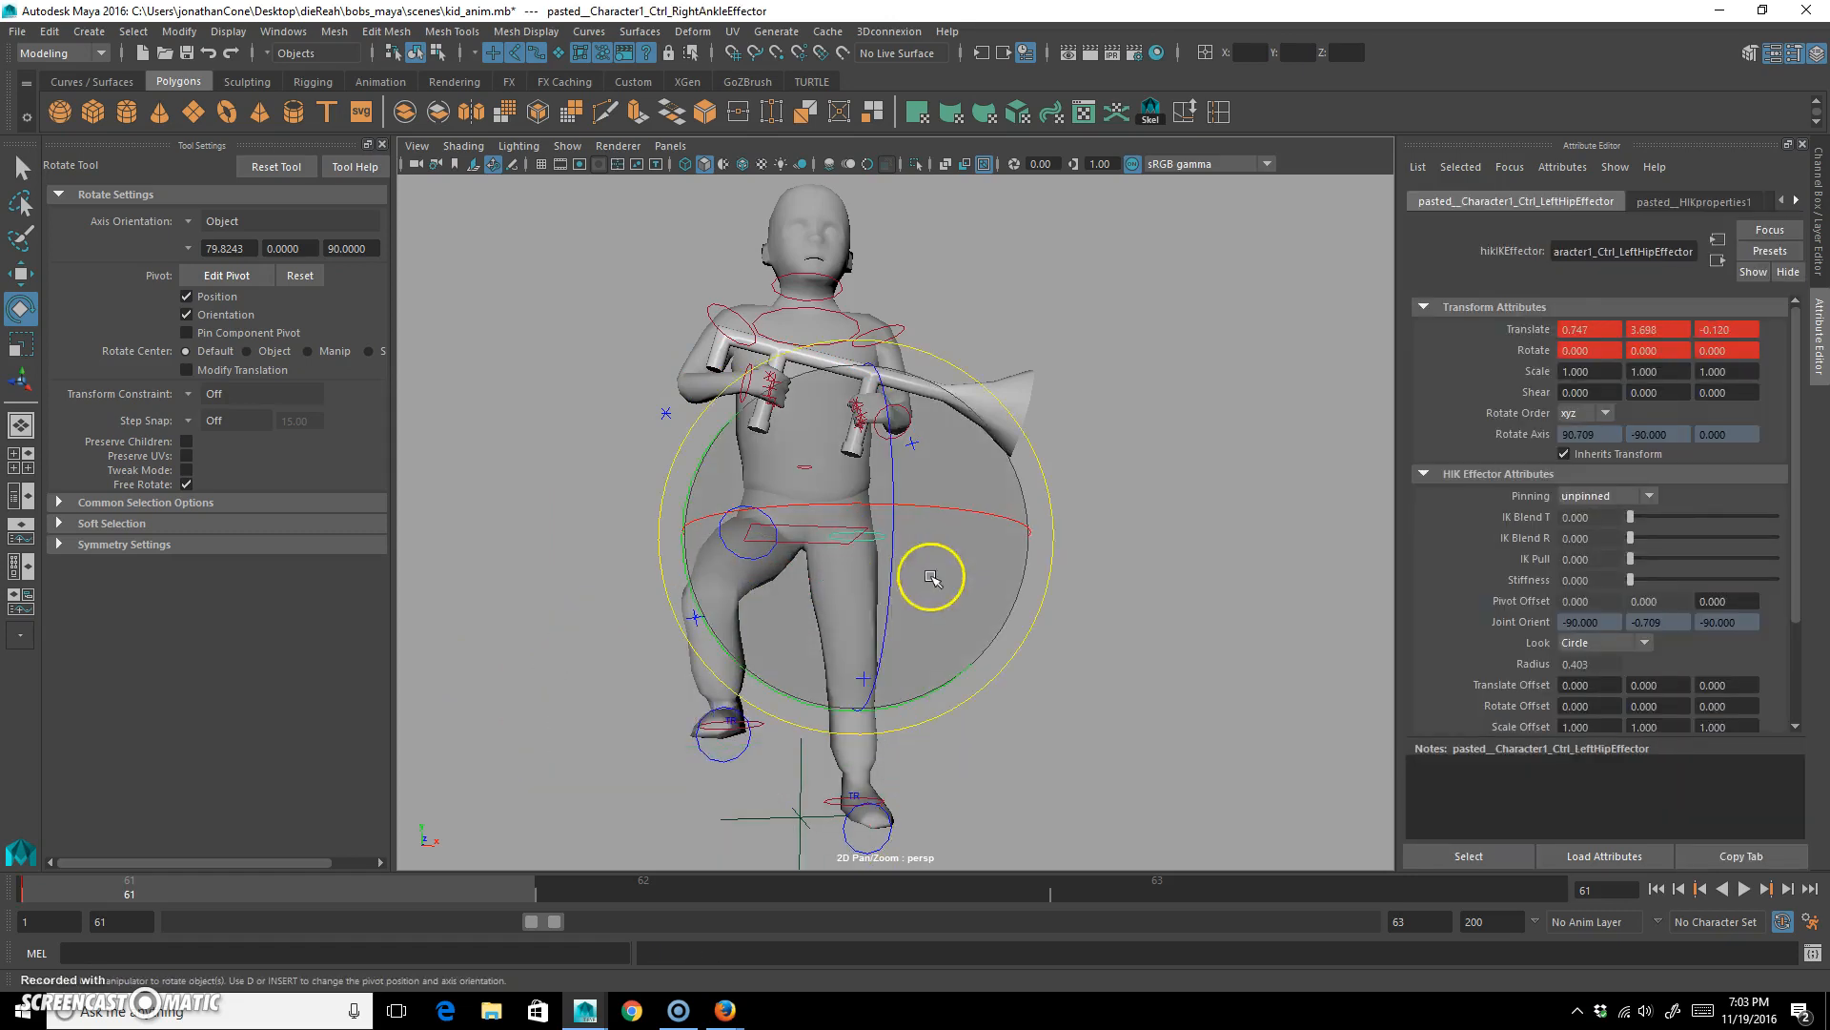
{"action": "left_click", "coordinate": [1055, 748]}
{"action": "left_click", "coordinate": [834, 801]}
{"action": "key", "text": "w"}
{"action": "middle_click_drag", "start_coordinate": [986, 651], "coordinate": [963, 686]}
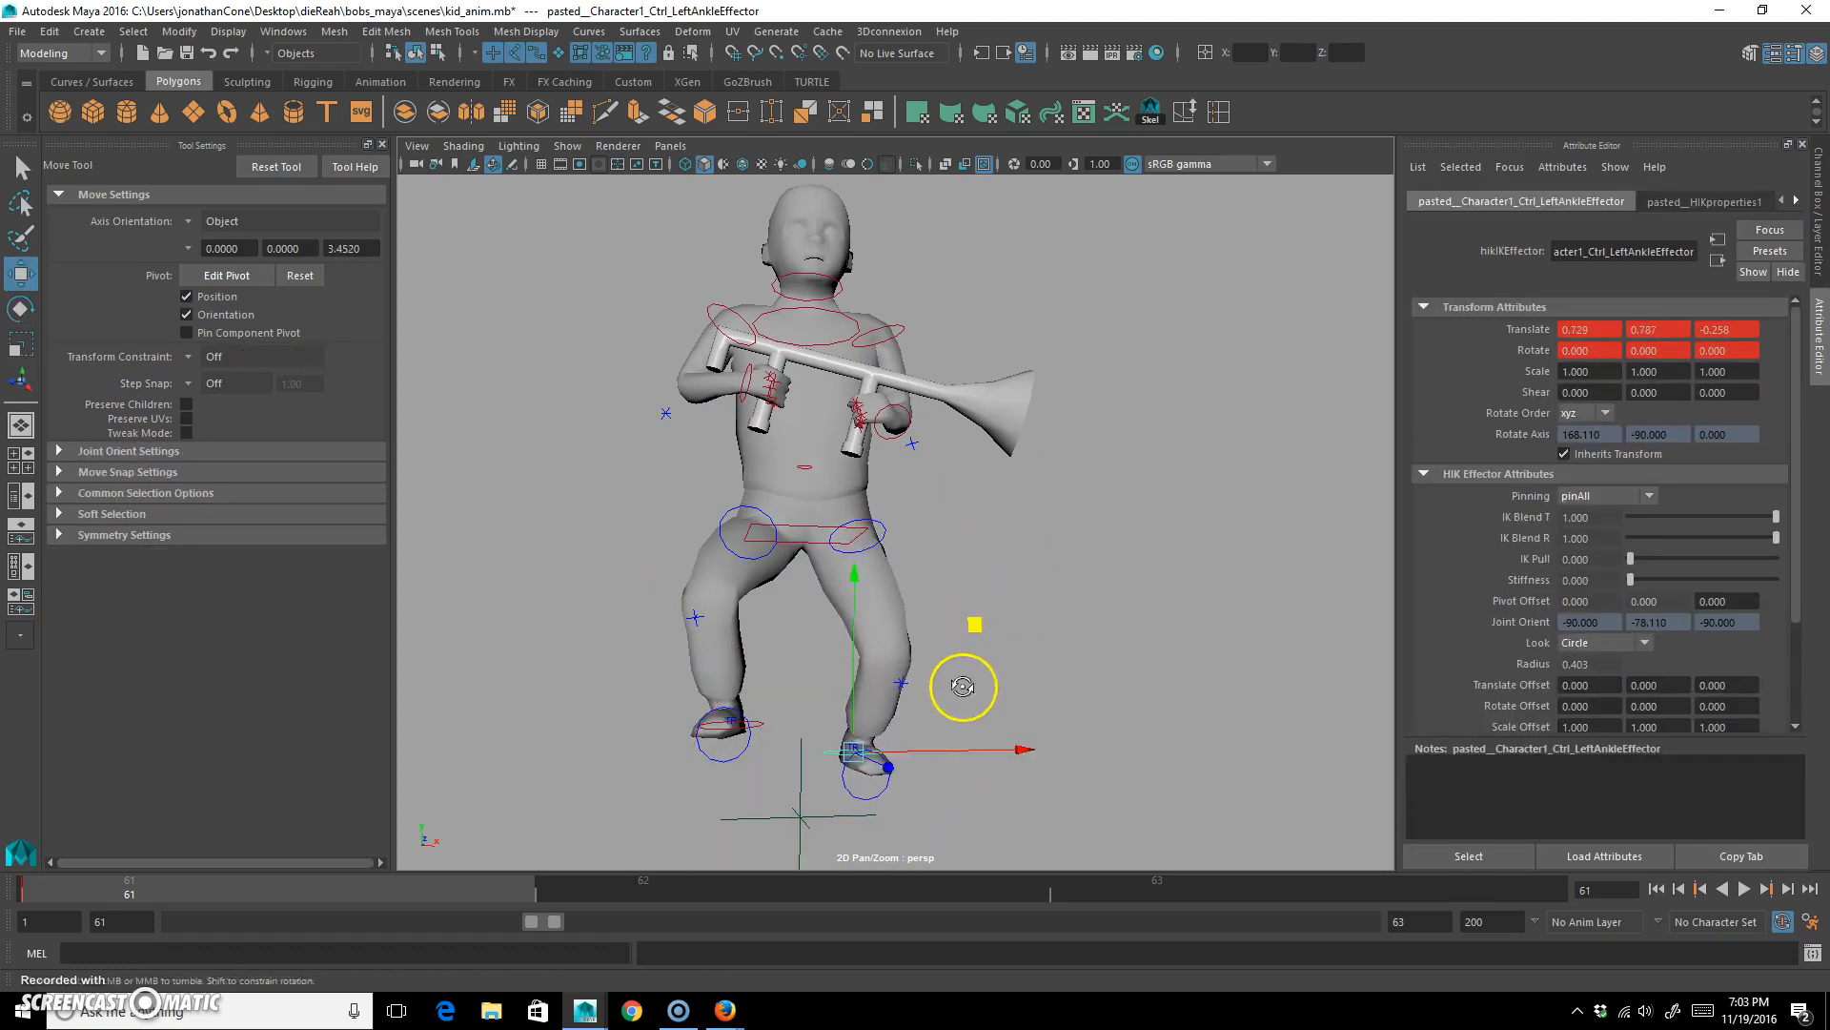
{"action": "left_click_drag", "start_coordinate": [962, 686], "coordinate": [927, 667], "text": "alt"}
{"action": "key", "text": "e"}
{"action": "left_click_drag", "start_coordinate": [902, 748], "coordinate": [801, 645], "text": "alt"}
Move the hips control forward to about Z 0.203 and rotate it so the torso leans forward.
{"action": "right_click_drag", "start_coordinate": [801, 645], "coordinate": [959, 612], "text": "alt"}
{"action": "left_click", "coordinate": [742, 529]}
{"action": "key", "text": "w"}
{"action": "left_click_drag", "start_coordinate": [949, 545], "coordinate": [988, 534]}
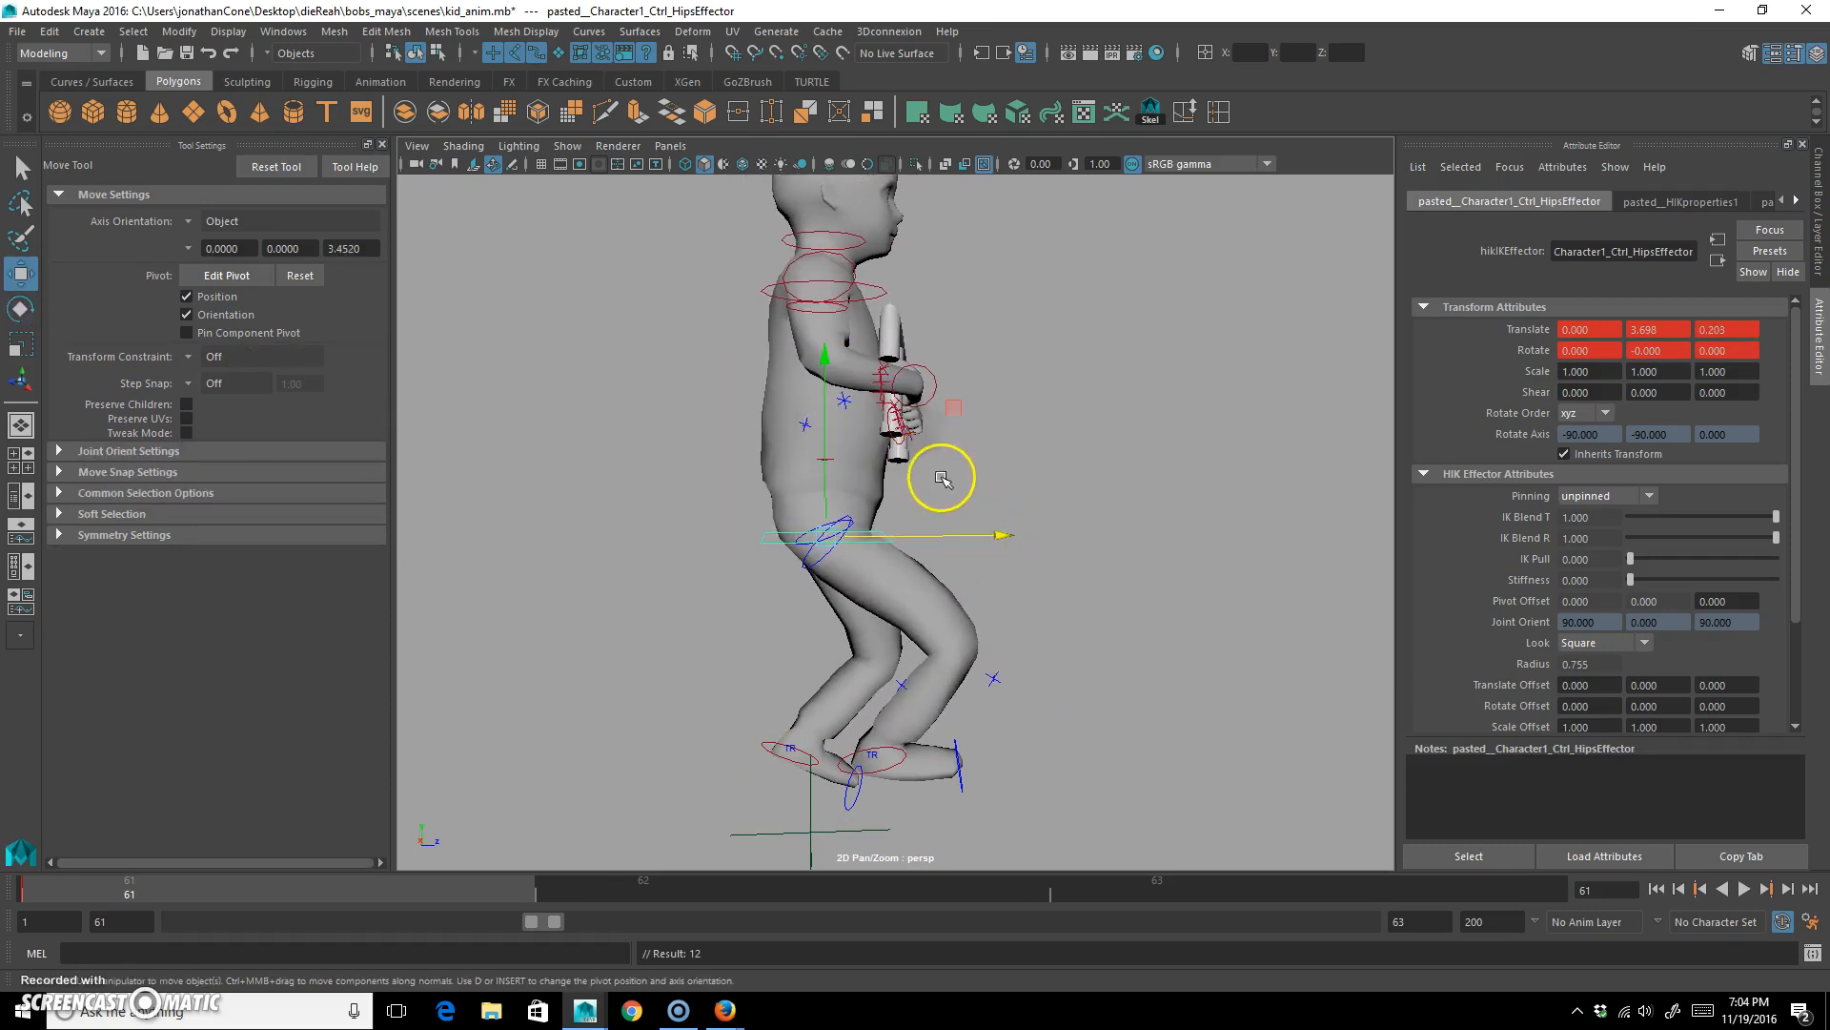
{"action": "key", "text": "e"}
{"action": "left_click_drag", "start_coordinate": [965, 436], "coordinate": [914, 328]}
Rotate the chest control backward to about -17 degrees in Z, shifting it slightly to straighten the upper body.
{"action": "left_click", "coordinate": [916, 302]}
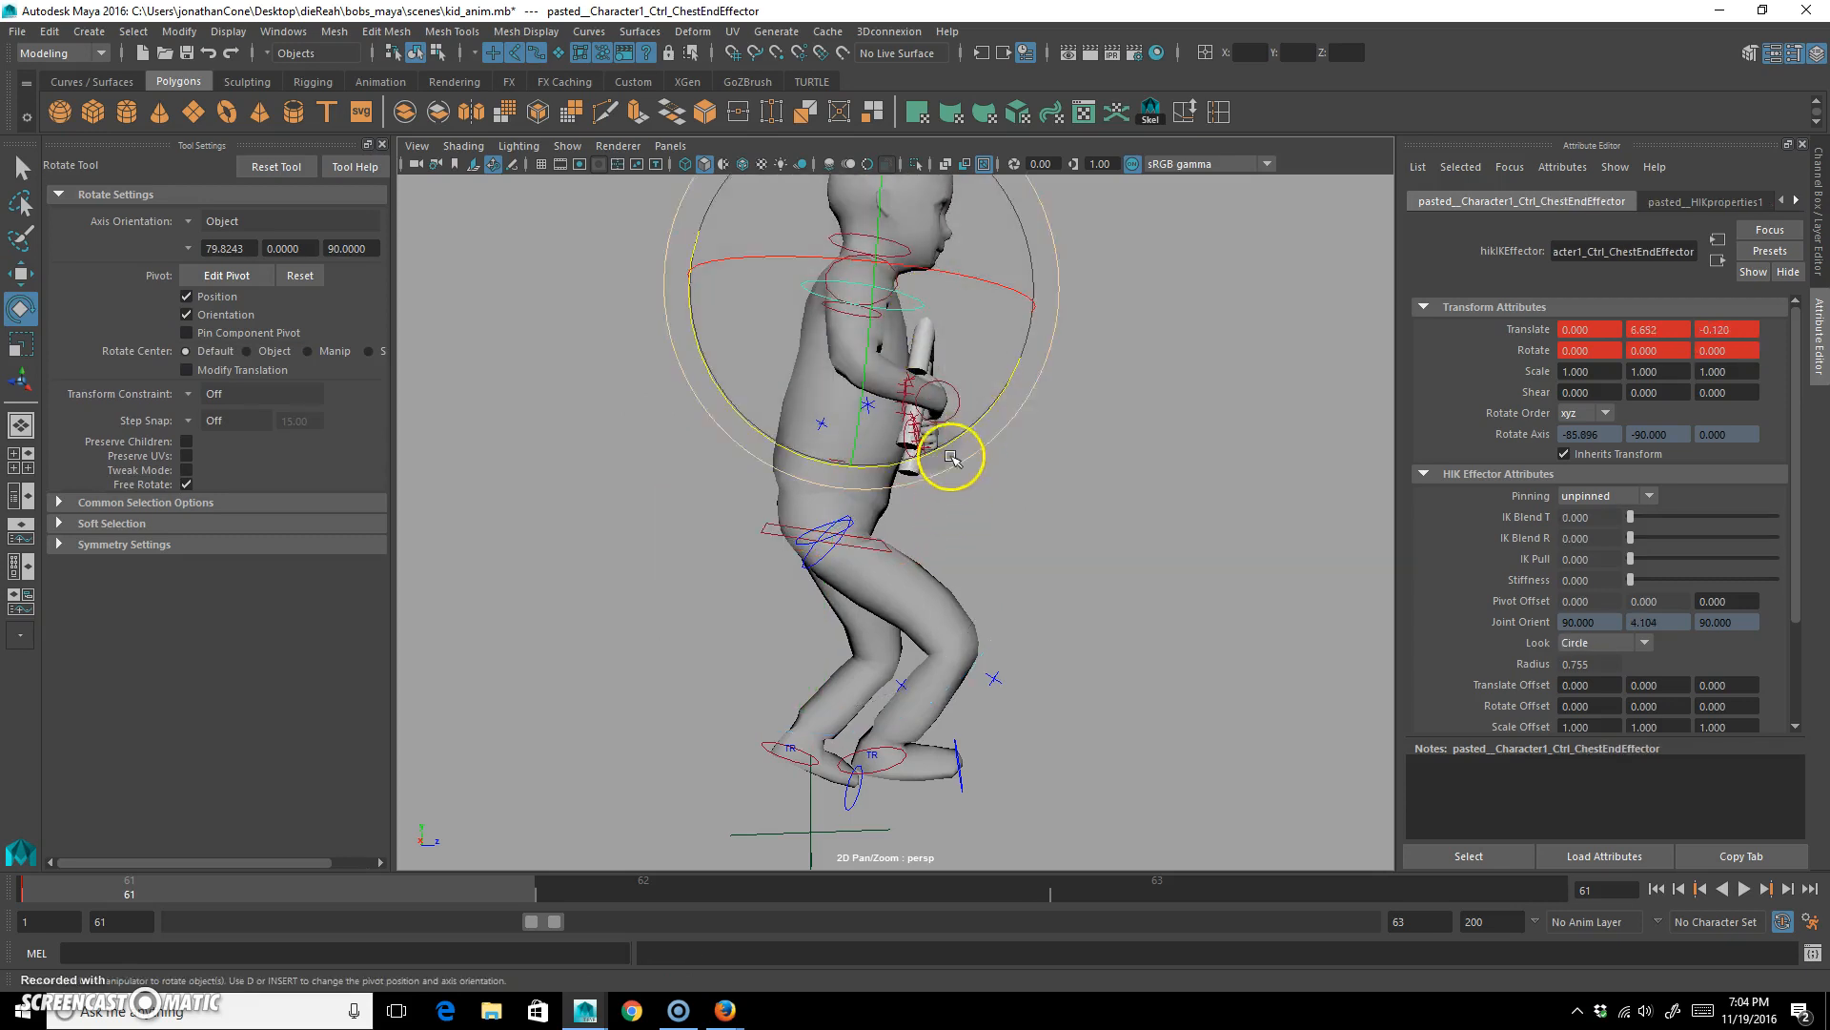
{"action": "left_click_drag", "start_coordinate": [992, 417], "coordinate": [1001, 400]}
{"action": "key", "text": "q"}
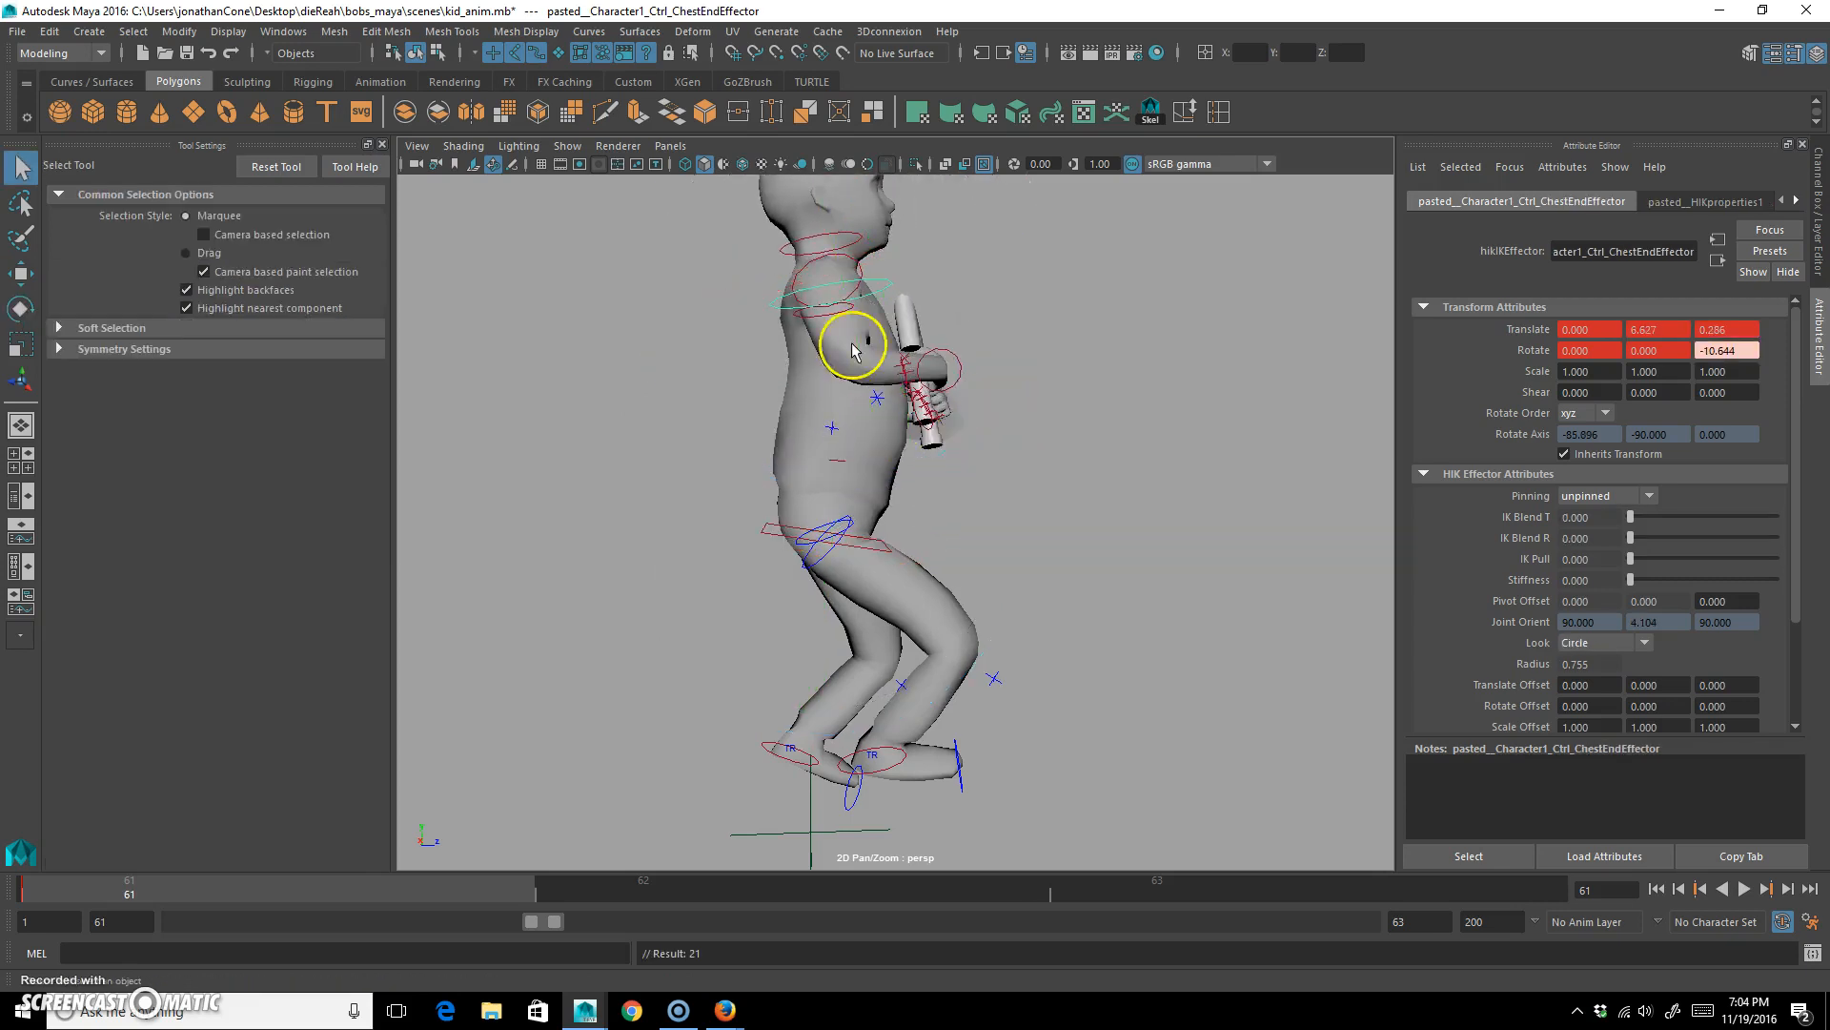
{"action": "key", "text": "w"}
{"action": "left_click_drag", "start_coordinate": [932, 276], "coordinate": [920, 277]}
{"action": "scroll", "coordinate": [951, 439], "scroll_direction": "down", "scroll_amount": 3}
{"action": "middle_click_drag", "start_coordinate": [951, 452], "coordinate": [951, 454], "text": "alt"}
{"action": "left_click_drag", "start_coordinate": [952, 452], "coordinate": [731, 345], "text": "alt"}
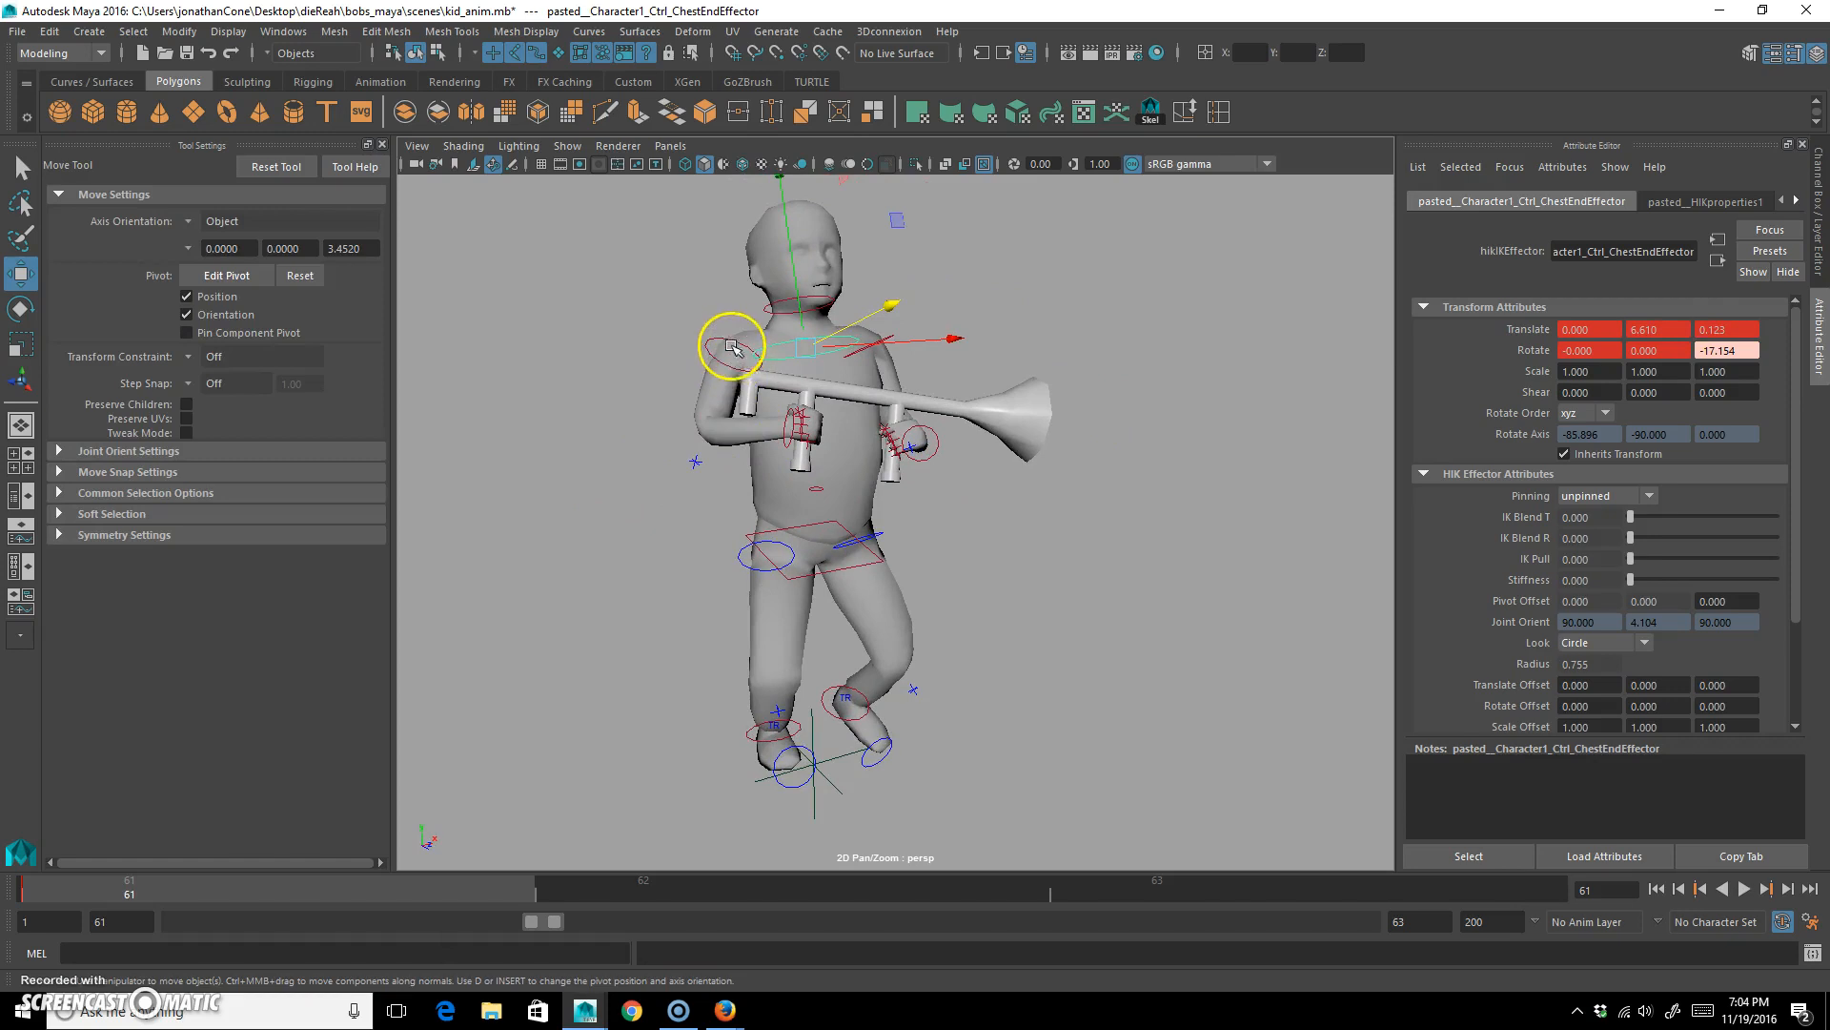
Rotate the right shoulder control to about -52.5, 1.5, -22.9 degrees, raising the right arm and trumpet.
{"action": "left_click", "coordinate": [732, 345]}
{"action": "key", "text": "e"}
{"action": "left_click_drag", "start_coordinate": [725, 484], "coordinate": [737, 329]}
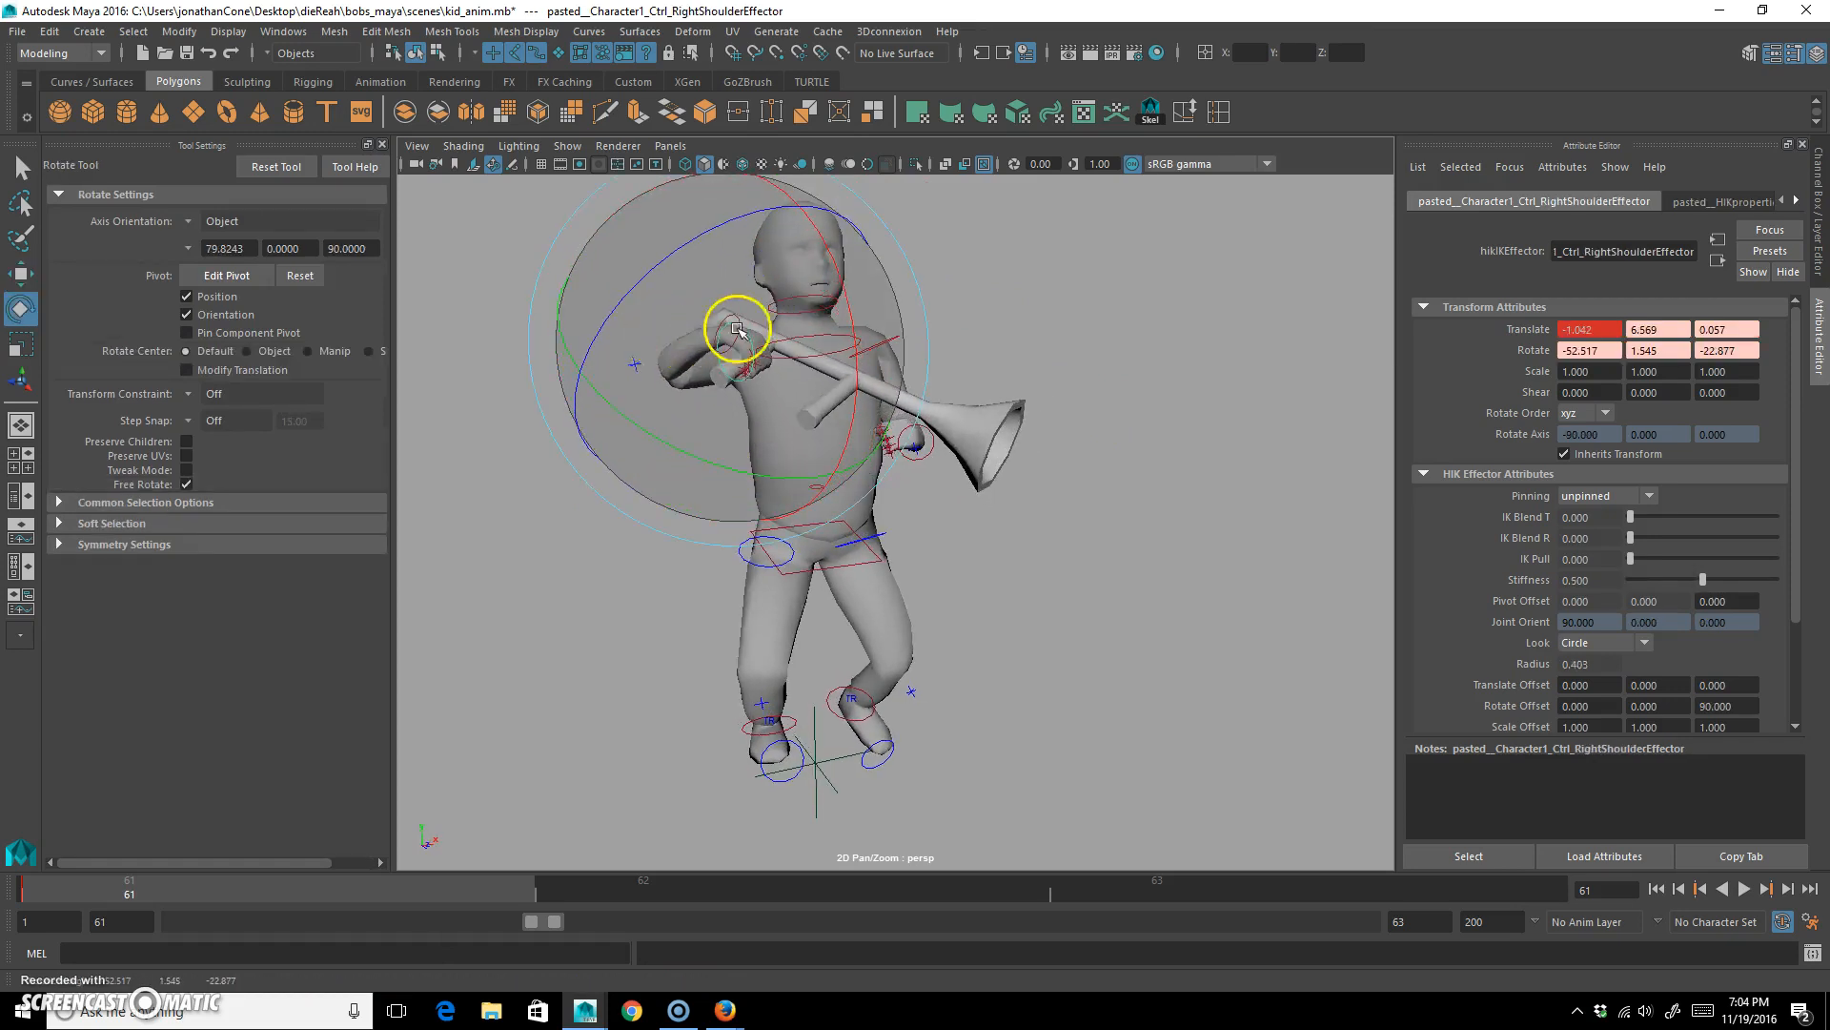
Rotate the left shoulder control to about -45.5, 36.9, -56.4 degrees, raising the left arm.
{"action": "left_click", "coordinate": [991, 305]}
{"action": "left_click", "coordinate": [911, 353]}
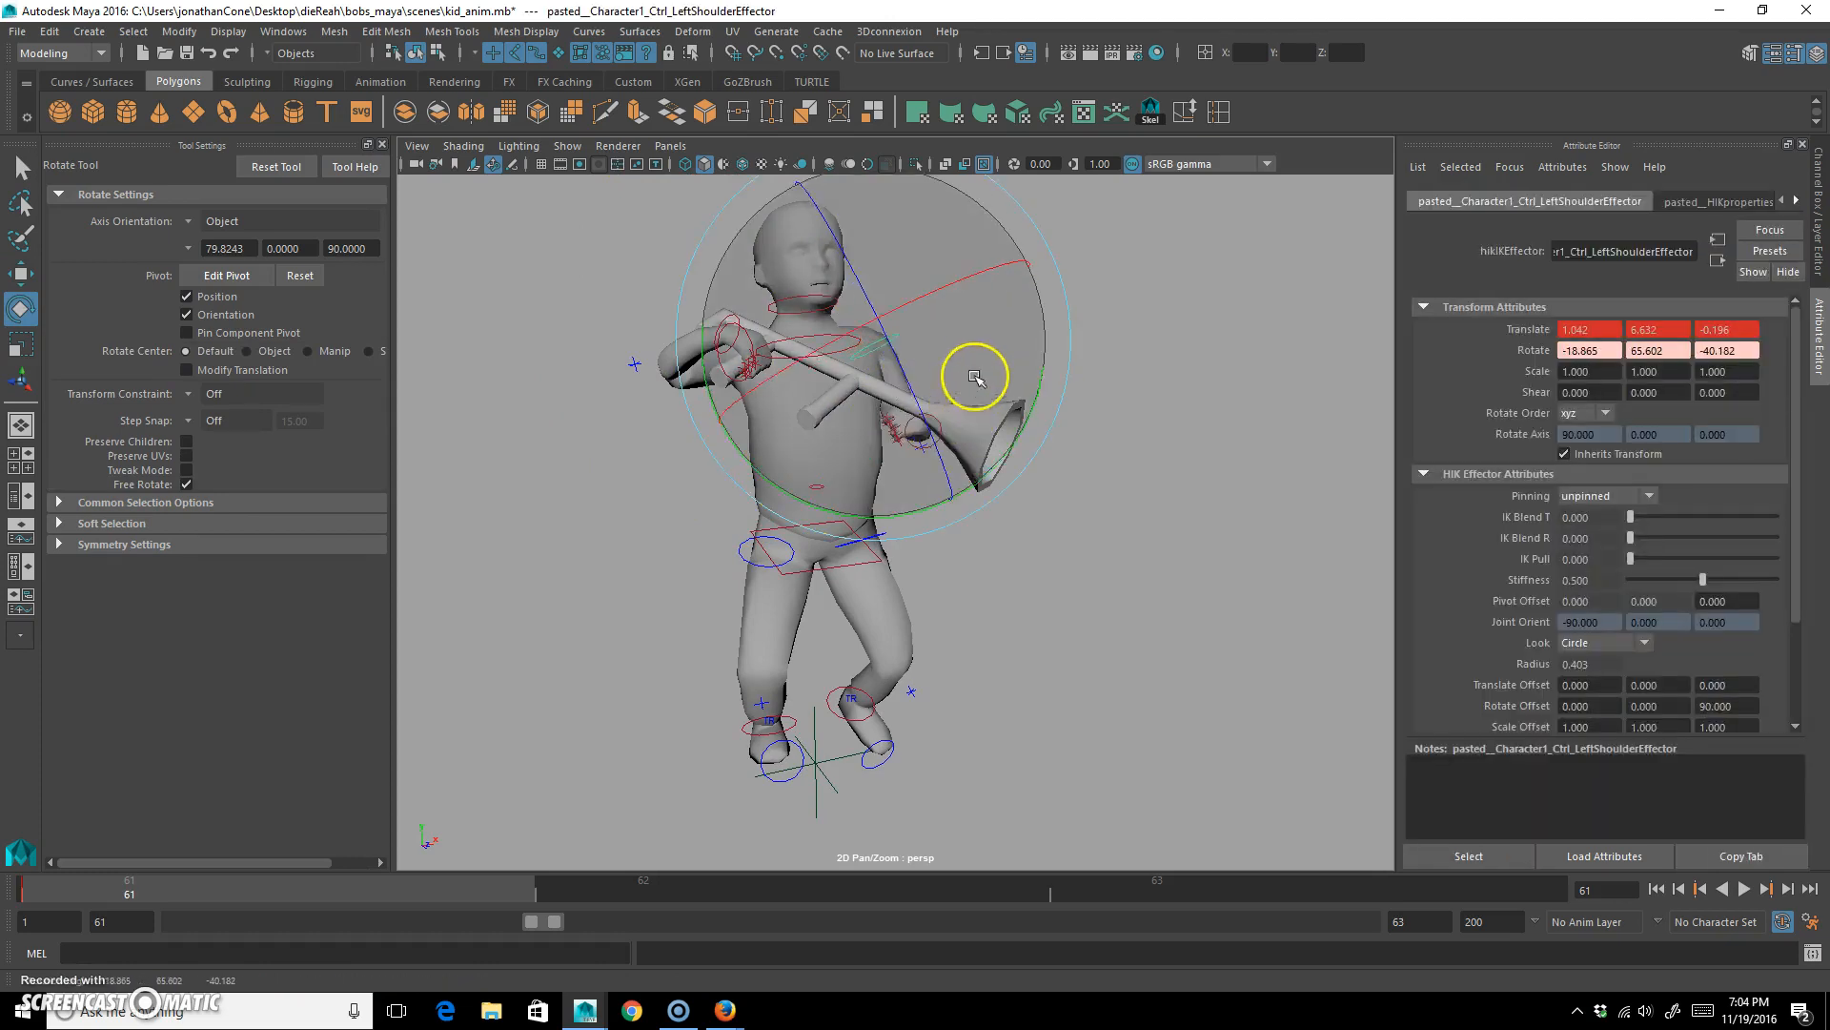
{"action": "left_click_drag", "start_coordinate": [1023, 281], "coordinate": [899, 505]}
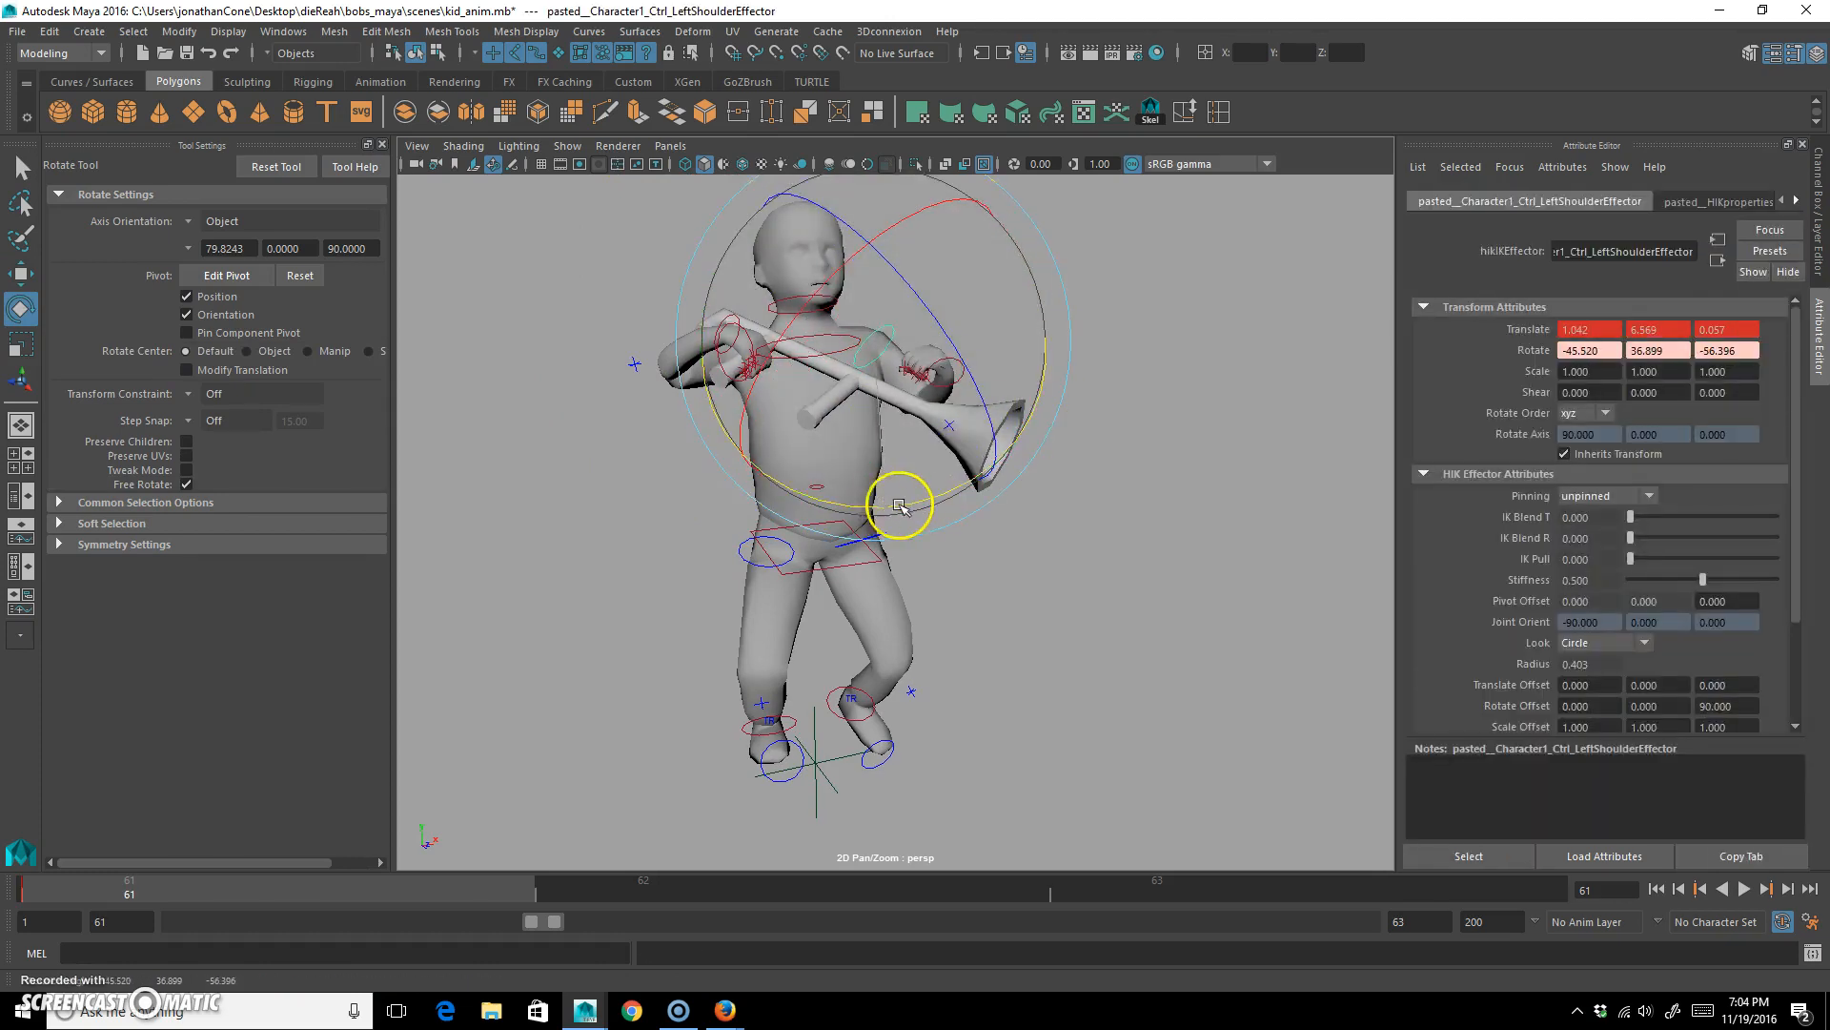
Rotate the left wrist control to about -110.8, 27.6, 17.5 degrees, turning the left hand outward.
{"action": "scroll", "coordinate": [871, 467], "scroll_direction": "up", "scroll_amount": 5}
{"action": "left_click", "coordinate": [1015, 355]}
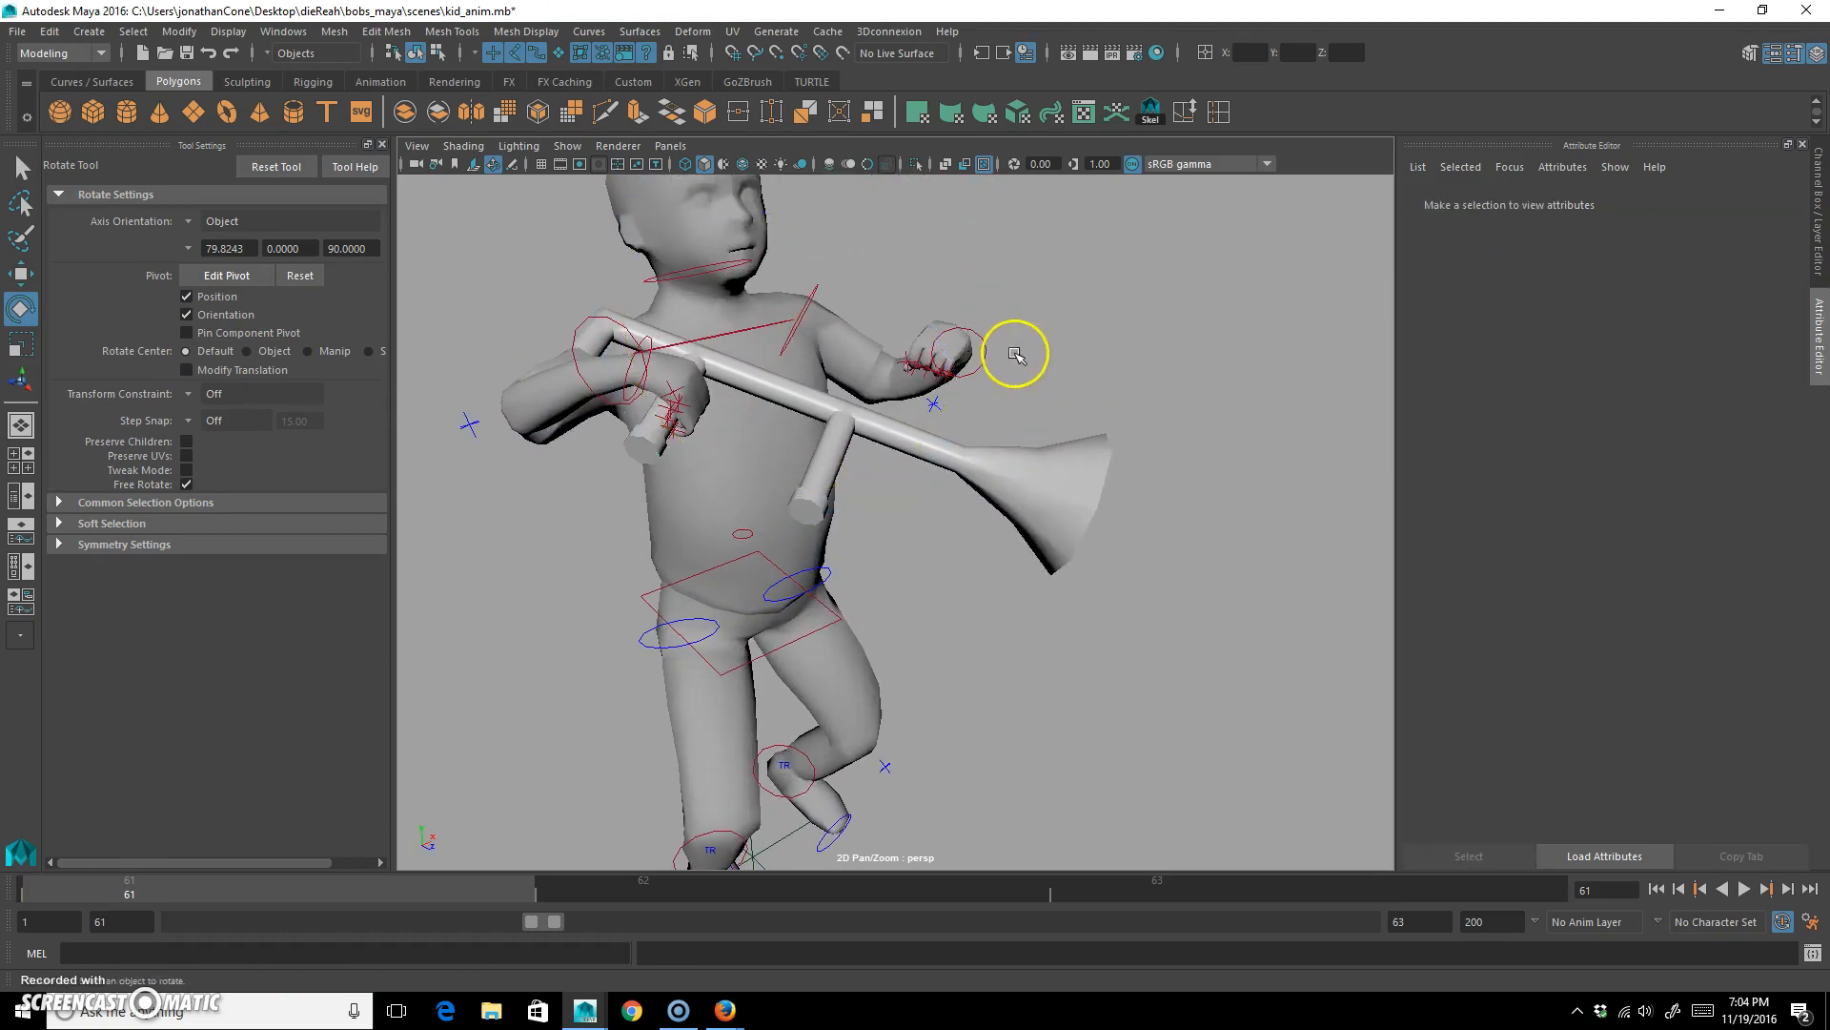
{"action": "left_click", "coordinate": [984, 358]}
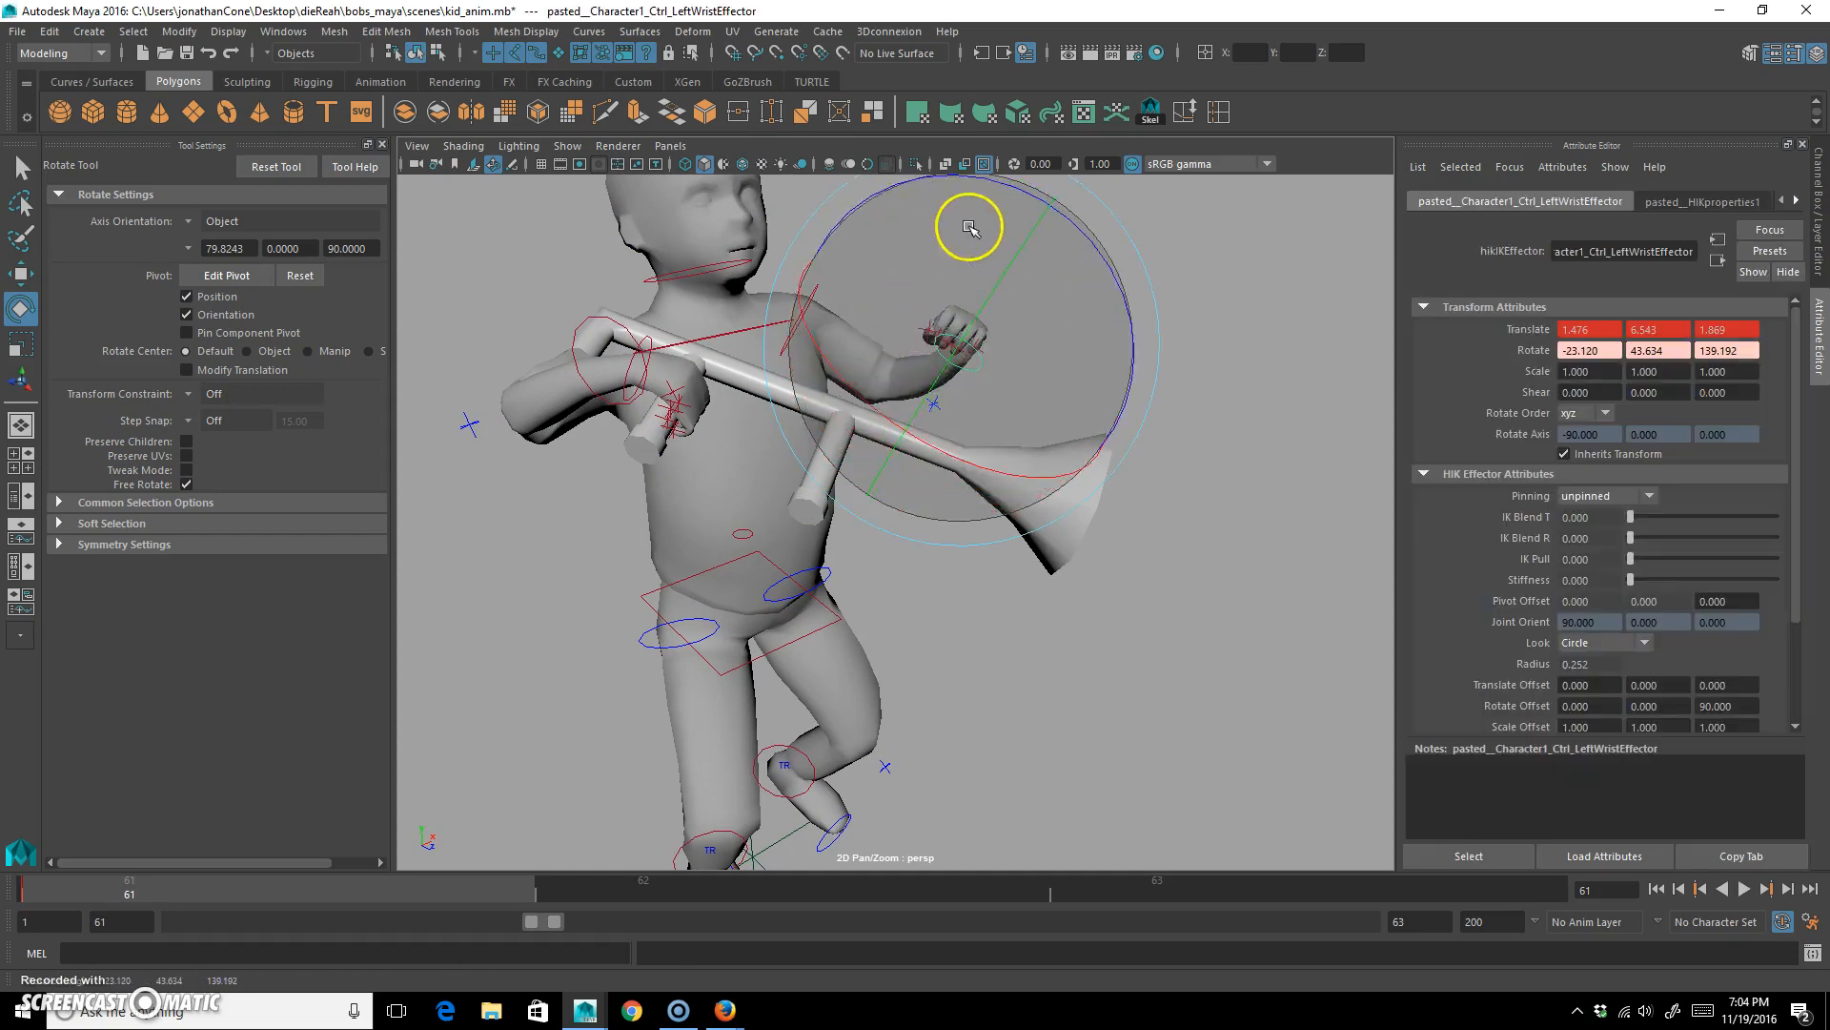
{"action": "left_click_drag", "start_coordinate": [1059, 309], "coordinate": [907, 372]}
{"action": "right_click_drag", "start_coordinate": [907, 372], "coordinate": [956, 385], "text": "alt"}
{"action": "mouse_move", "coordinate": [953, 447]}
{"action": "left_mouse_down"}
{"action": "mouse_move", "coordinate": [1027, 505]}
{"action": "mouse_move", "coordinate": [992, 505]}
{"action": "left_mouse_up"}
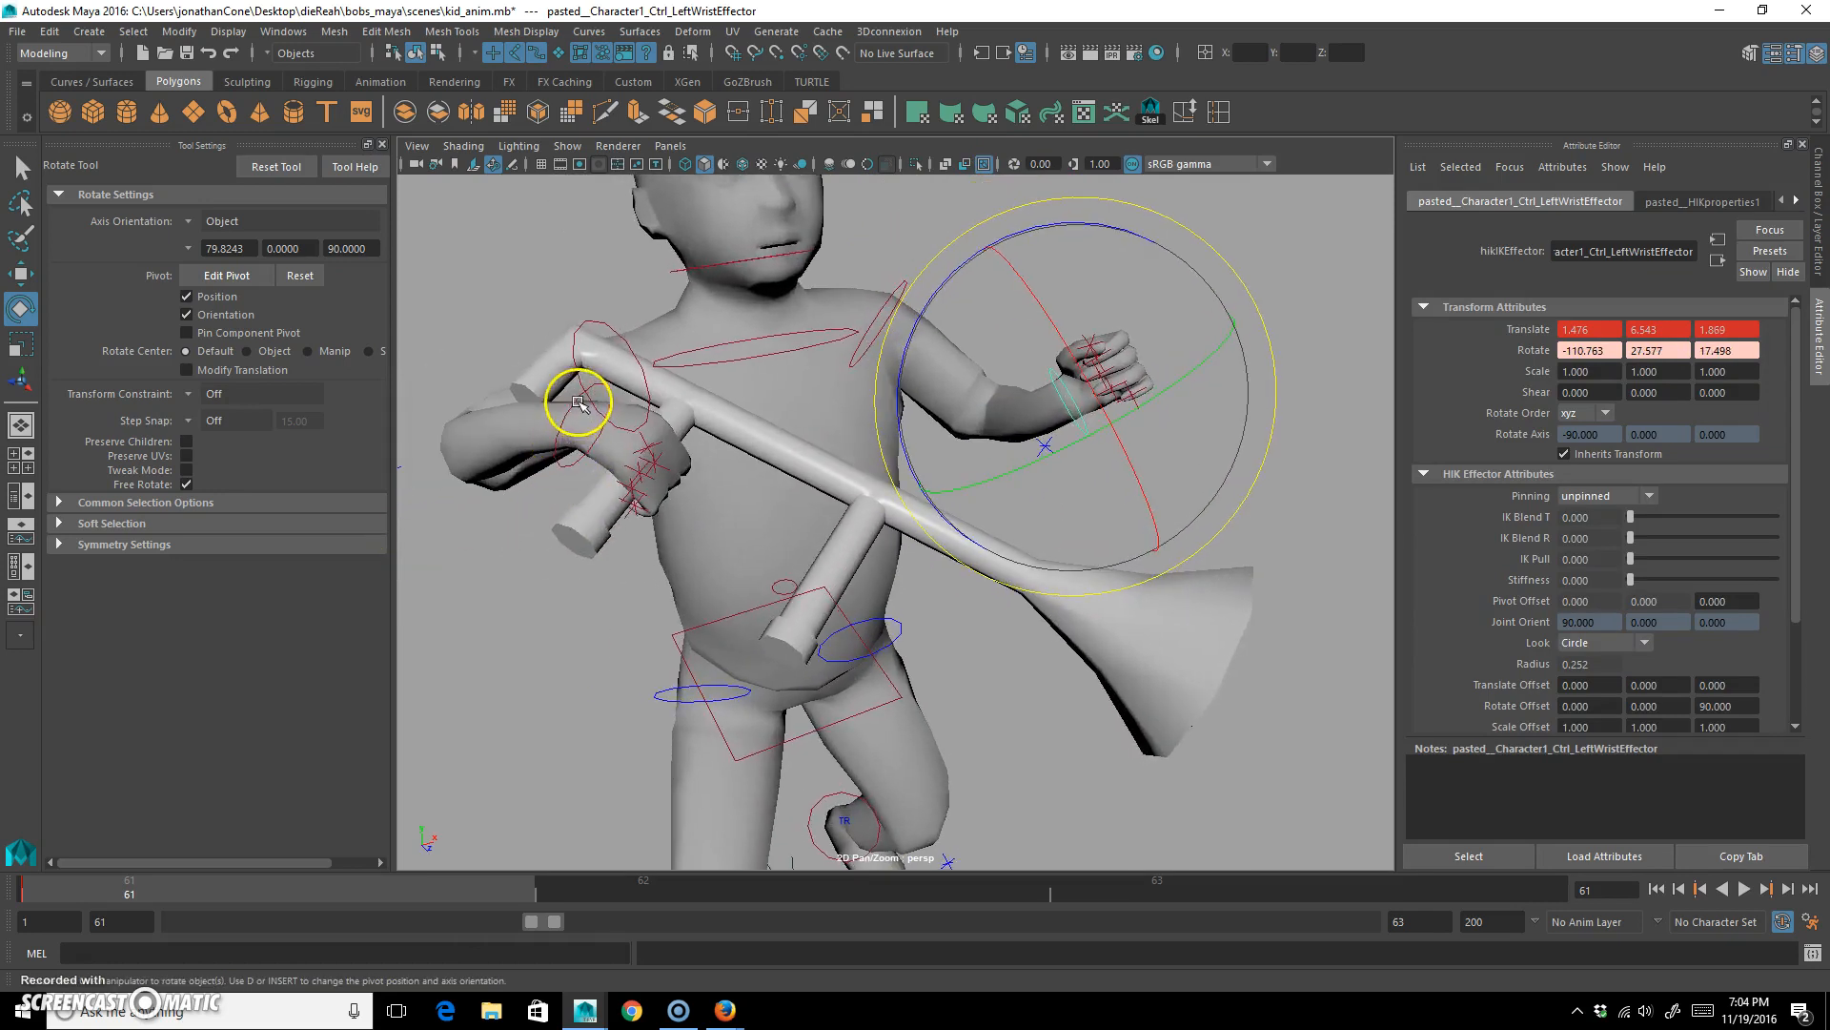
Rotate the right wrist control to about 48.3, -4.3, 106.2 degrees, tilting the hand and trumpet.
{"action": "left_click", "coordinate": [578, 403]}
{"action": "left_click_drag", "start_coordinate": [633, 396], "coordinate": [519, 340]}
{"action": "scroll", "coordinate": [817, 441], "scroll_direction": "down", "scroll_amount": 3}
{"action": "left_click_drag", "start_coordinate": [797, 449], "coordinate": [827, 403]}
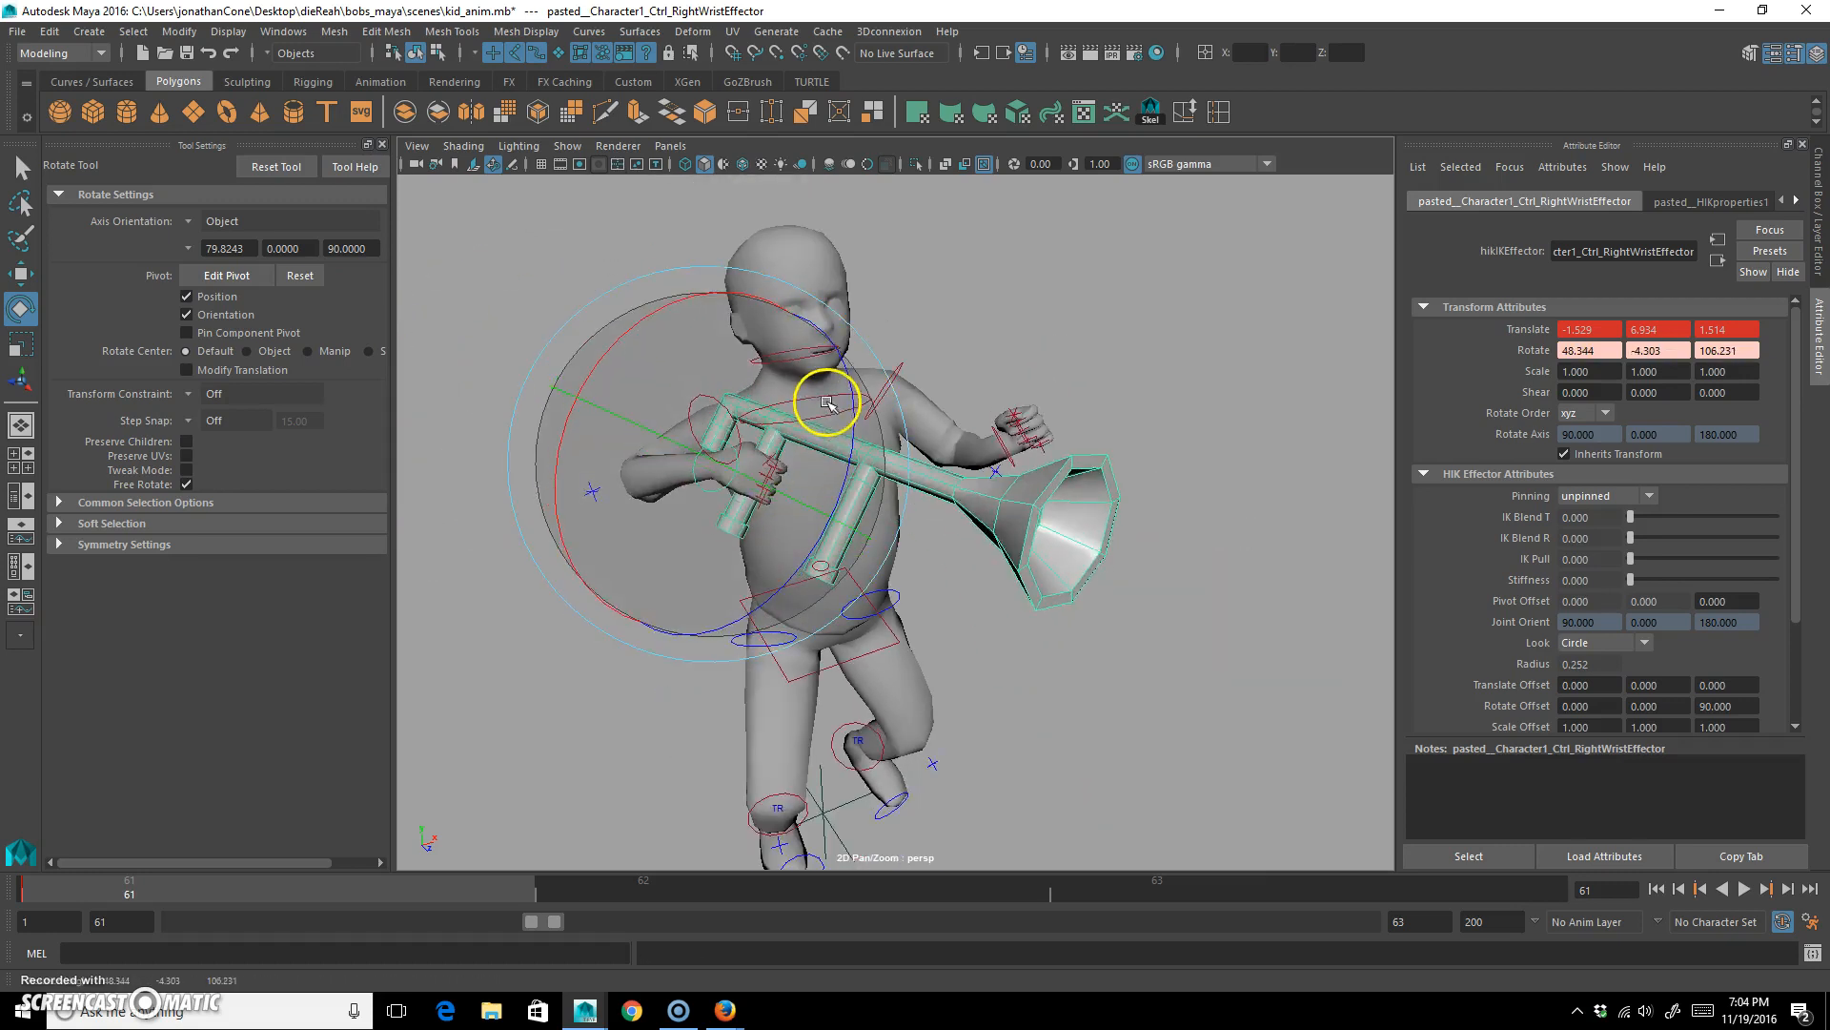
Adjust the right and left elbow controls to refine how both arms bend around the trumpet pose.
{"action": "left_click", "coordinate": [584, 551]}
{"action": "left_click", "coordinate": [593, 490]}
{"action": "left_click_drag", "start_coordinate": [695, 433], "coordinate": [1039, 497]}
{"action": "left_click", "coordinate": [992, 475]}
{"action": "left_click", "coordinate": [1221, 458]}
{"action": "left_click_drag", "start_coordinate": [1221, 459], "coordinate": [671, 488], "text": "alt"}
Refine the left wrist control's rotation so the raised hand follows the bent forearm, and clear the selection.
{"action": "left_click", "coordinate": [836, 365]}
{"action": "left_click_drag", "start_coordinate": [854, 396], "coordinate": [881, 439]}
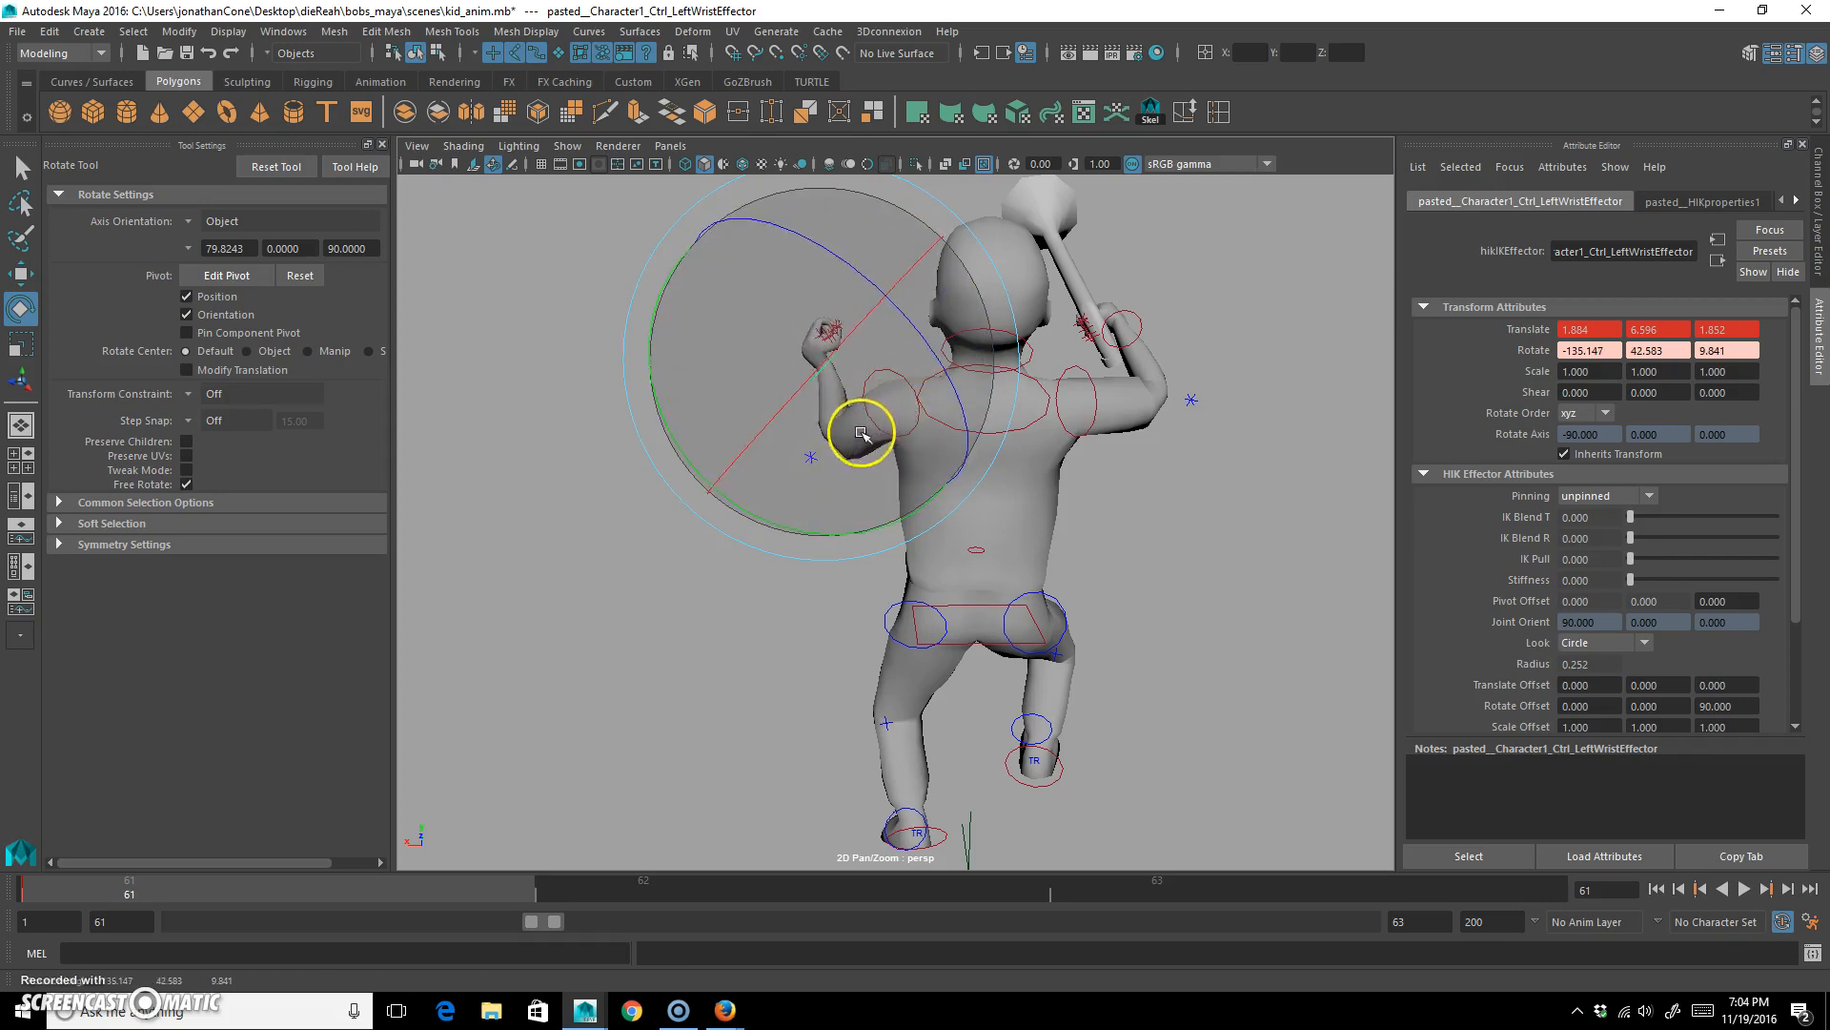
{"action": "mouse_move", "coordinate": [740, 331]}
{"action": "left_mouse_down"}
{"action": "mouse_move", "coordinate": [719, 343]}
{"action": "mouse_move", "coordinate": [711, 326]}
{"action": "left_mouse_up"}
{"action": "left_click_drag", "start_coordinate": [740, 407], "coordinate": [1147, 433], "text": "alt"}
{"action": "left_click", "coordinate": [996, 392]}
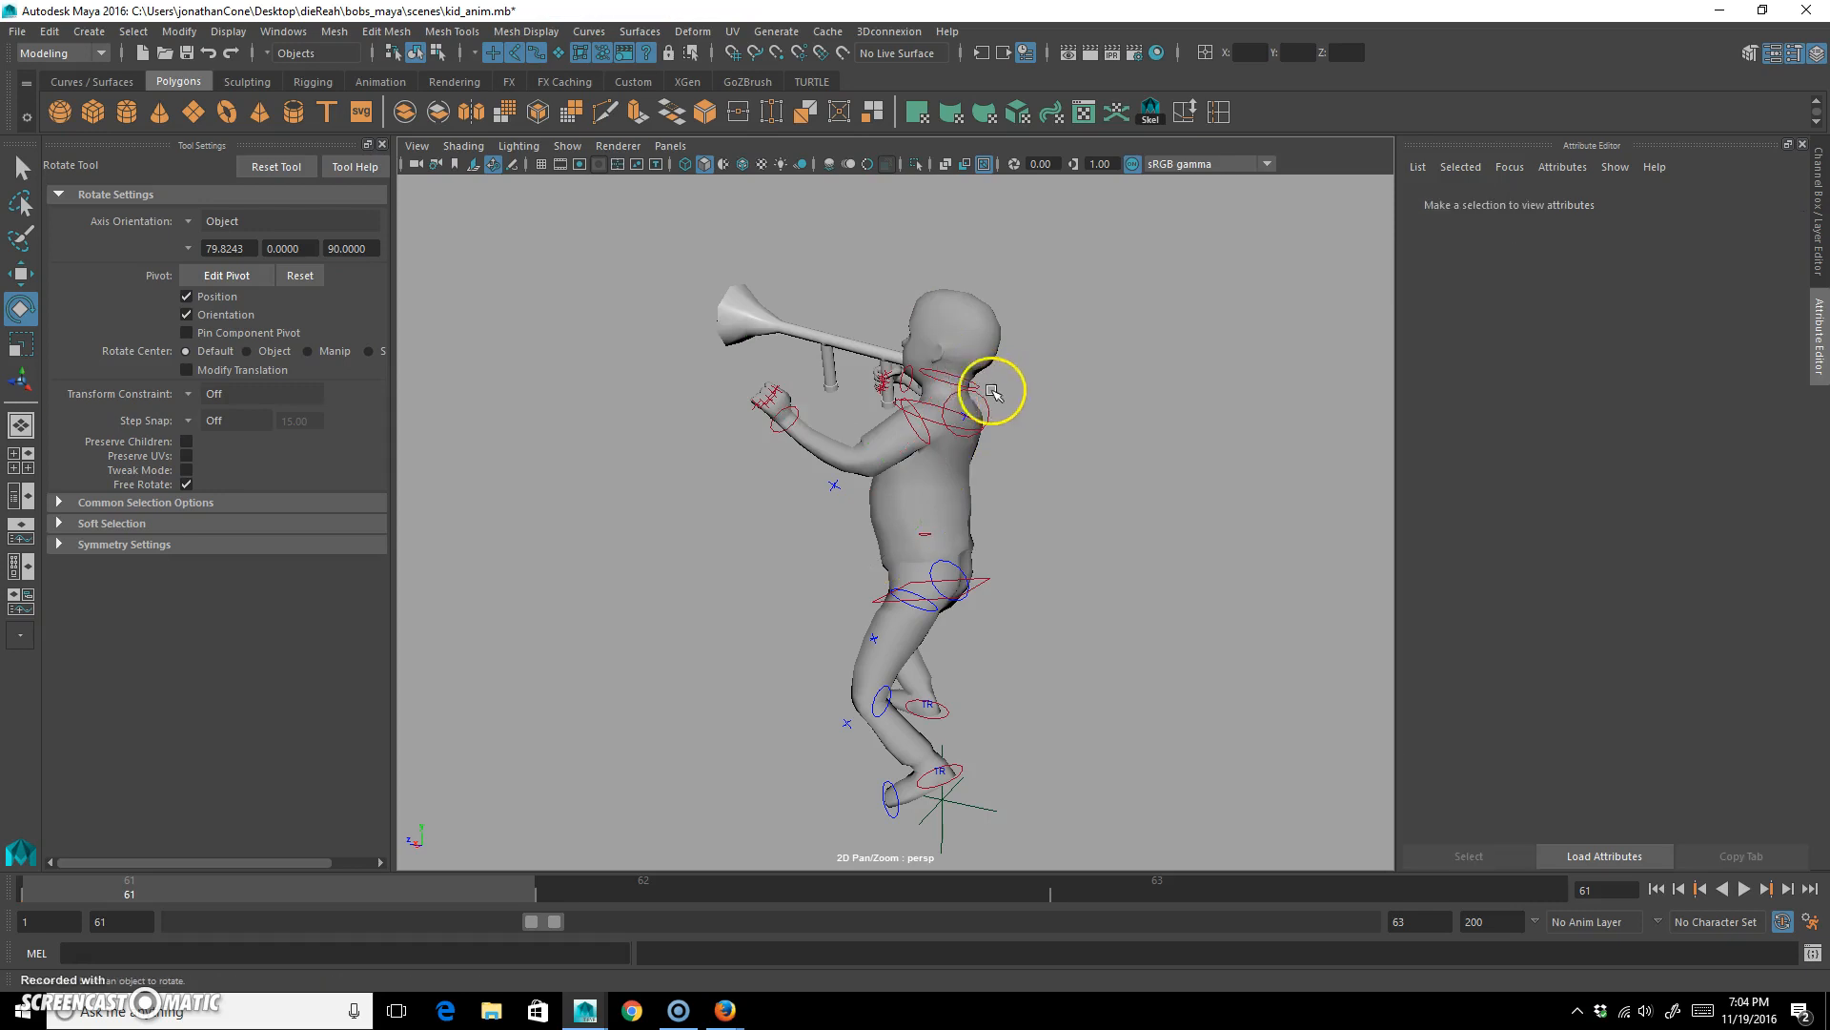
Rotate the head control to about 3.7, -9.3, 4.6 degrees to aim the face toward the trumpet.
{"action": "left_click_drag", "start_coordinate": [991, 389], "coordinate": [1082, 412]}
{"action": "left_click_drag", "start_coordinate": [948, 331], "coordinate": [920, 291]}
{"action": "left_click_drag", "start_coordinate": [830, 488], "coordinate": [948, 481], "text": "alt"}
{"action": "left_click_drag", "start_coordinate": [928, 408], "coordinate": [953, 333]}
{"action": "left_click_drag", "start_coordinate": [1000, 506], "coordinate": [1132, 502], "text": "alt"}
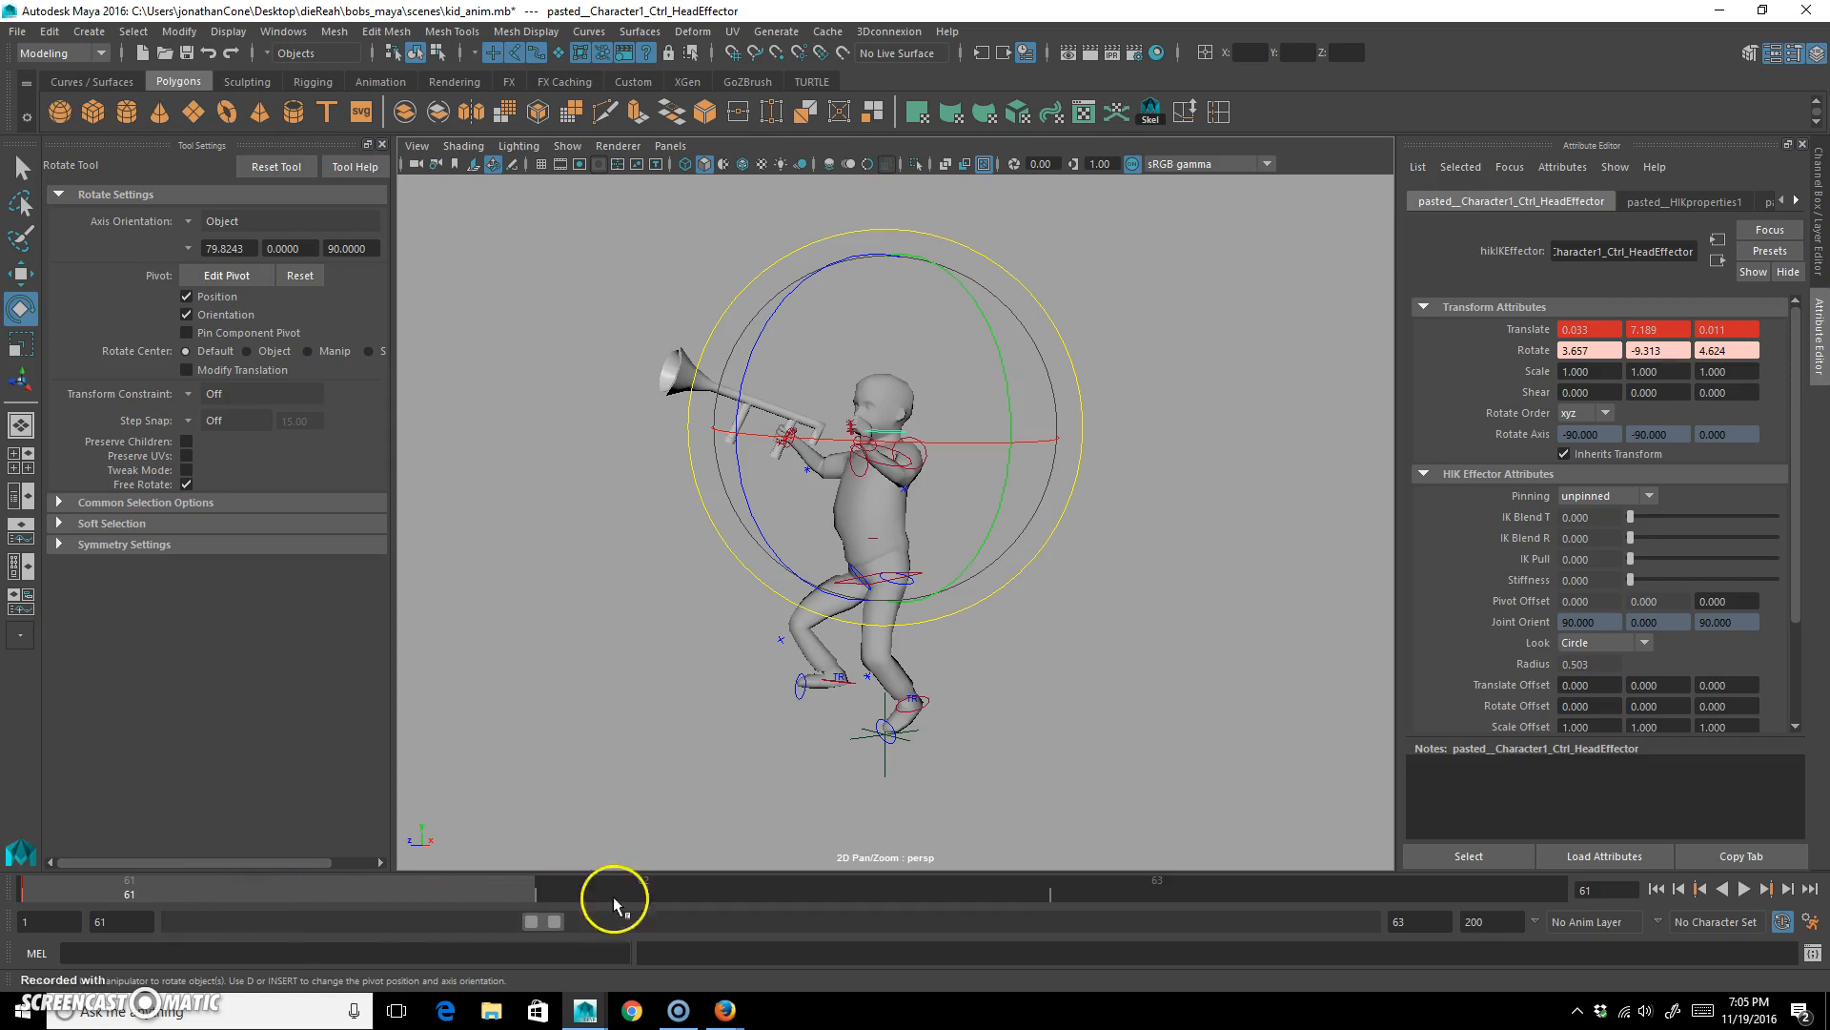
Extend the playback range back to frame 1 and copy the head control's frame 1 pose to a key at frame 62.
{"action": "left_click", "coordinate": [694, 894]}
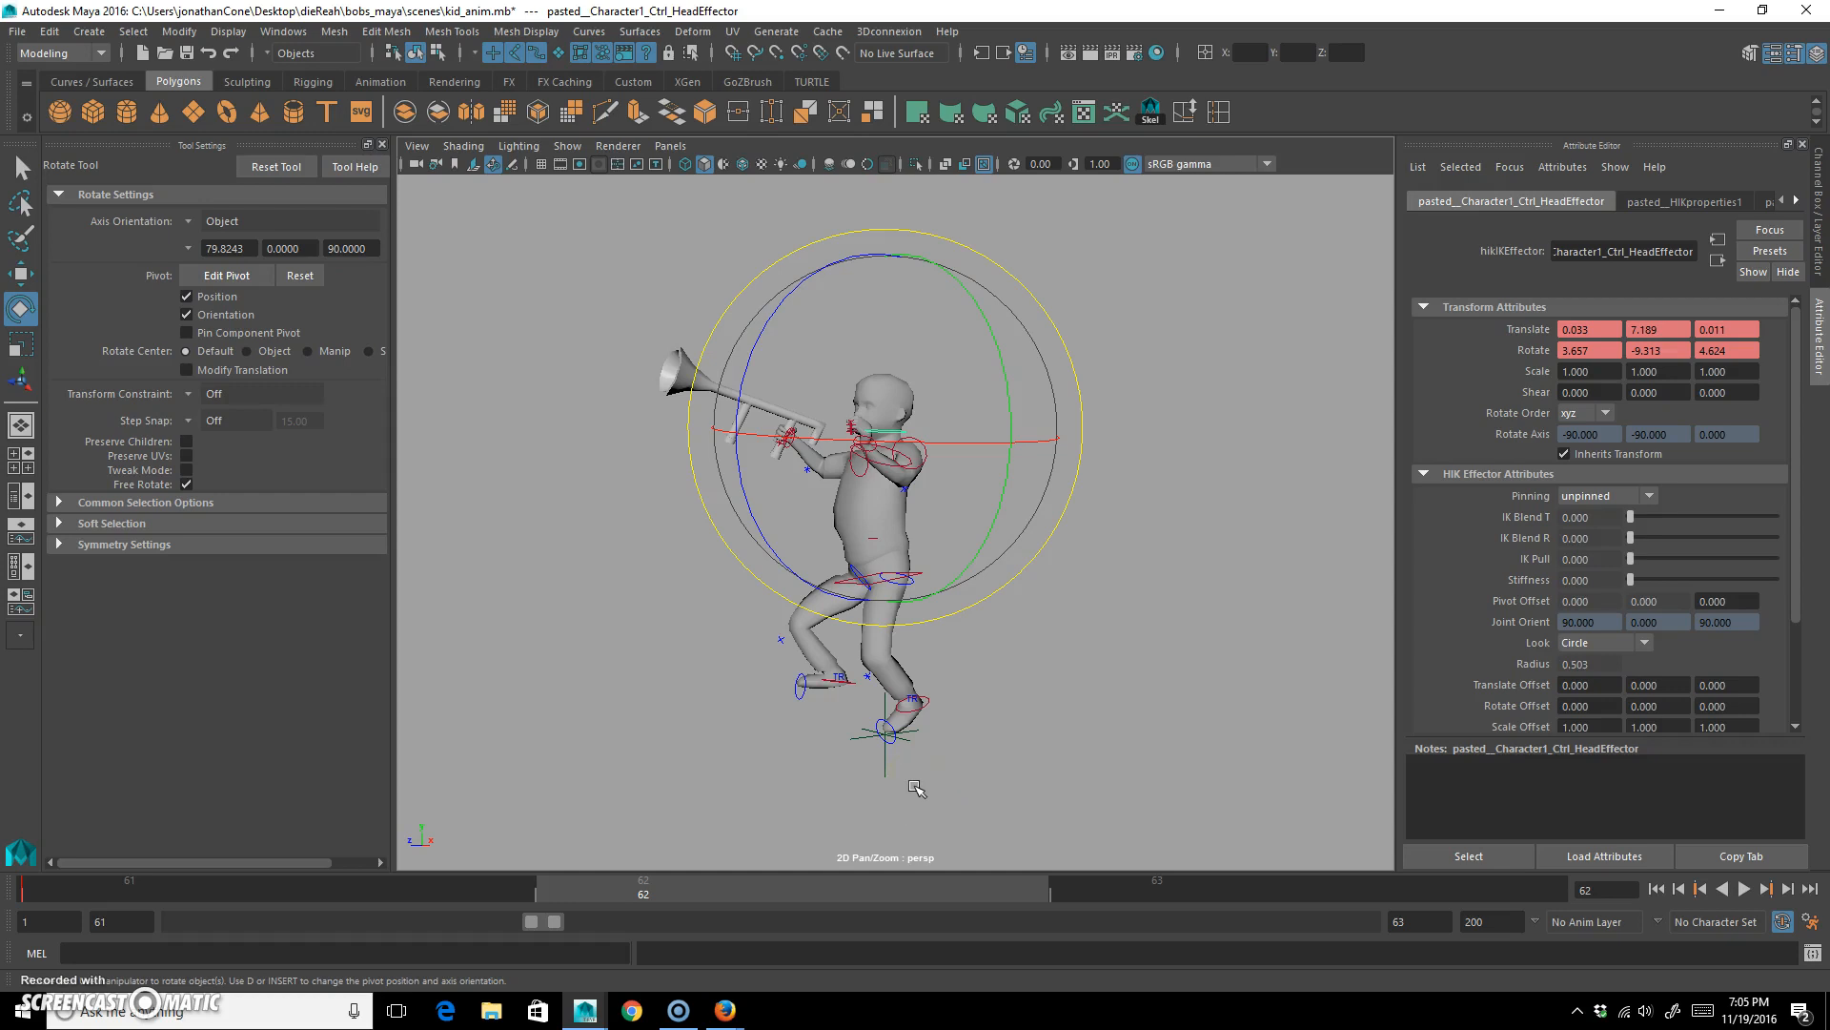
{"action": "left_click", "coordinate": [496, 884]}
{"action": "left_click_drag", "start_coordinate": [532, 921], "coordinate": [177, 921]}
{"action": "left_click", "coordinate": [38, 891]}
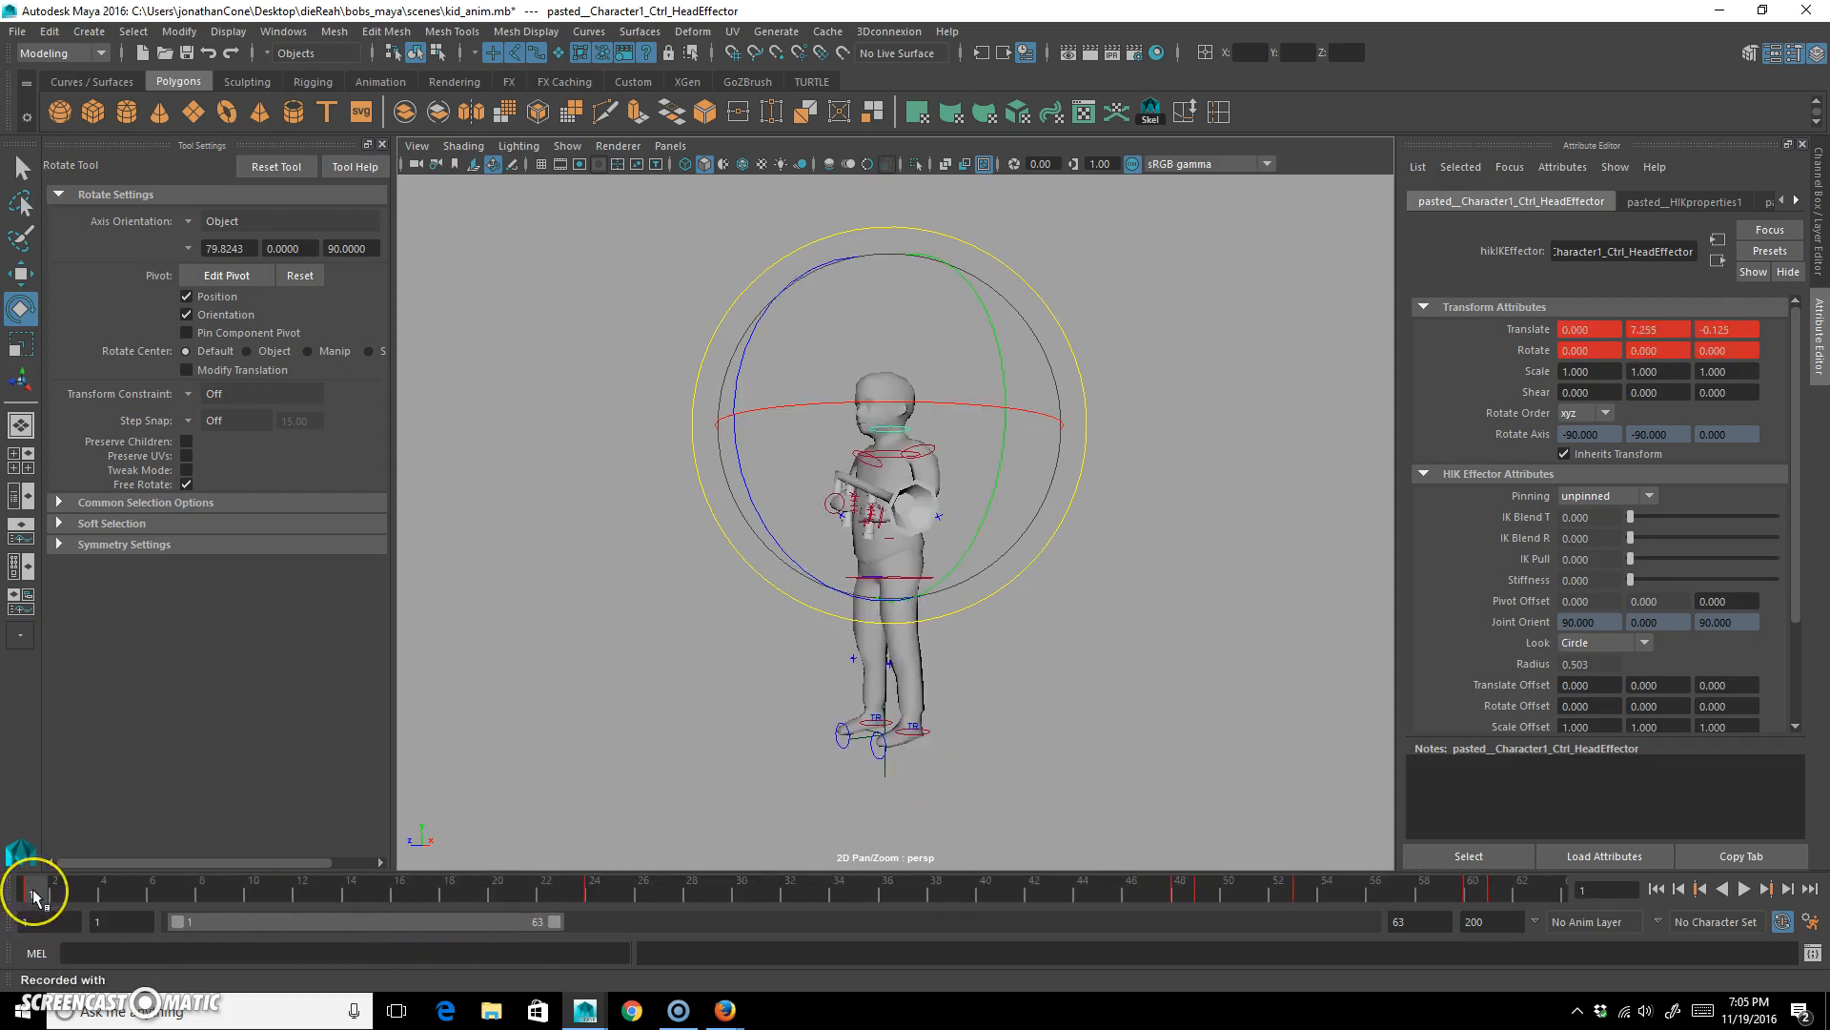
{"action": "left_click_drag", "start_coordinate": [34, 896], "coordinate": [1532, 879]}
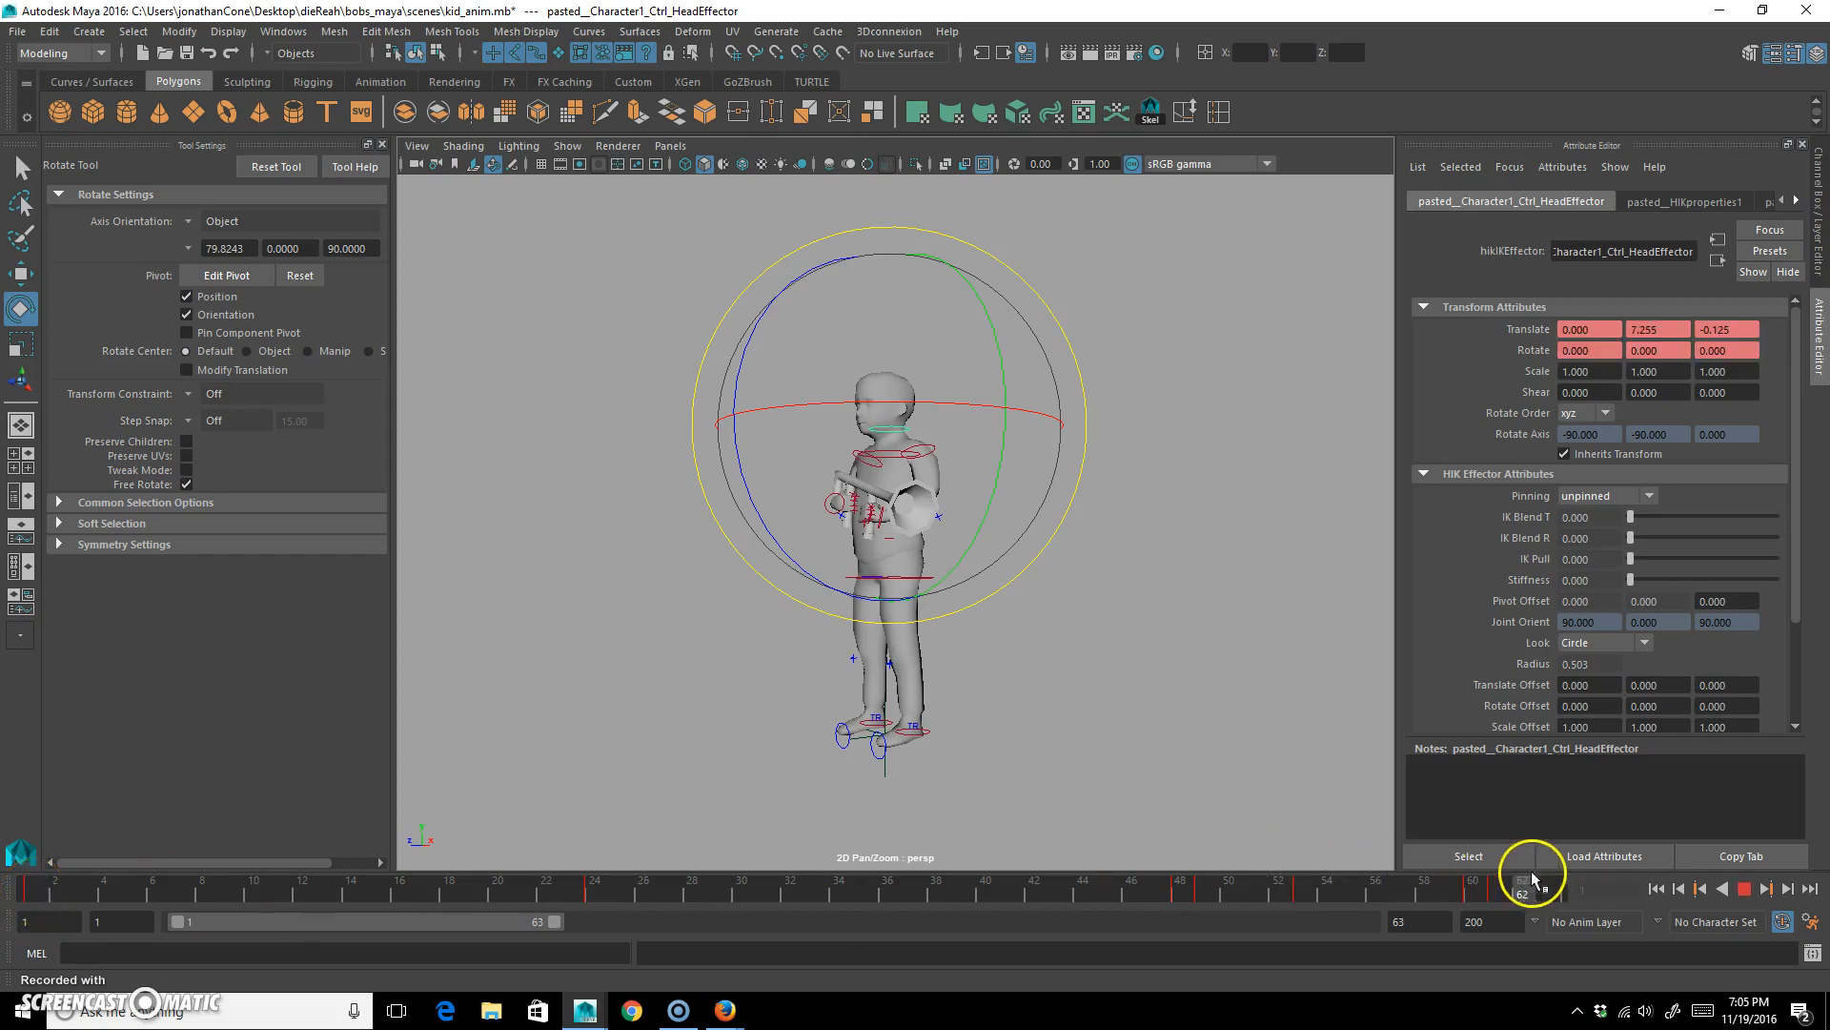
{"action": "key", "text": "s"}
Copy the frame 1 pose of all character controls to a key at frame 62, and start the playback range at frame 62.
{"action": "left_click", "coordinate": [1495, 889]}
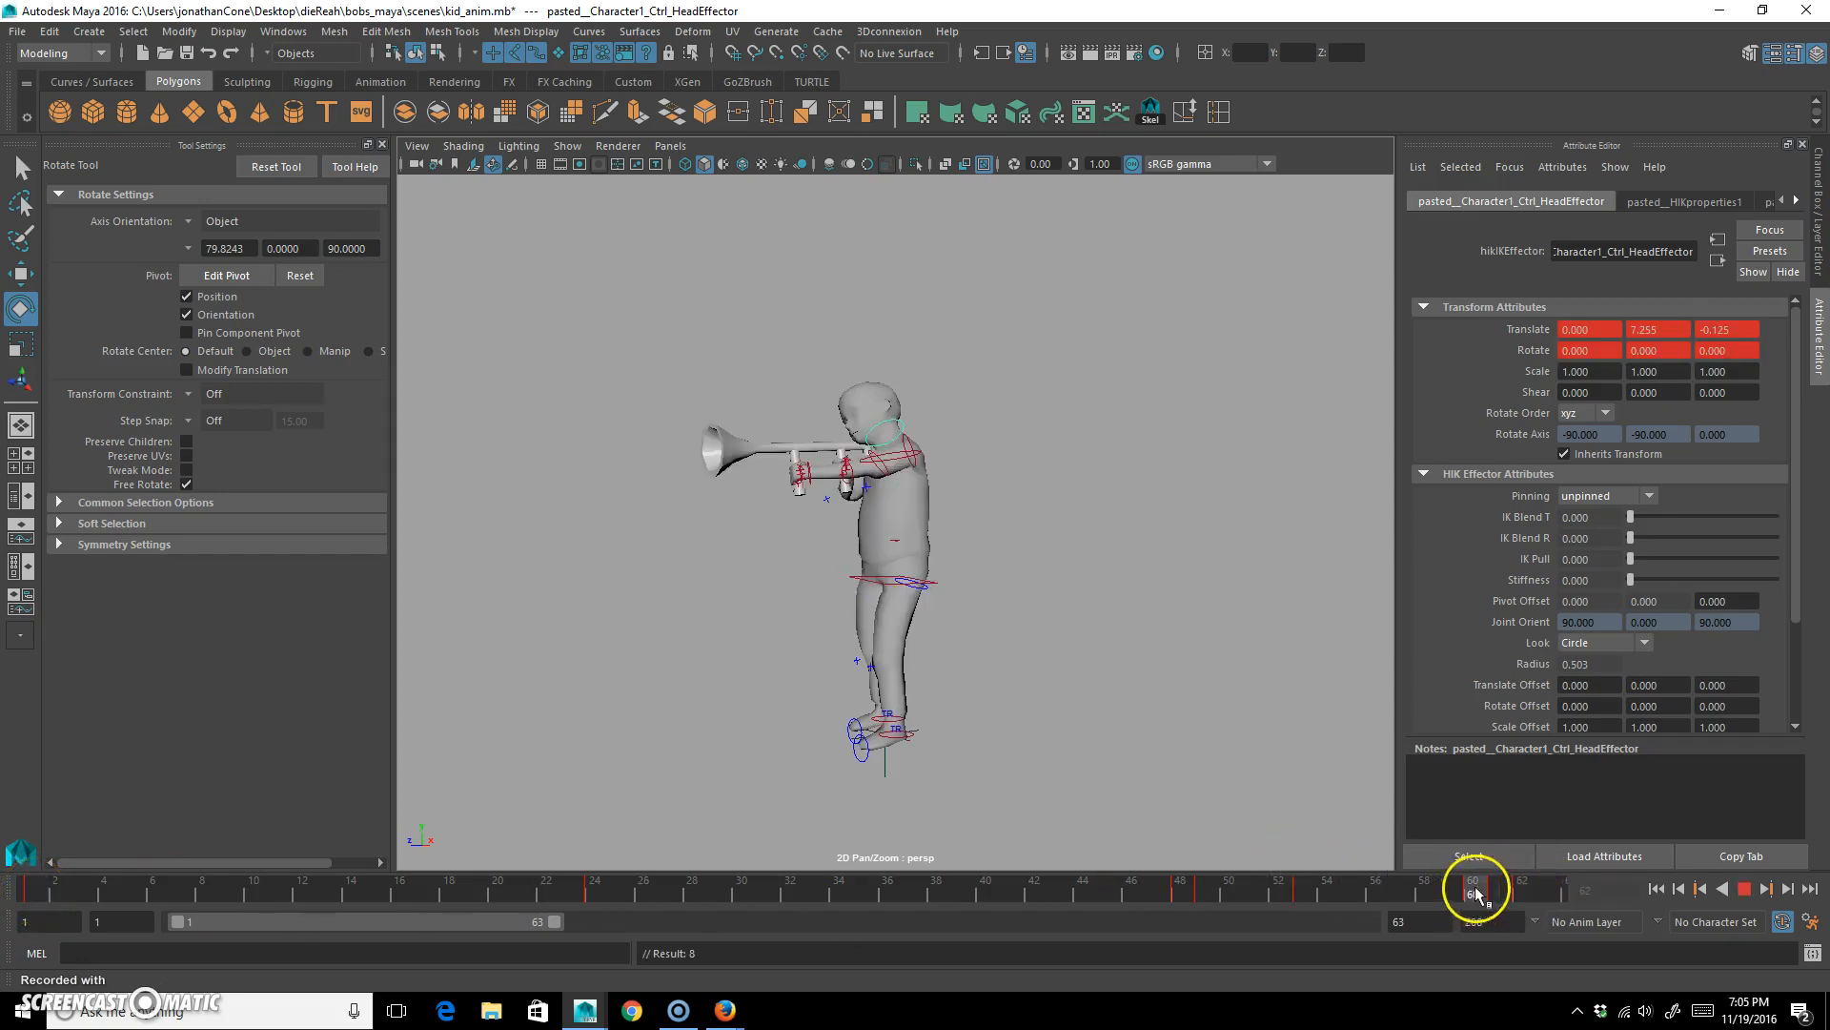
{"action": "mouse_move", "coordinate": [1495, 891]}
{"action": "left_mouse_down"}
{"action": "mouse_move", "coordinate": [1522, 891]}
{"action": "mouse_move", "coordinate": [1205, 867]}
{"action": "mouse_move", "coordinate": [31, 870]}
{"action": "left_mouse_up"}
{"action": "left_click_drag", "start_coordinate": [1258, 197], "coordinate": [706, 801]}
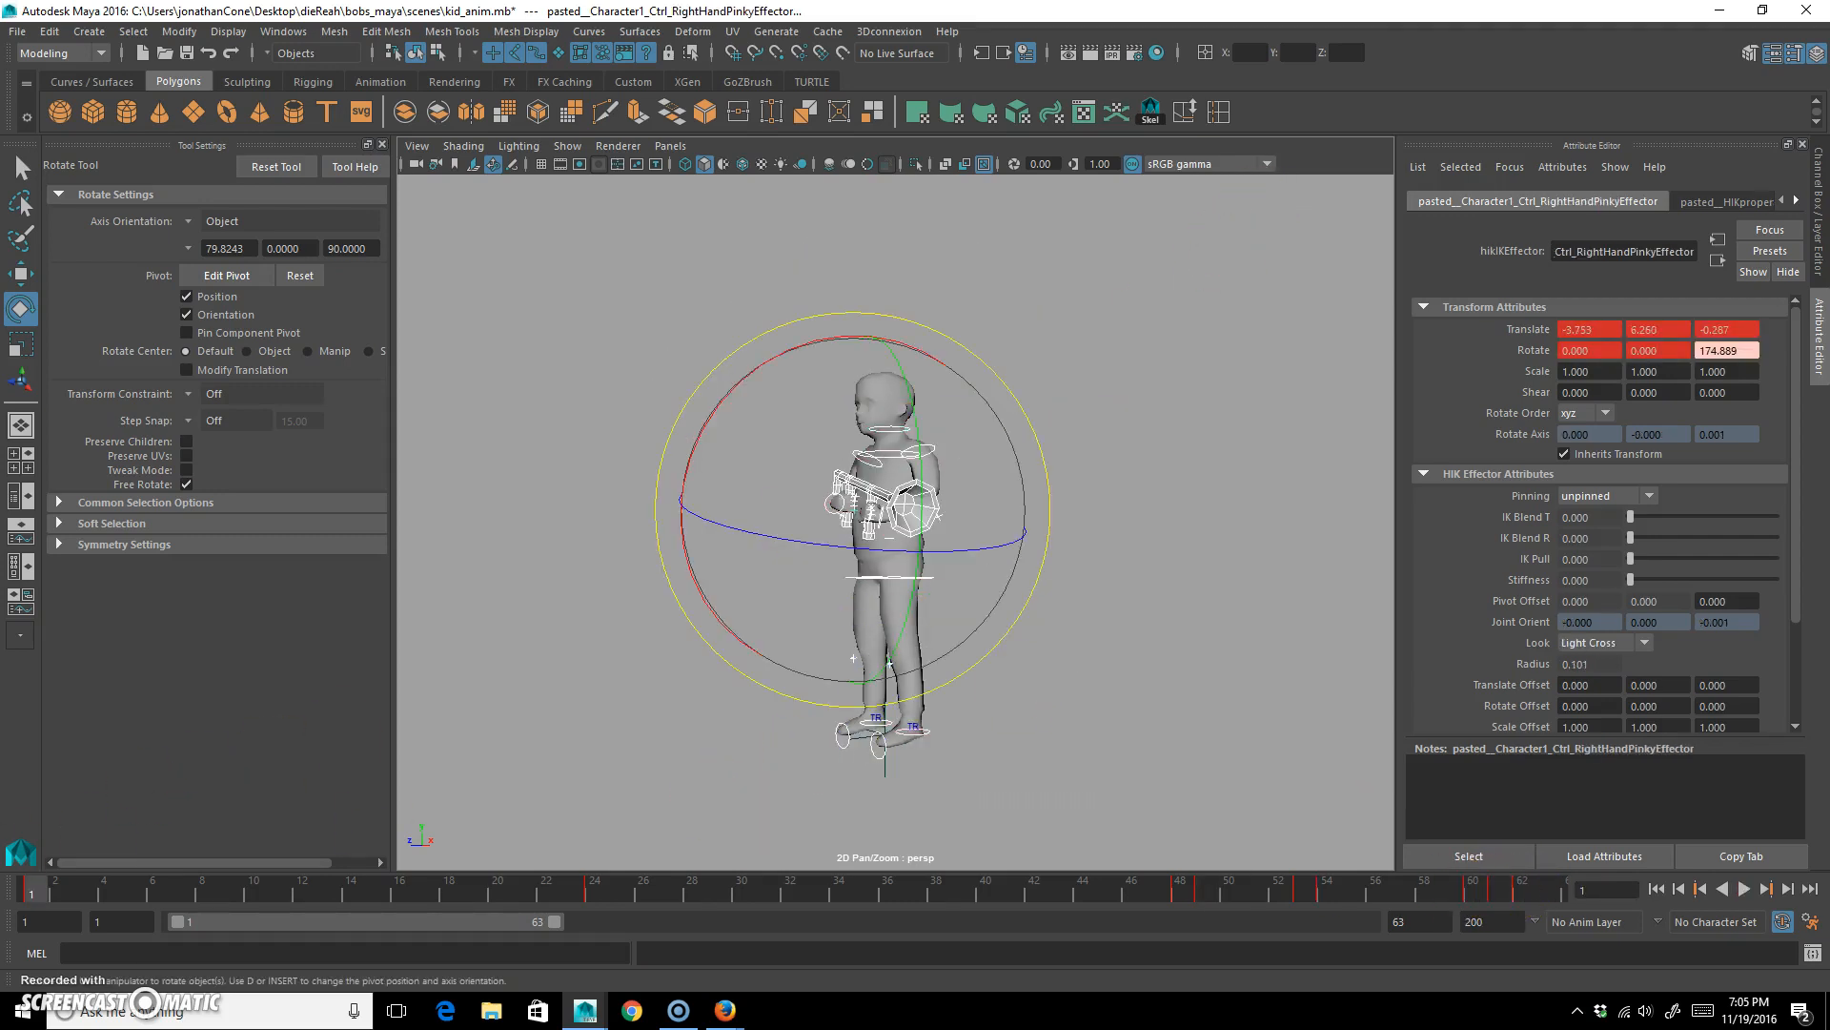
{"action": "left_click", "coordinate": [1523, 889]}
{"action": "key", "text": "s"}
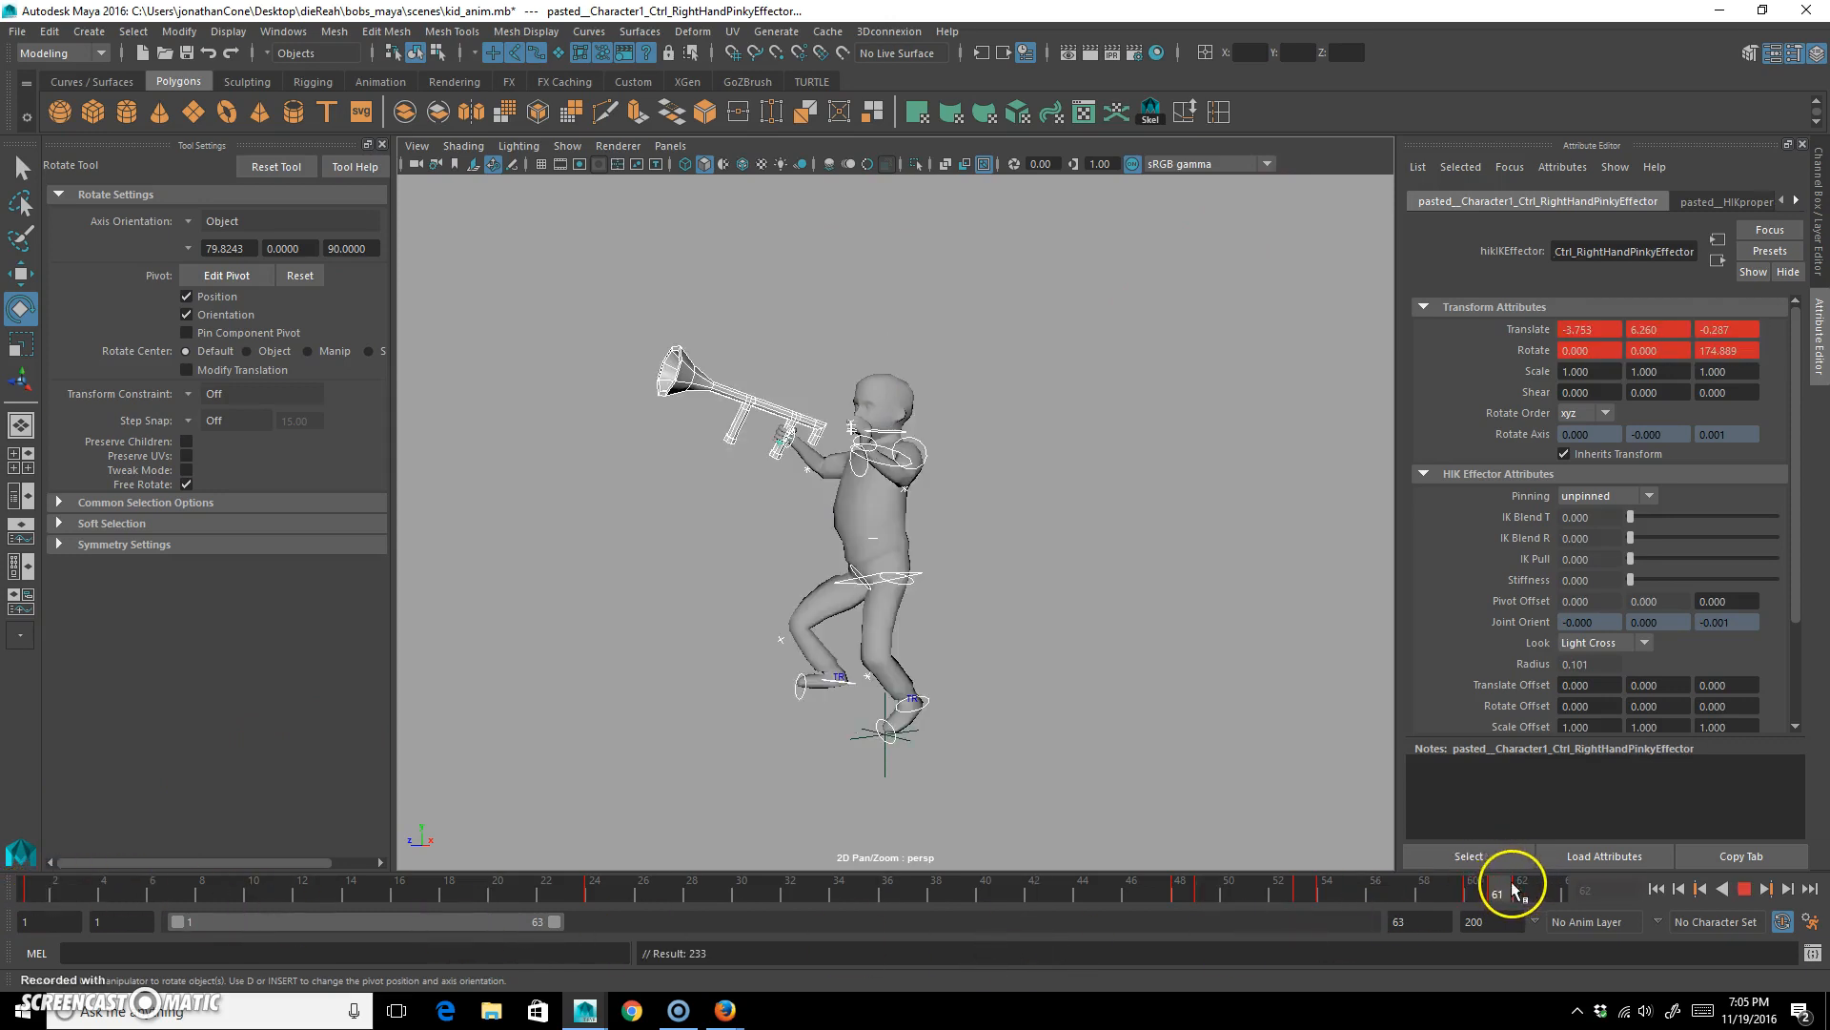
{"action": "type", "text": "62"}
{"action": "key", "text": "Return"}
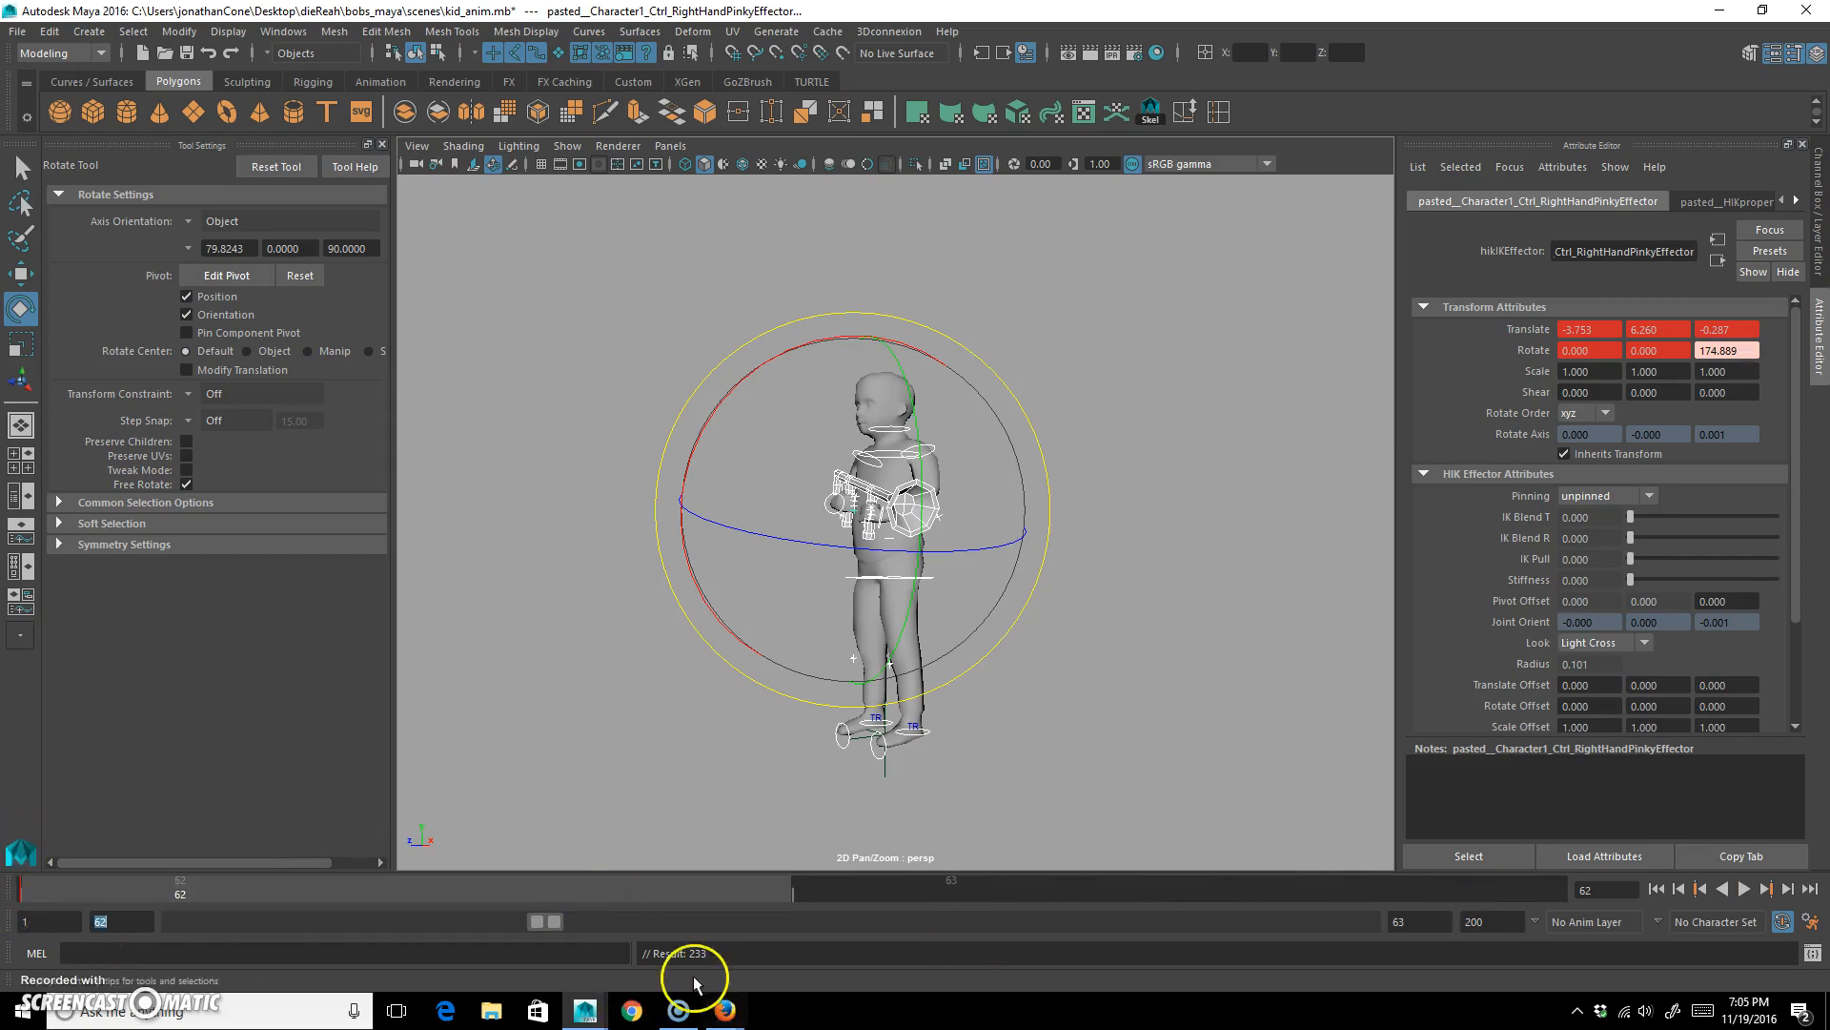
Switch to Firefox, go to teachmecone.com and open the 3Dchar class 02 page under VCP 225.
{"action": "left_click", "coordinate": [727, 1010]}
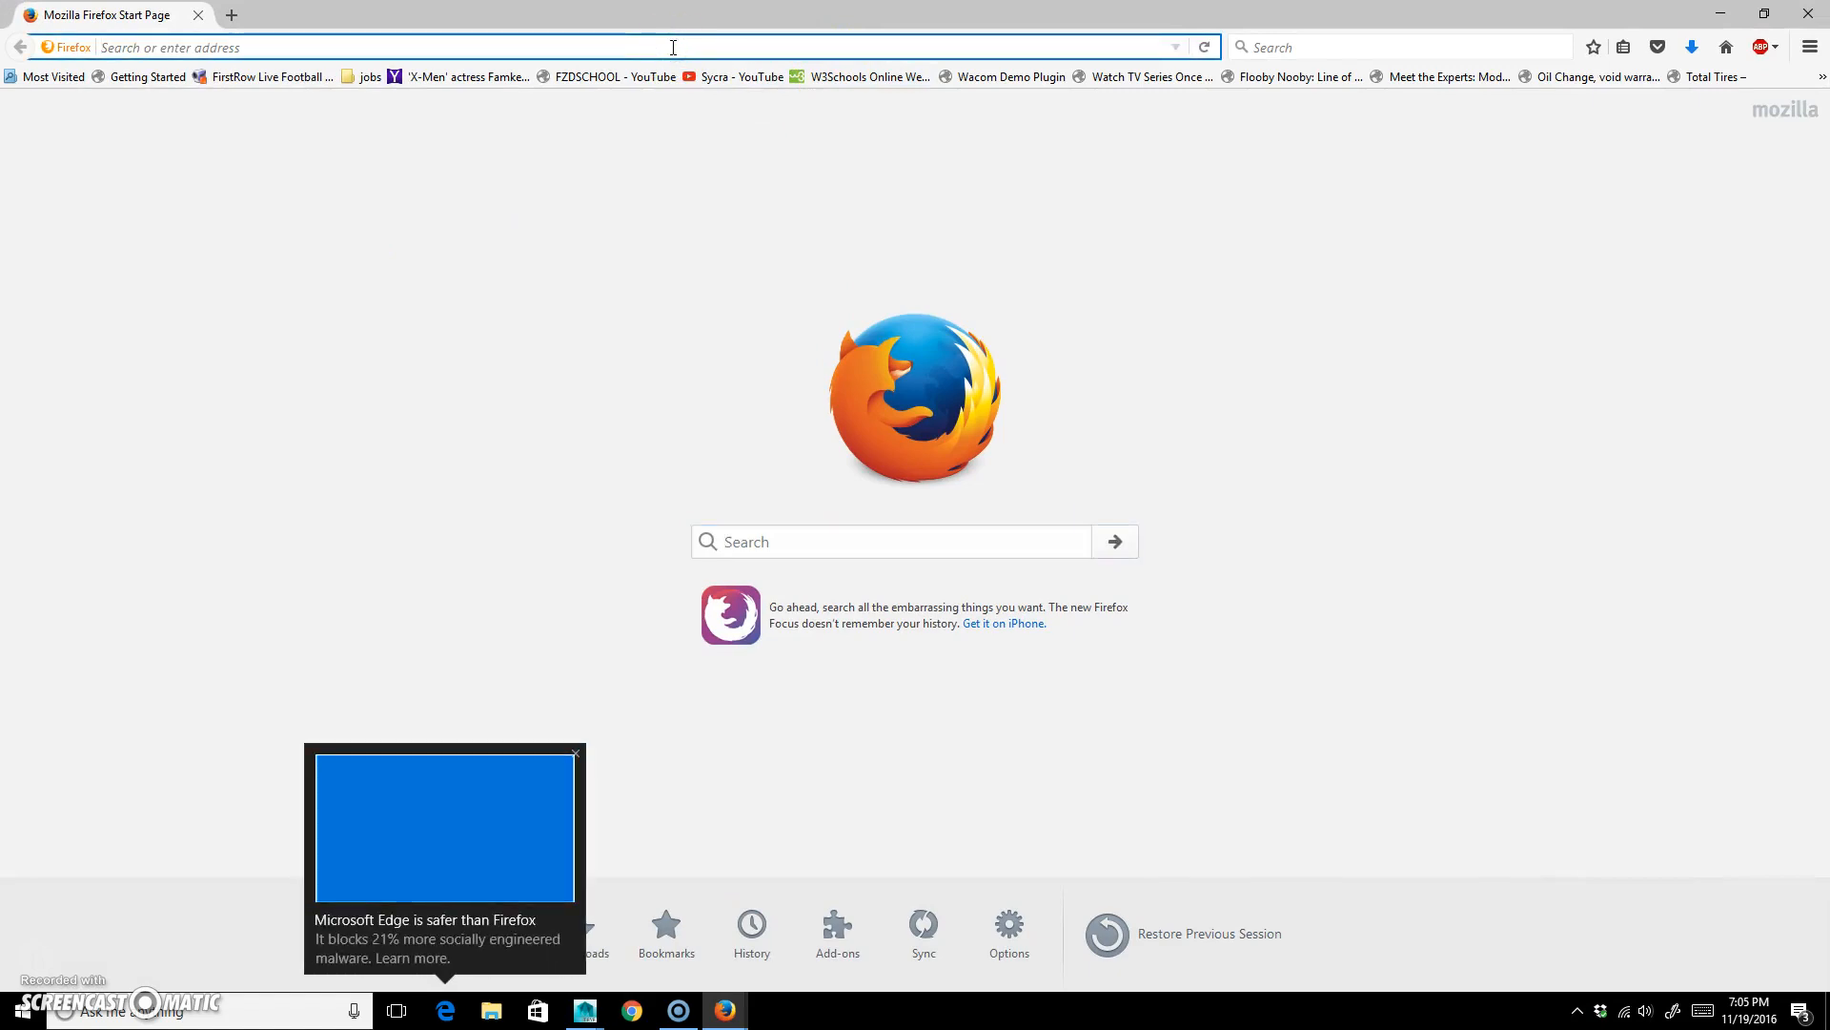
{"action": "type", "text": "teachmecone.com/"}
{"action": "key", "text": "Return"}
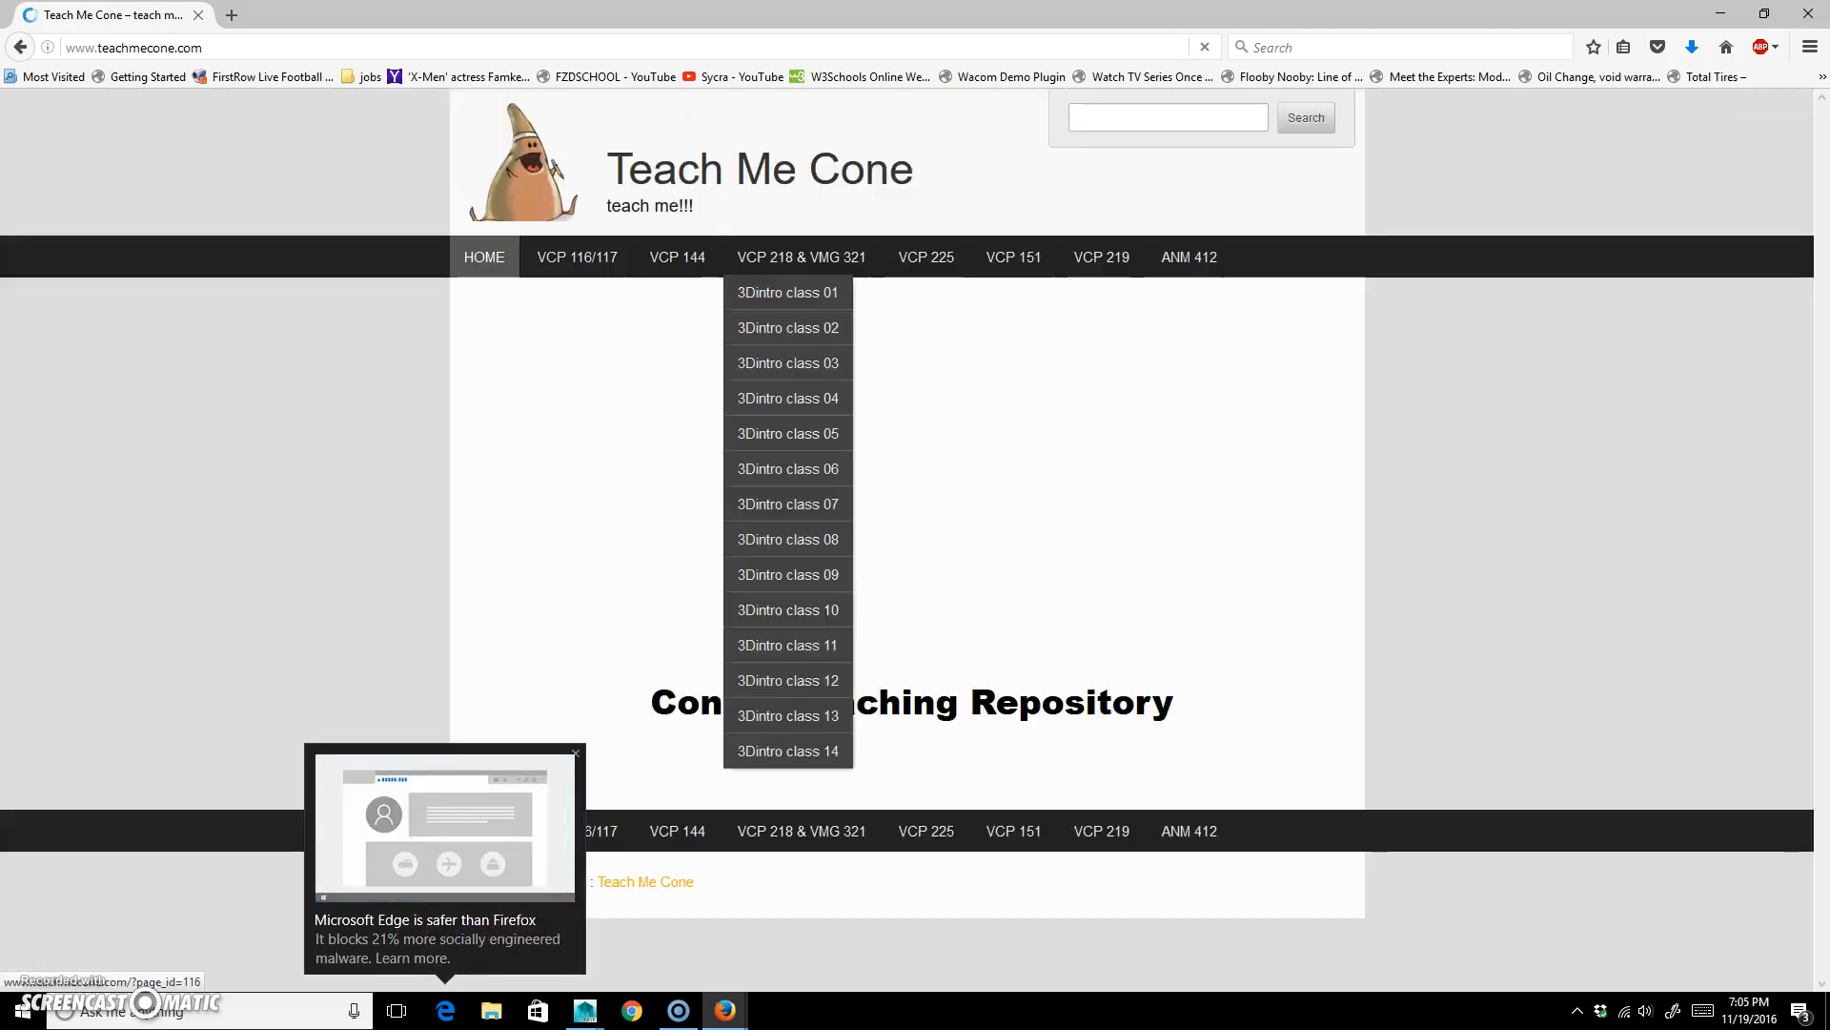
{"action": "mouse_move", "coordinate": [913, 253]}
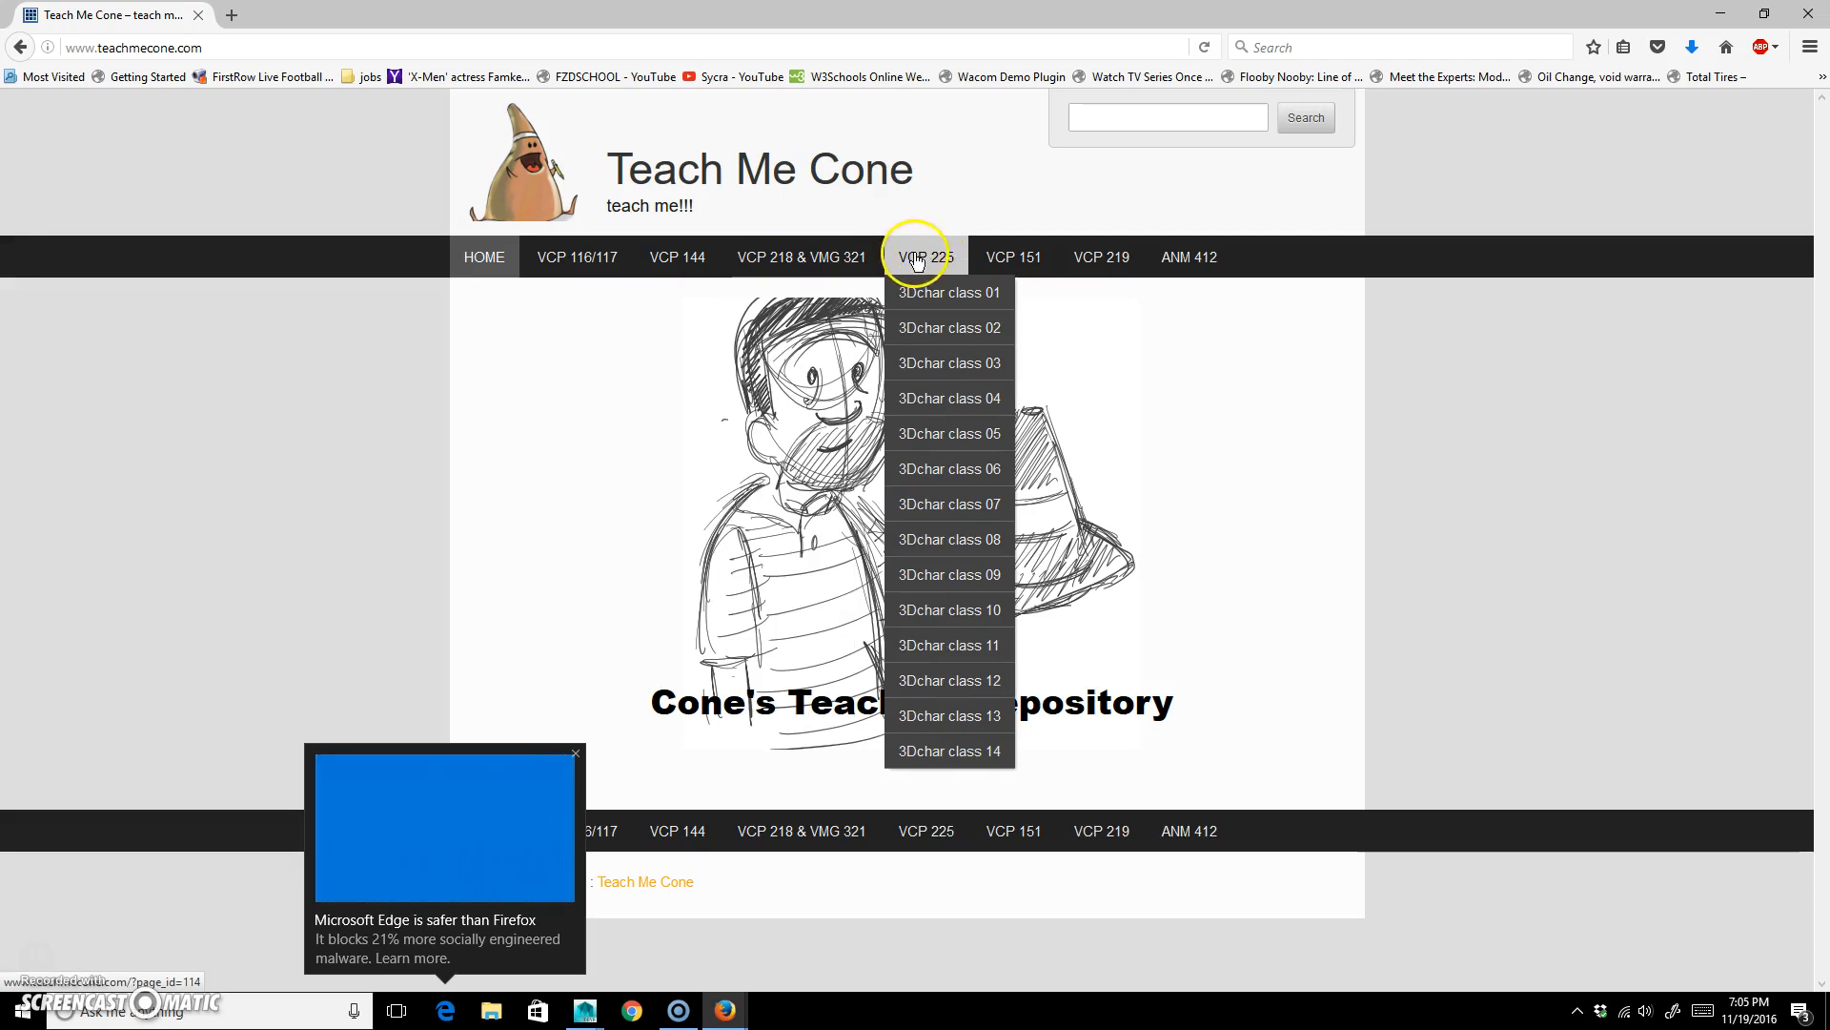
{"action": "left_click", "coordinate": [980, 366]}
{"action": "left_click", "coordinate": [991, 329]}
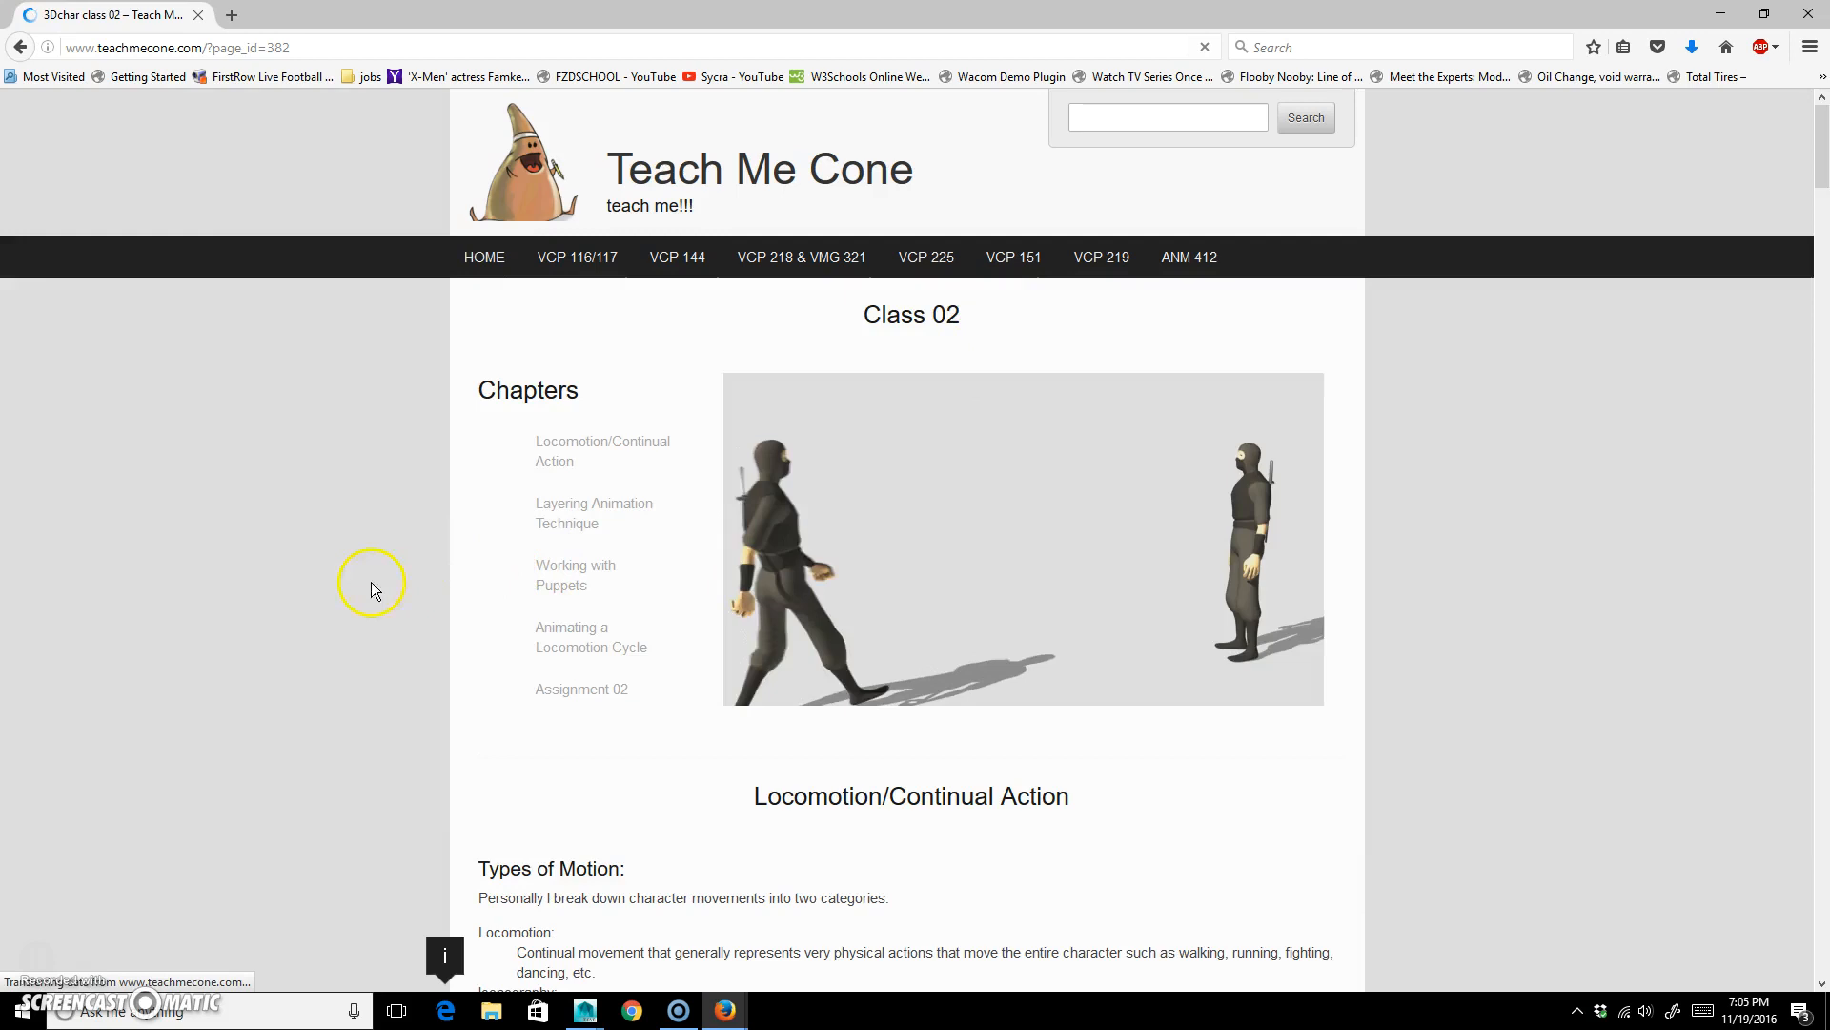
Examine the walk and run sections of the Class 02 page, especially the run key poses and their frame numbers.
{"action": "scroll", "coordinate": [849, 665], "scroll_direction": "down", "scroll_amount": 15}
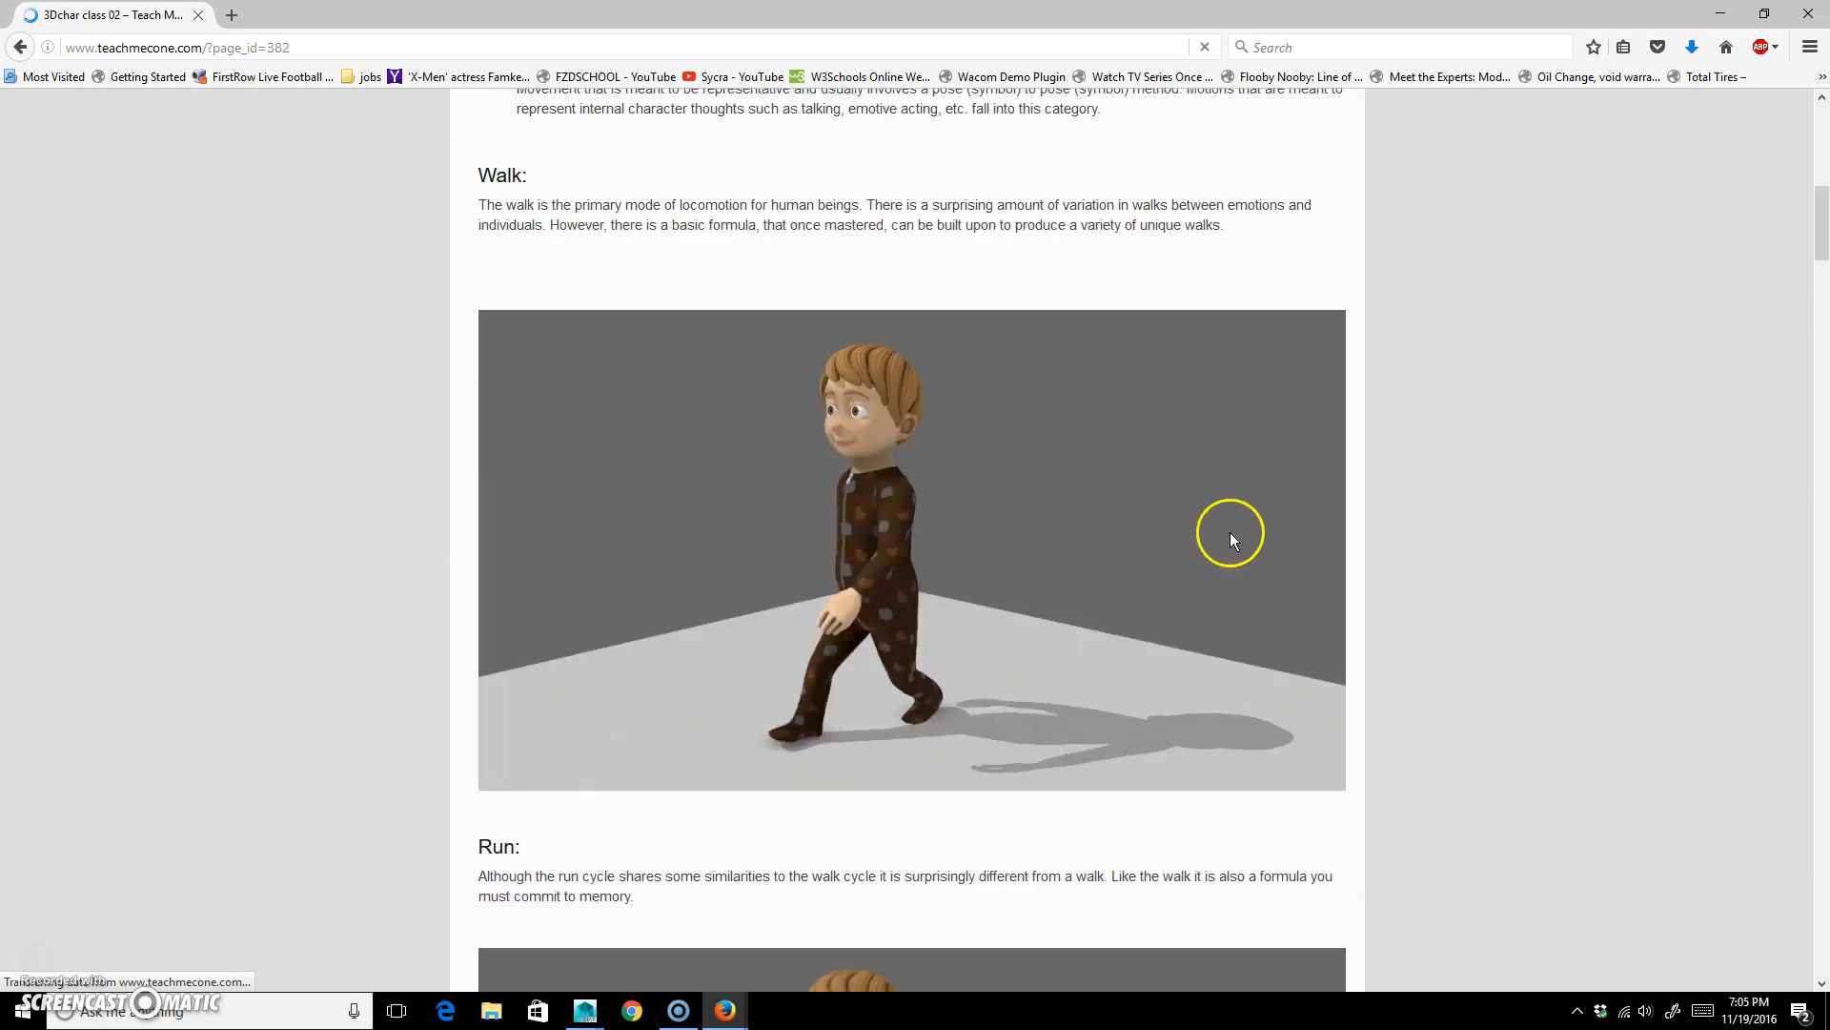
{"action": "scroll", "coordinate": [1268, 543], "scroll_direction": "down", "scroll_amount": 2}
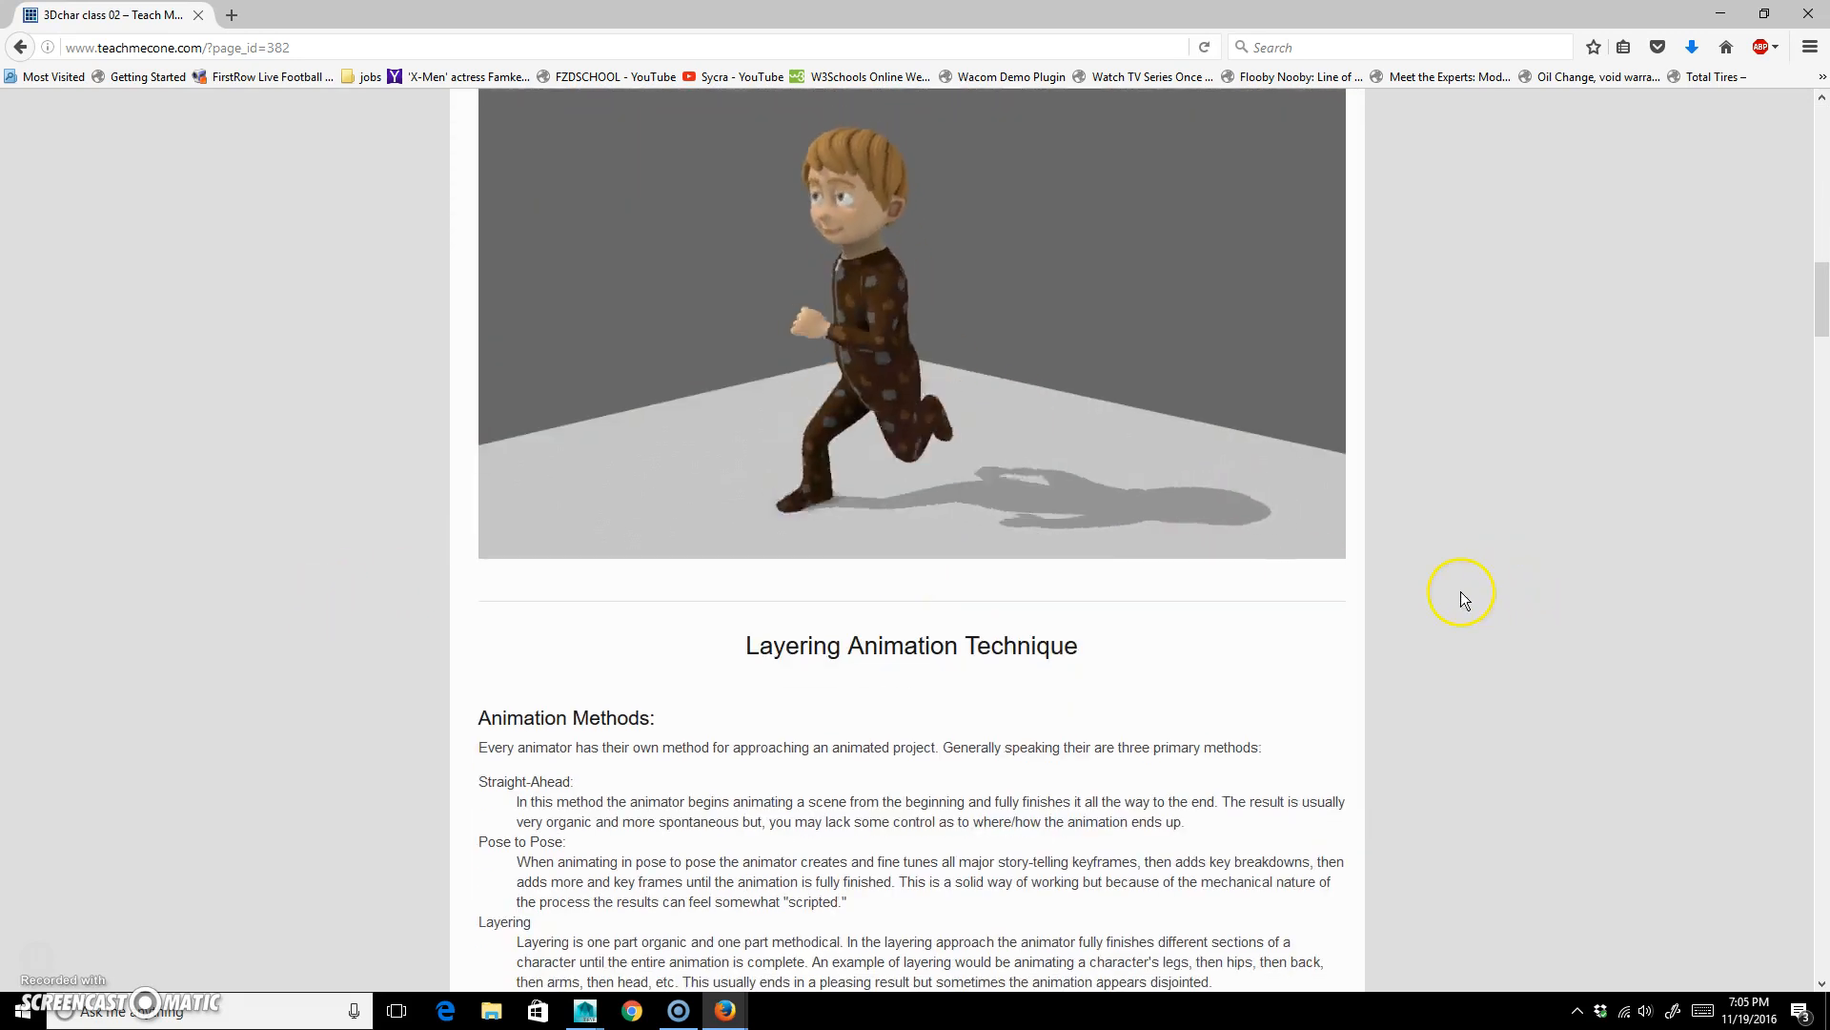
{"action": "scroll", "coordinate": [1459, 597], "scroll_direction": "down", "scroll_amount": 10}
{"action": "scroll", "coordinate": [1411, 649], "scroll_direction": "down", "scroll_amount": 4}
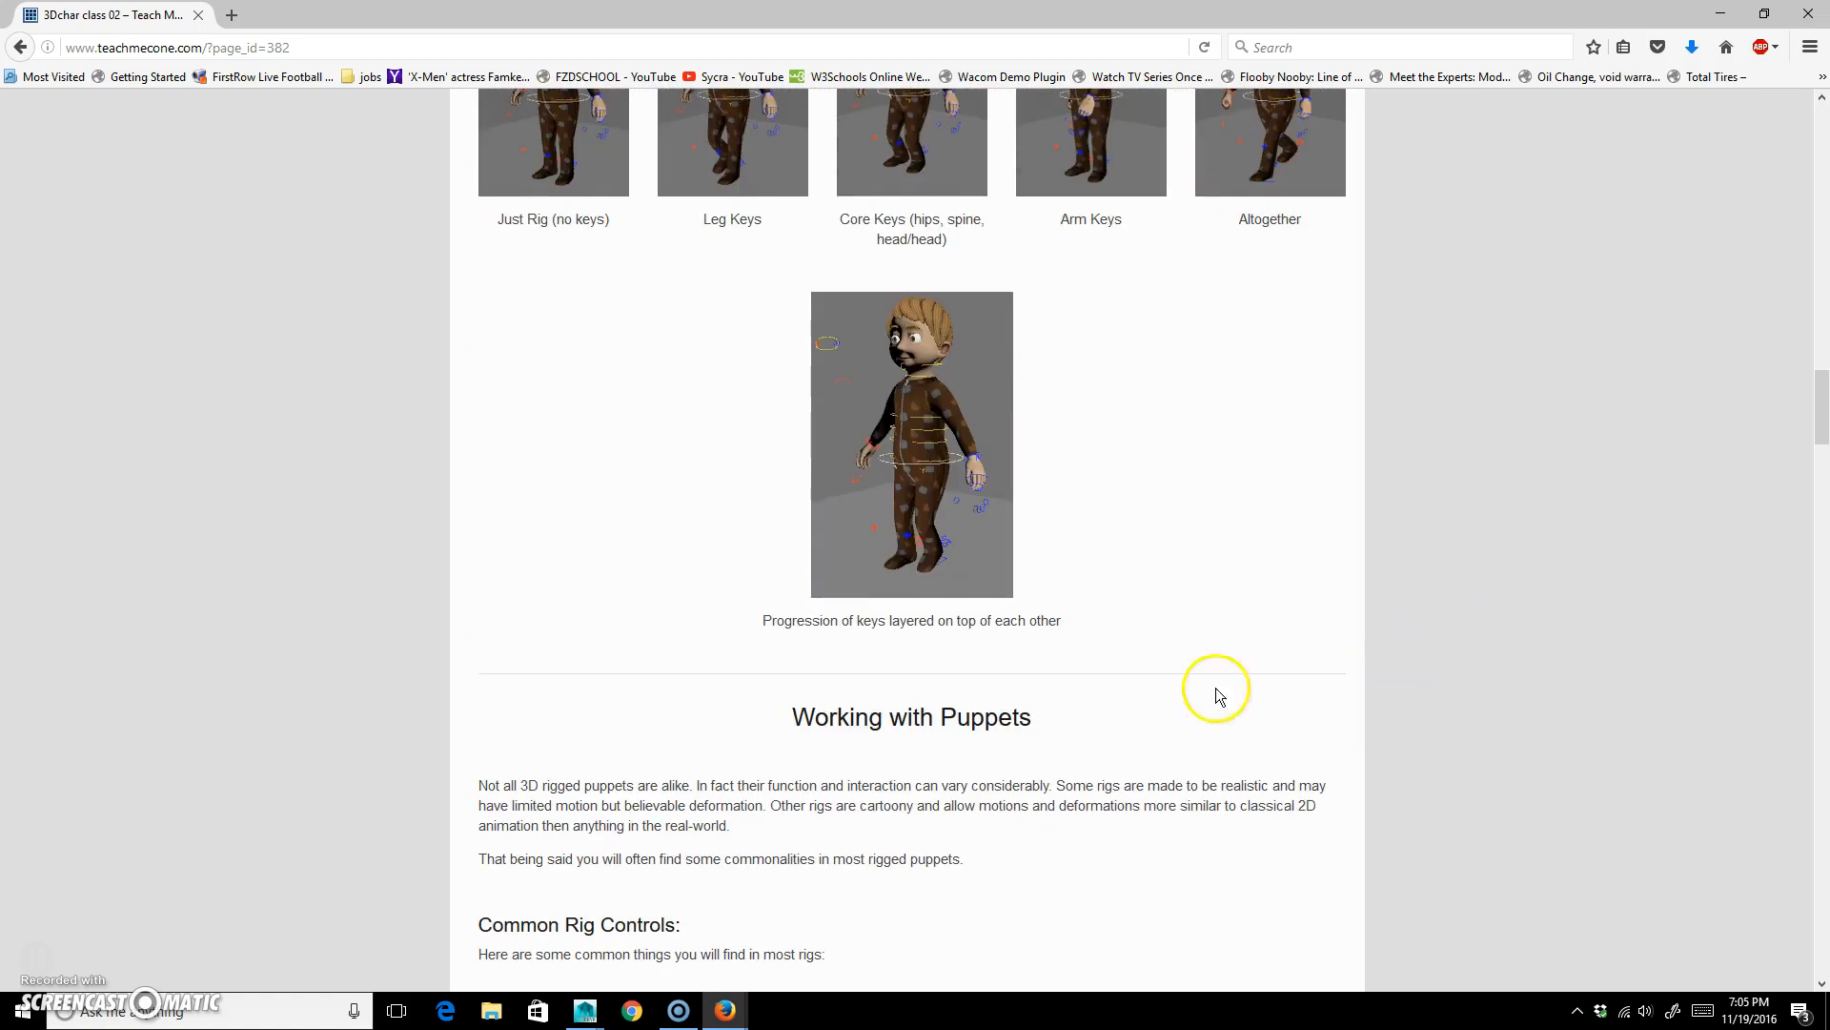
{"action": "scroll", "coordinate": [1216, 689], "scroll_direction": "down", "scroll_amount": 9}
{"action": "scroll", "coordinate": [1358, 629], "scroll_direction": "down", "scroll_amount": 20}
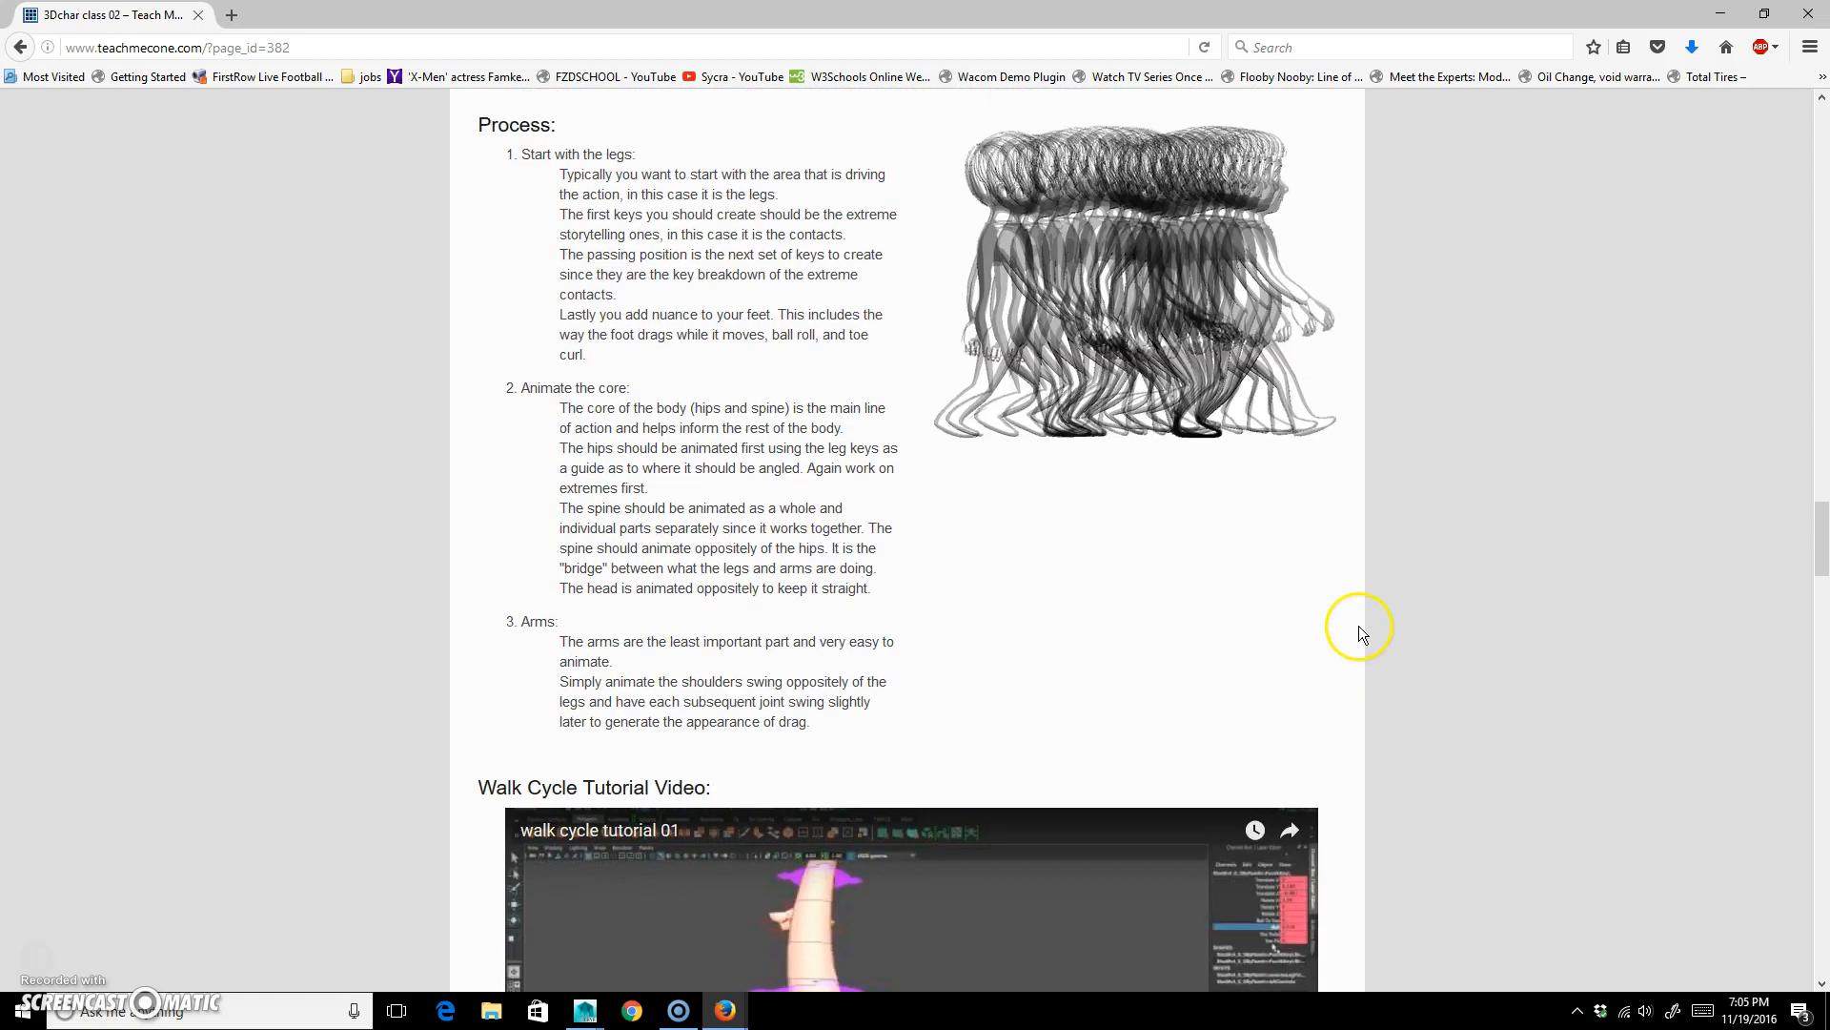
{"action": "scroll", "coordinate": [1357, 625], "scroll_direction": "down", "scroll_amount": 13}
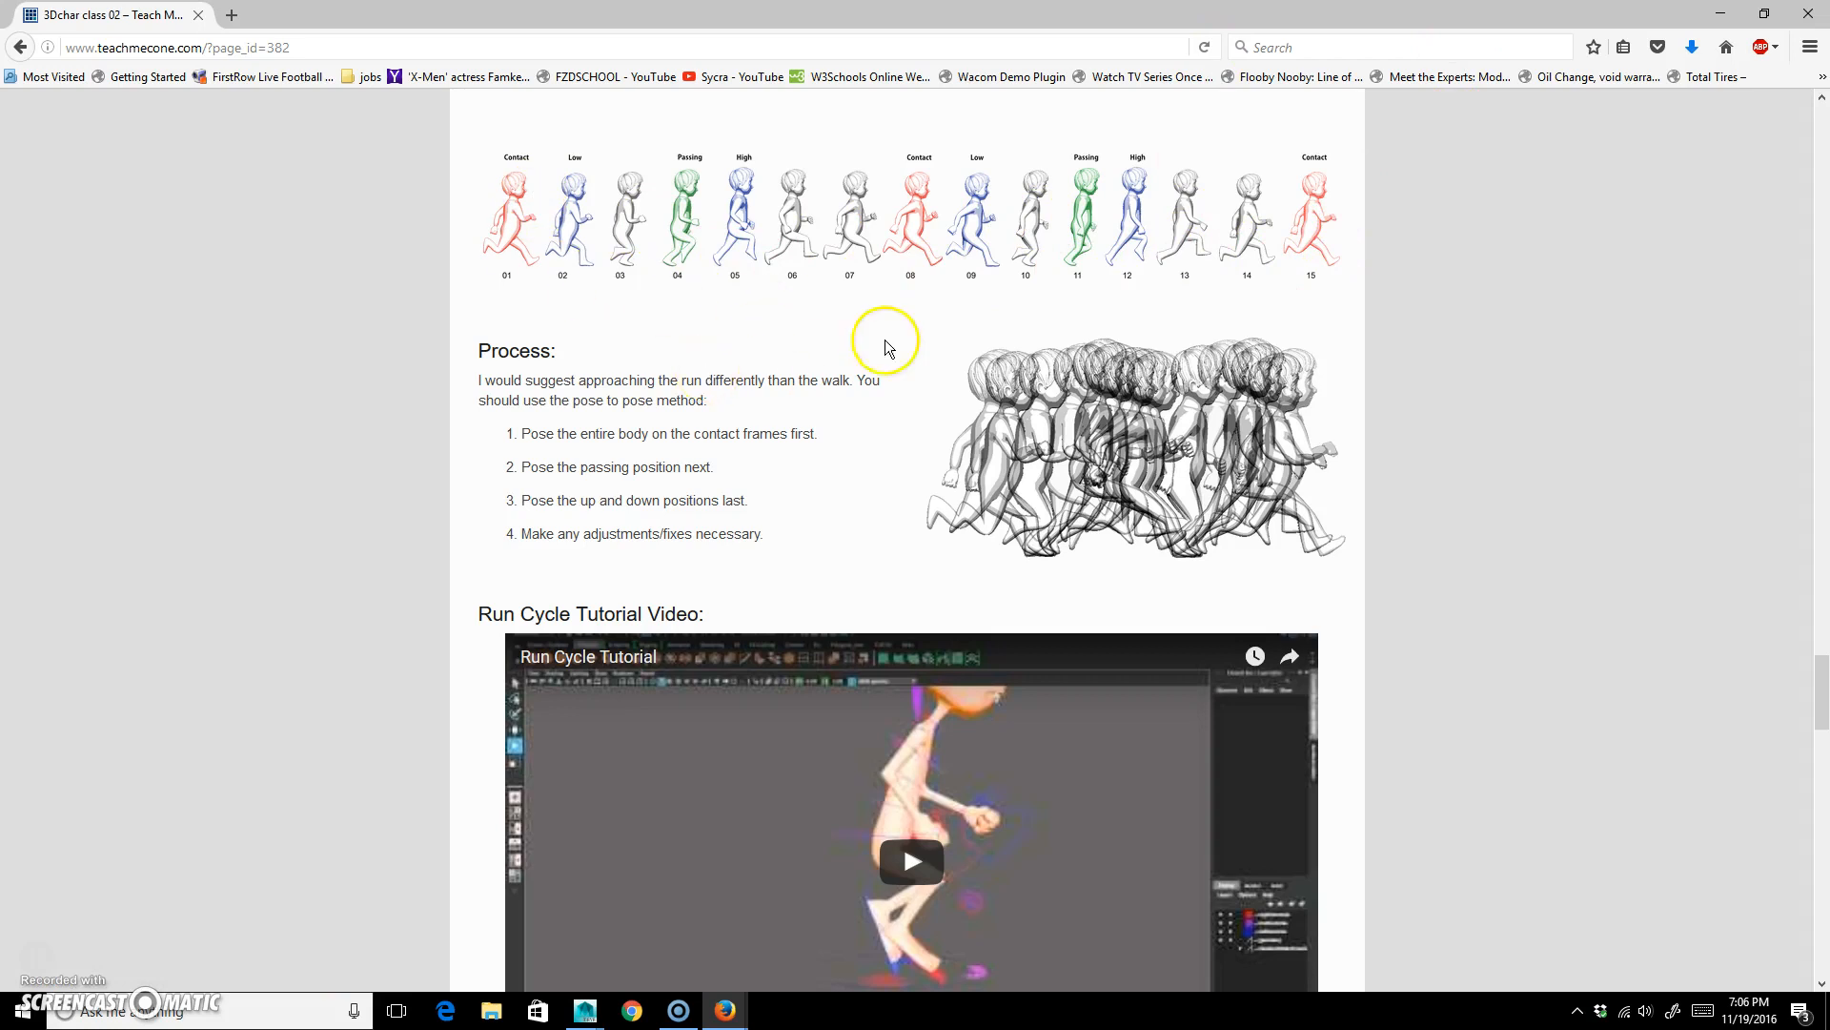
{"action": "scroll", "coordinate": [511, 718], "scroll_direction": "down", "scroll_amount": 3}
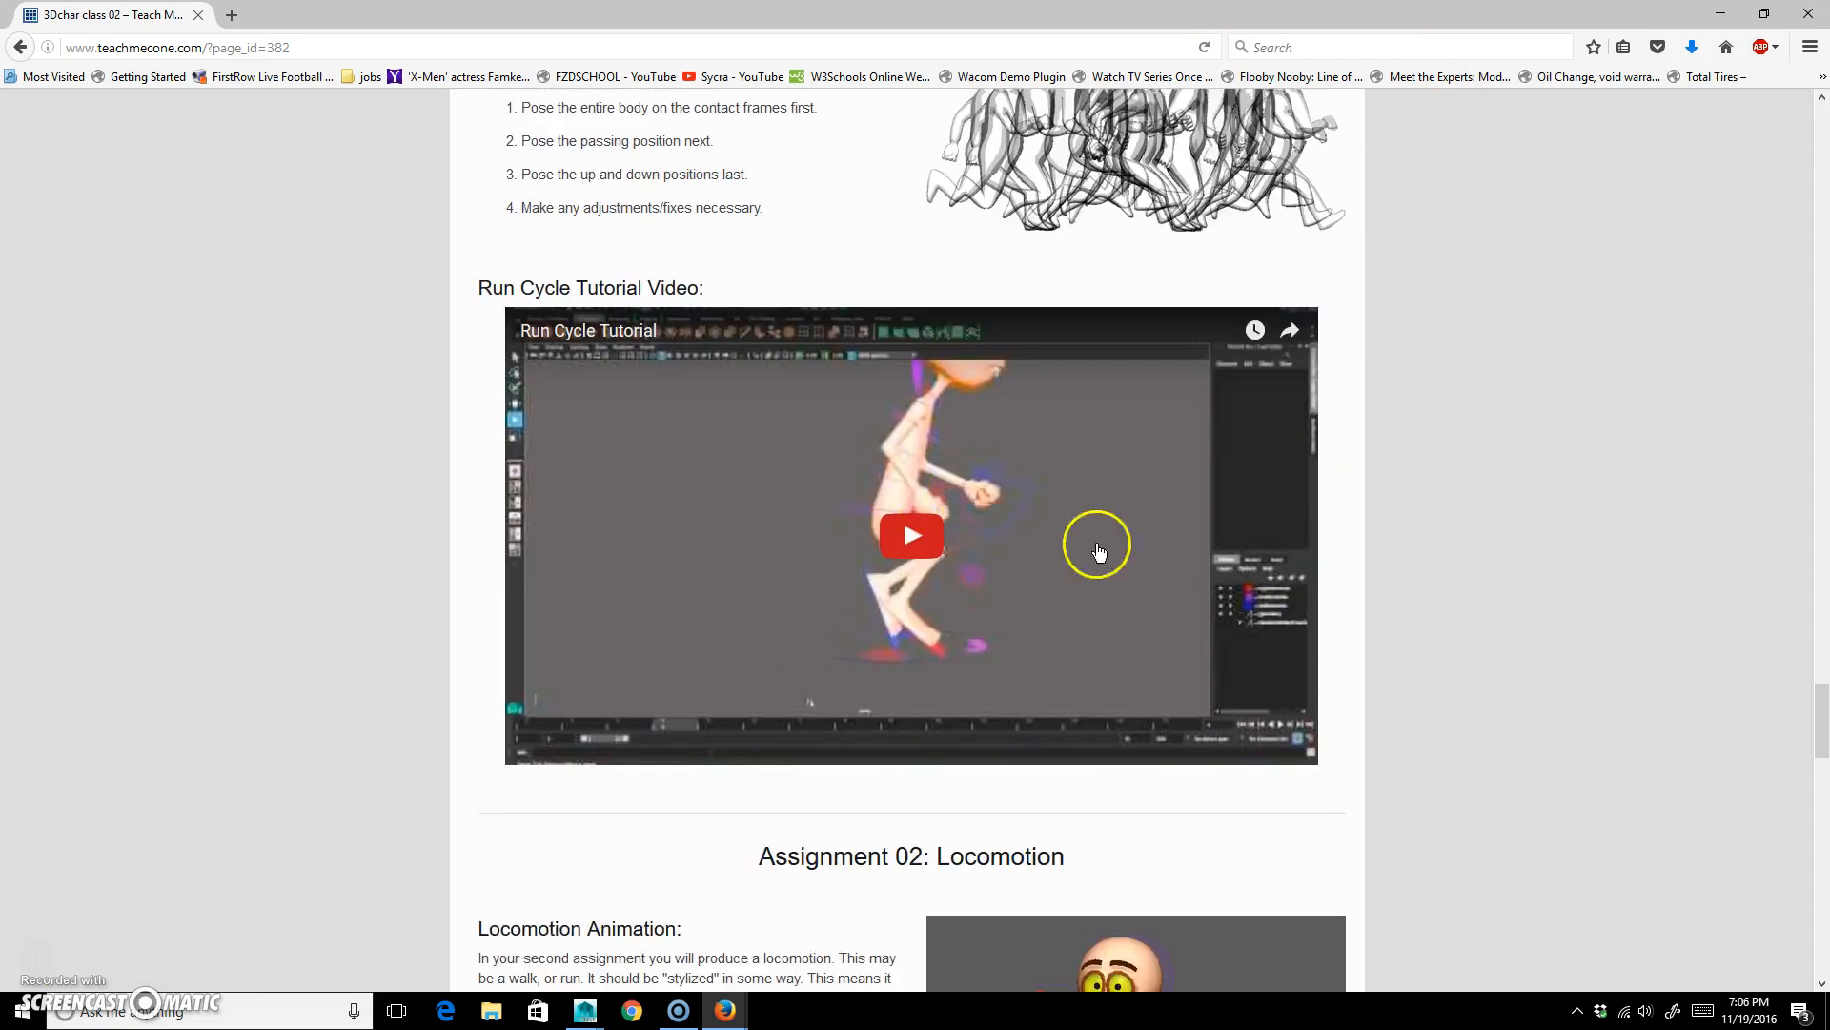
{"action": "scroll", "coordinate": [143, 558], "scroll_direction": "up", "scroll_amount": 5}
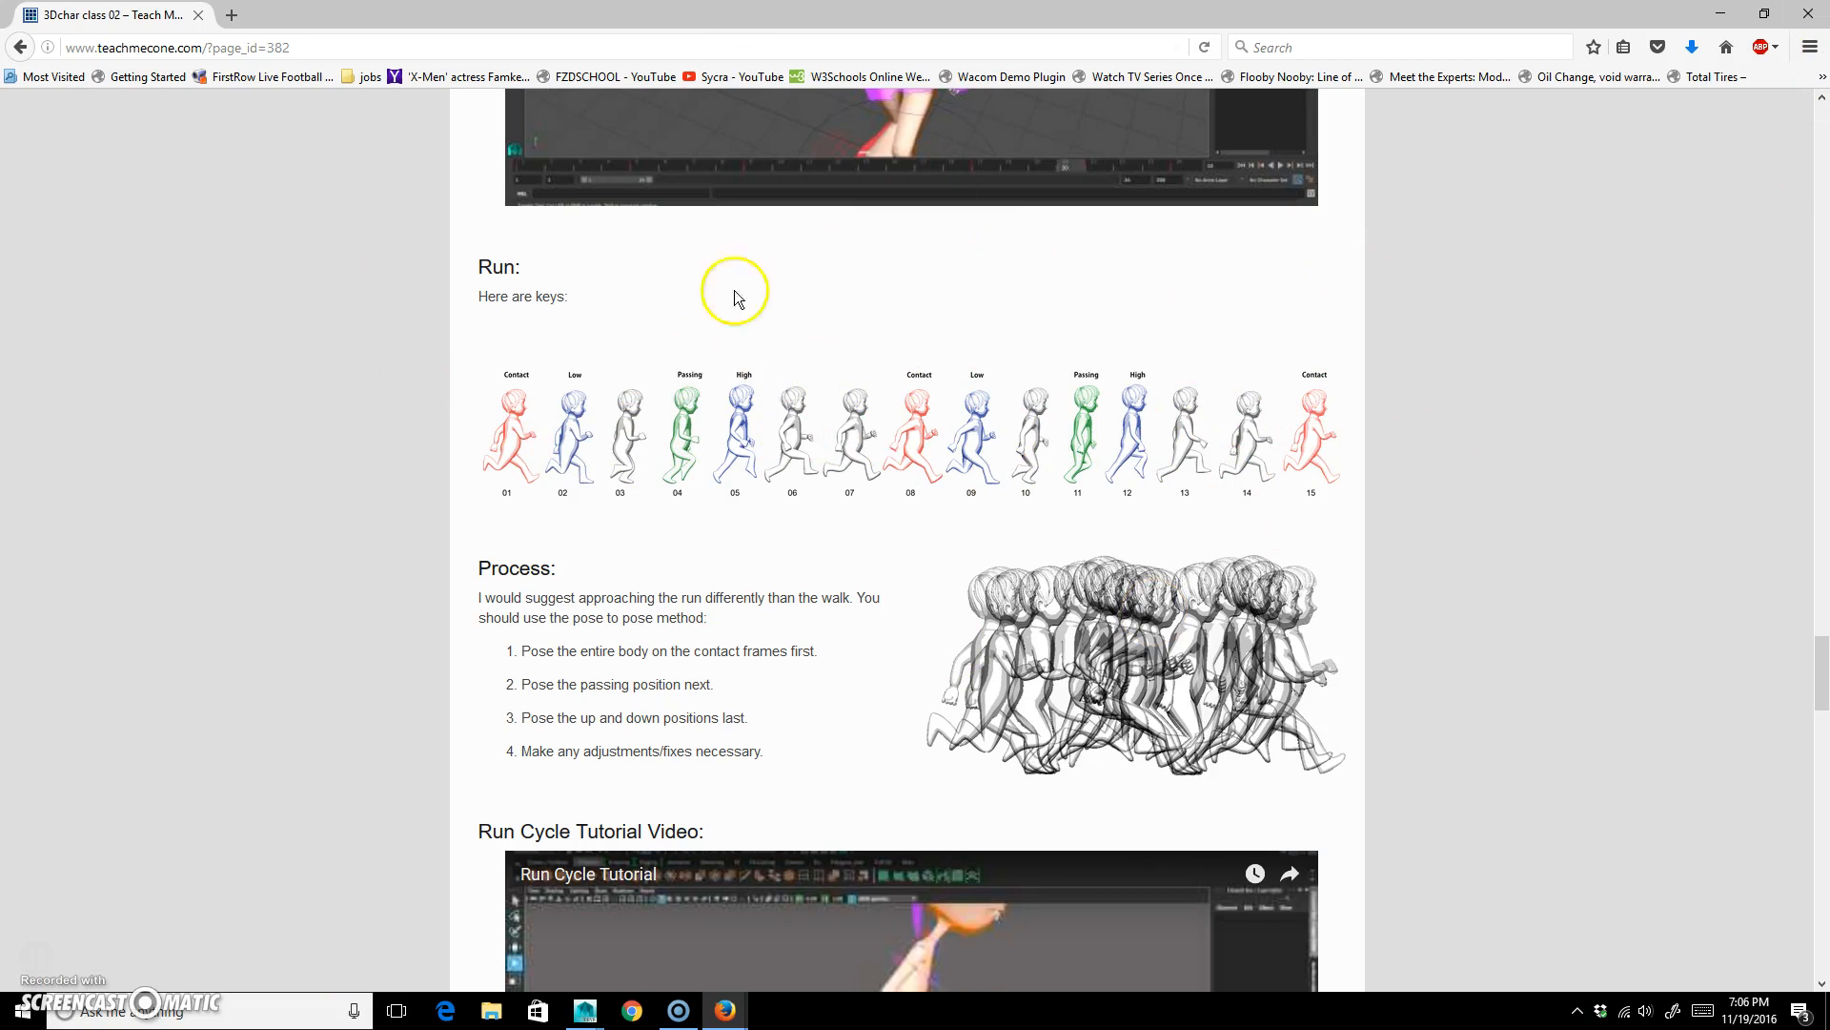
Switch back to Maya, deselect the controls and set the playback range's end to frame 77.
{"action": "left_click_drag", "start_coordinate": [982, 16], "coordinate": [1829, 496]}
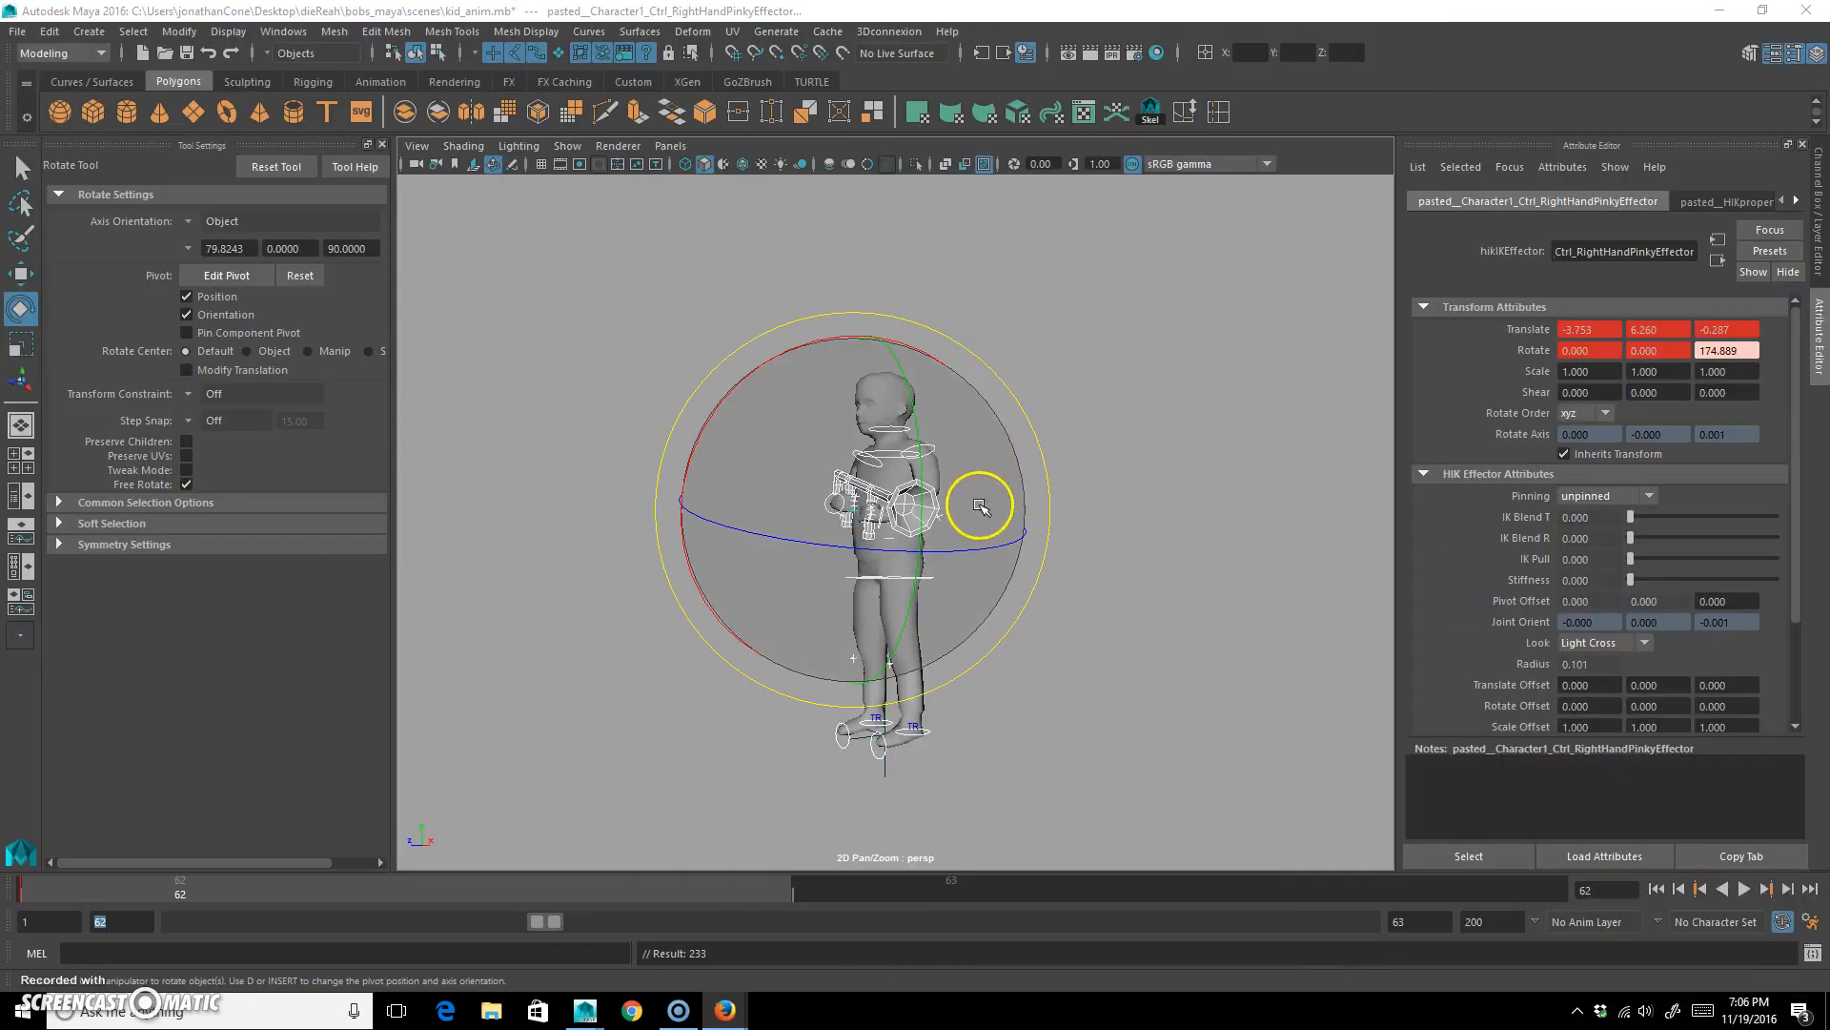
{"action": "left_click", "coordinate": [1147, 433]}
{"action": "left_click_drag", "start_coordinate": [1148, 433], "coordinate": [793, 610], "text": "alt"}
{"action": "right_click_drag", "start_coordinate": [792, 609], "coordinate": [944, 592], "text": "alt"}
{"action": "left_click_drag", "start_coordinate": [944, 592], "coordinate": [964, 591], "text": "alt"}
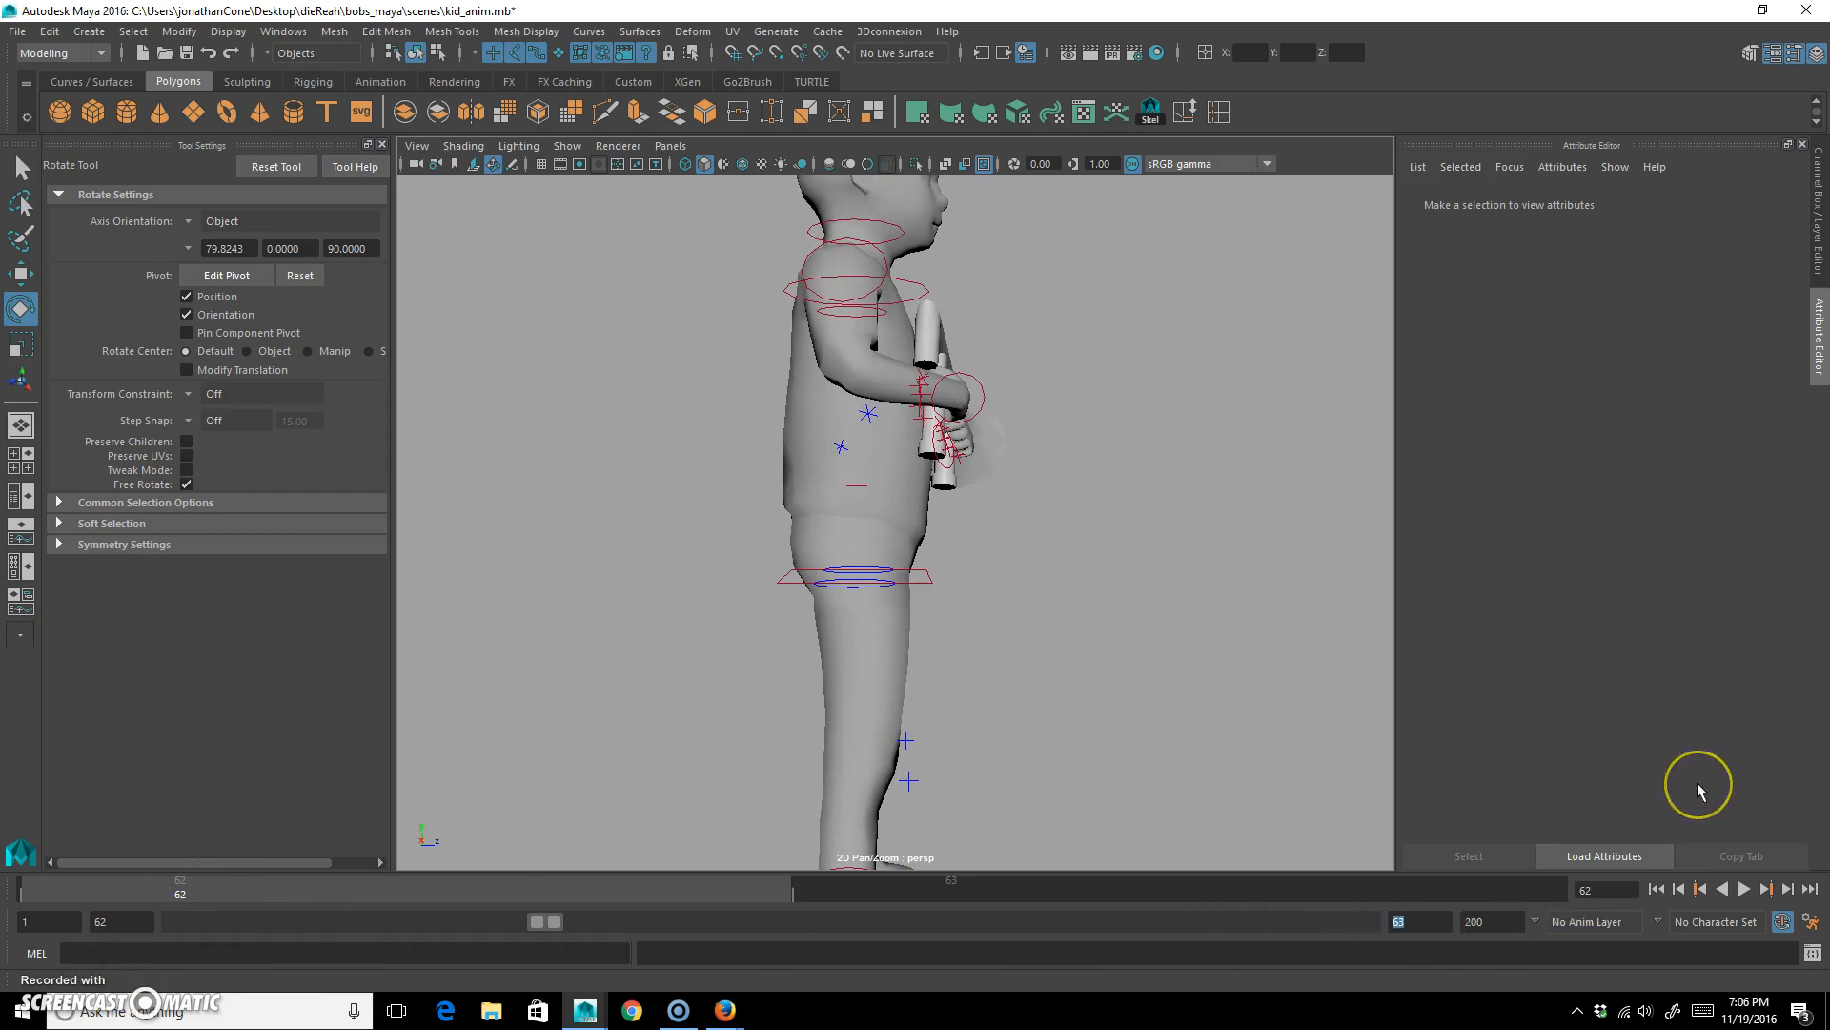
{"action": "type", "text": "77"}
{"action": "key", "text": "Return"}
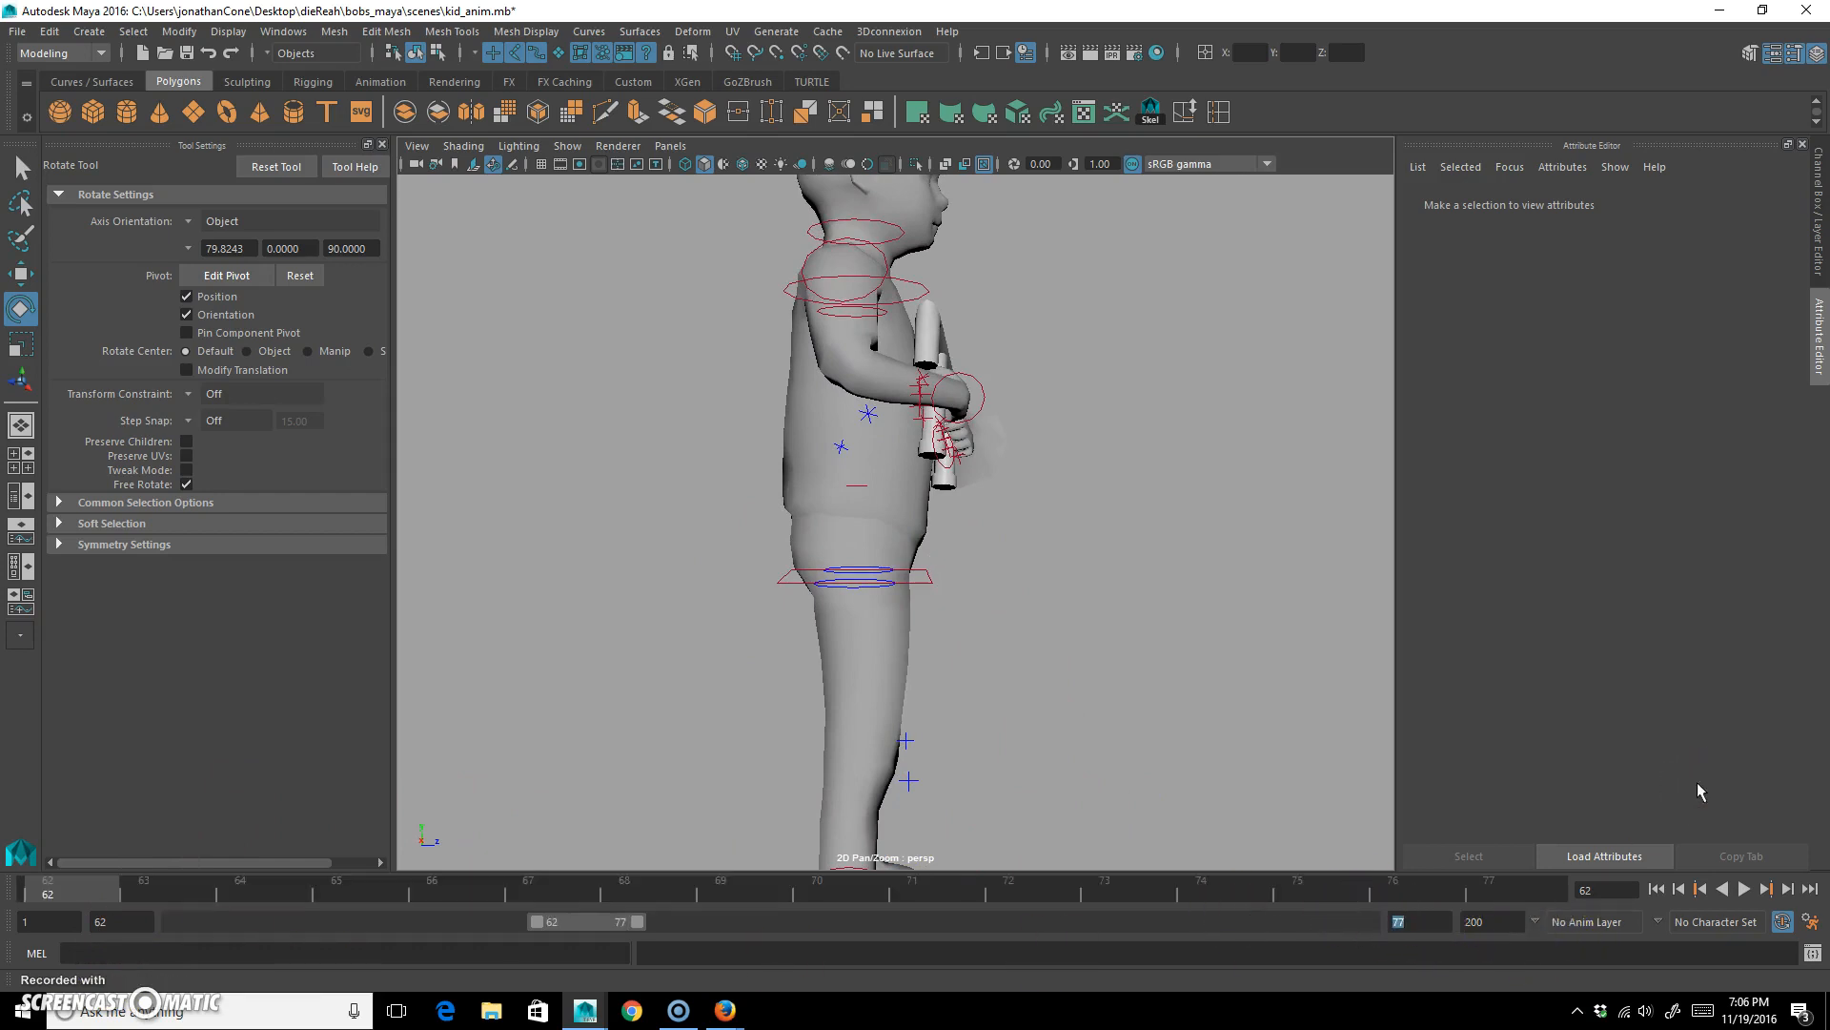
Move the hips control slightly down and forward to about Y 3.655, Z -0.003.
{"action": "right_click_drag", "start_coordinate": [1106, 372], "coordinate": [882, 495], "text": "alt"}
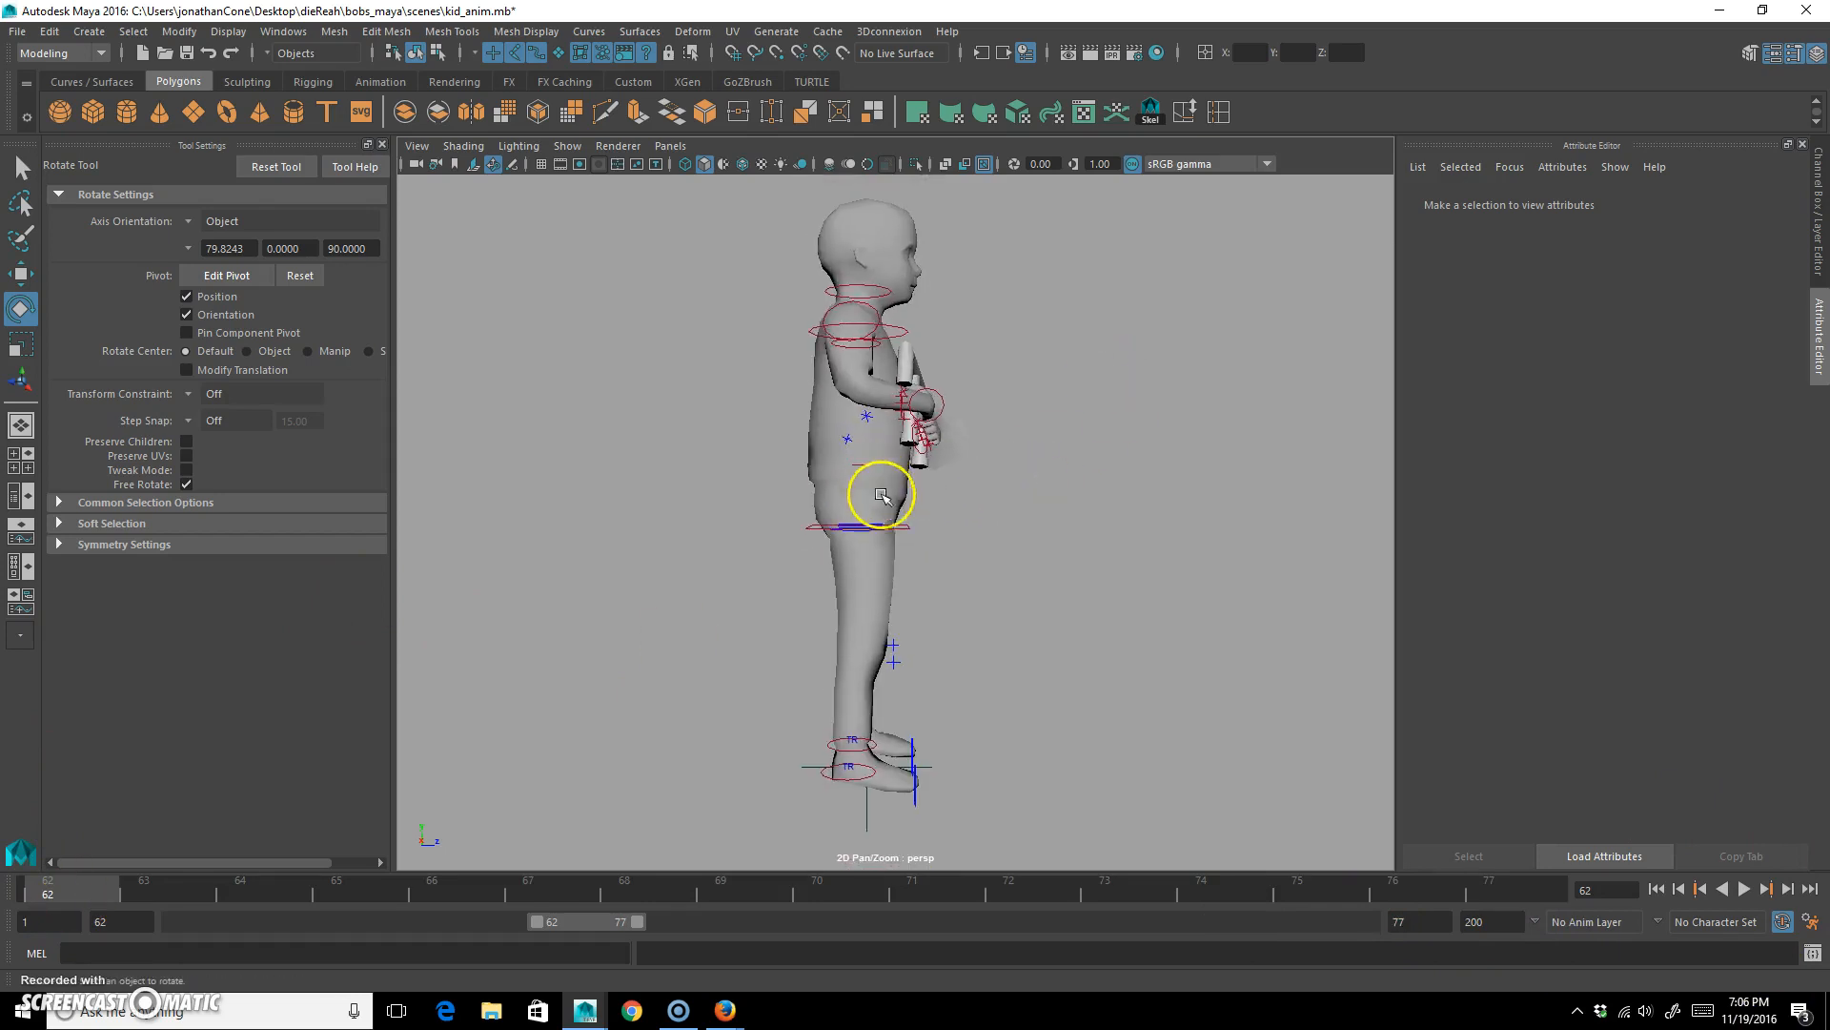
{"action": "left_click", "coordinate": [905, 526]}
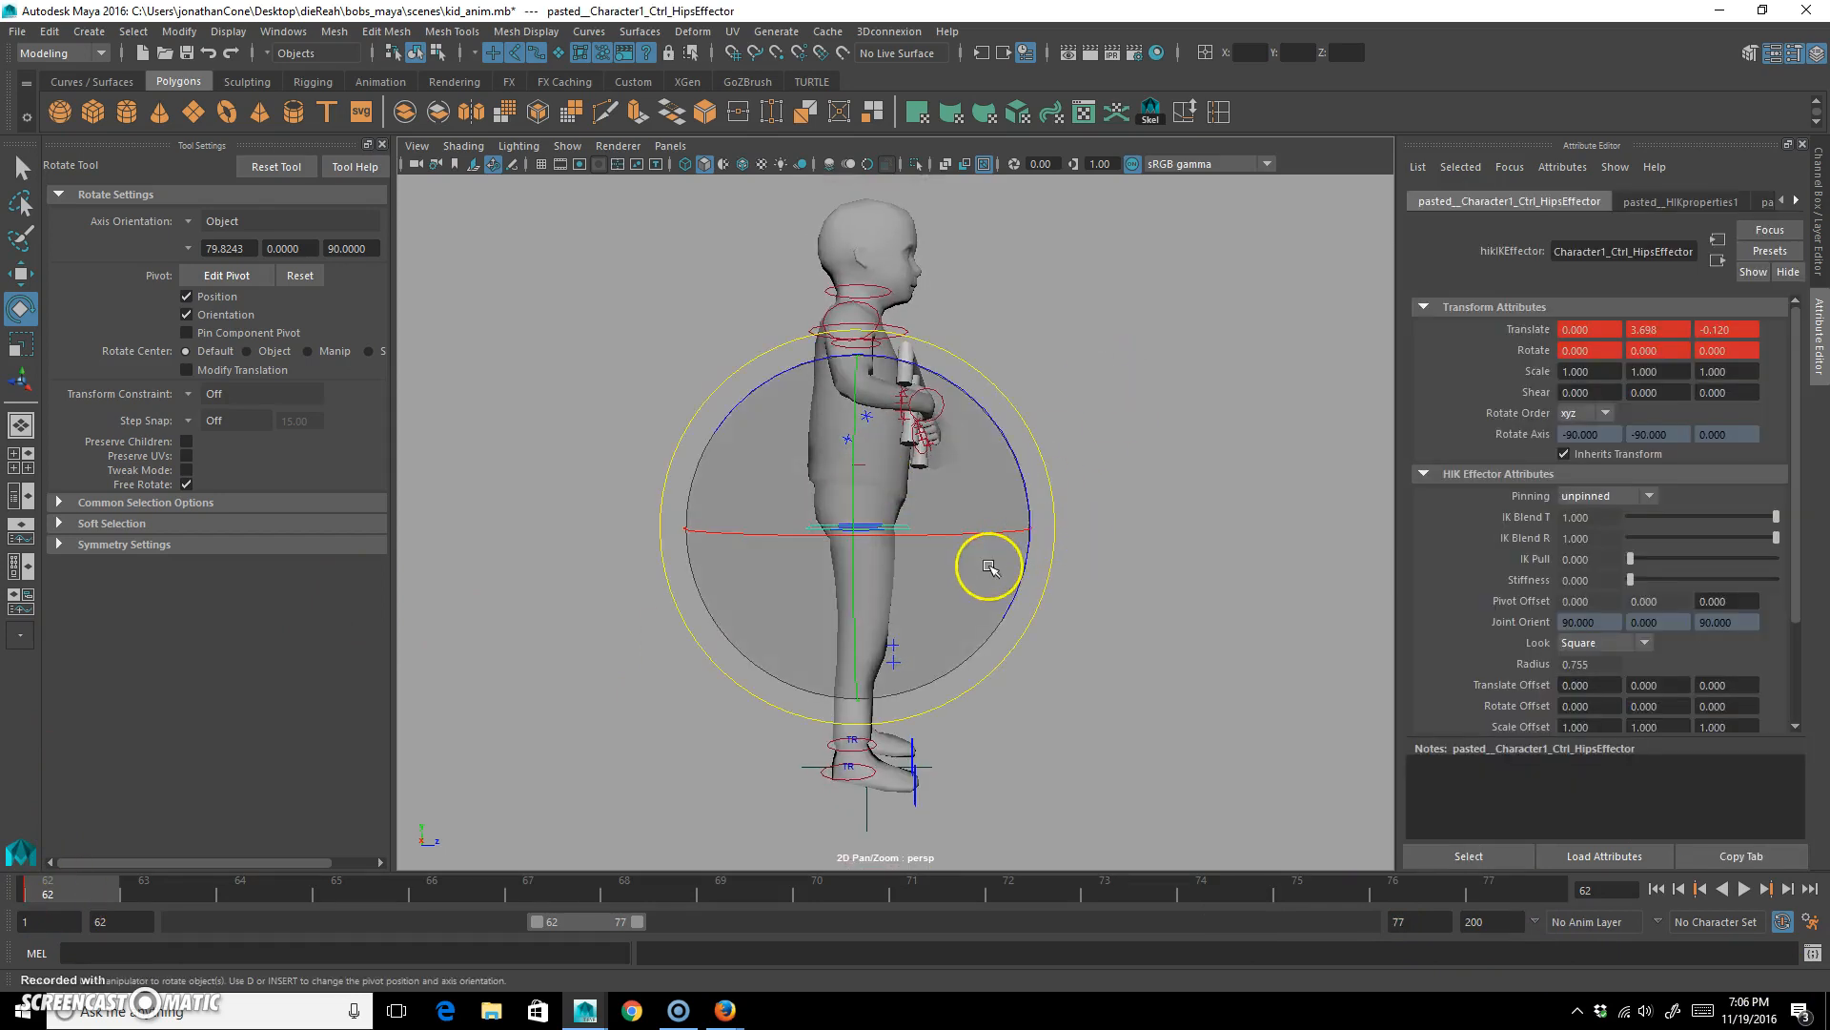
{"action": "key", "text": "w"}
{"action": "left_click_drag", "start_coordinate": [984, 396], "coordinate": [991, 400]}
{"action": "middle_click_drag", "start_coordinate": [1099, 654], "coordinate": [1096, 527], "text": "alt"}
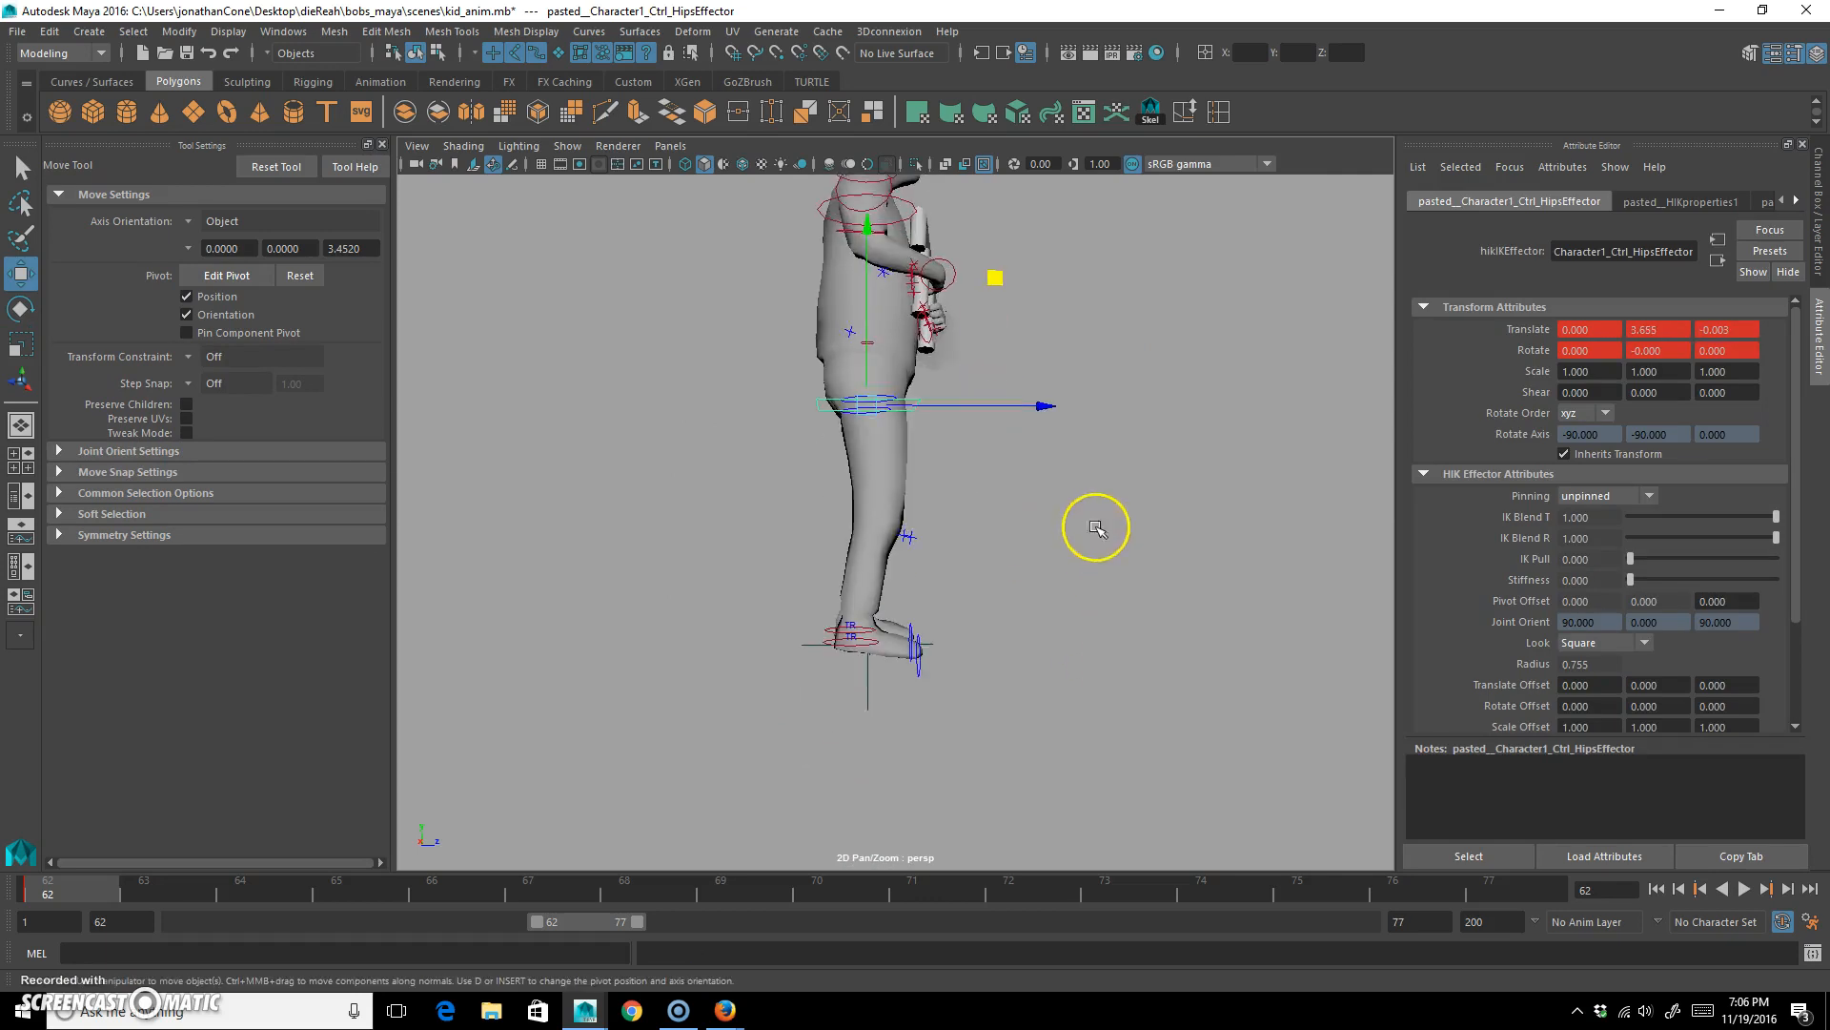
Raise the right ankle control backward to about Y 2.656, Z -1.667 and rotate it about 125 degrees in Z, lifting the trailing leg.
{"action": "left_click_drag", "start_coordinate": [936, 666], "coordinate": [889, 711], "text": "alt"}
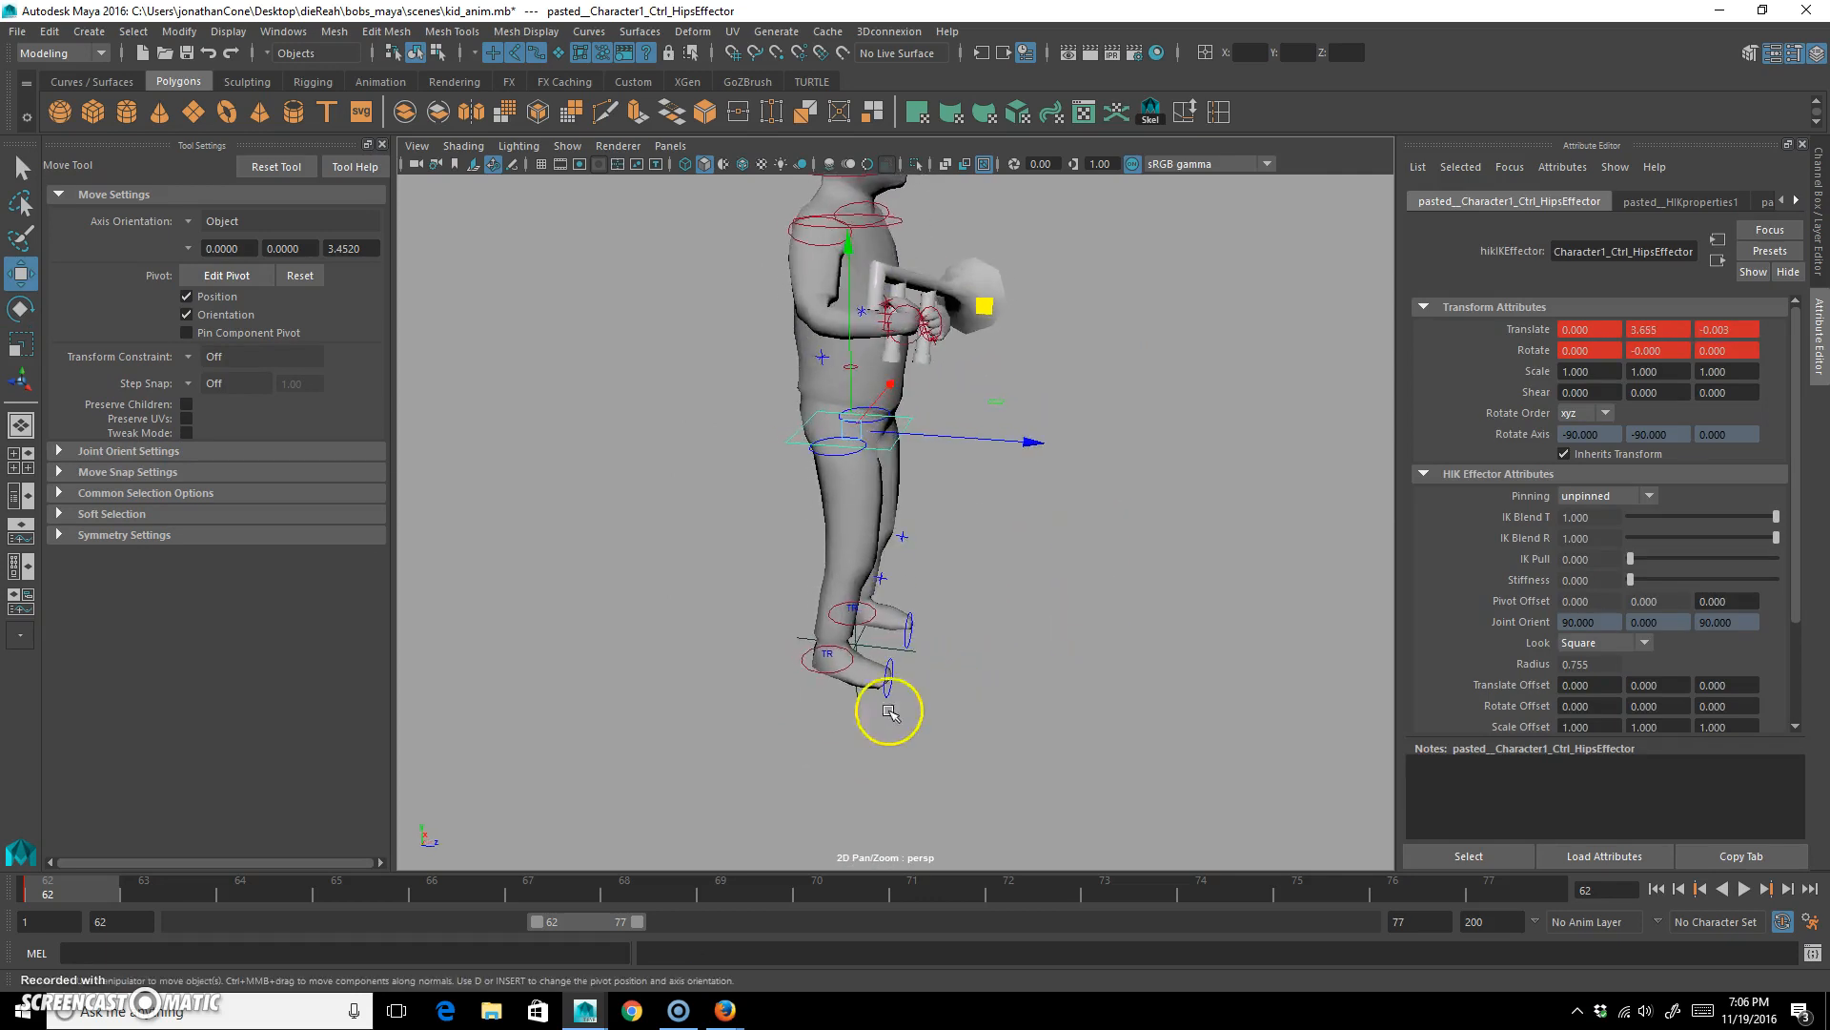
{"action": "left_click", "coordinate": [803, 661]}
{"action": "left_click_drag", "start_coordinate": [807, 661], "coordinate": [871, 634], "text": "alt"}
{"action": "left_click_drag", "start_coordinate": [962, 537], "coordinate": [801, 829]}
{"action": "key", "text": "s"}
{"action": "key", "text": "e"}
{"action": "key", "text": "w"}
{"action": "left_click_drag", "start_coordinate": [791, 672], "coordinate": [905, 572]}
{"action": "key", "text": "e"}
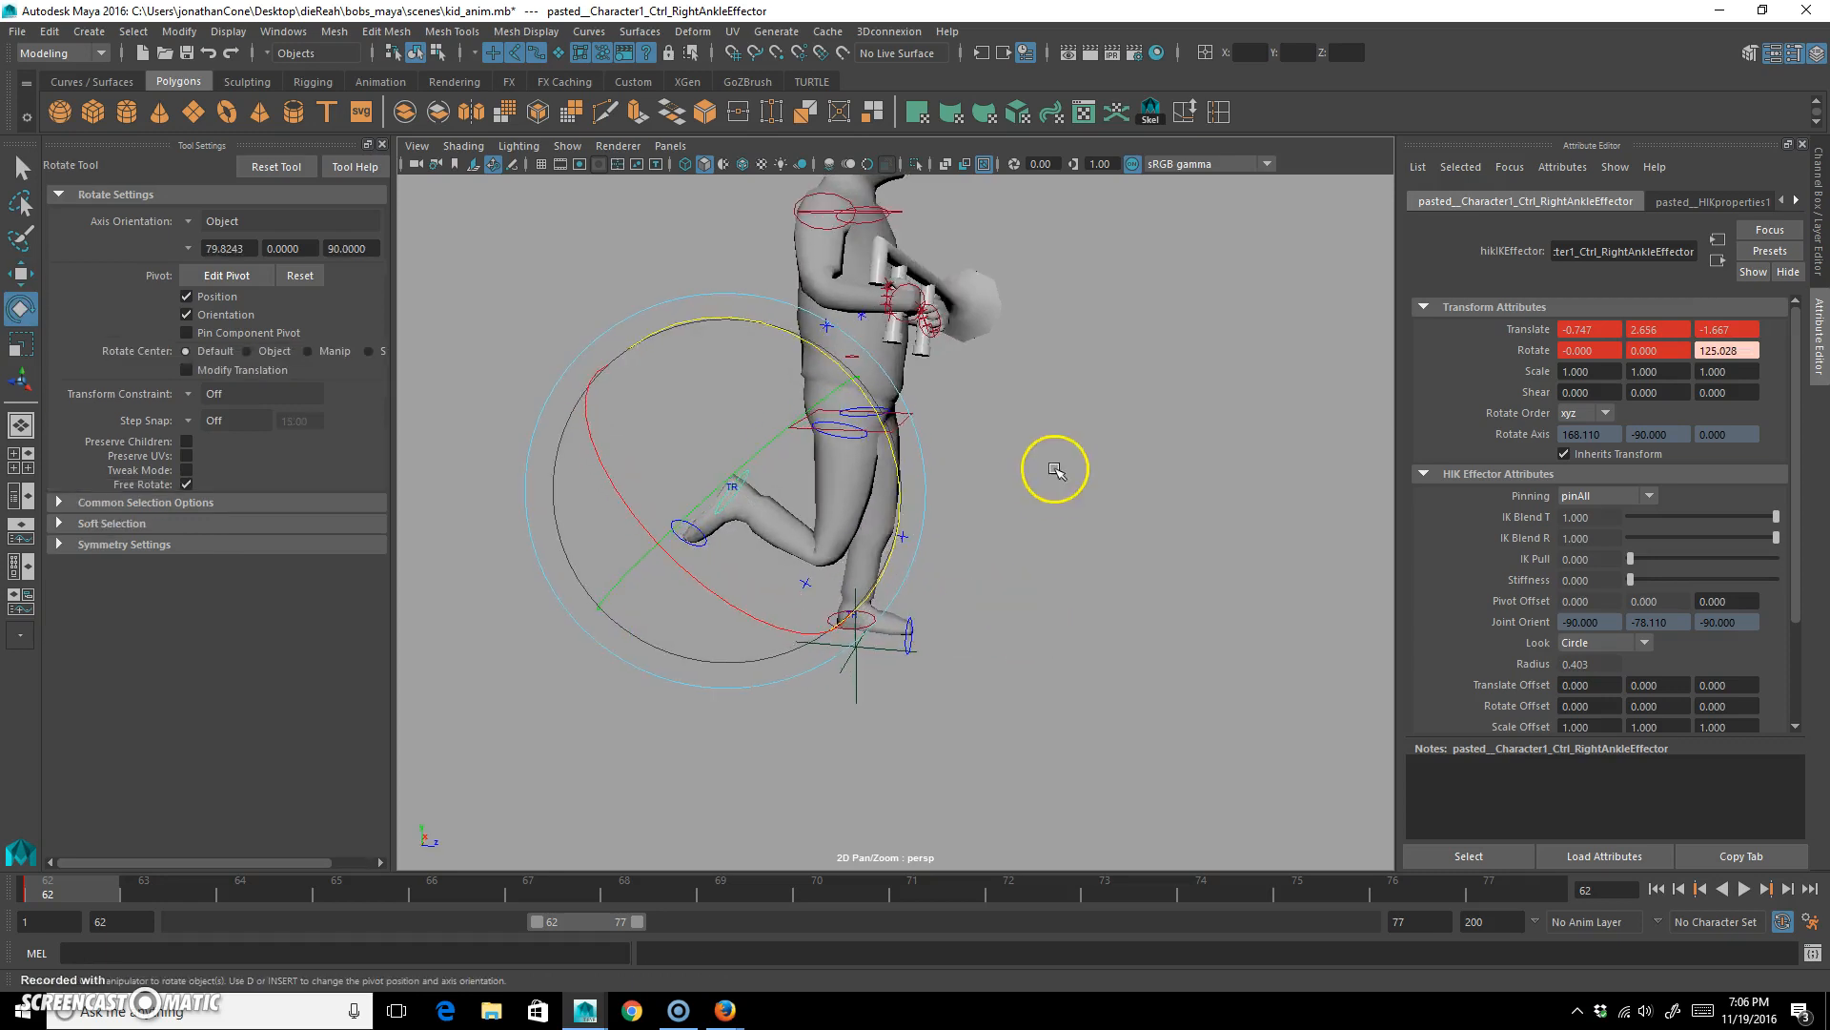
Move the left ankle control forward and lower the hips control to about Y 3.440.
{"action": "left_click", "coordinate": [1049, 467]}
{"action": "left_click", "coordinate": [837, 620]}
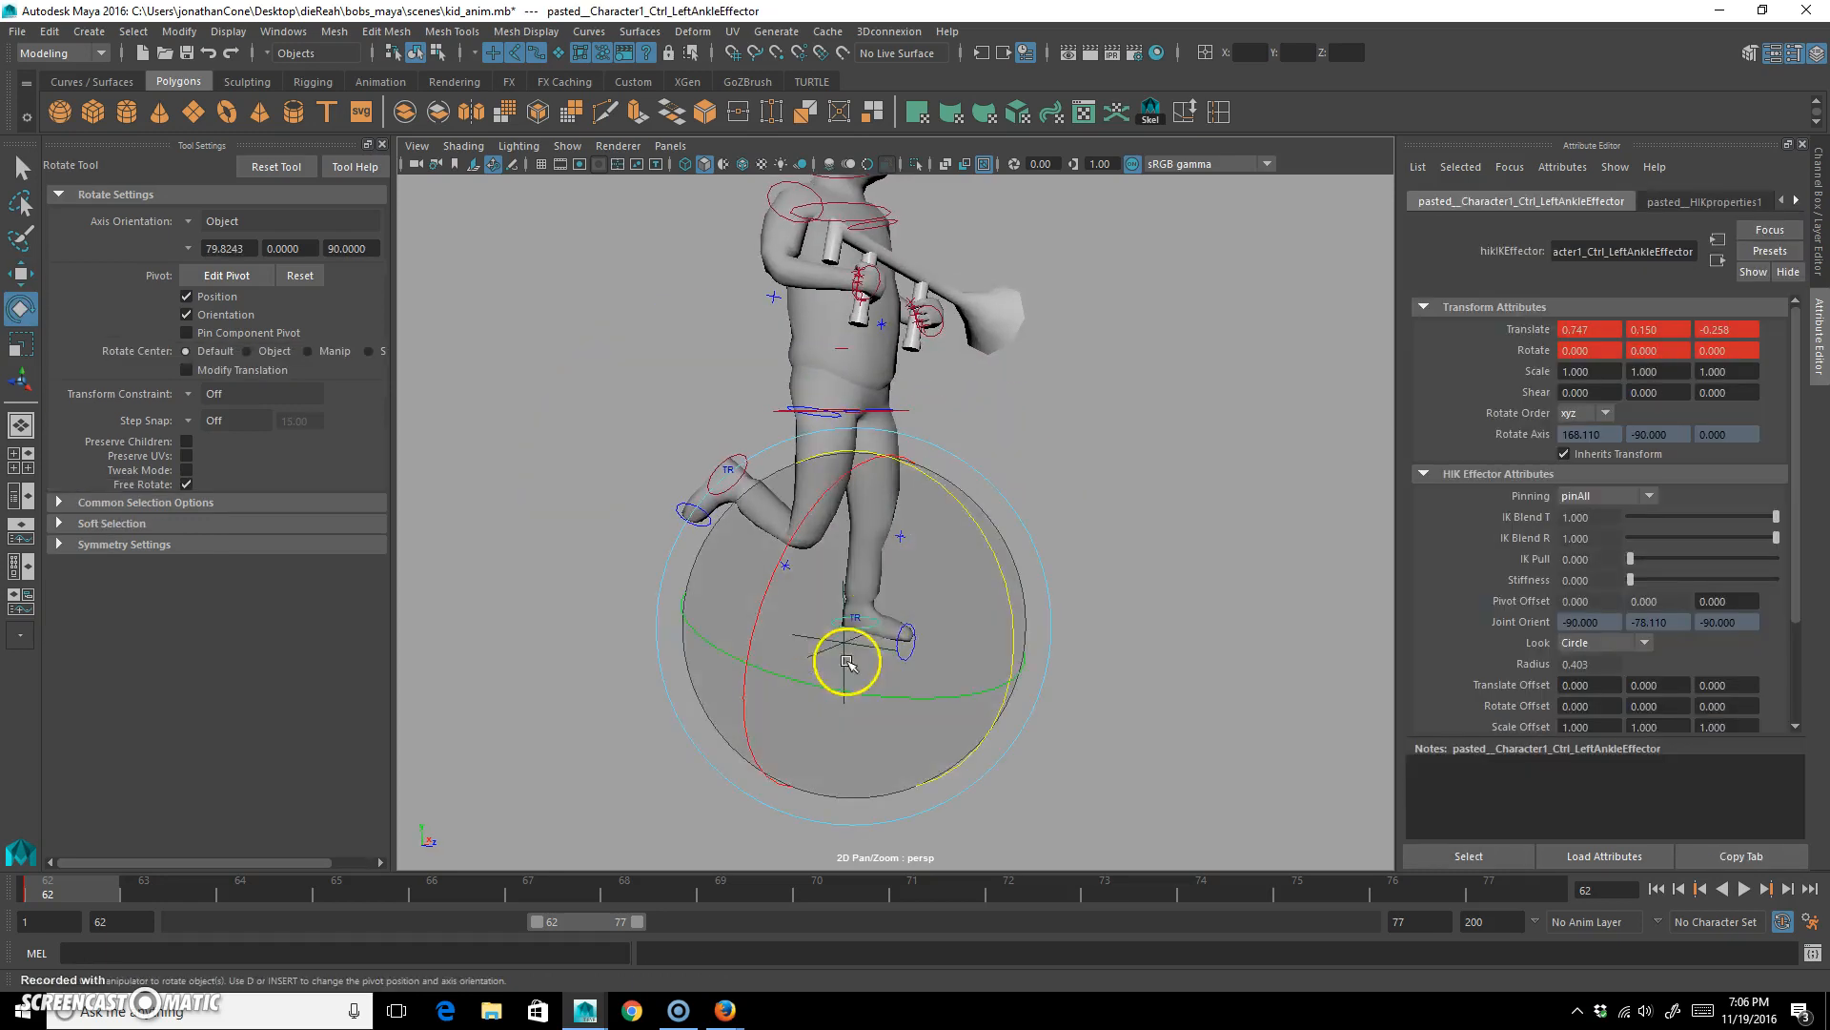
{"action": "key", "text": "w"}
{"action": "left_click_drag", "start_coordinate": [1027, 626], "coordinate": [1075, 641]}
{"action": "left_click", "coordinate": [915, 402]}
{"action": "left_click_drag", "start_coordinate": [870, 229], "coordinate": [866, 238]}
Move the left ankle control further forward to about Y 0.139, Z 1.204, key it, and rotate it to about -24.5 degrees in Z.
{"action": "left_click", "coordinate": [876, 630]}
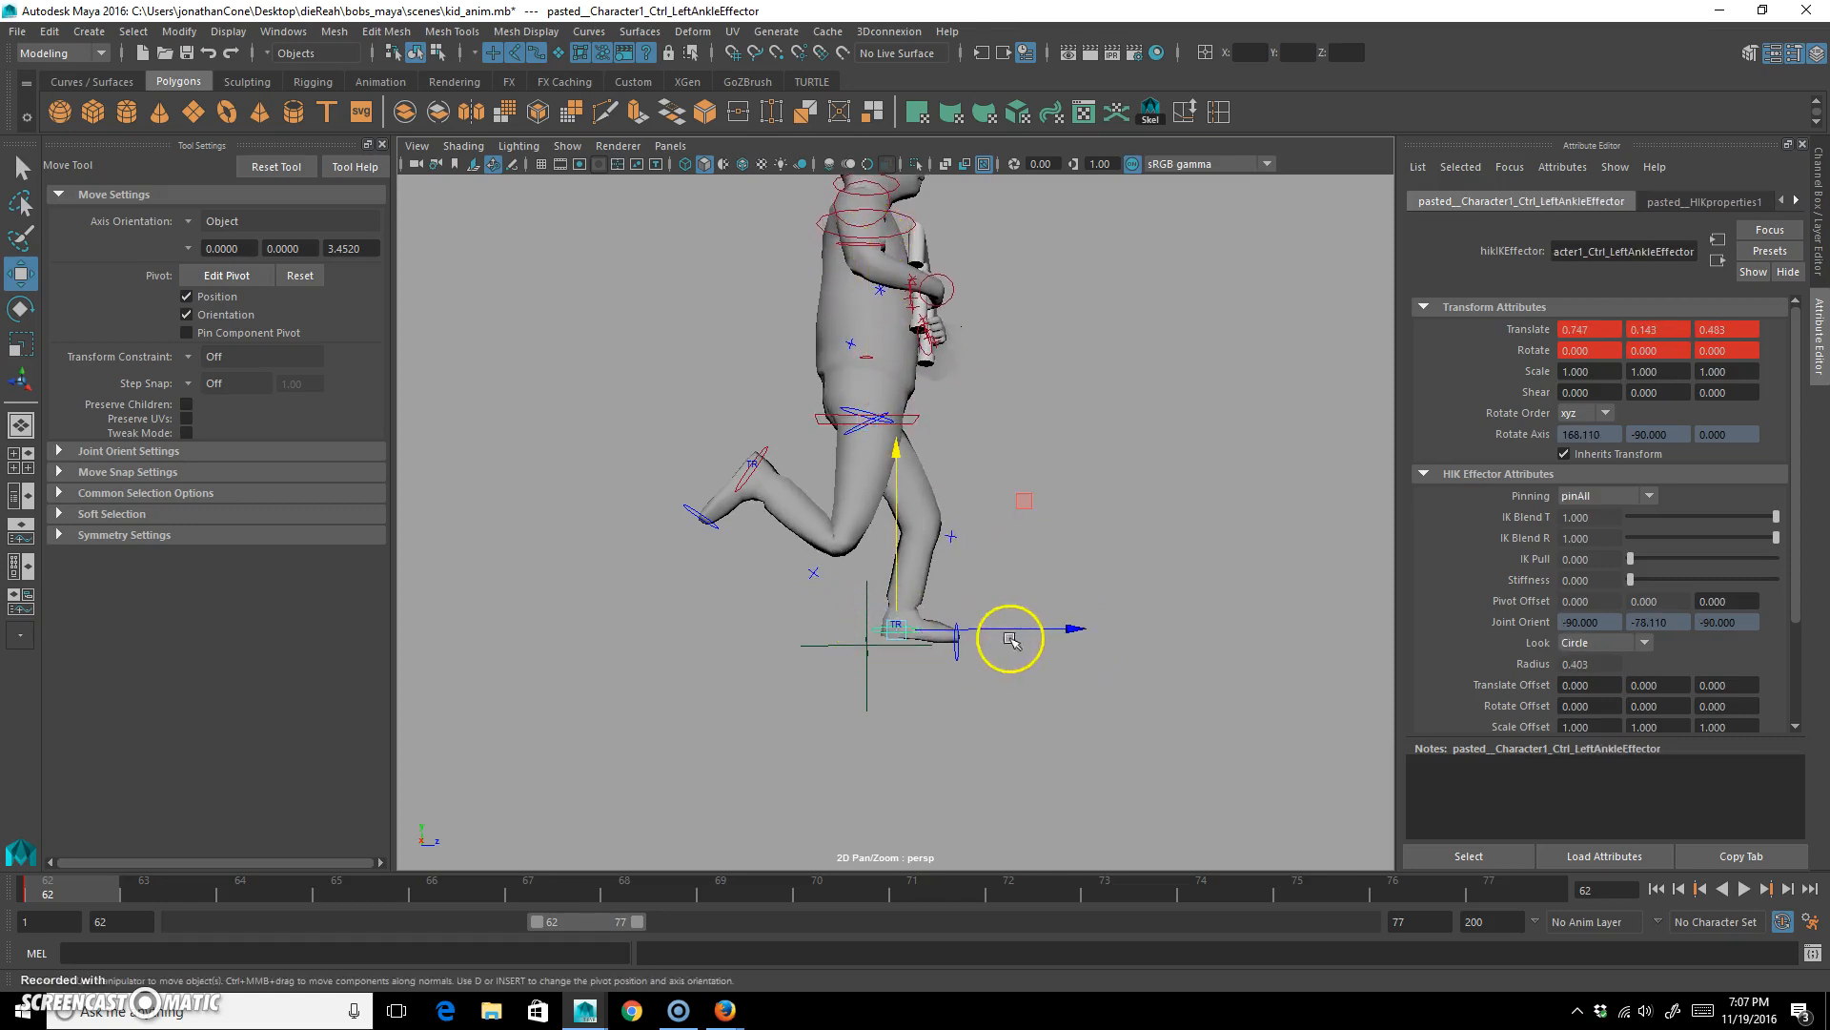
{"action": "left_click_drag", "start_coordinate": [1062, 625], "coordinate": [1112, 621]}
{"action": "key", "text": "s"}
{"action": "key", "text": "e"}
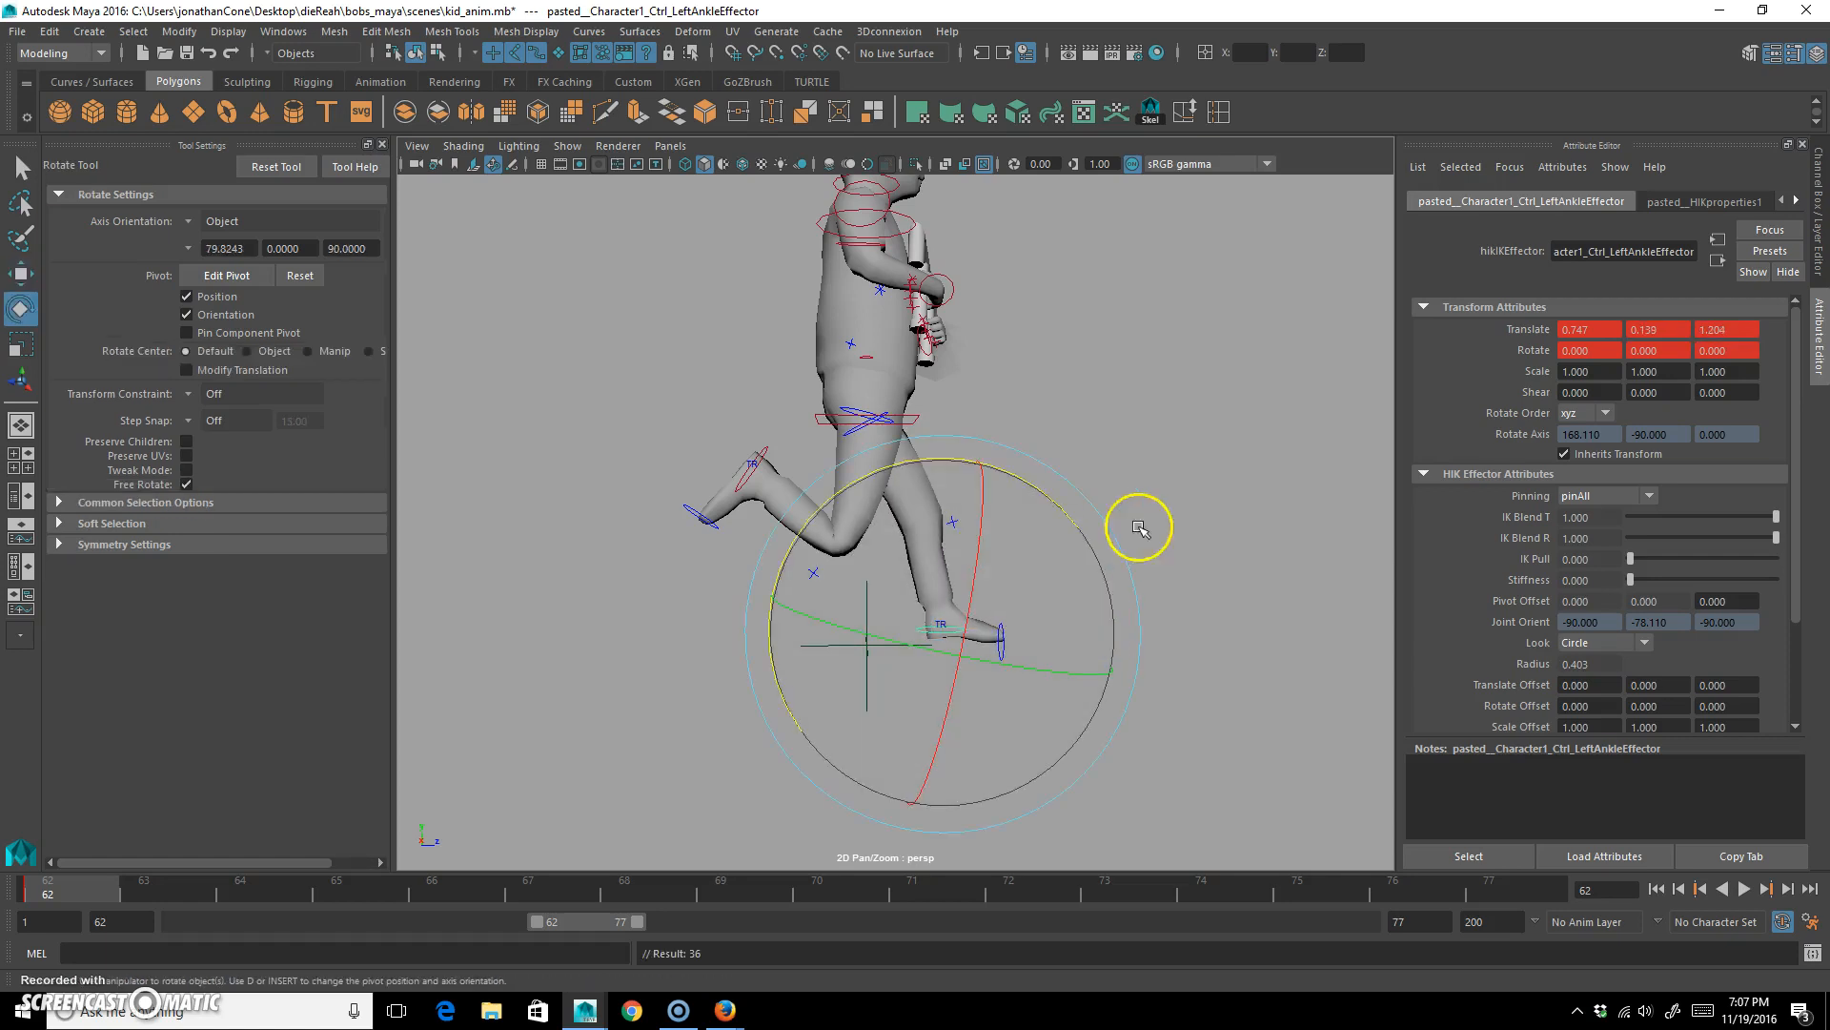
{"action": "left_click_drag", "start_coordinate": [1063, 497], "coordinate": [1088, 440]}
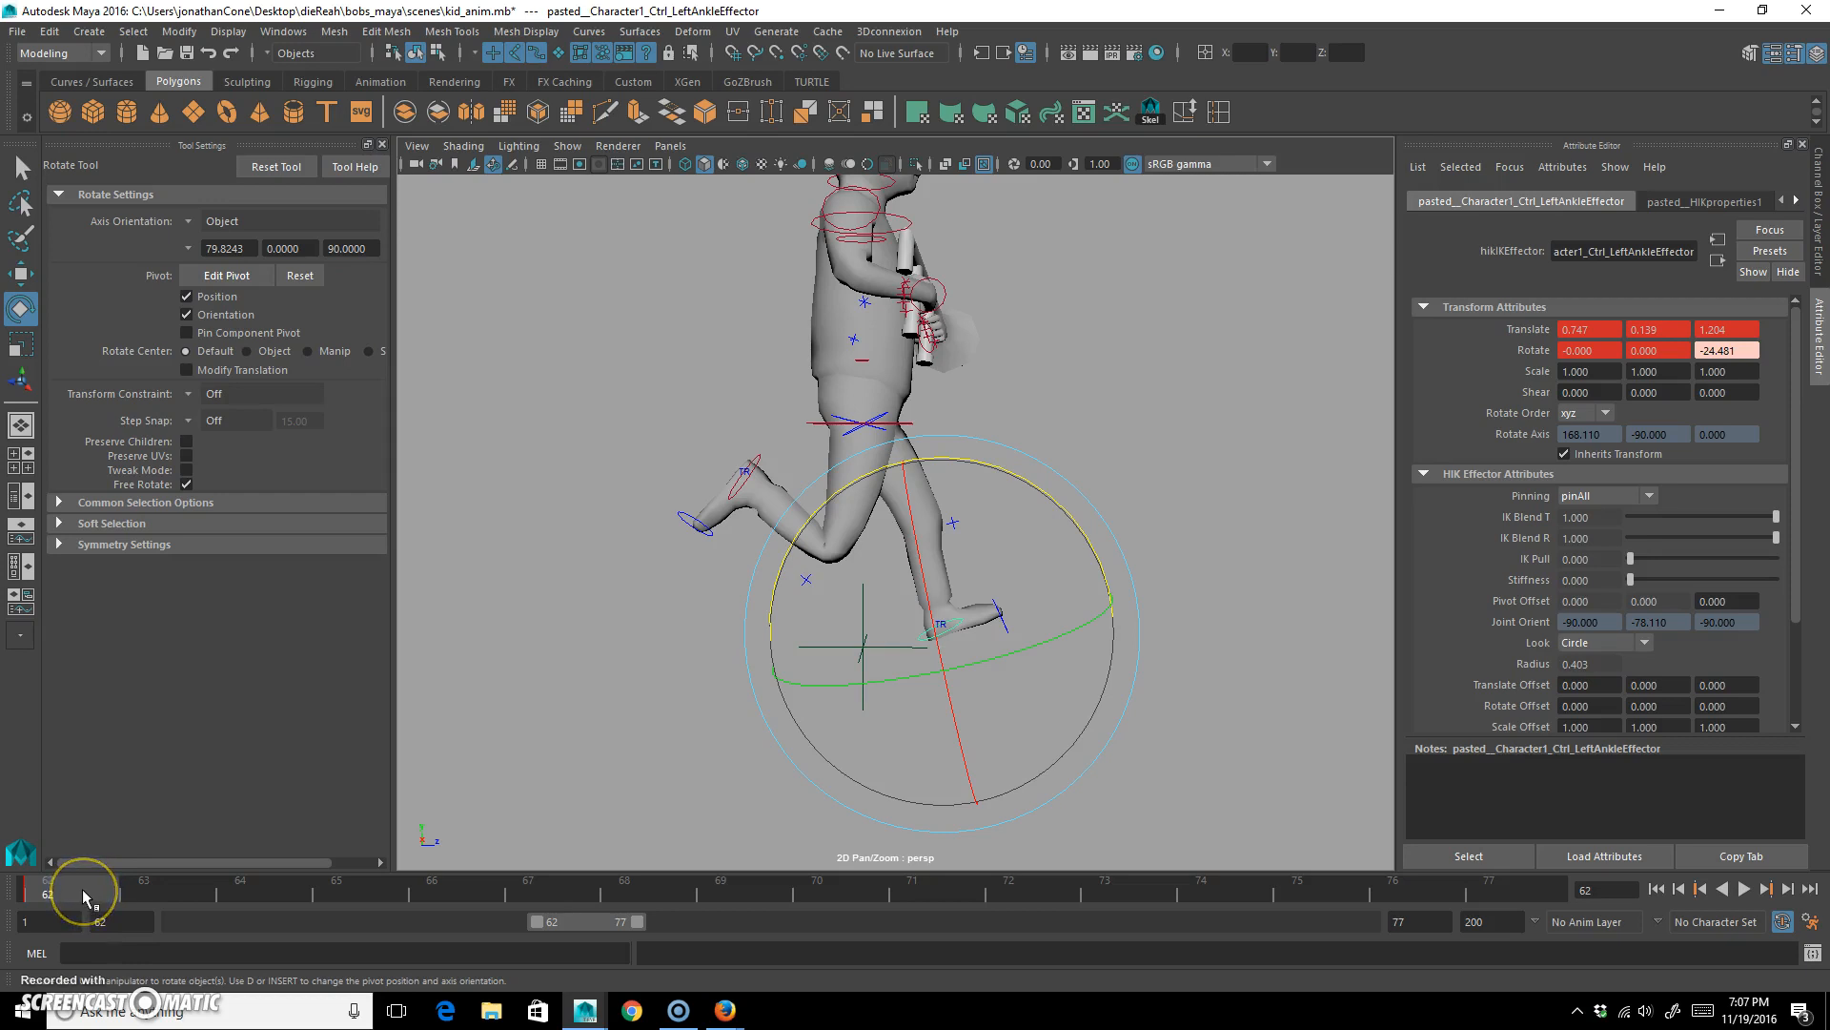
Copy the frame 62 pose of both ankle controls to frame 77, go to frame 70 and deselect the controls.
{"action": "left_click", "coordinate": [766, 466]}
{"action": "left_click_drag", "start_coordinate": [58, 896], "coordinate": [845, 889]}
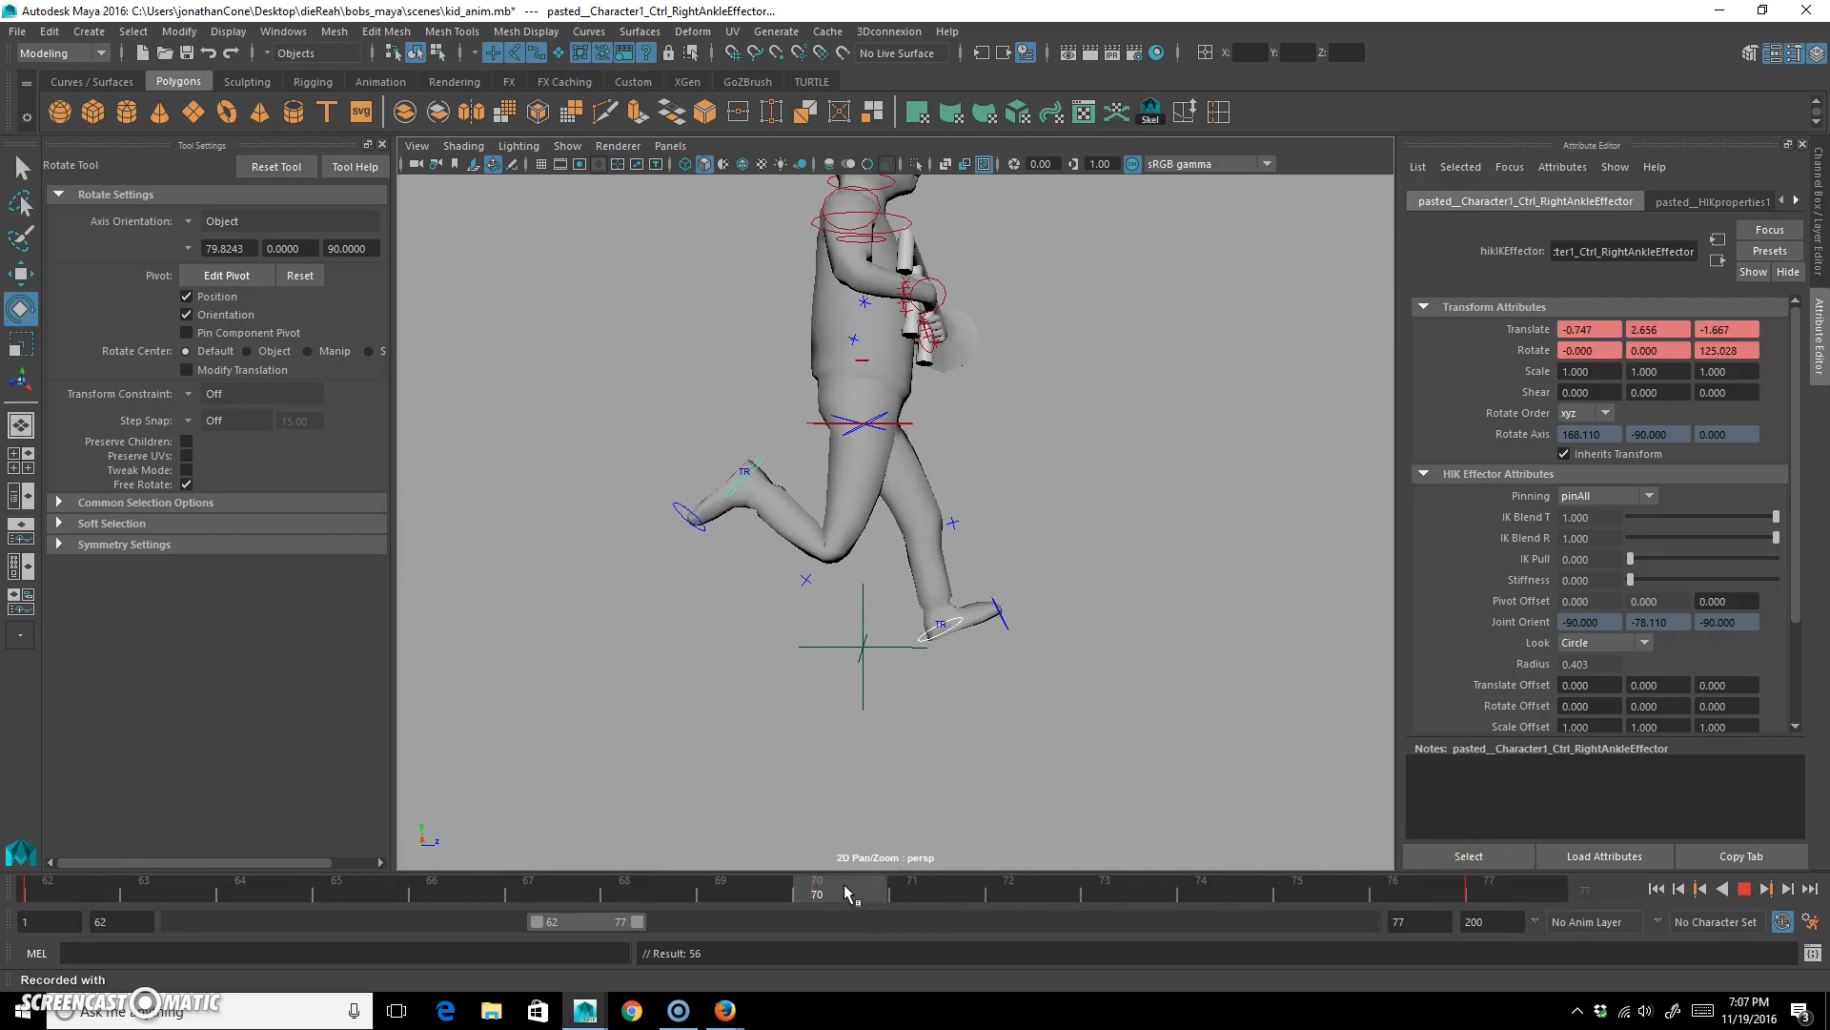
{"action": "left_click", "coordinate": [965, 572]}
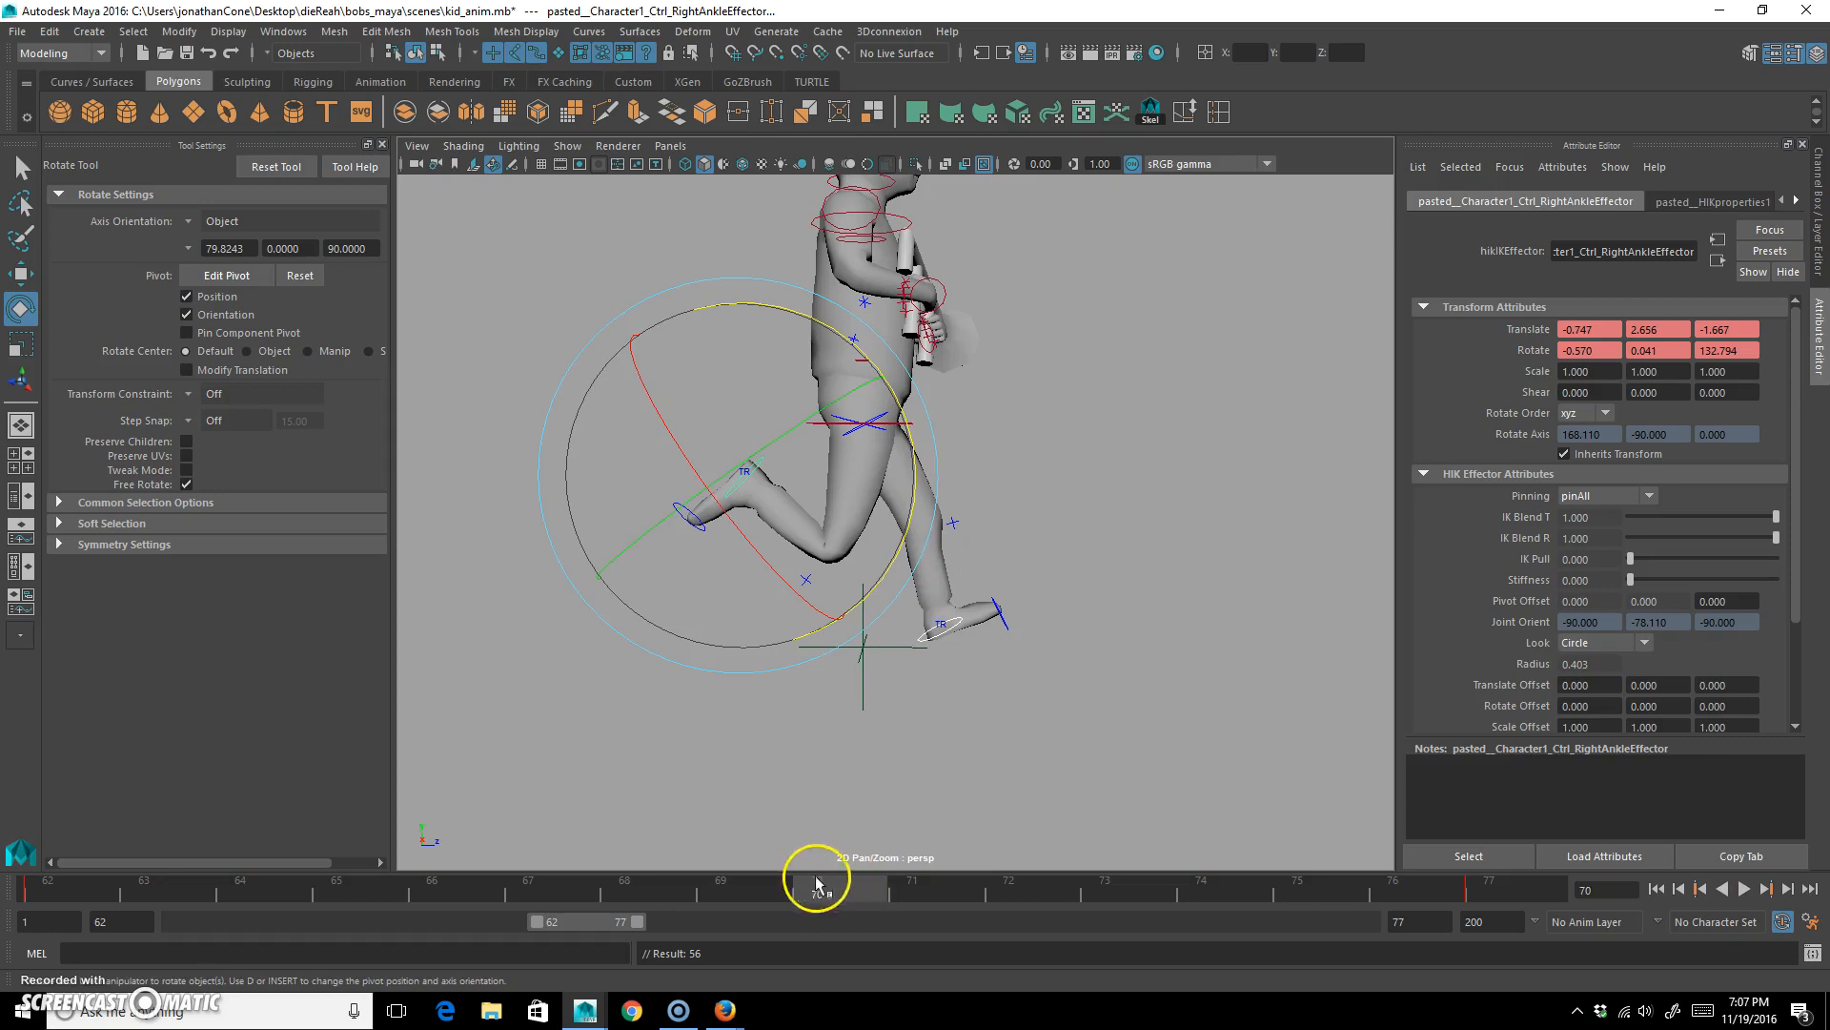
{"action": "left_click_drag", "start_coordinate": [816, 885], "coordinate": [771, 889]}
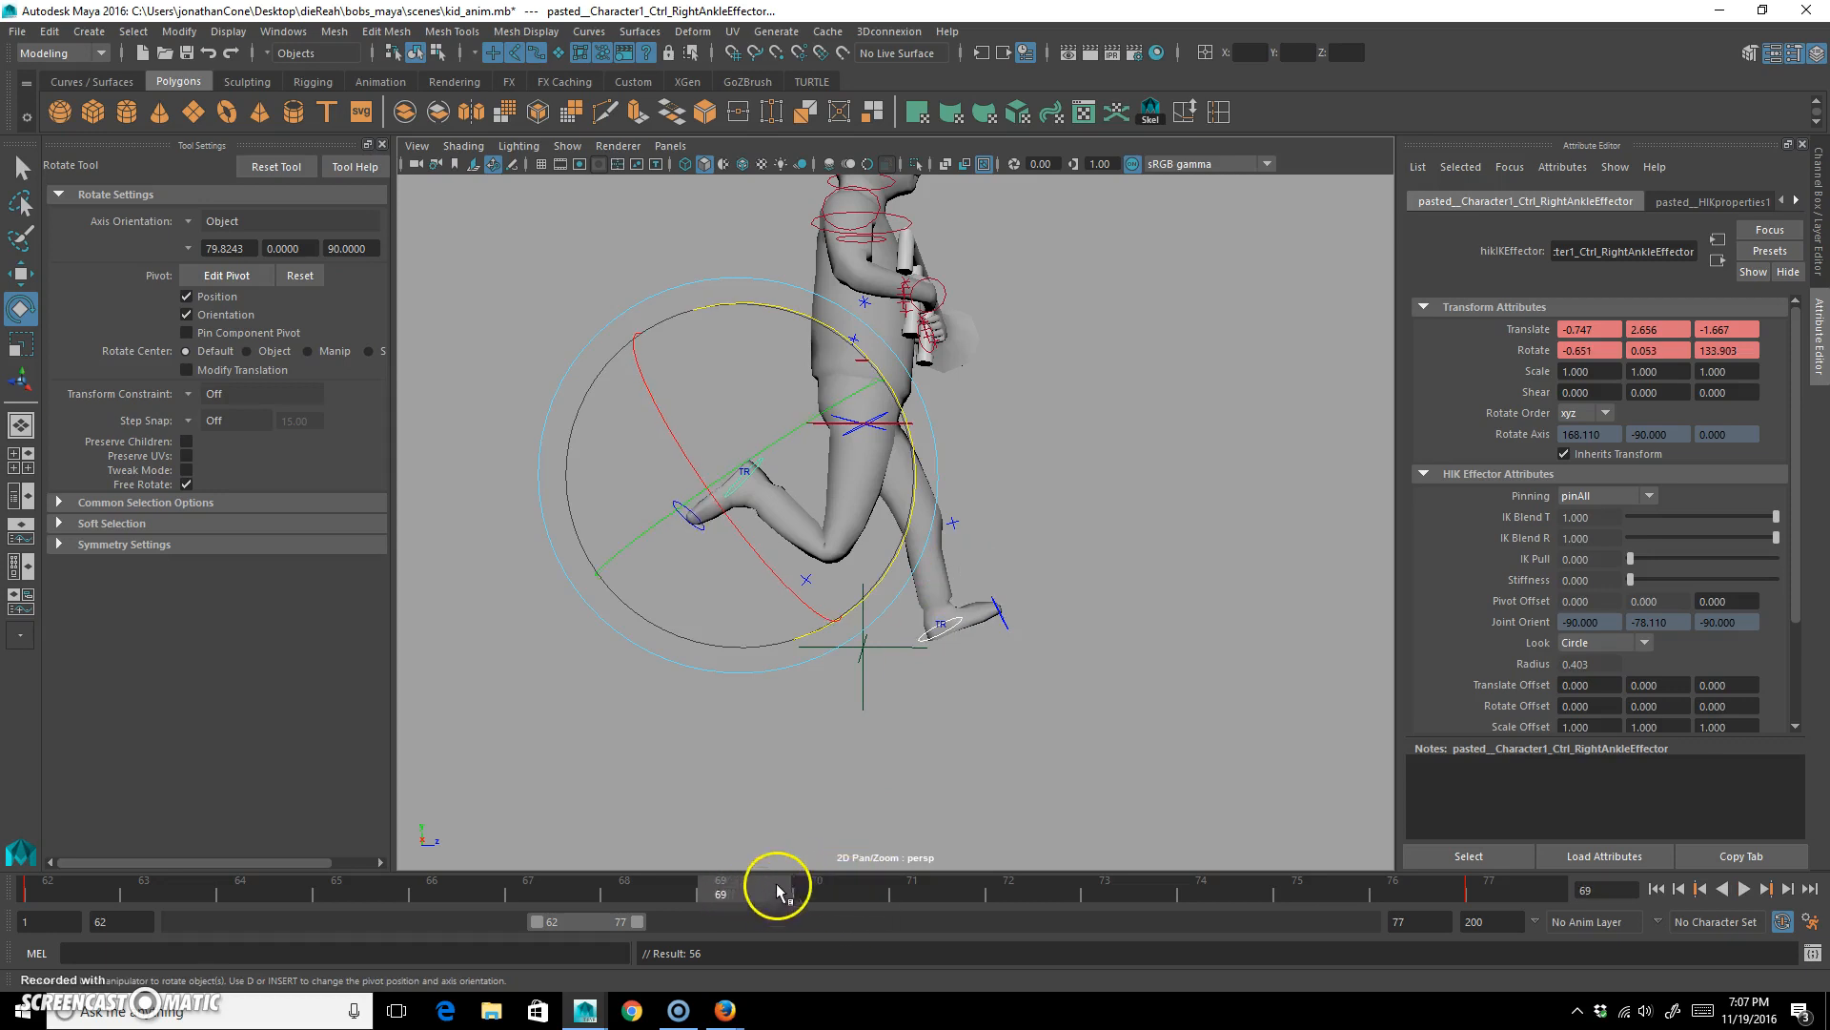
{"action": "left_click", "coordinate": [831, 891]}
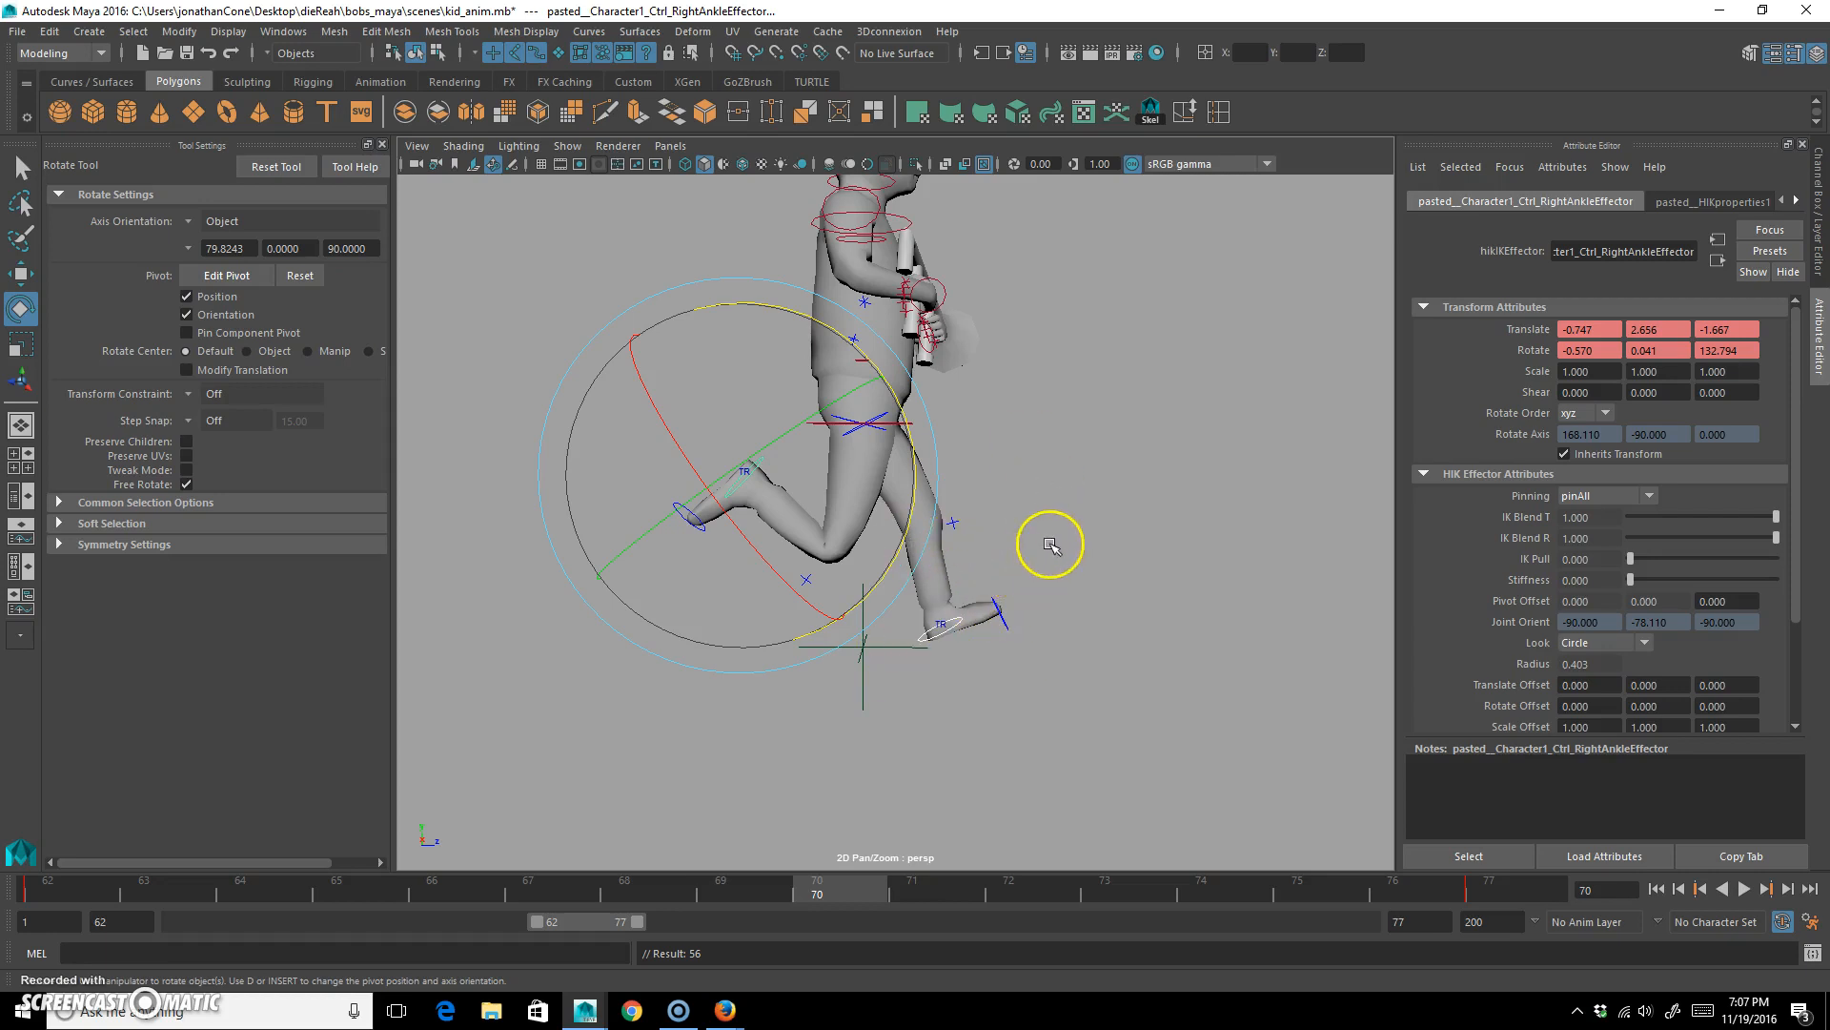
{"action": "left_click", "coordinate": [1072, 434]}
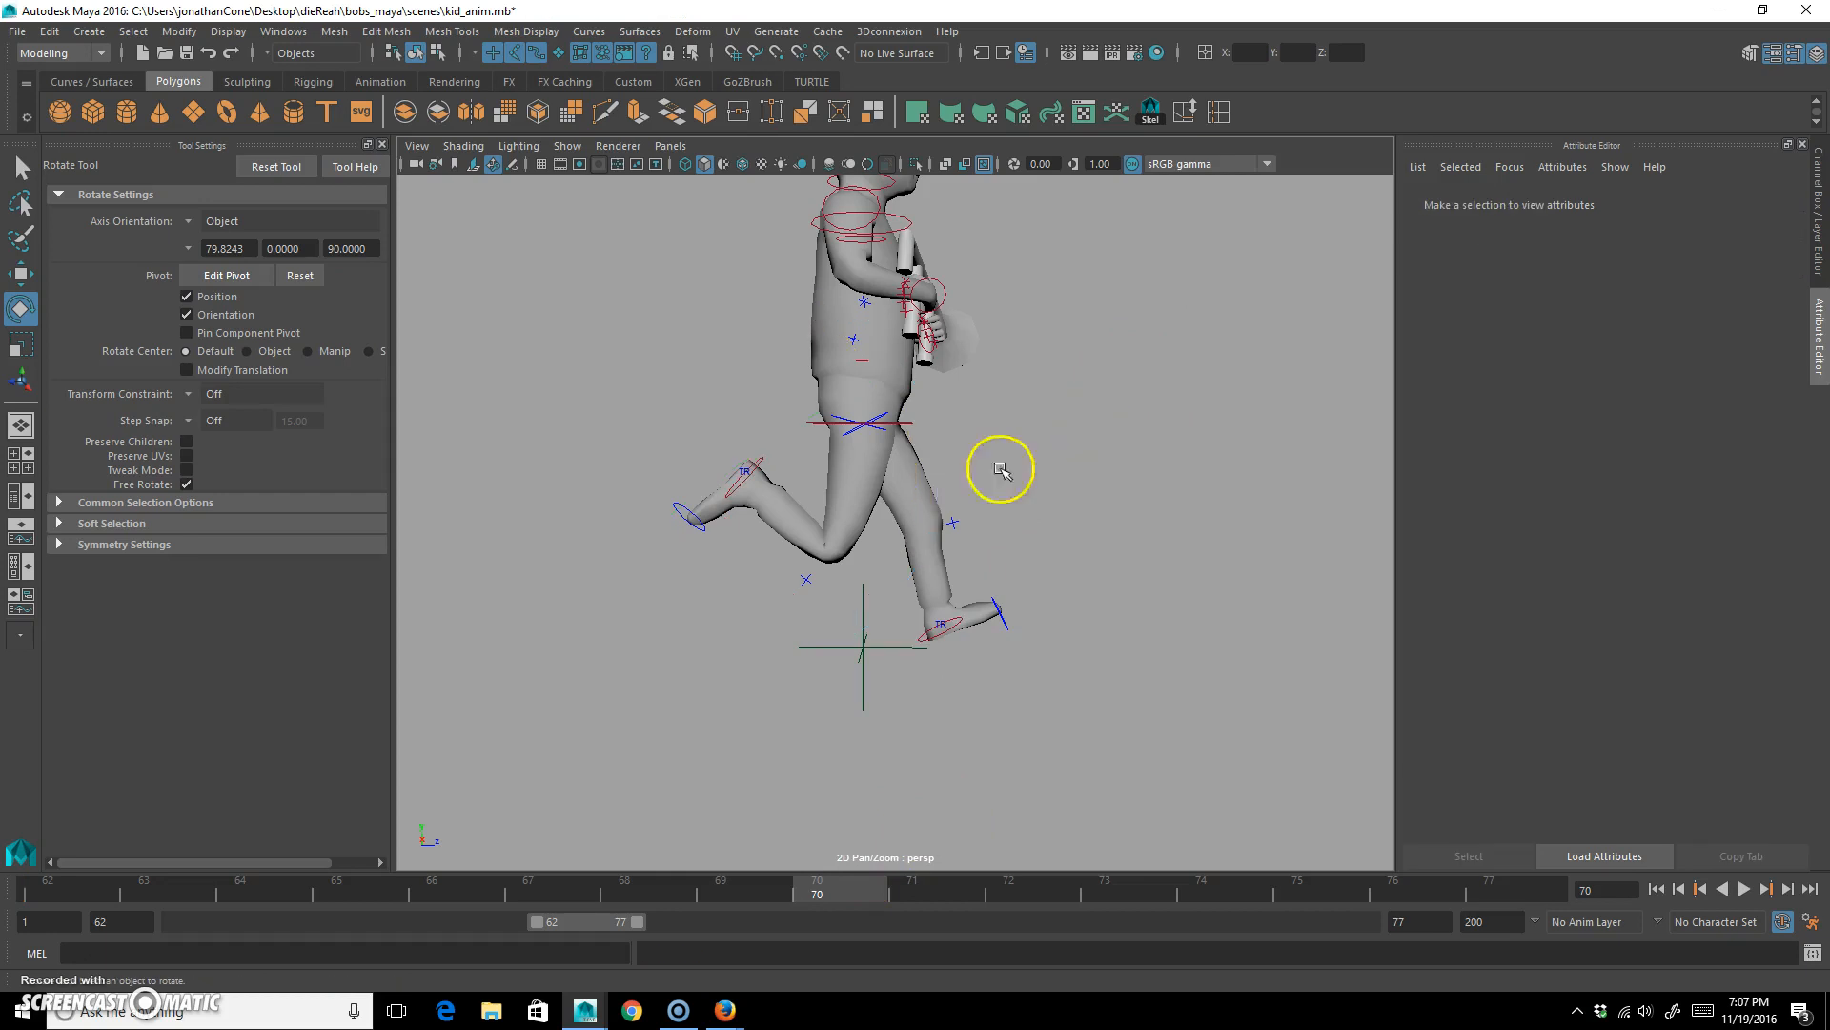
At frame 70, move the right ankle control forward to about Y 0.280, Z 1.199 and rotate it to about -31.7 degrees in Z.
{"action": "left_click", "coordinate": [753, 467]}
{"action": "key", "text": "w"}
{"action": "middle_click_drag", "start_coordinate": [746, 670], "coordinate": [946, 815]}
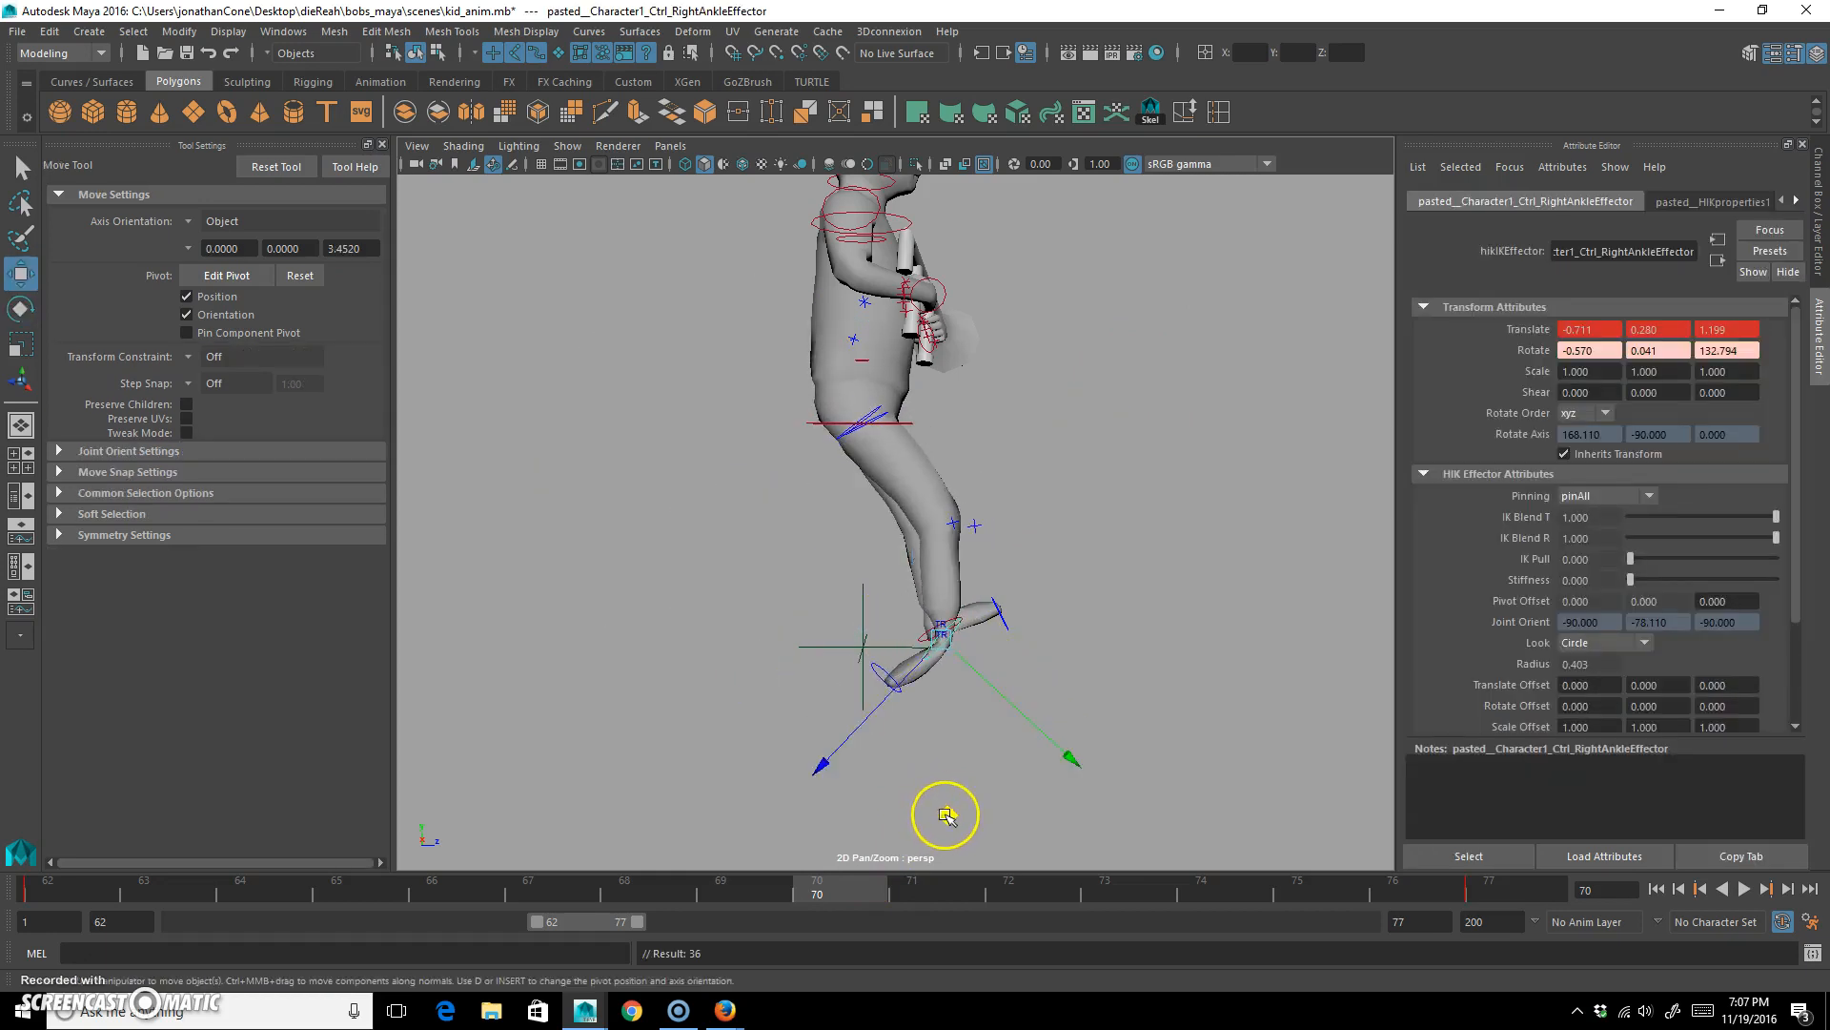
{"action": "key", "text": "e"}
{"action": "left_click_drag", "start_coordinate": [1054, 505], "coordinate": [696, 860]}
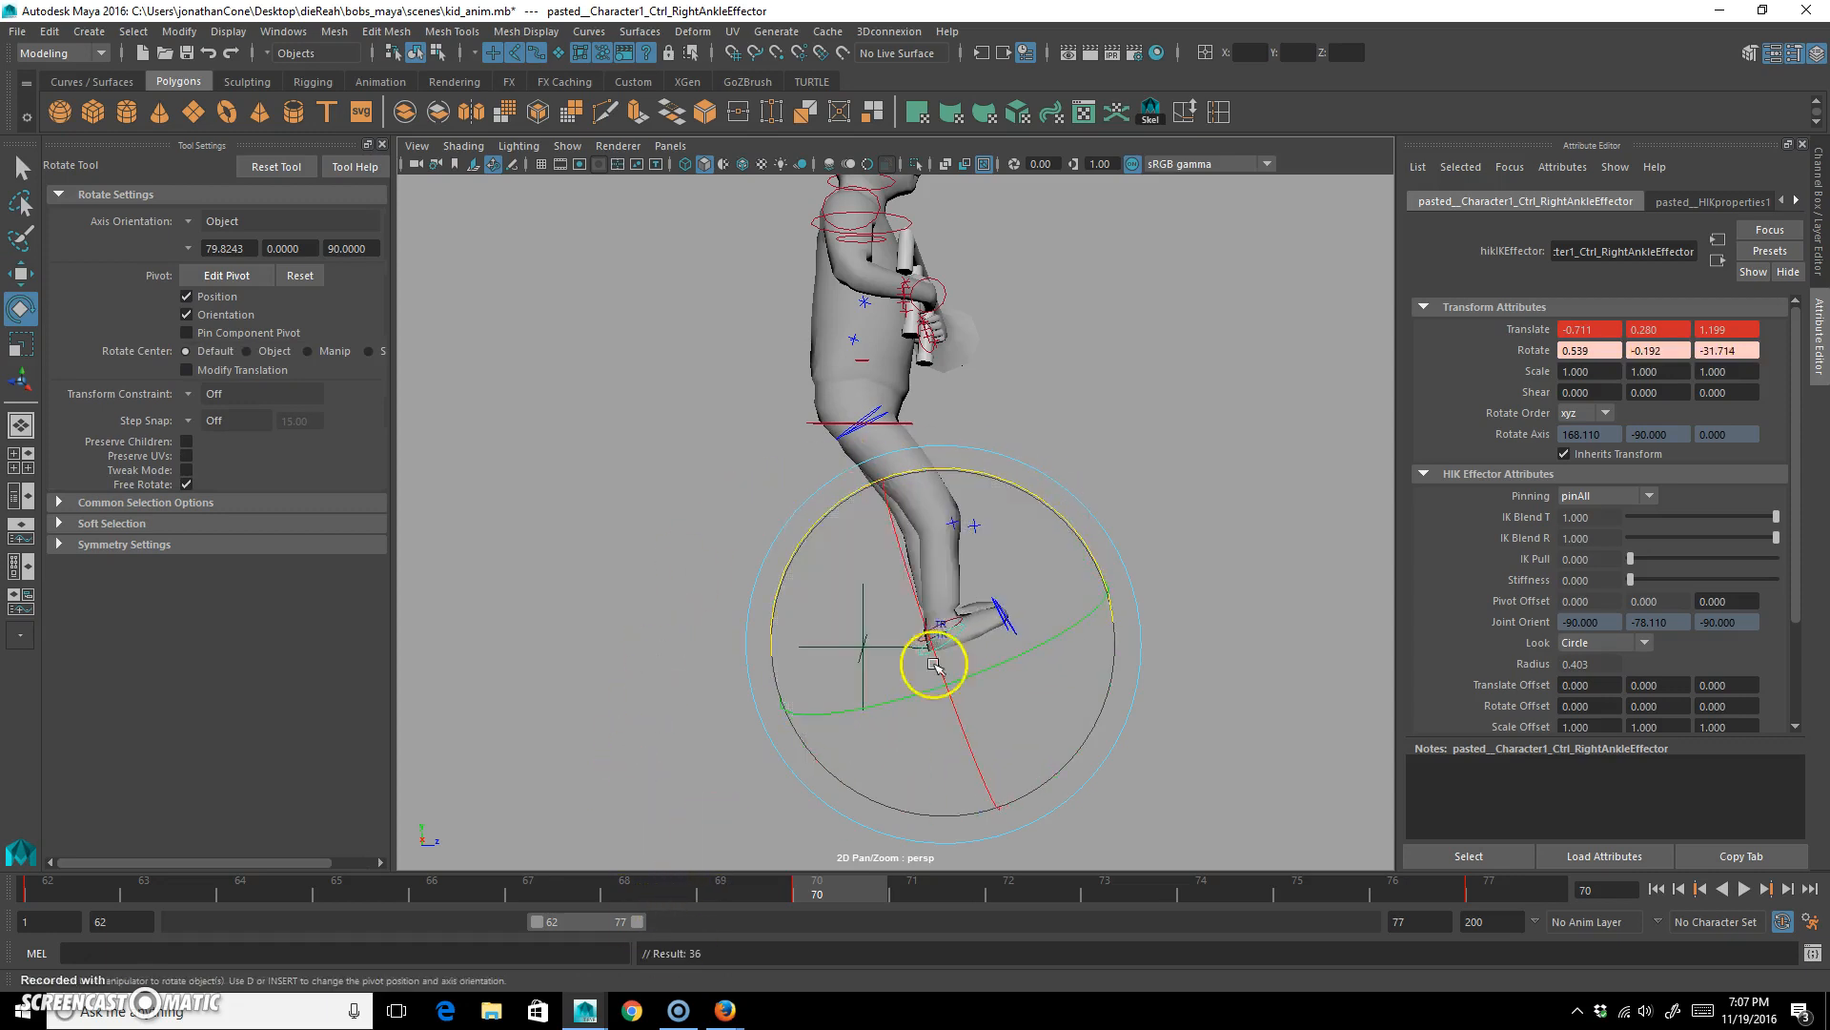
Move the left ankle control up and back to about Y 2.580, Z -2.190 at frame 70.
{"action": "left_click", "coordinate": [907, 559]}
{"action": "left_click", "coordinate": [958, 649]}
{"action": "key", "text": "w"}
{"action": "key", "text": "e"}
{"action": "key", "text": "w"}
{"action": "left_click_drag", "start_coordinate": [997, 667], "coordinate": [1008, 484], "text": "alt"}
{"action": "middle_click_drag", "start_coordinate": [1001, 461], "coordinate": [785, 298]}
Rotate the left ankle control to about 122.8 degrees in Z, adjust it to about Y 2.649, Z -1.842, and key its translation.
{"action": "key", "text": "e"}
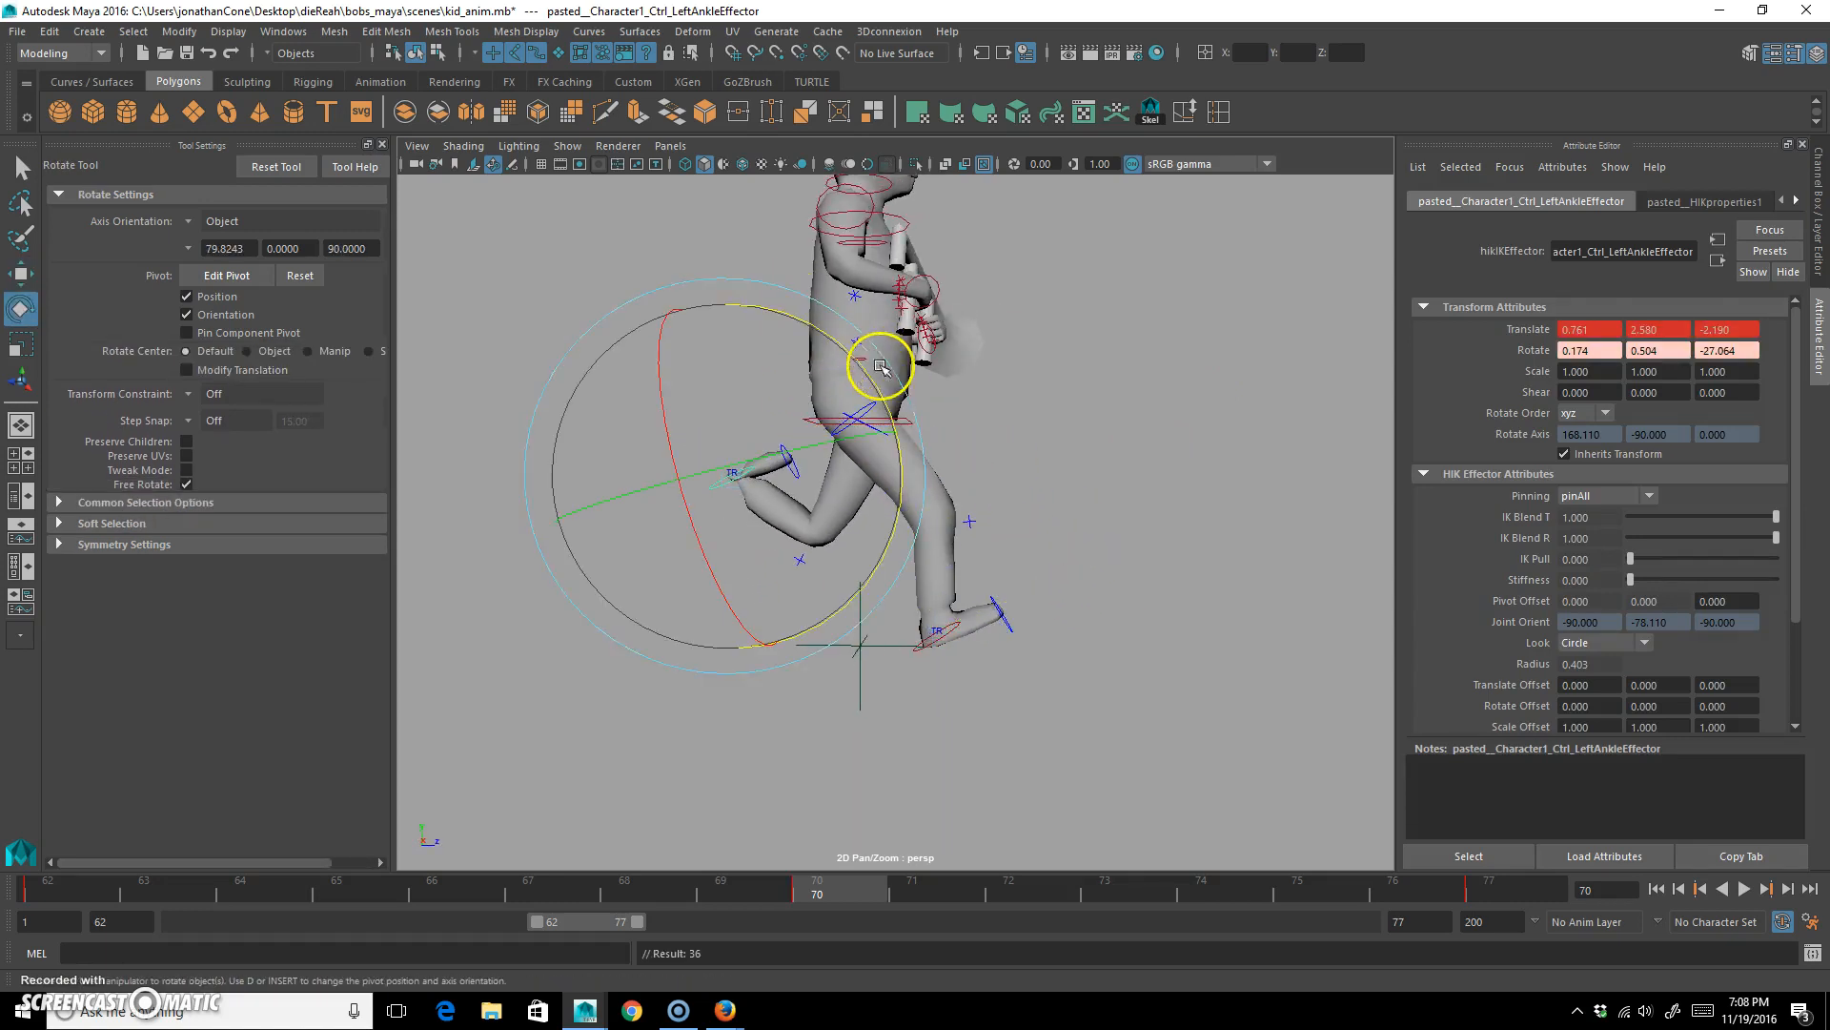
{"action": "middle_click_drag", "start_coordinate": [863, 365], "coordinate": [609, 751]}
{"action": "key", "text": "w"}
{"action": "middle_click_drag", "start_coordinate": [764, 667], "coordinate": [791, 652]}
{"action": "key", "text": "shift+w"}
Try lowering the hips control to about Y 3.099 with a key at frame 63, and undo it.
{"action": "left_click_drag", "start_coordinate": [839, 899], "coordinate": [43, 858]}
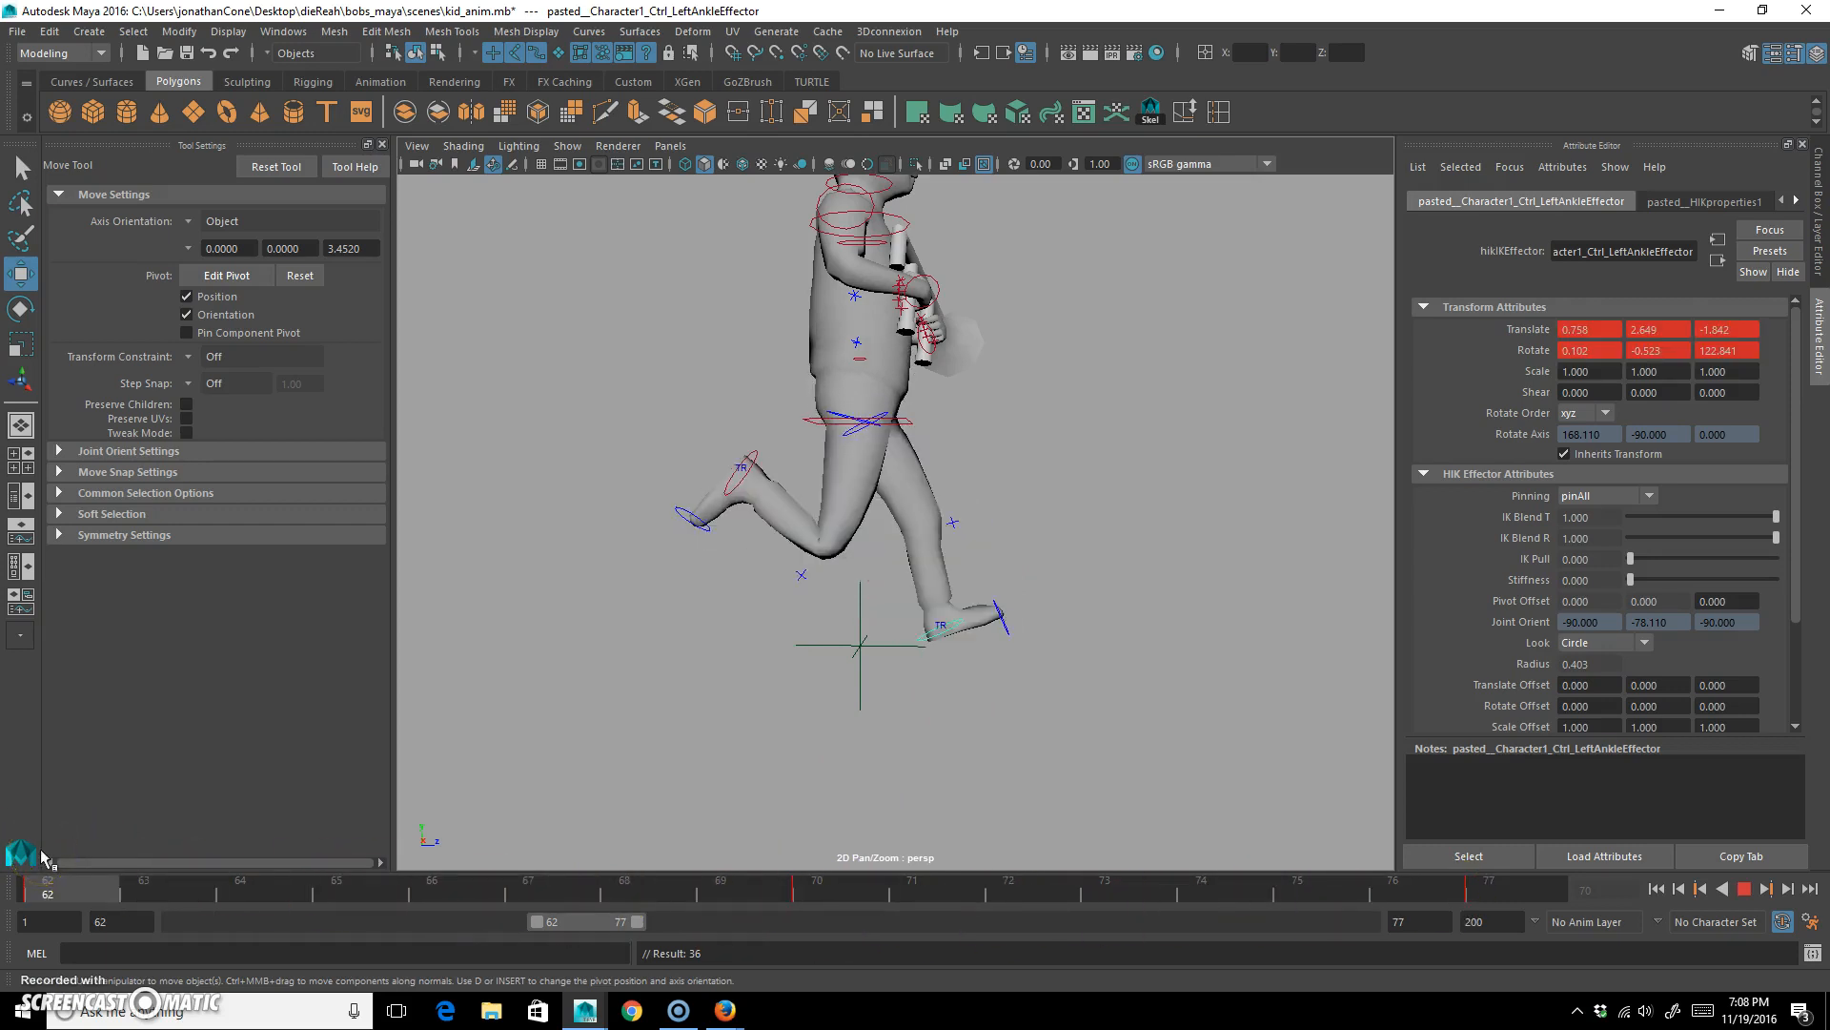
{"action": "left_click_drag", "start_coordinate": [80, 863], "coordinate": [208, 896]}
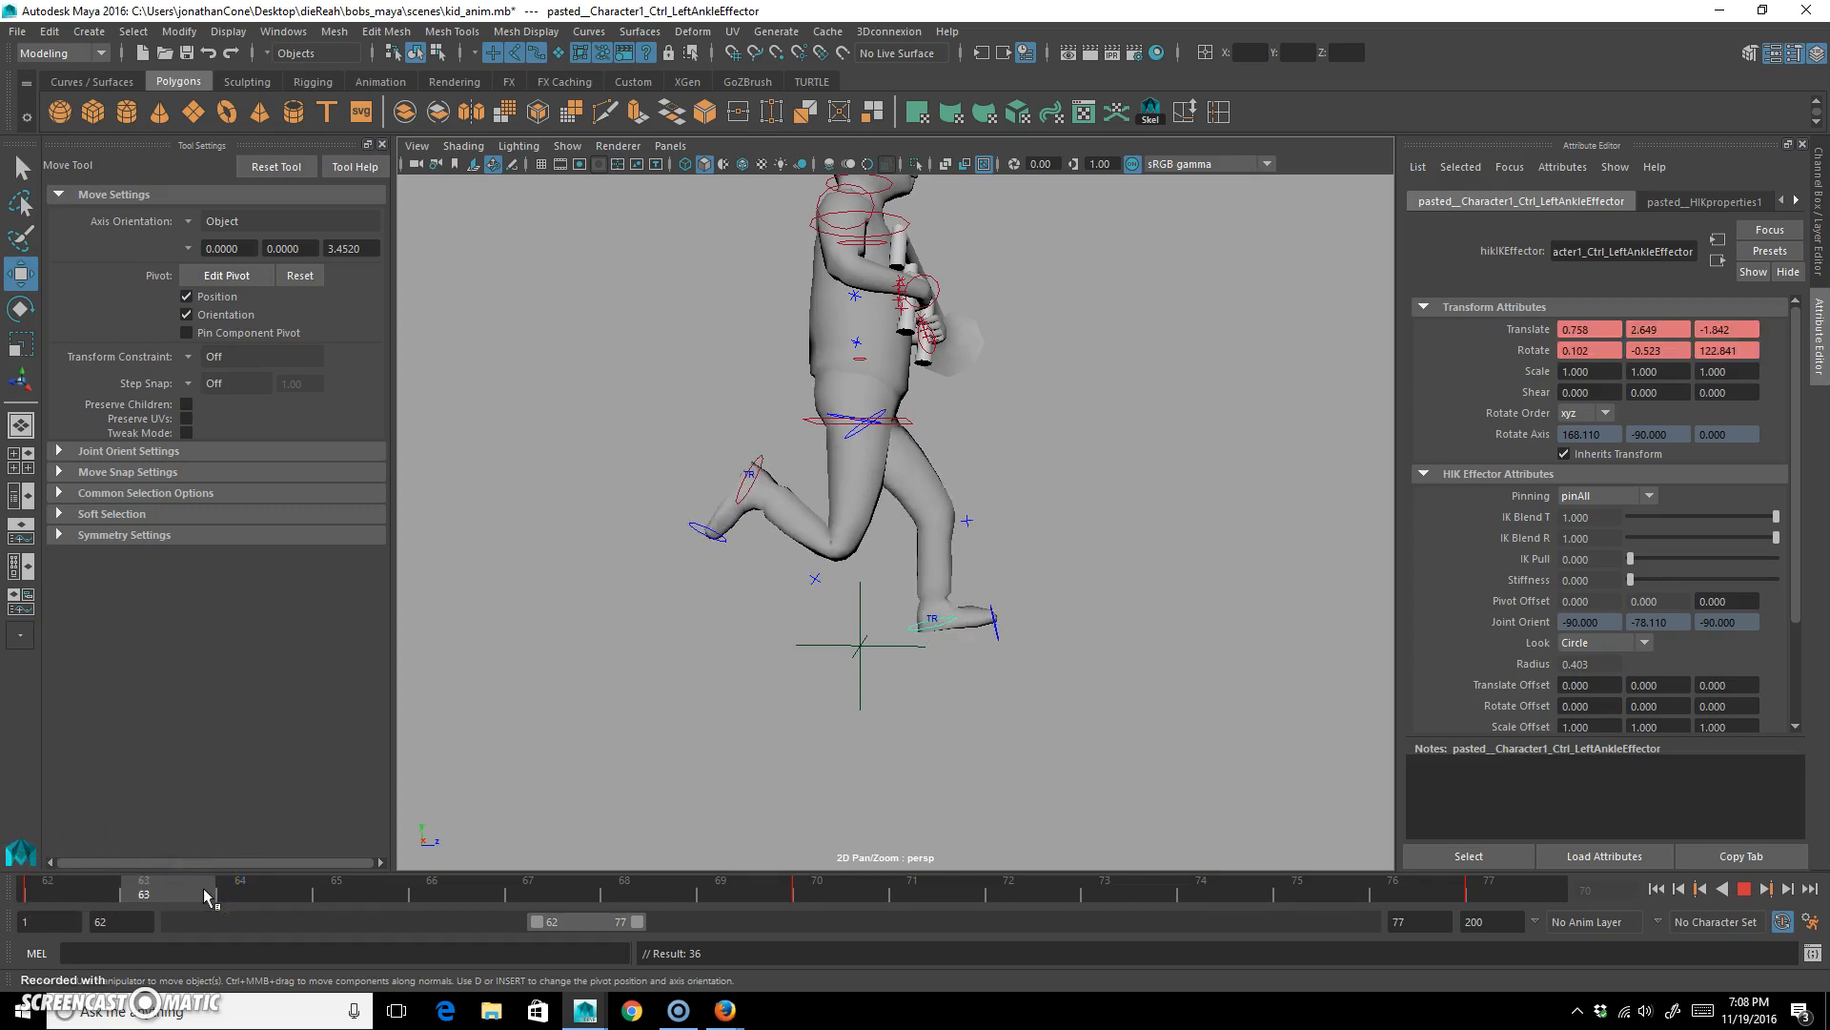
{"action": "left_click", "coordinate": [811, 419]}
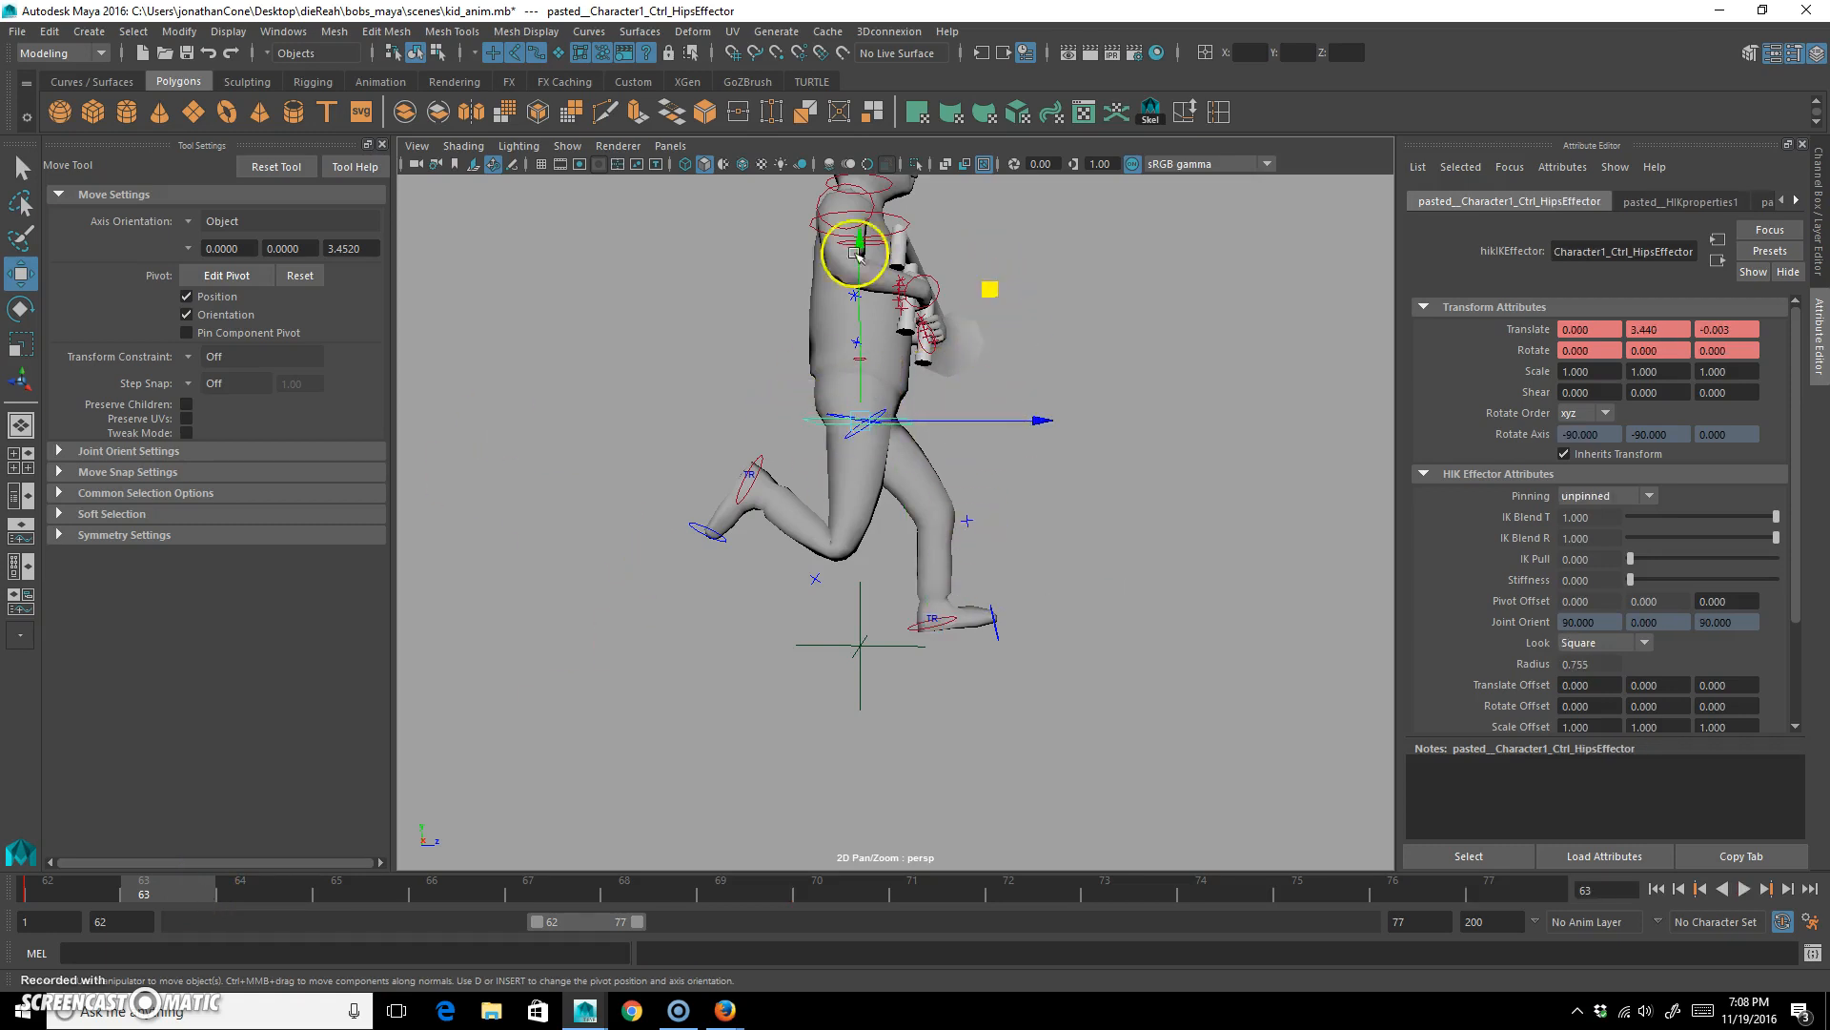
{"action": "middle_click_drag", "start_coordinate": [858, 238], "coordinate": [861, 264]}
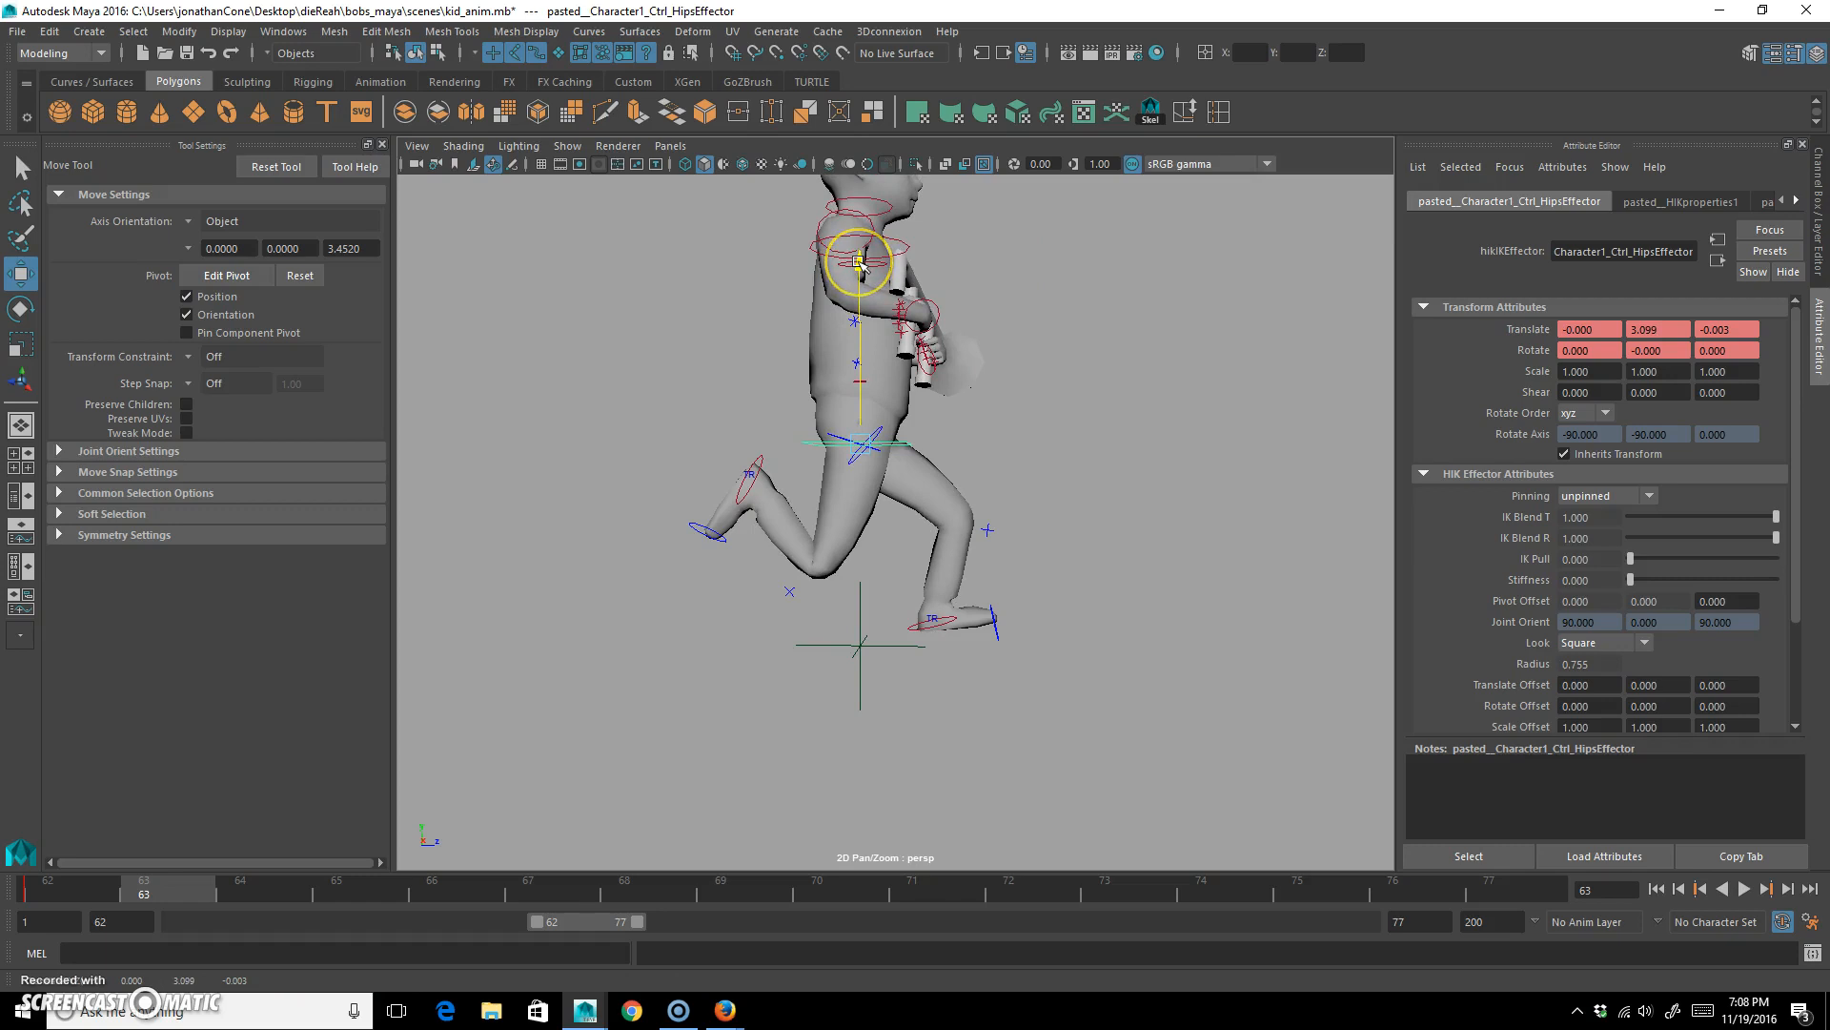
{"action": "key", "text": "s"}
{"action": "left_click", "coordinate": [899, 551]}
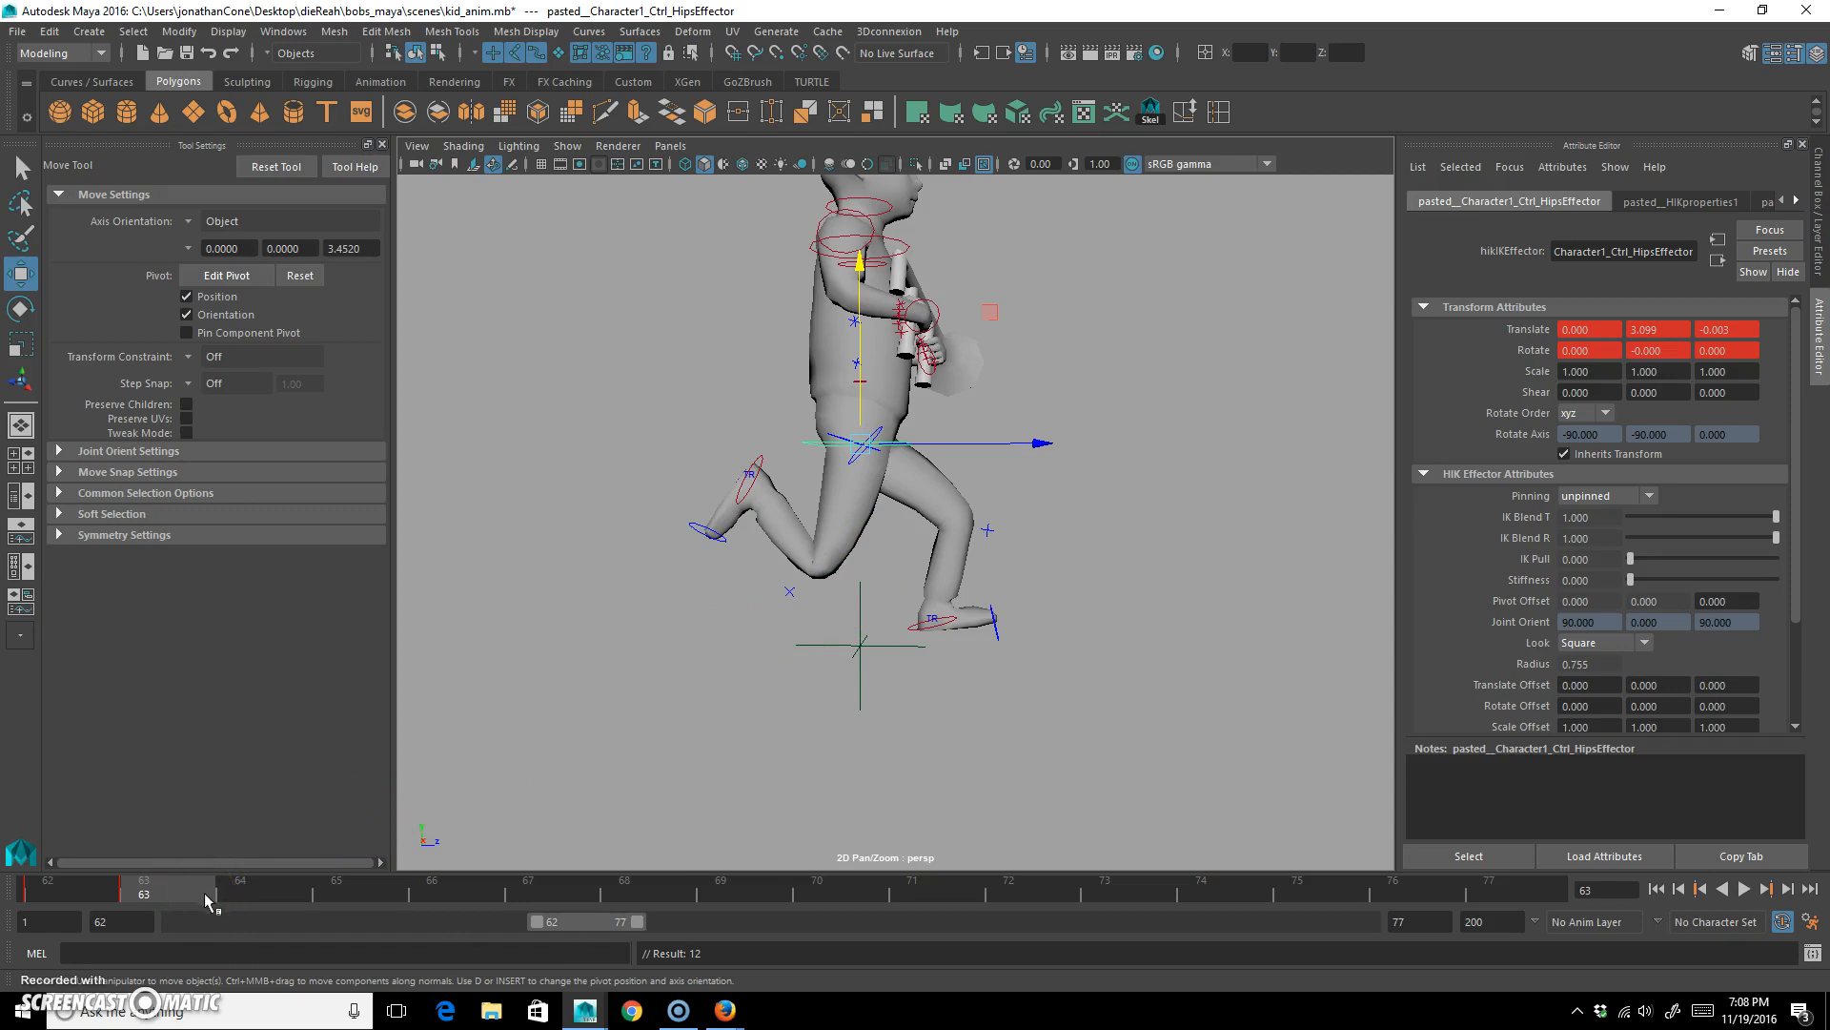
{"action": "key", "text": "ctrl+z"}
Key the hips control at frames 70 and 77 and play back the run cycle.
{"action": "left_click_drag", "start_coordinate": [190, 894], "coordinate": [323, 896]}
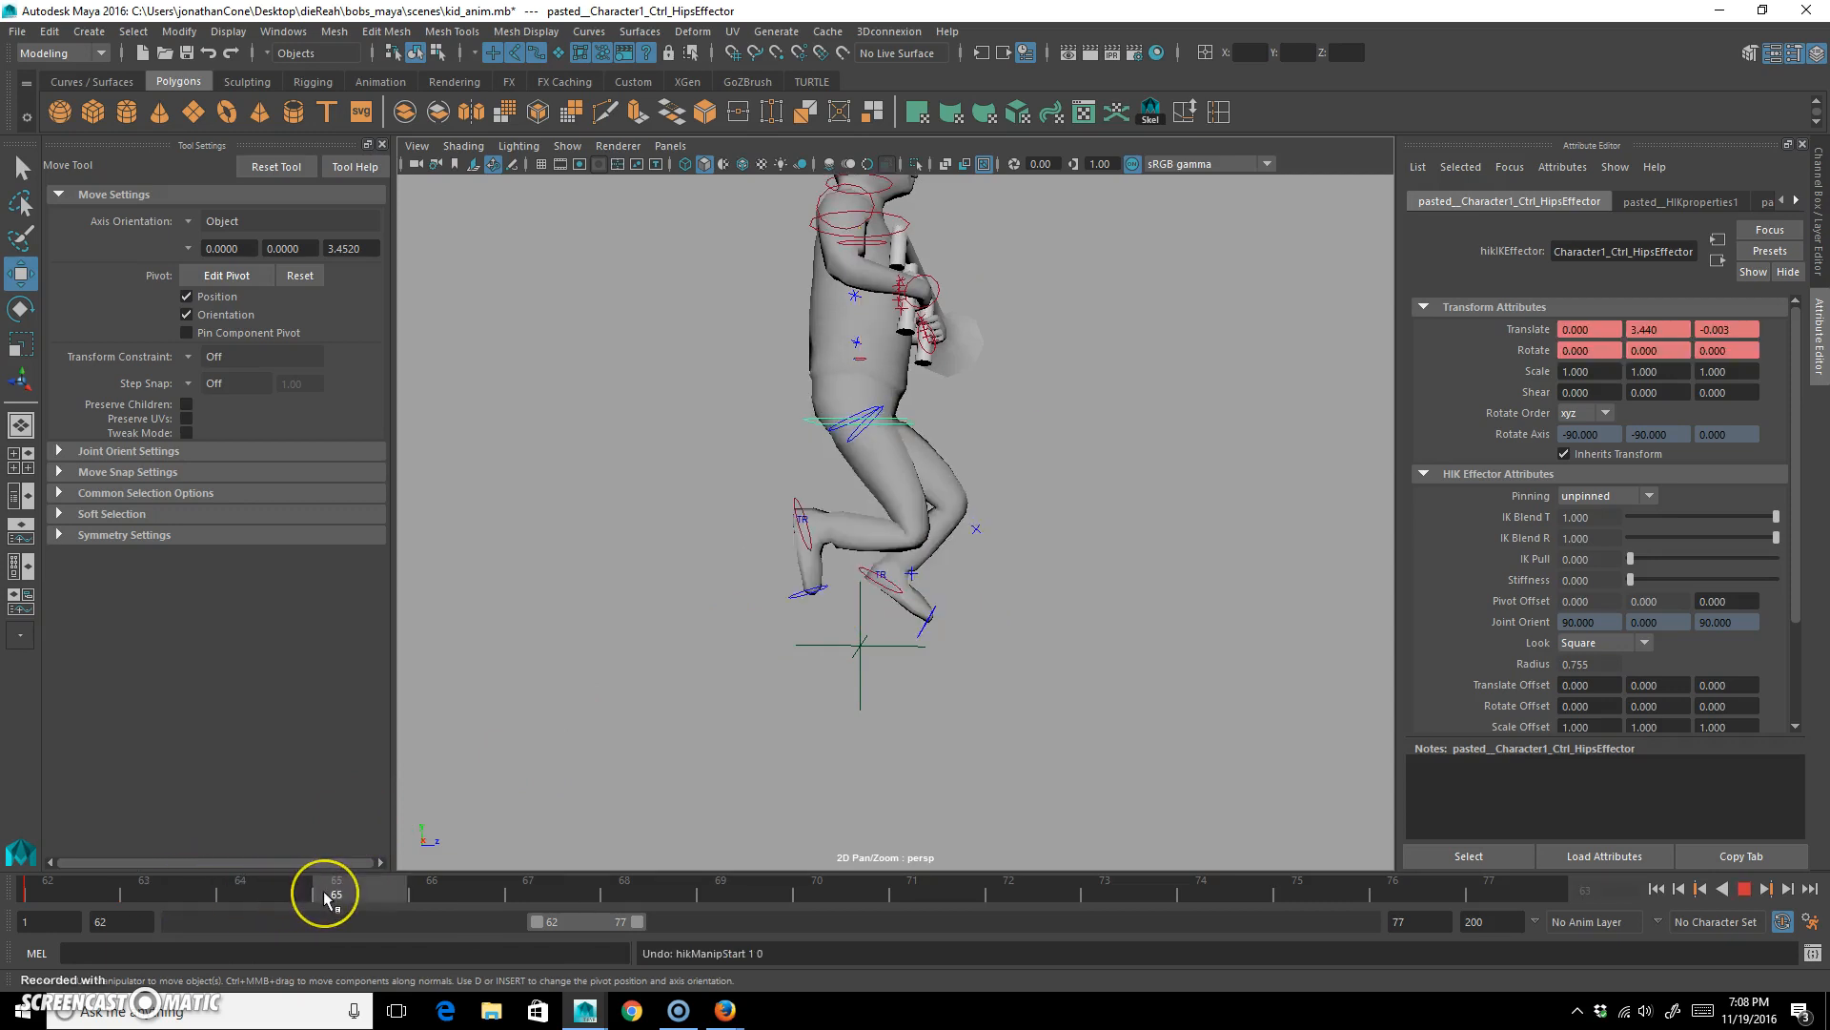
{"action": "left_click", "coordinate": [797, 518]}
{"action": "left_click", "coordinate": [815, 421]}
{"action": "left_click_drag", "start_coordinate": [375, 891], "coordinate": [14, 896]}
{"action": "key", "text": "alt+v"}
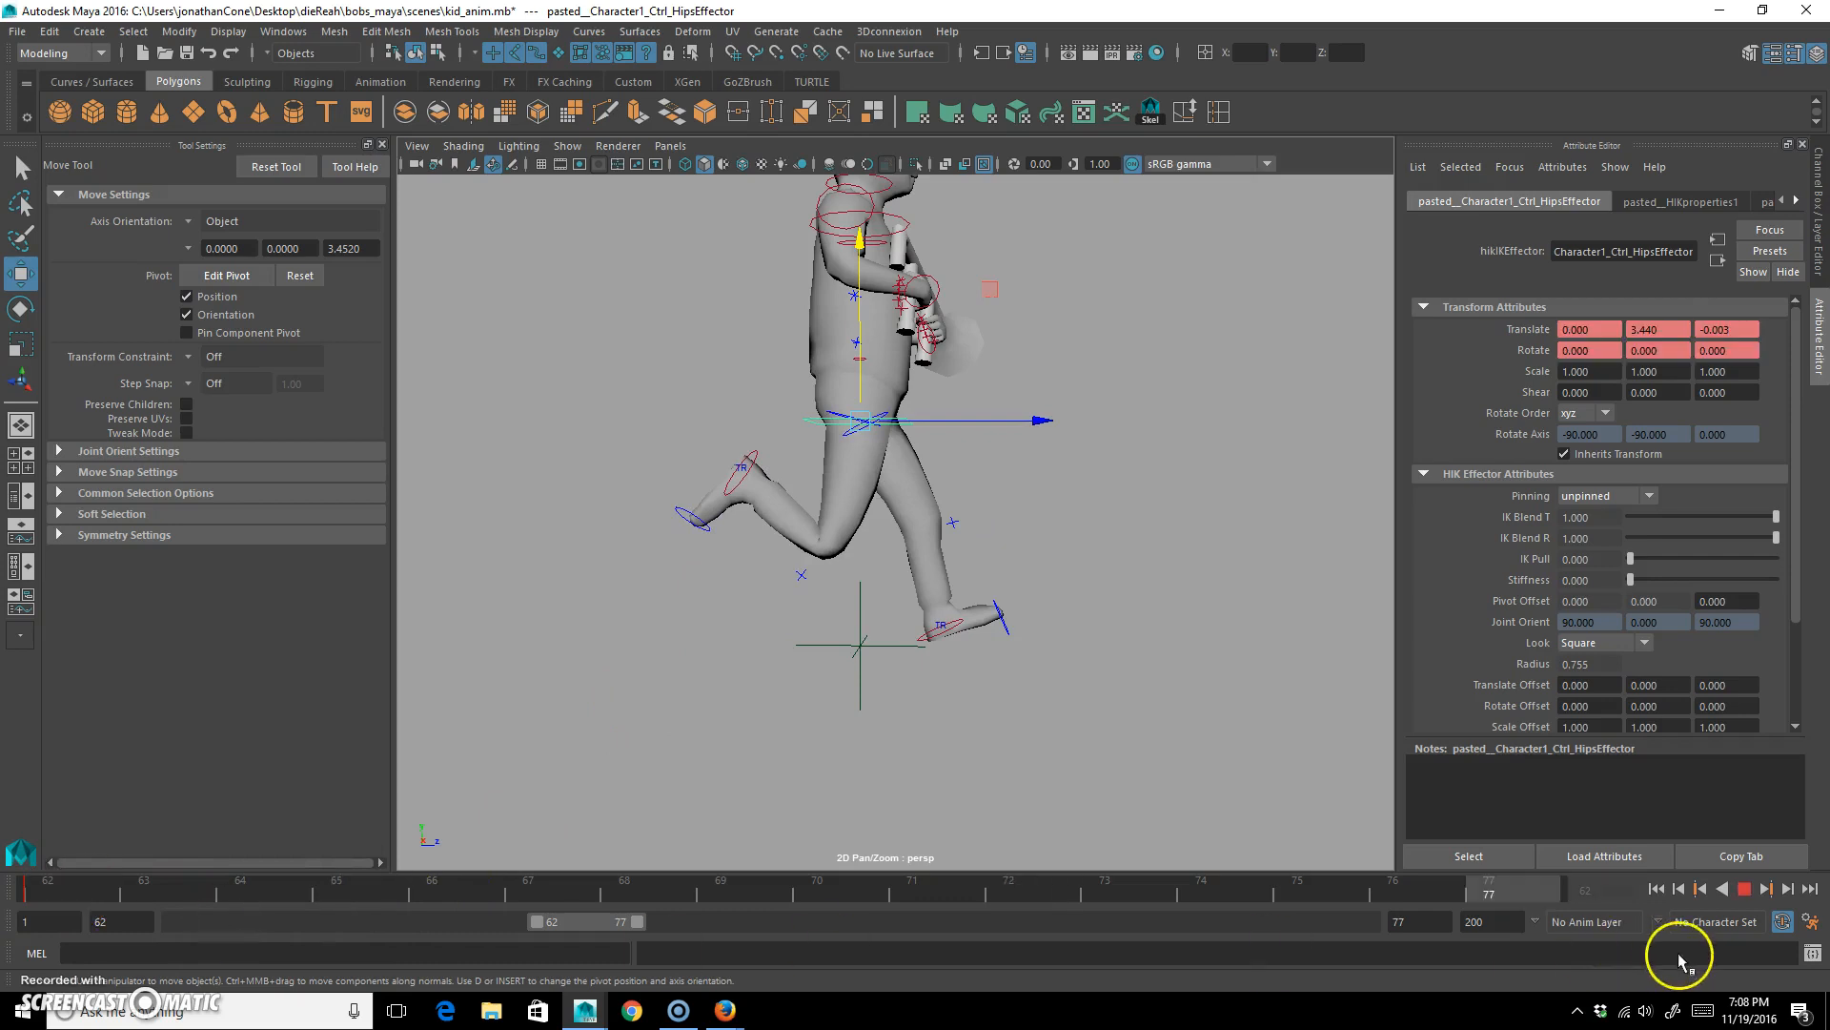
{"action": "left_click_drag", "start_coordinate": [1296, 900], "coordinate": [434, 877]}
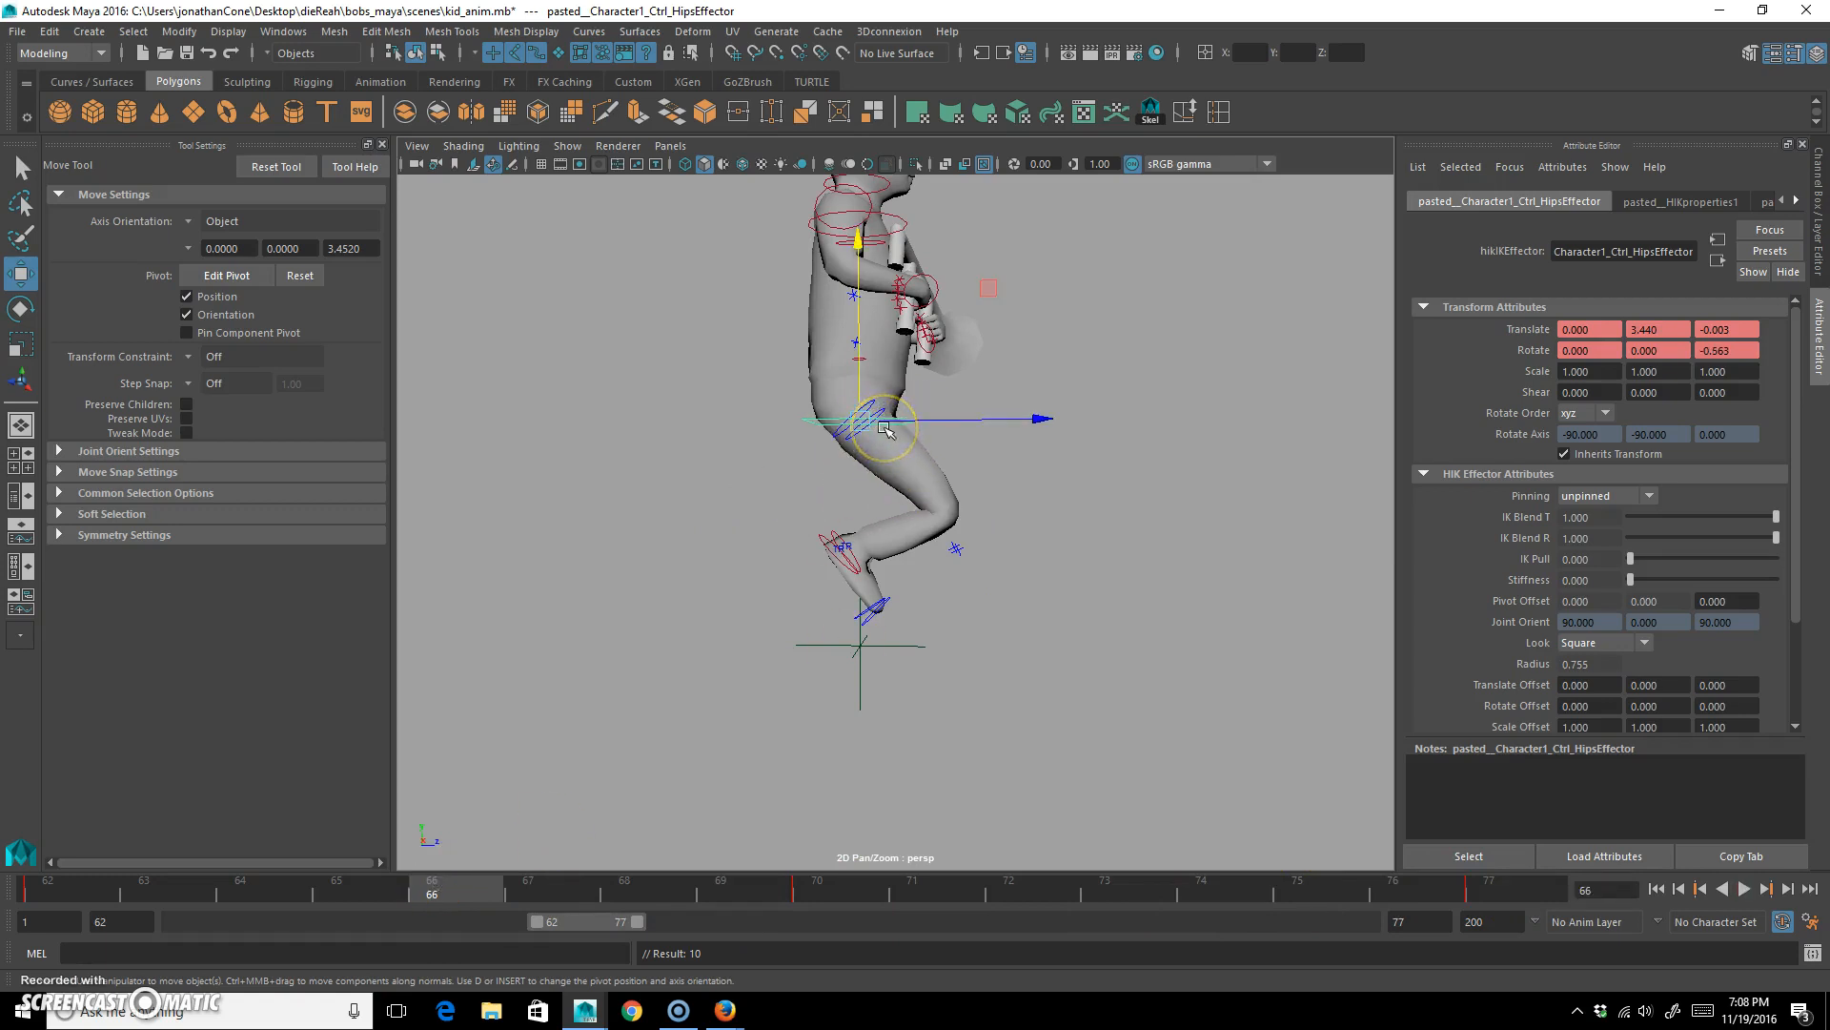
At frame 65, set the left ankle control's Translate Y to 0.
{"action": "left_click_drag", "start_coordinate": [779, 557], "coordinate": [865, 572], "text": "alt"}
{"action": "left_click_drag", "start_coordinate": [50, 887], "coordinate": [336, 883]}
{"action": "left_click", "coordinate": [875, 572]}
{"action": "left_click_drag", "start_coordinate": [883, 735], "coordinate": [801, 735], "text": "alt"}
{"action": "left_click", "coordinate": [1818, 254]}
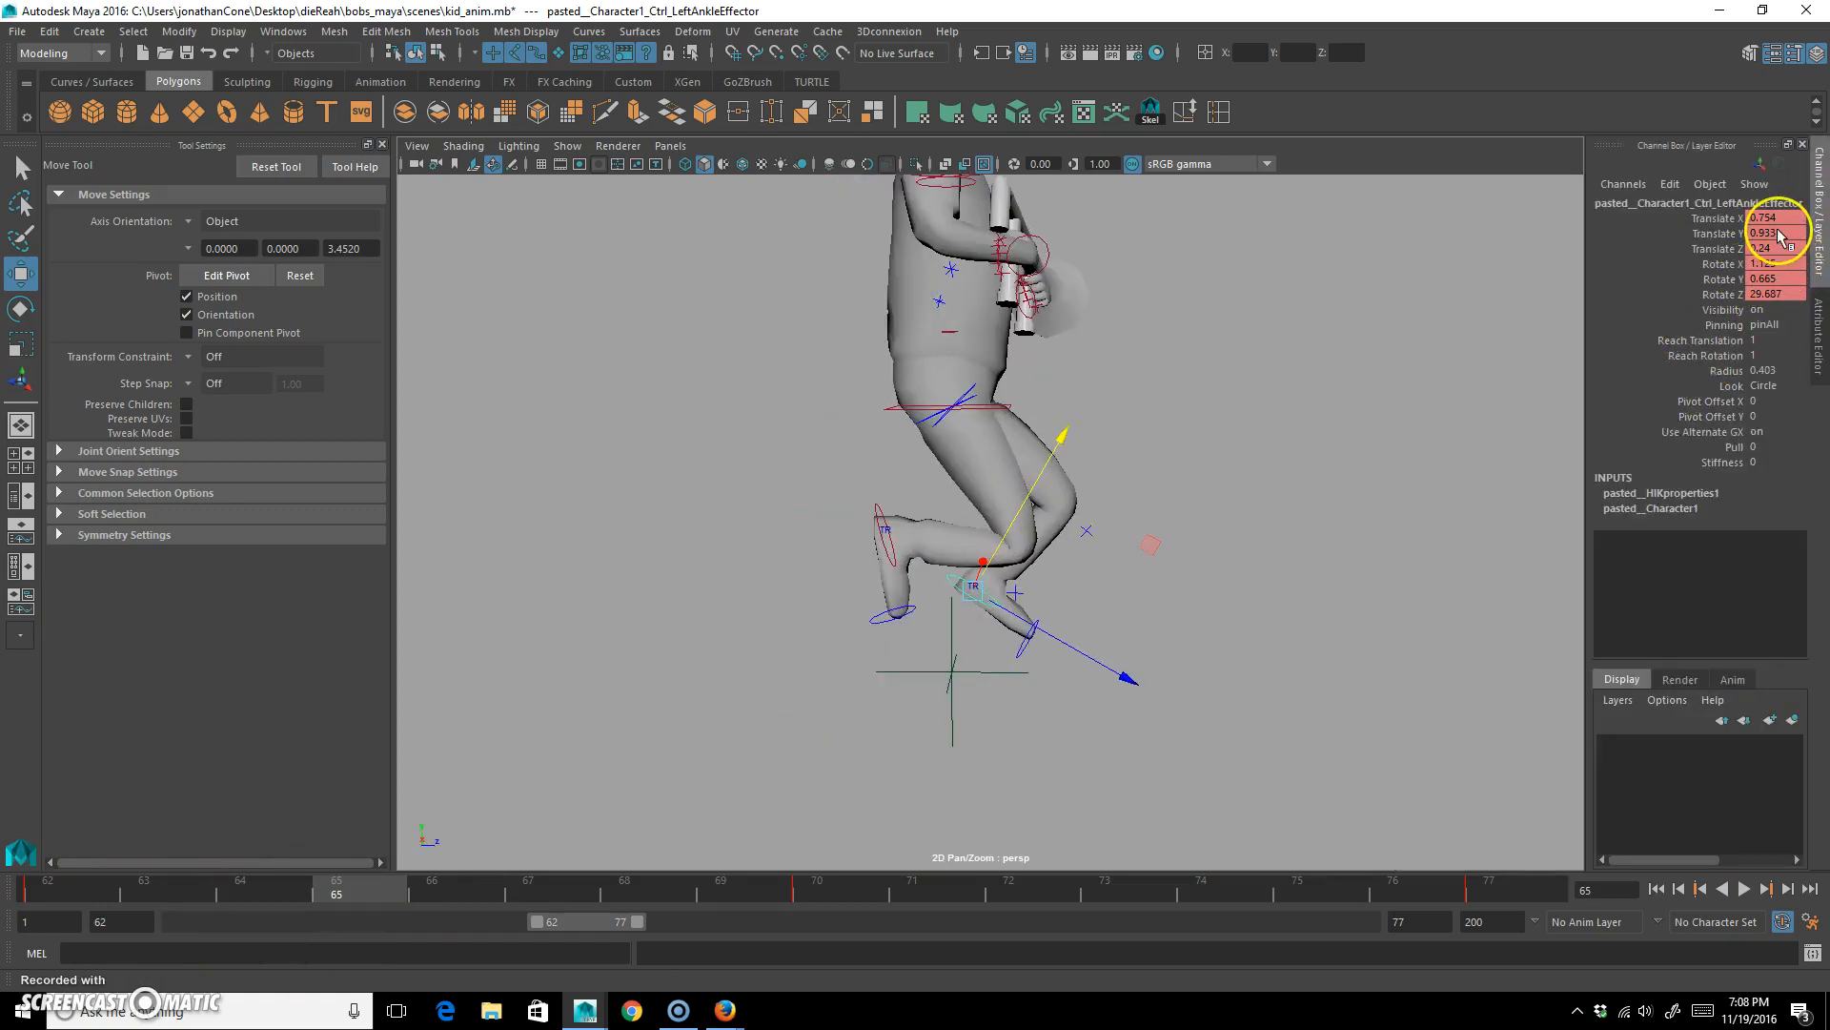
{"action": "type", "text": "0"}
{"action": "key", "text": "Return"}
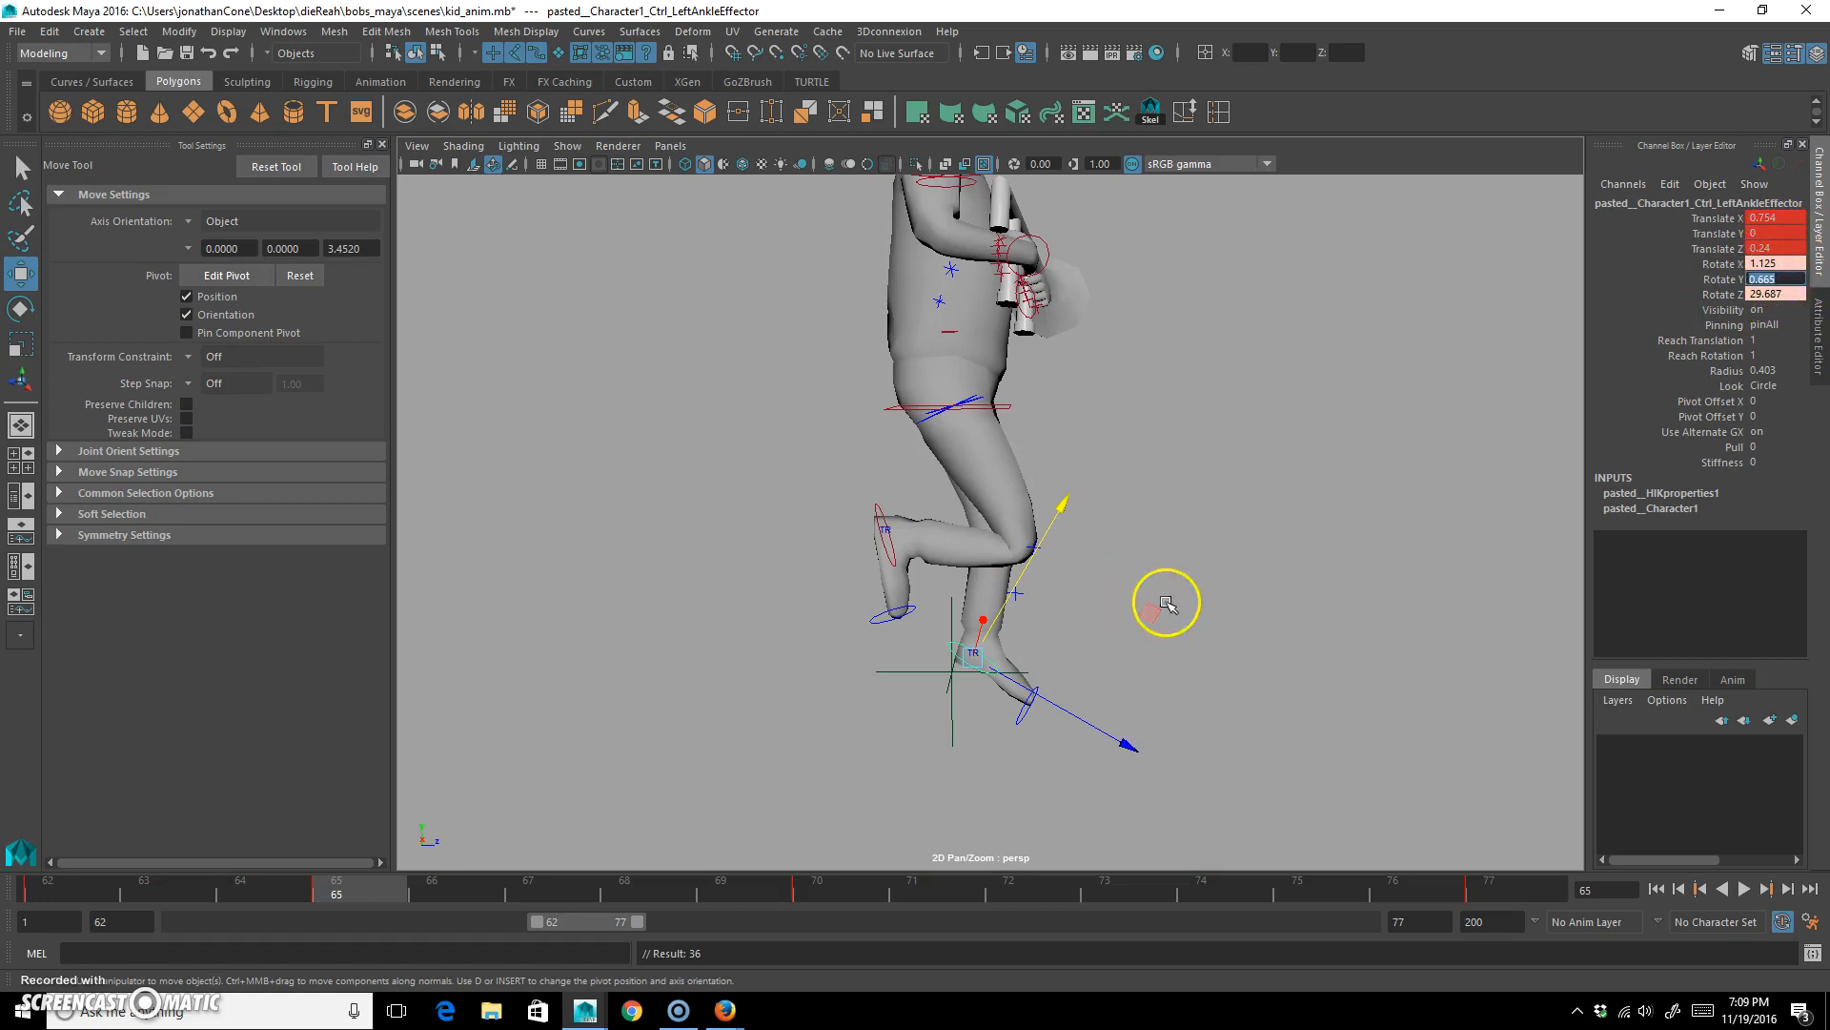
Set the left ankle control's Rotate Z to 0 to flatten the planted foot at frame 65.
{"action": "middle_click_drag", "start_coordinate": [1167, 603], "coordinate": [1152, 599], "text": "alt"}
{"action": "key", "text": "e"}
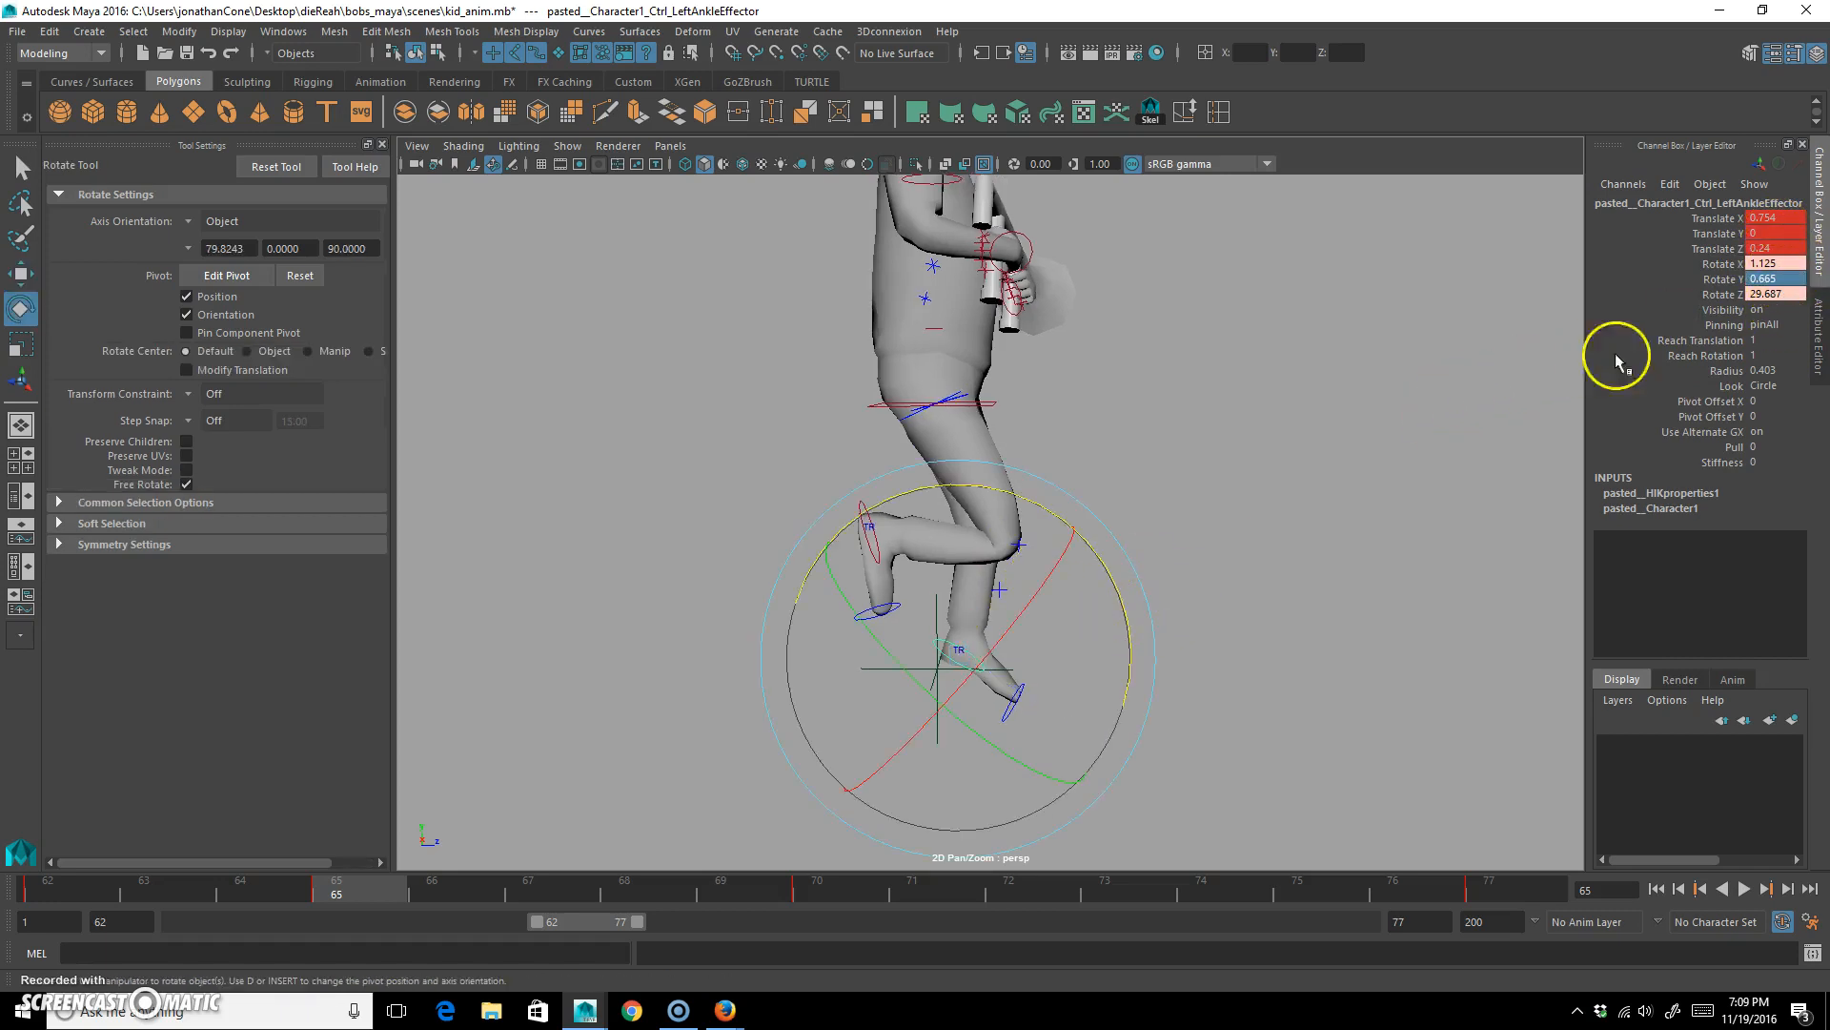
{"action": "left_click", "coordinate": [1776, 293]}
{"action": "type", "text": "0"}
{"action": "key", "text": "Return"}
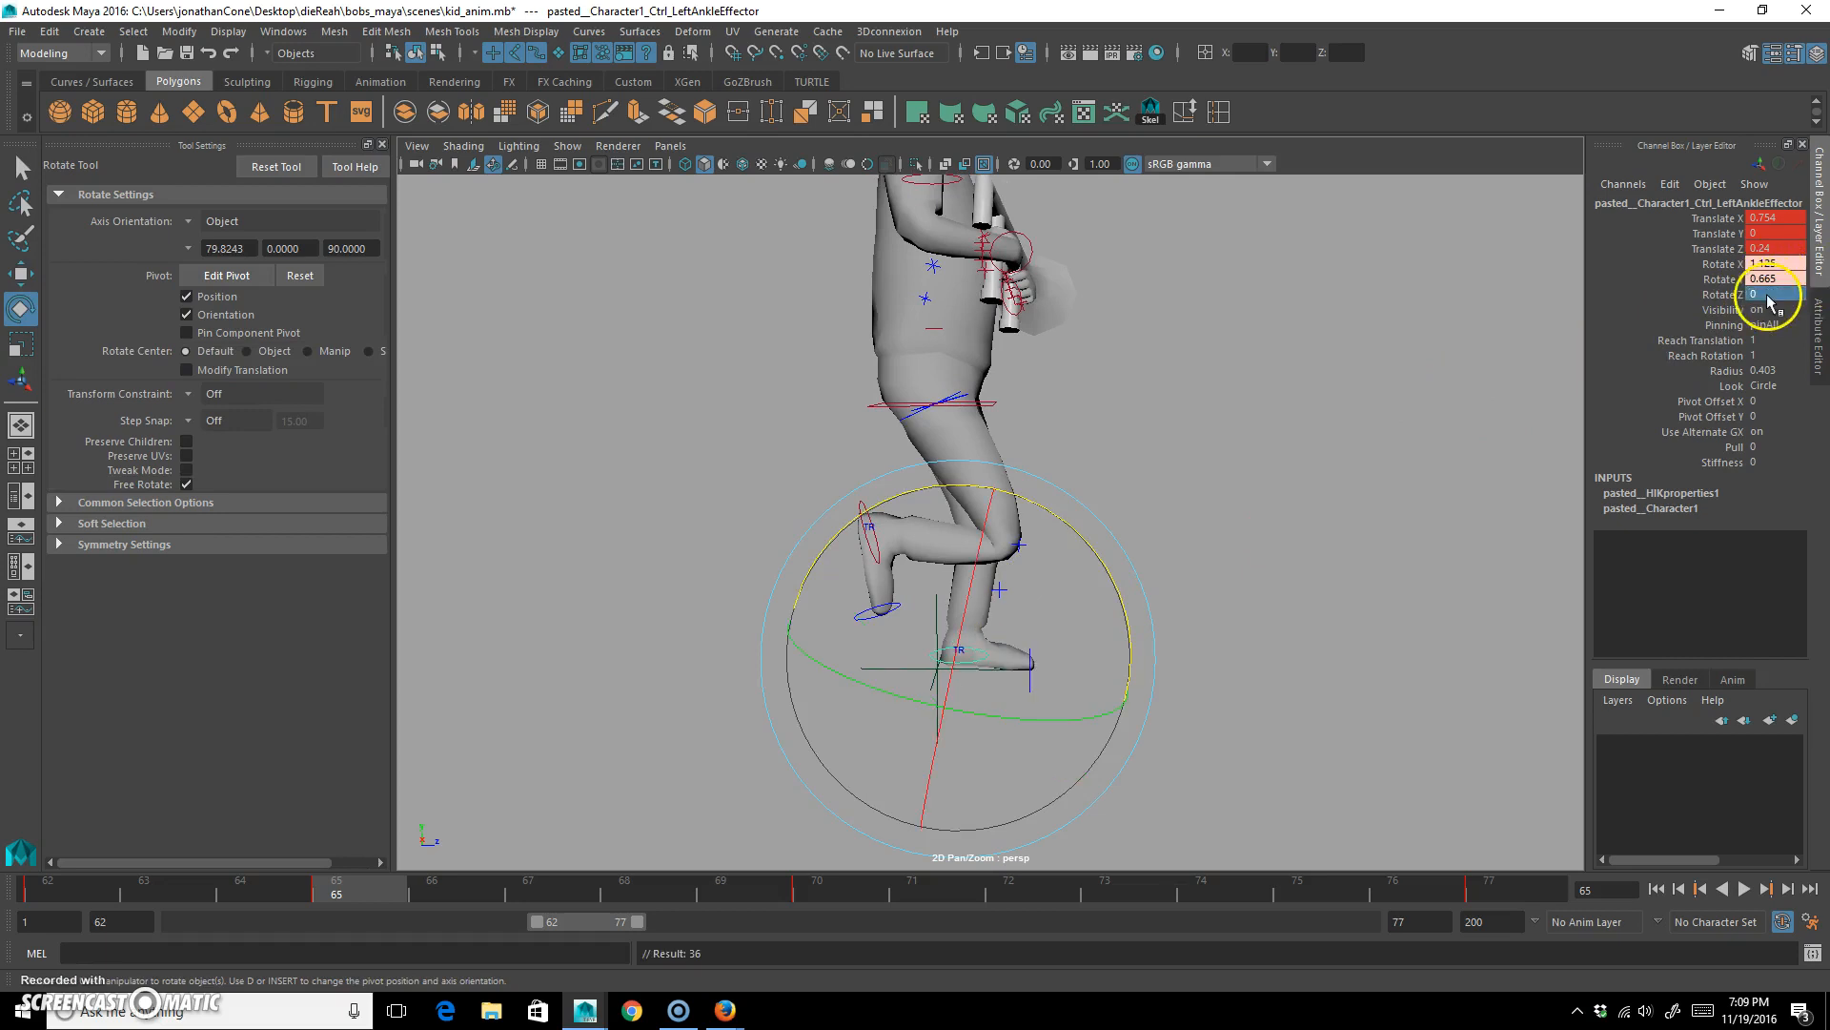
At frame 67, move the left ankle control back to about Y 0.498, Z -1.462 and rotate it to about 29.7 degrees in Z.
{"action": "key", "text": "alt+v"}
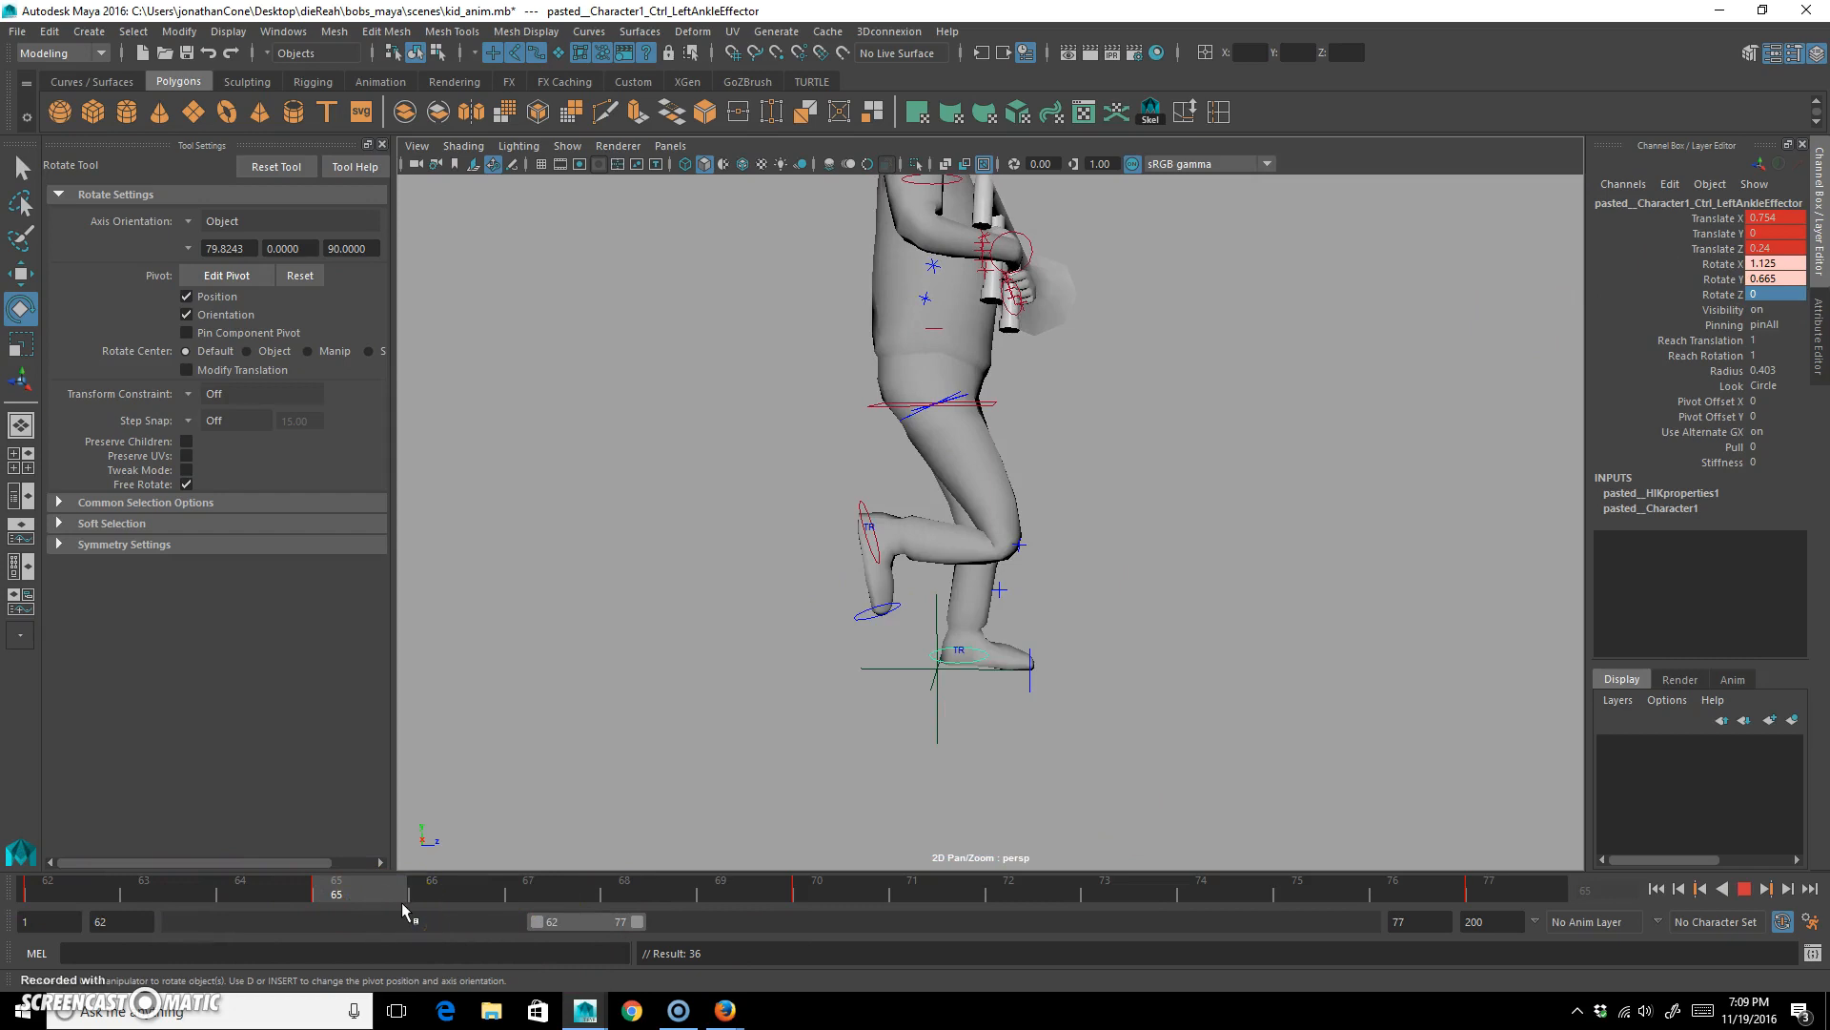
{"action": "left_click", "coordinate": [448, 902]}
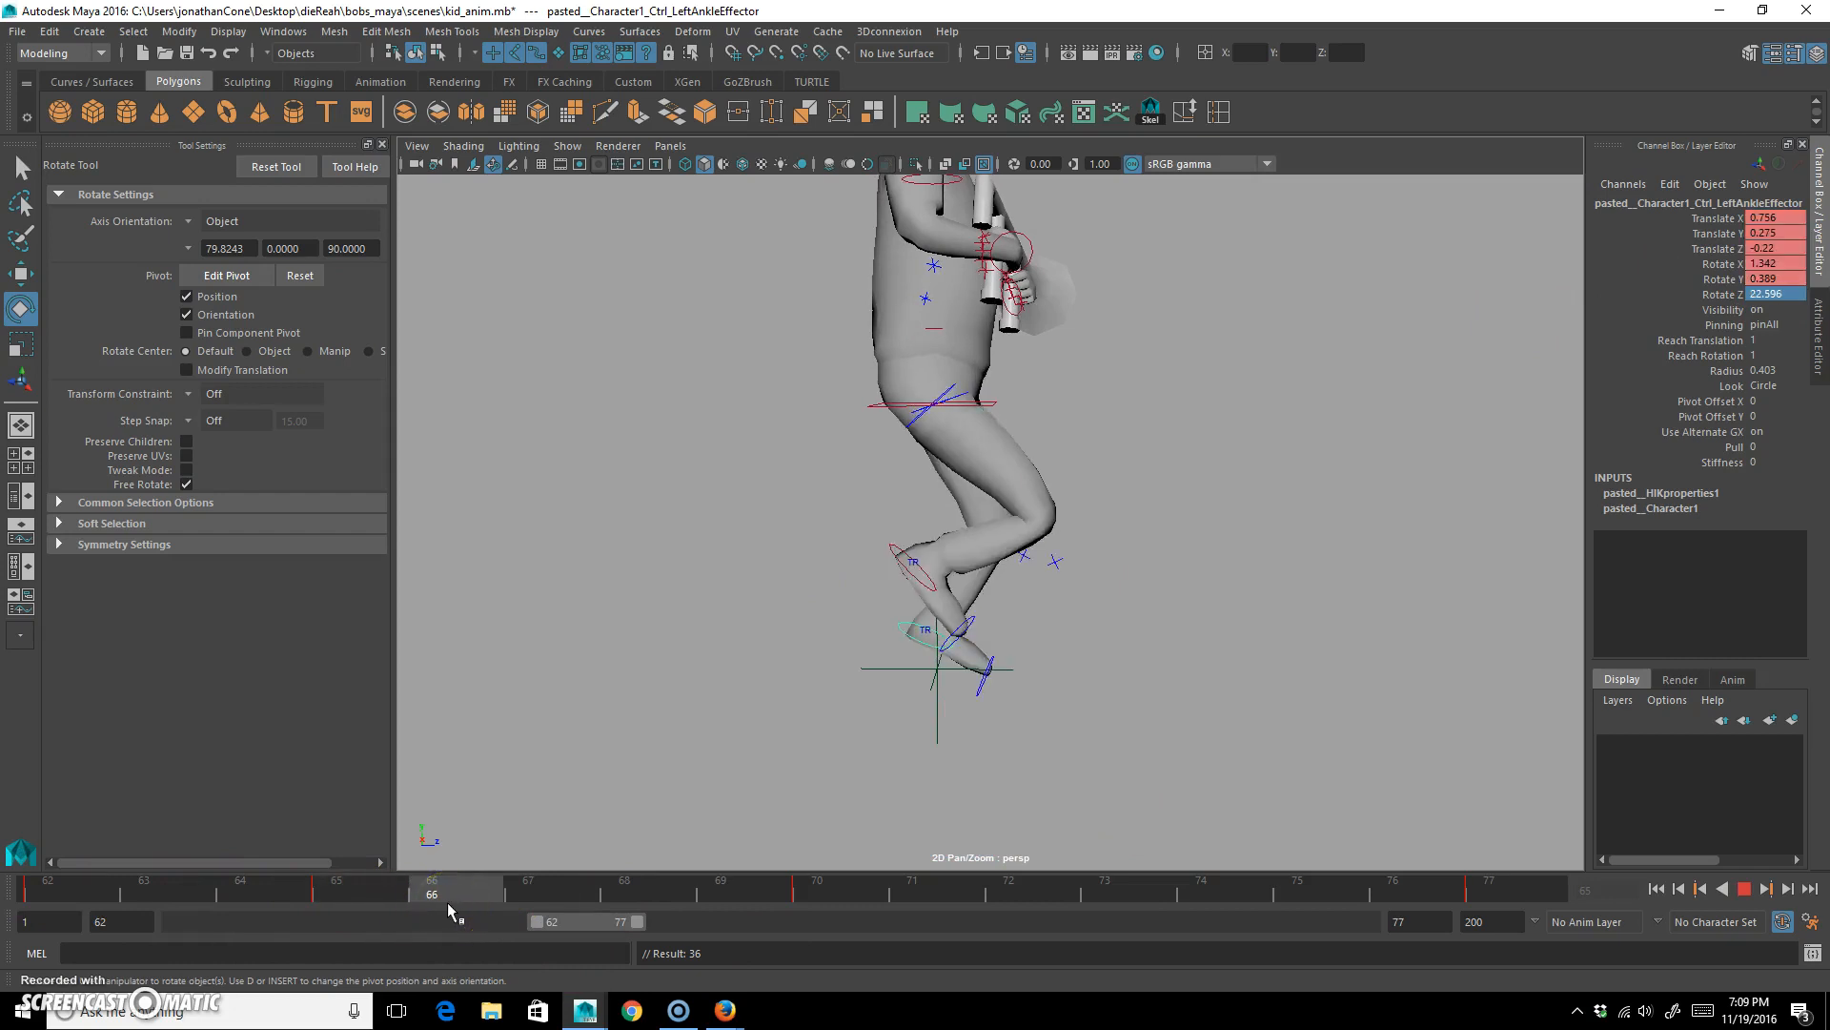
{"action": "left_click", "coordinate": [581, 877]}
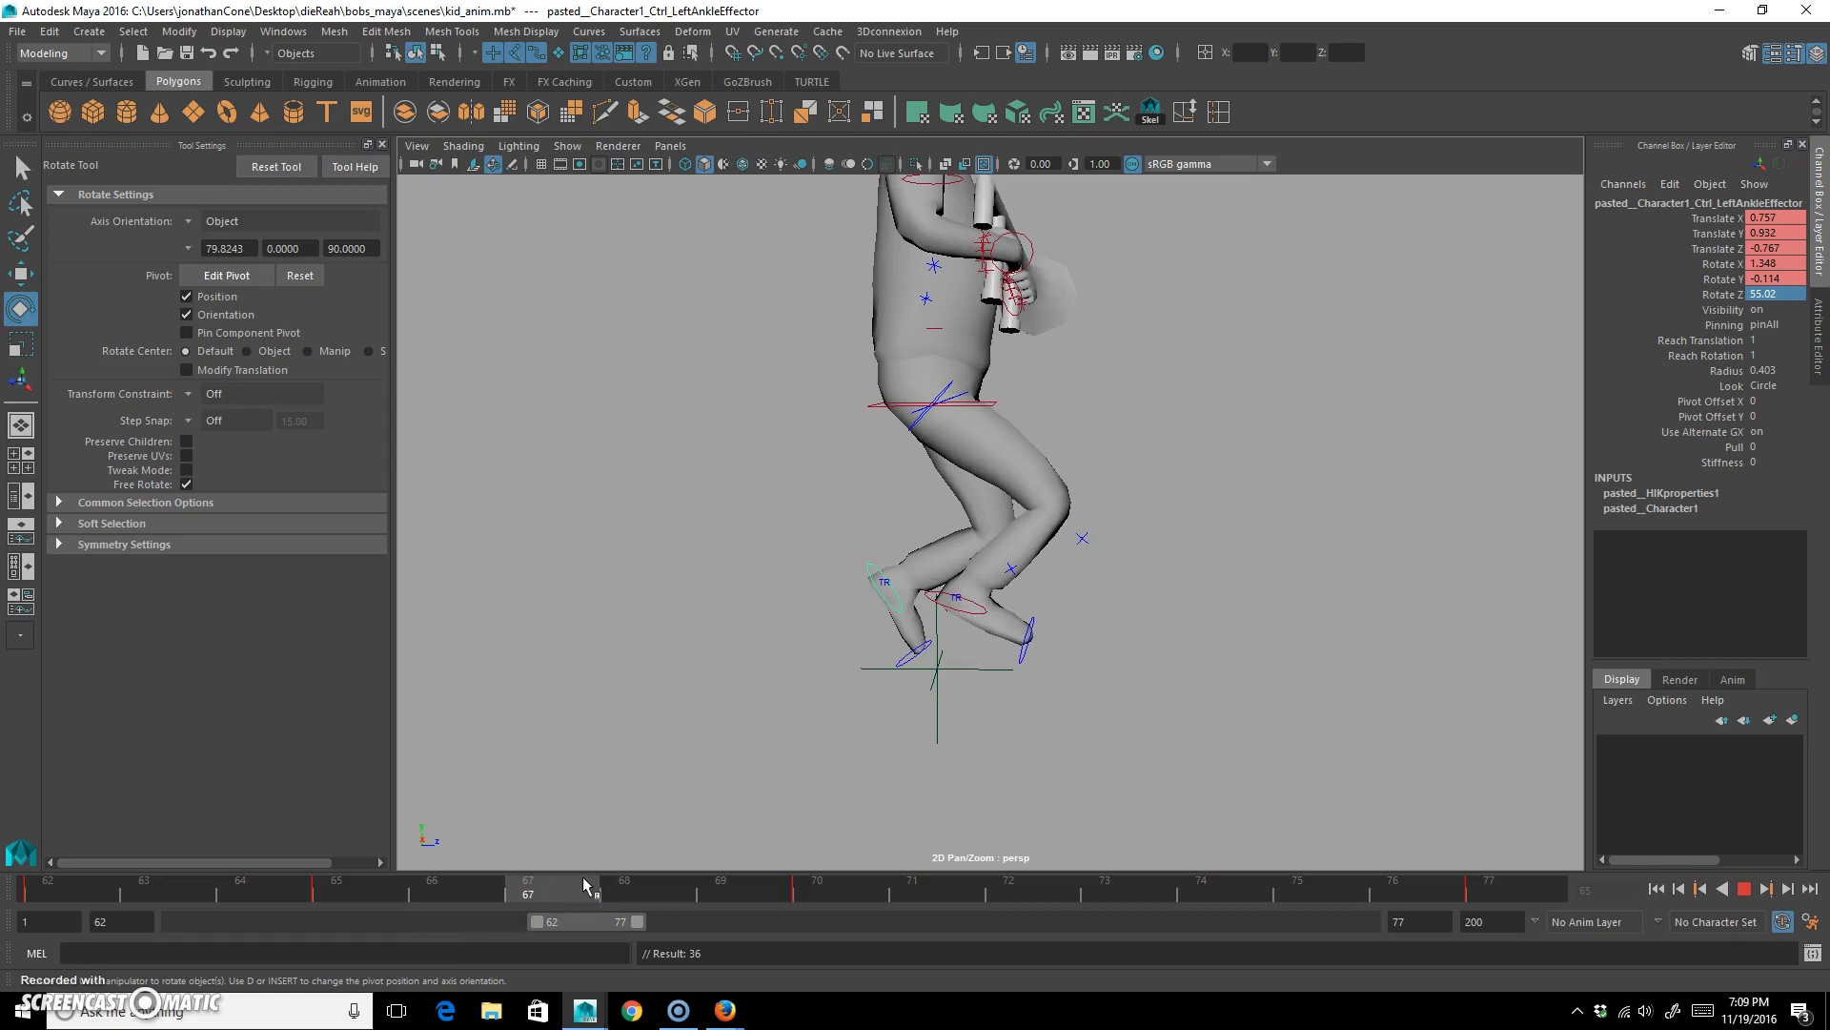
{"action": "left_click", "coordinate": [635, 892]}
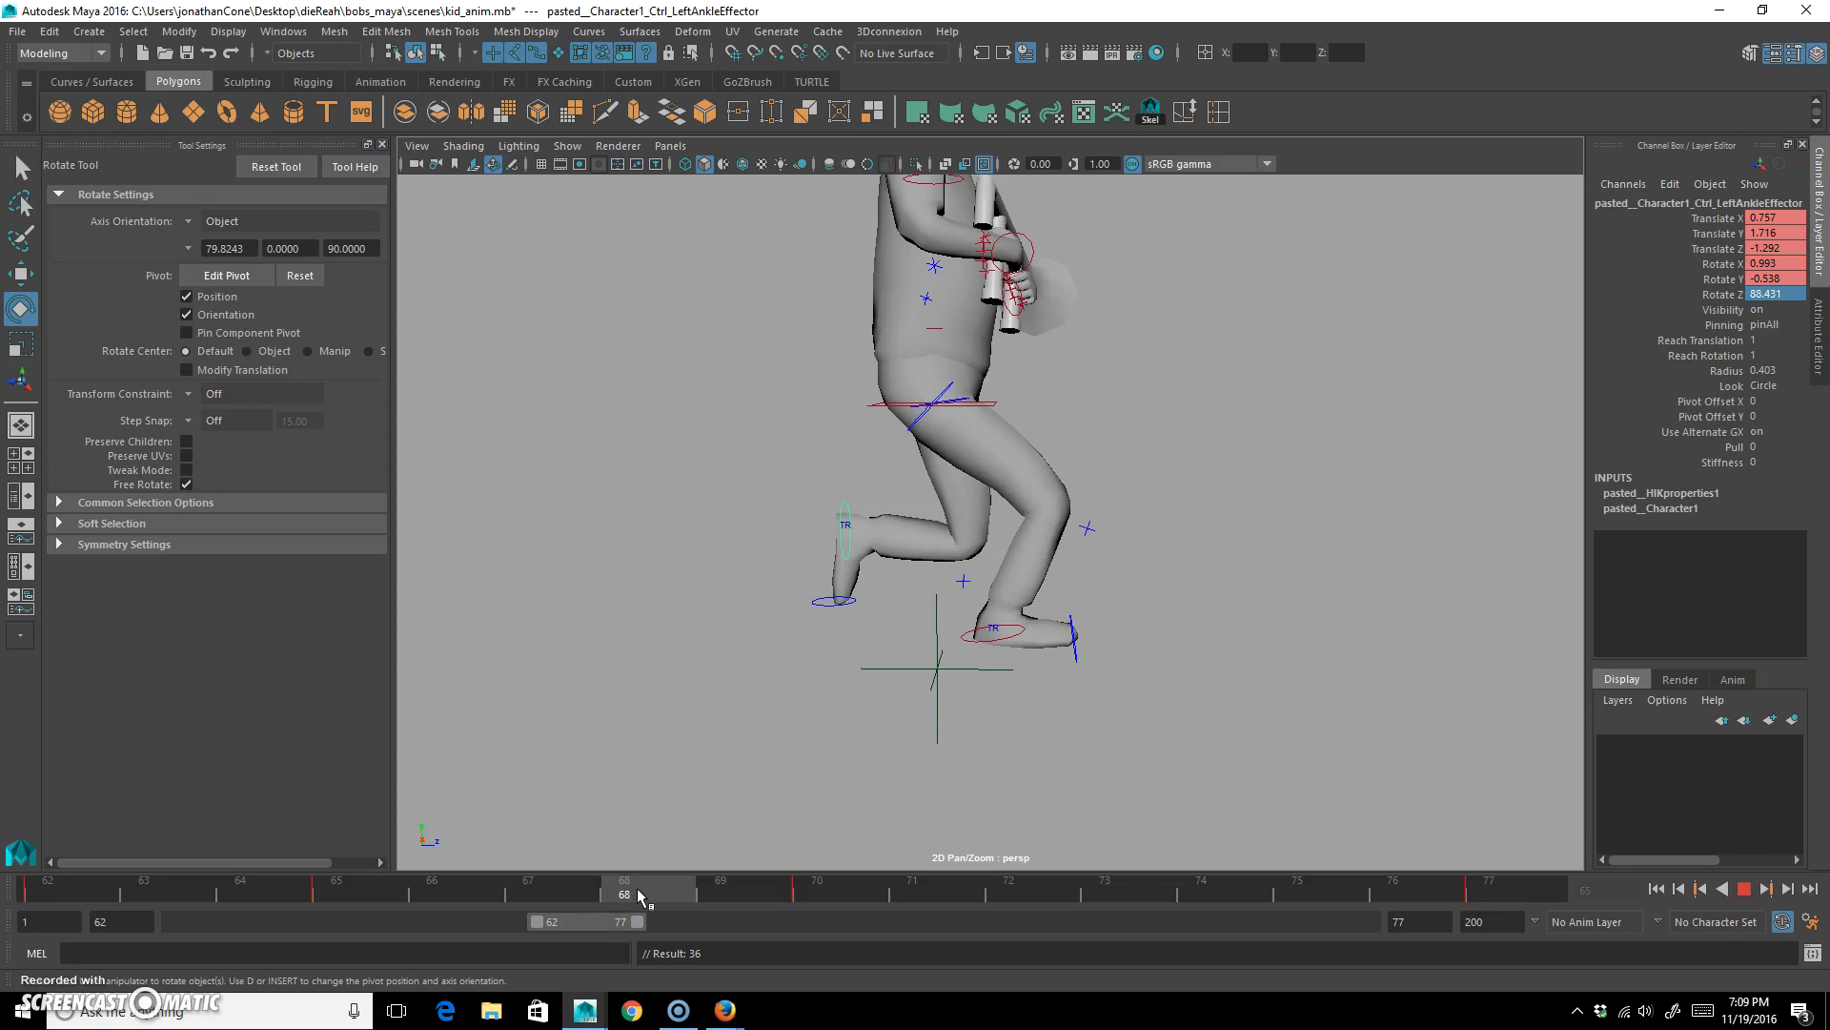
{"action": "left_click", "coordinate": [531, 886]}
{"action": "left_click", "coordinate": [887, 613]}
{"action": "key", "text": "w"}
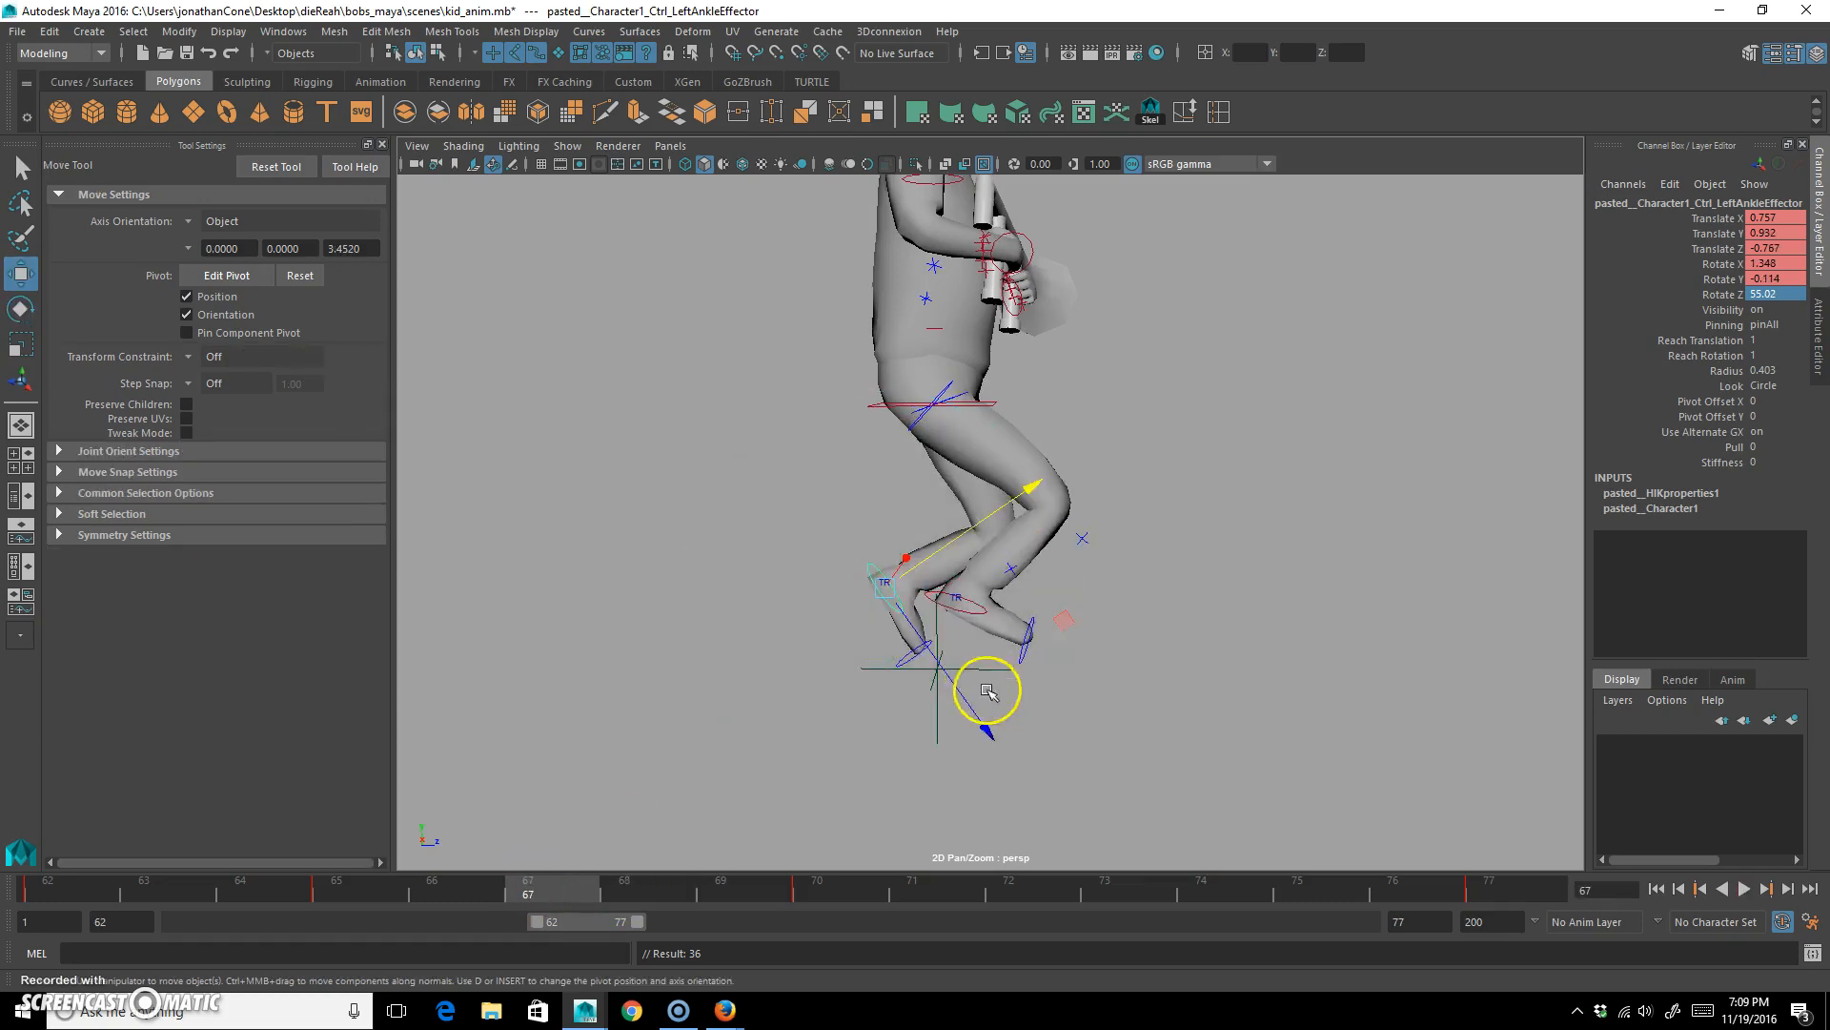
{"action": "middle_click_drag", "start_coordinate": [1066, 613], "coordinate": [1013, 640]}
{"action": "key", "text": "e"}
{"action": "left_click_drag", "start_coordinate": [983, 541], "coordinate": [931, 477]}
At frame 73, set the right ankle control's Translate Y and Rotate Z to 0.
{"action": "left_click_drag", "start_coordinate": [581, 891], "coordinate": [1117, 898]}
{"action": "left_click", "coordinate": [805, 448]}
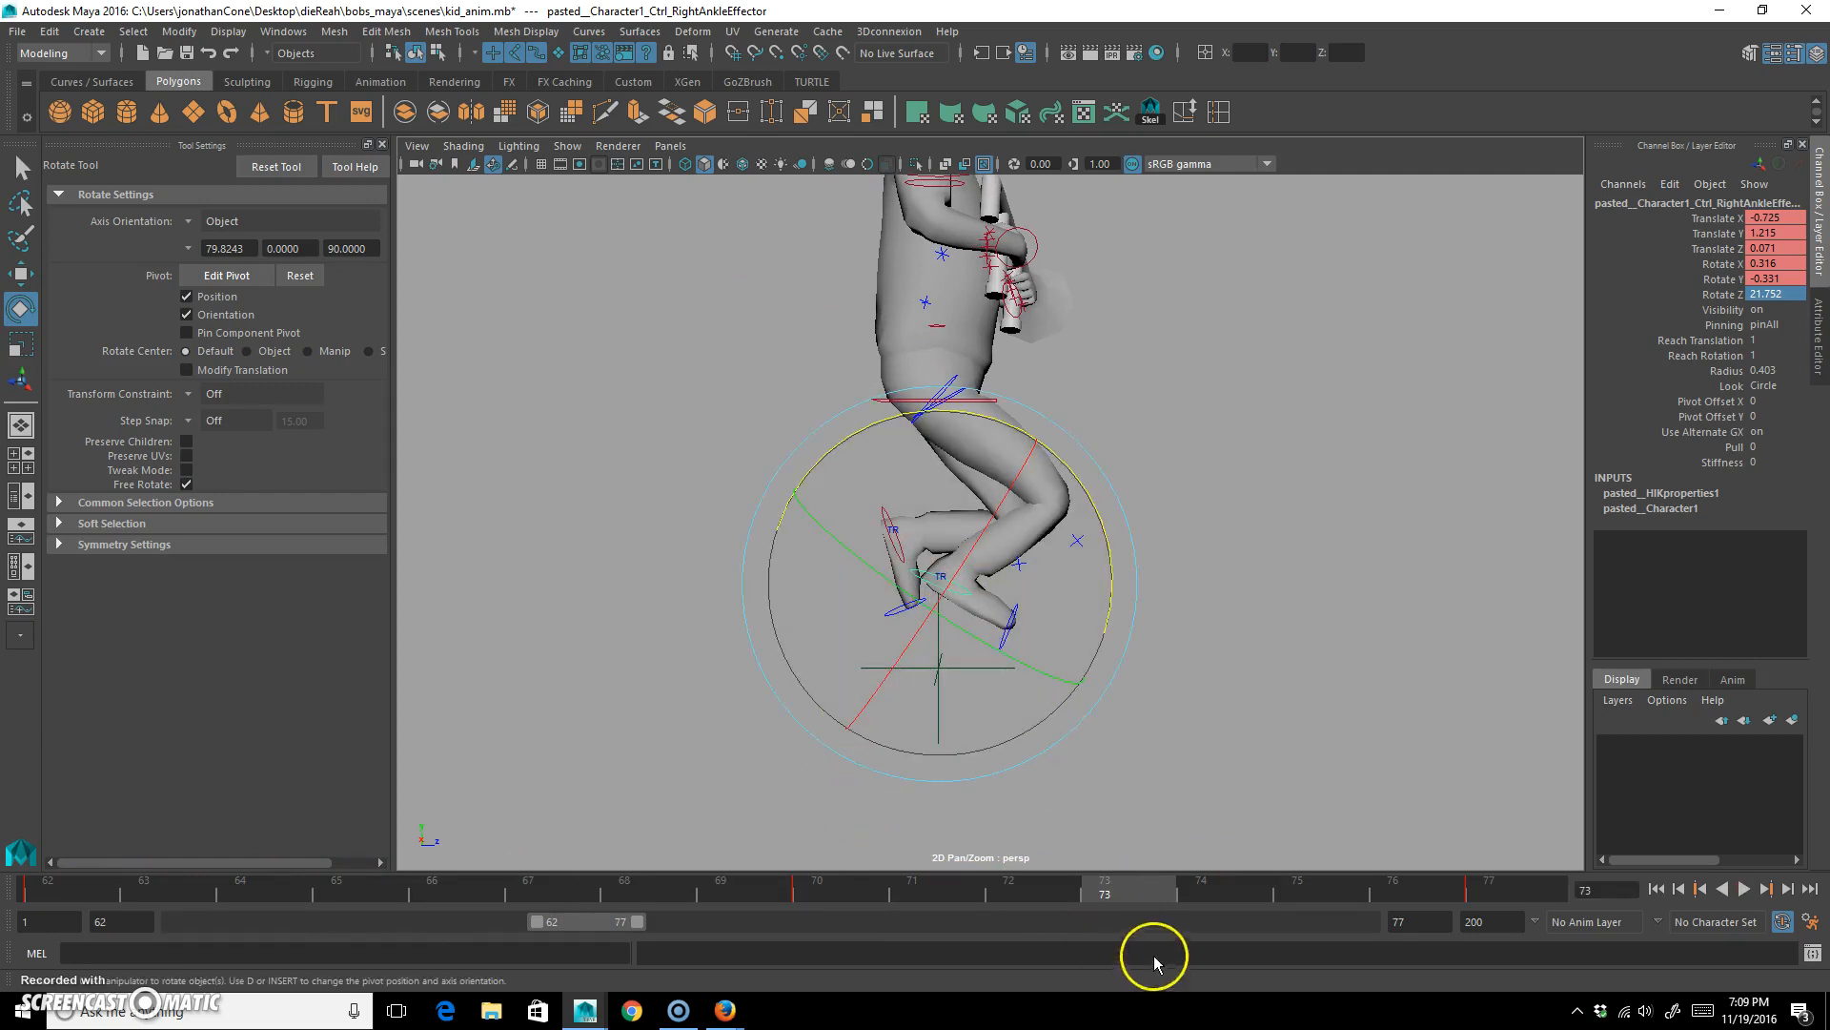
{"action": "key", "text": "w"}
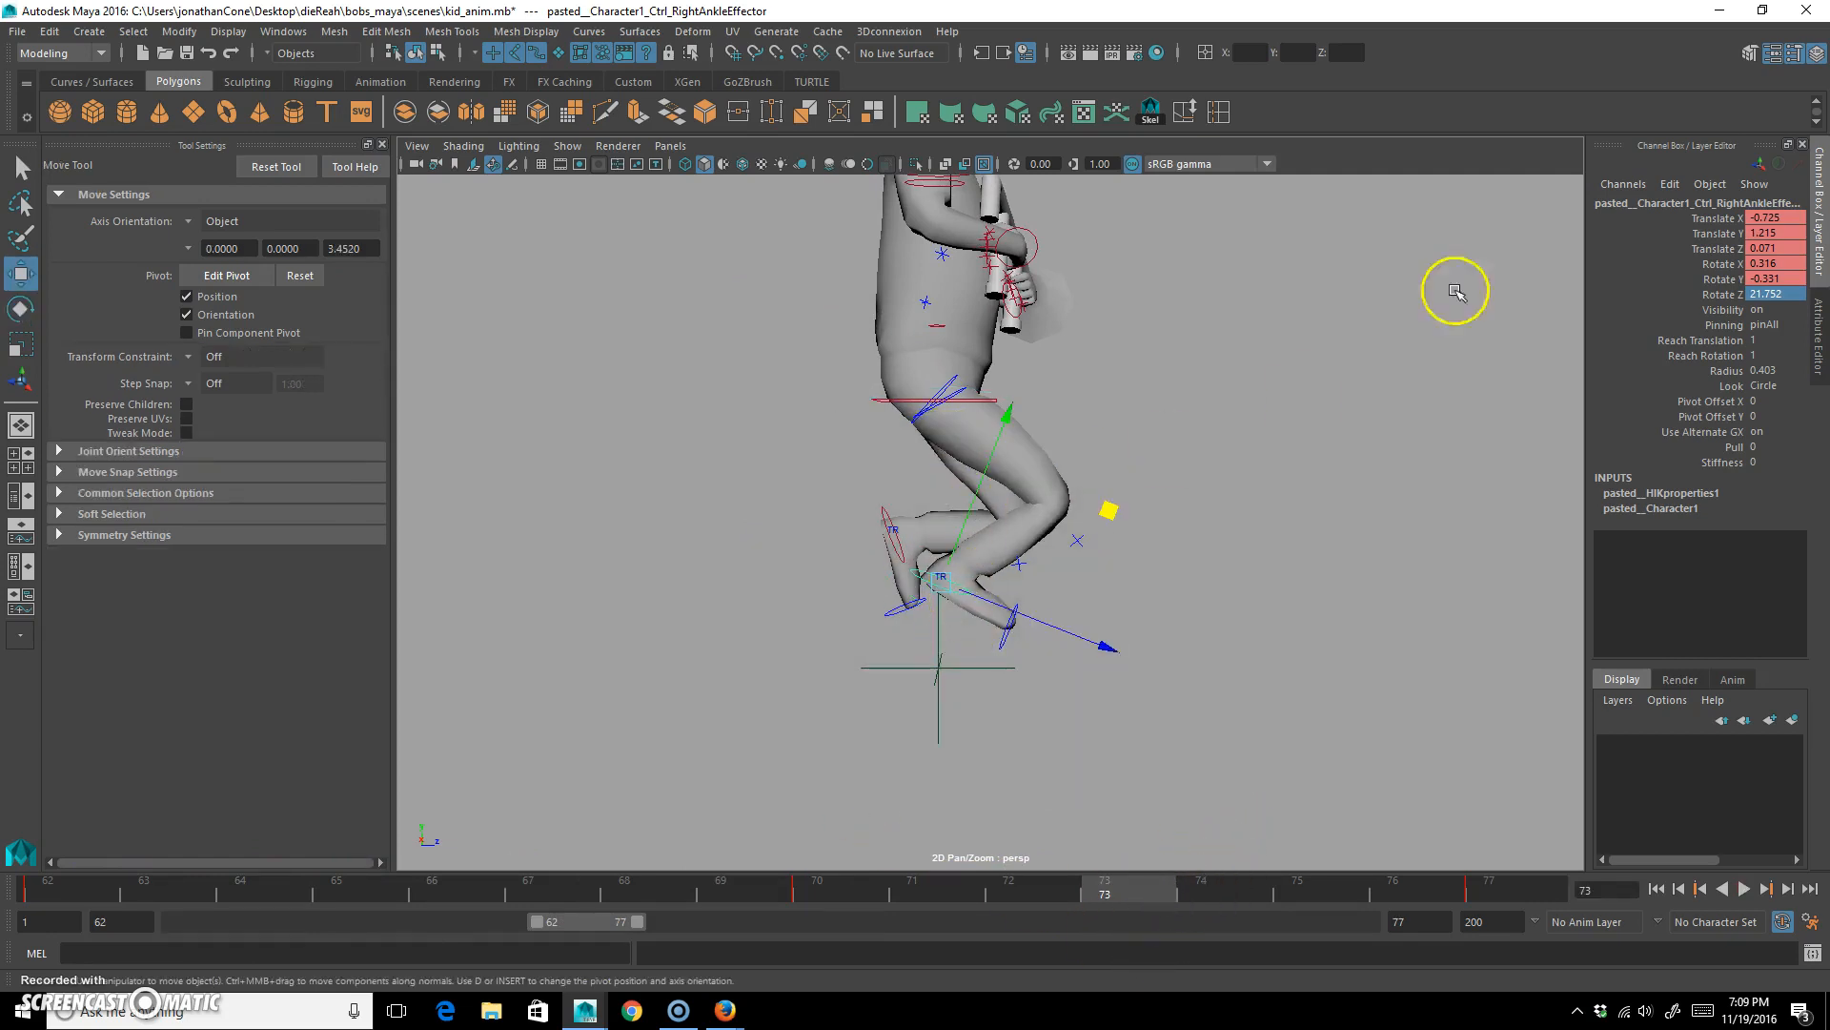
{"action": "left_click", "coordinate": [1778, 233]}
{"action": "type", "text": "0"}
{"action": "key", "text": "Return"}
{"action": "left_click", "coordinate": [1779, 295]}
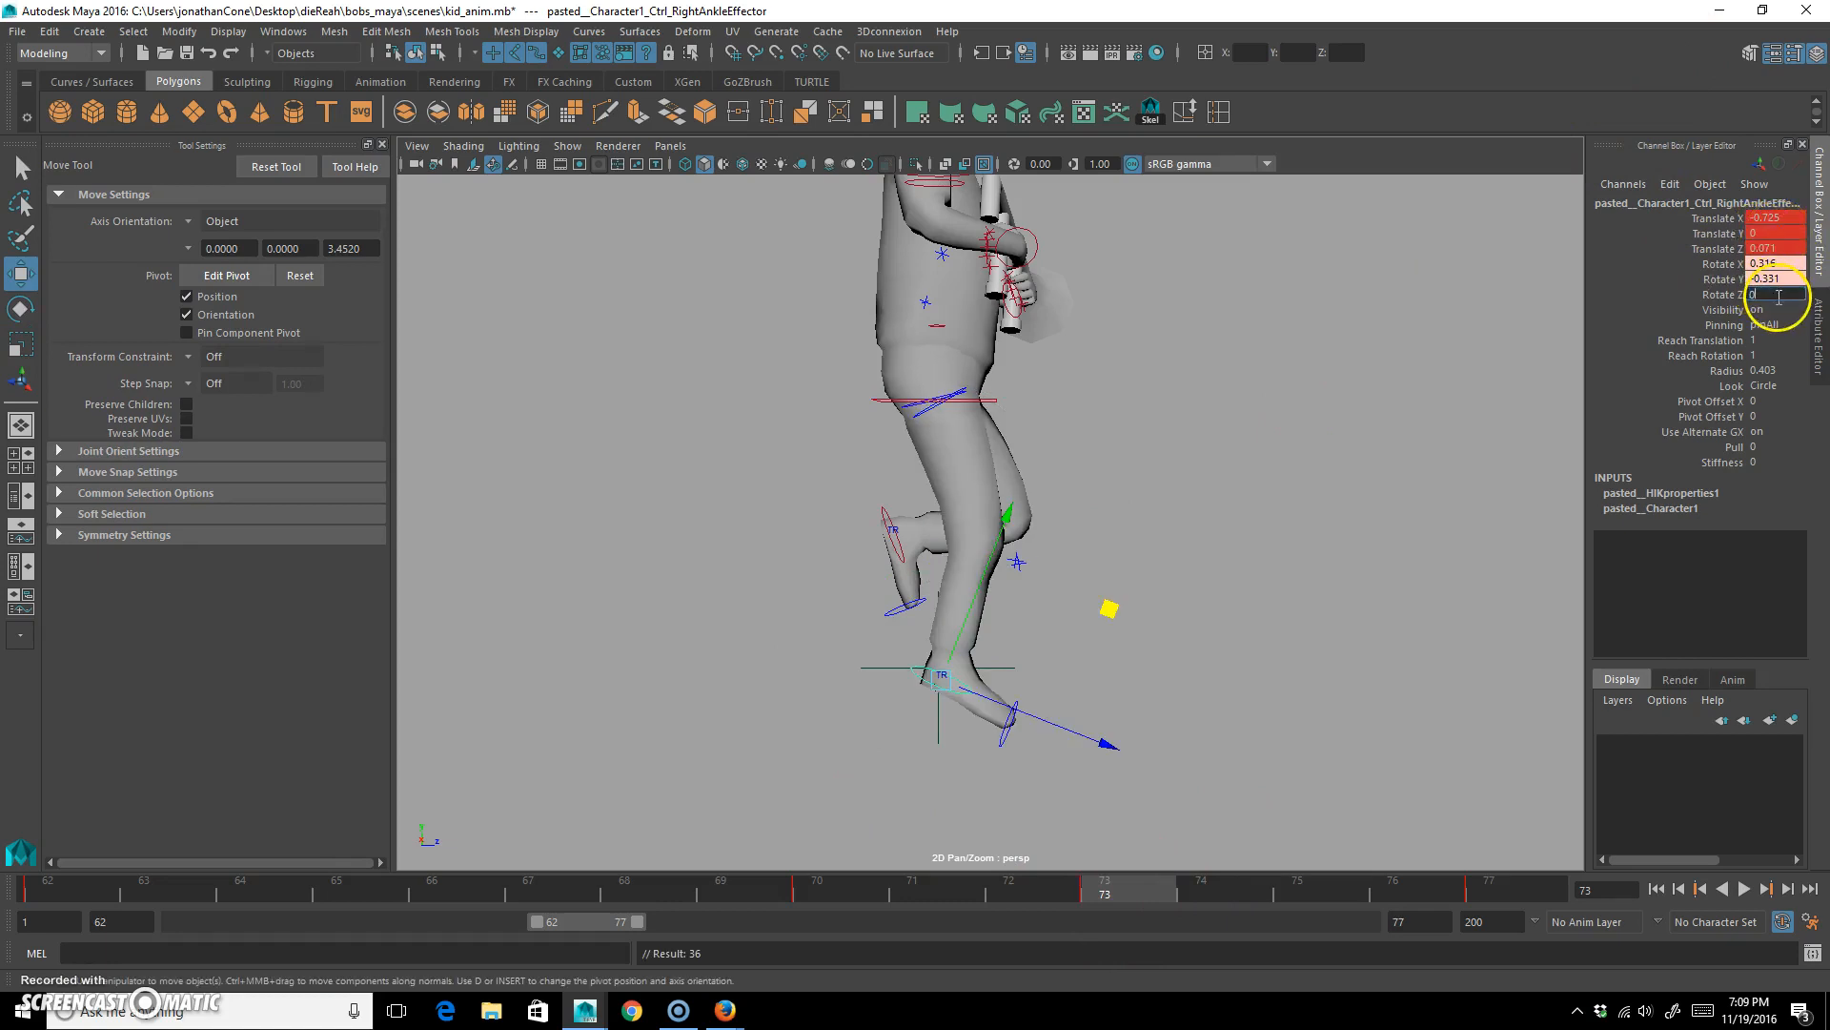
{"action": "key", "text": "Return"}
At frame 75, pose the right ankle control at about Y 0.766, Z -1.583, rotated to about 31 degrees in Z.
{"action": "left_click_drag", "start_coordinate": [1118, 887], "coordinate": [1317, 888]}
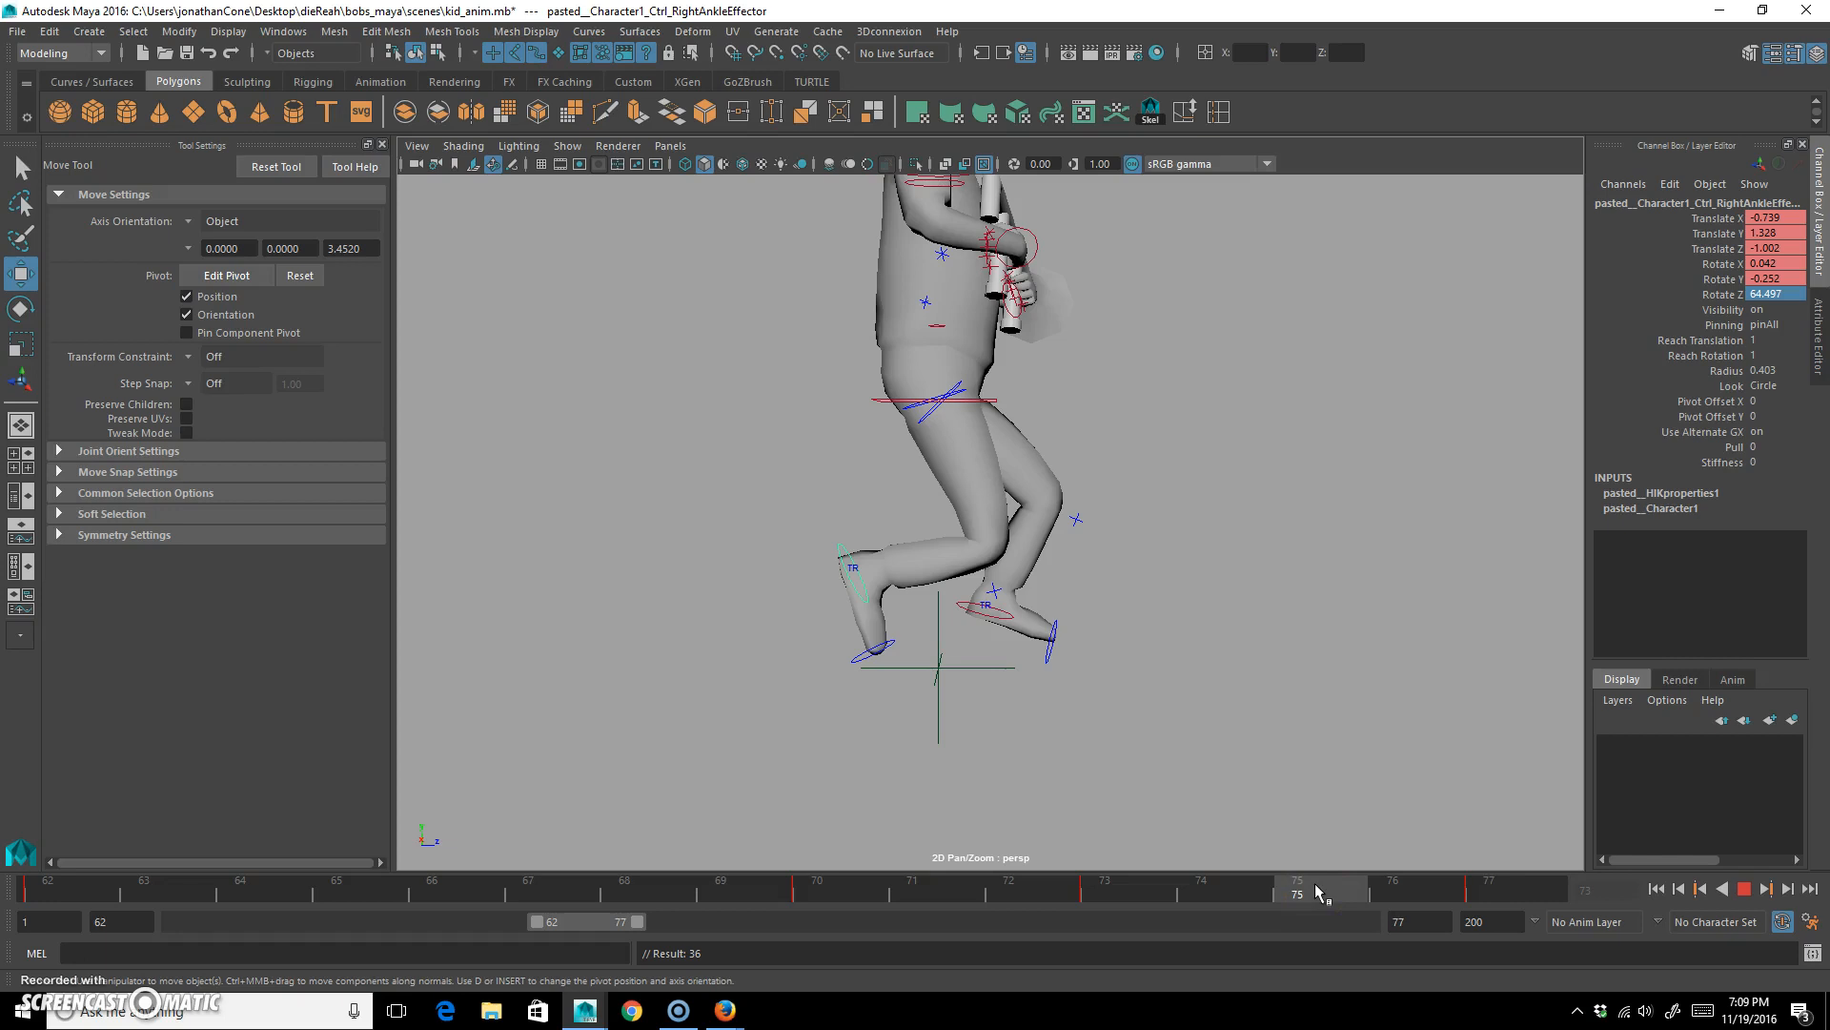
{"action": "left_click_drag", "start_coordinate": [1315, 891], "coordinate": [1250, 888]}
{"action": "left_click_drag", "start_coordinate": [955, 664], "coordinate": [945, 660], "text": "alt"}
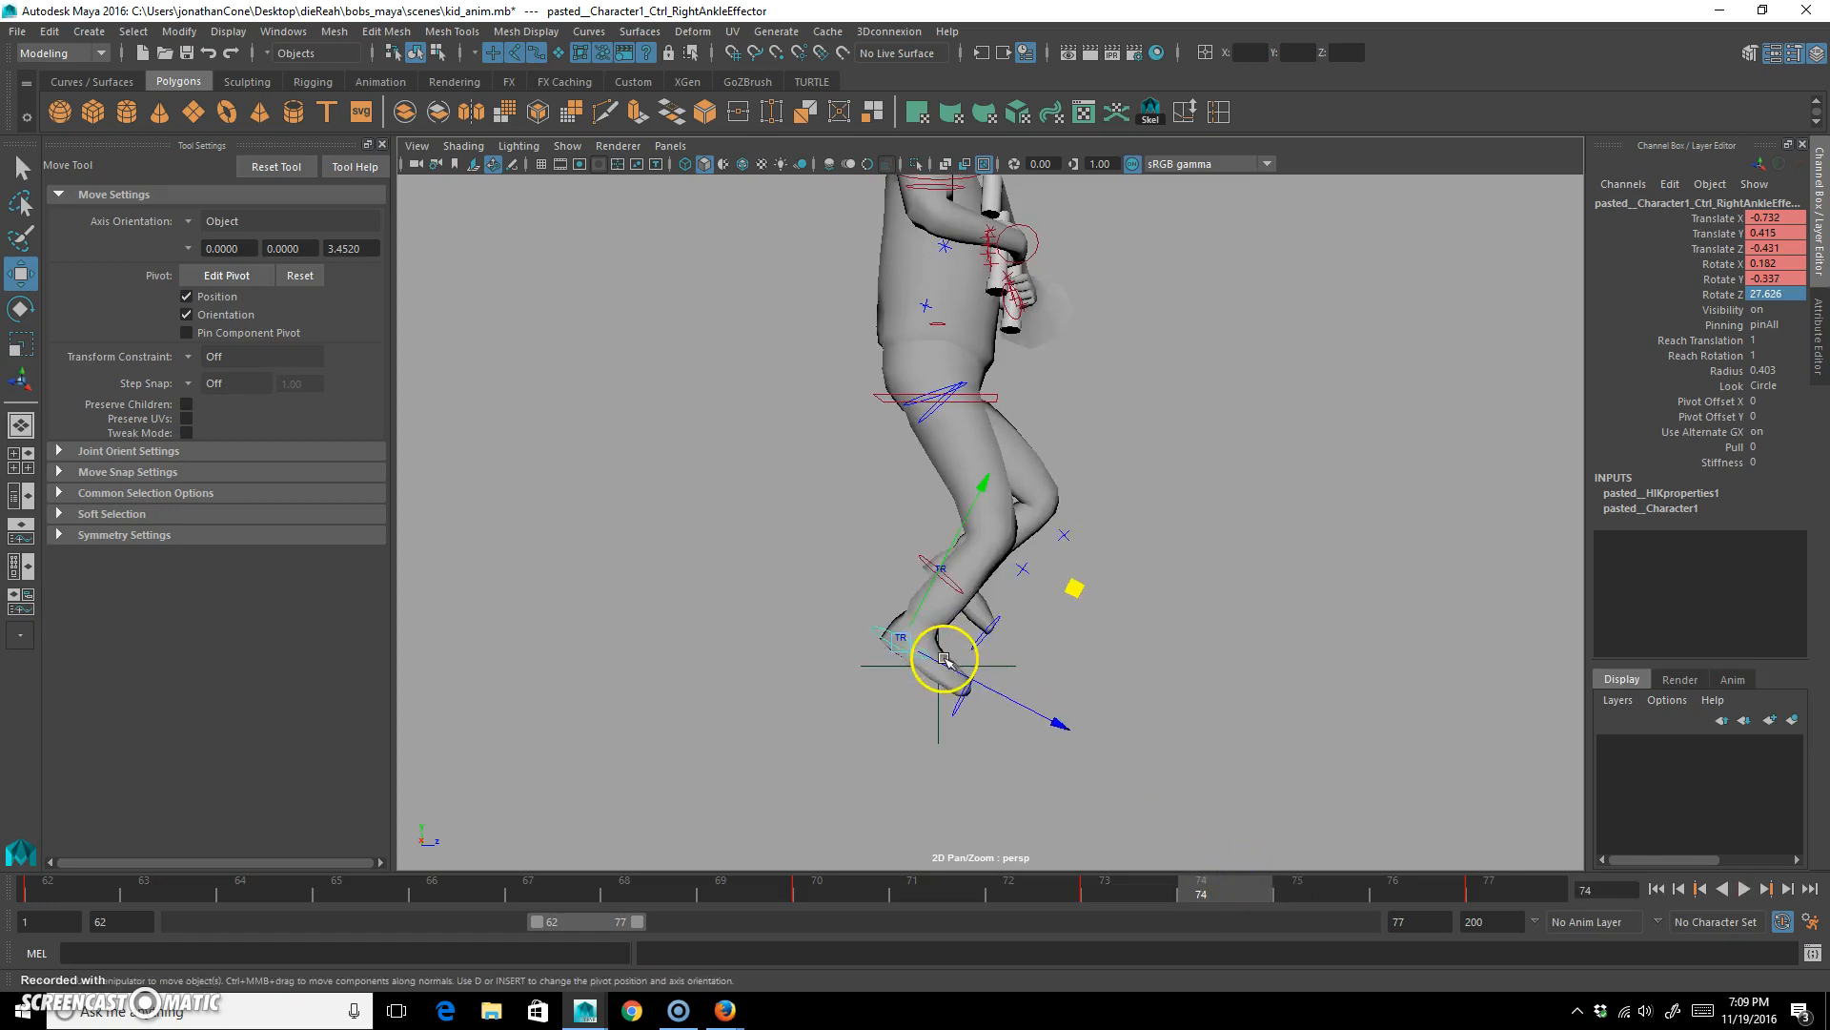
{"action": "left_click", "coordinate": [917, 548]}
{"action": "left_click_drag", "start_coordinate": [458, 892], "coordinate": [555, 906]}
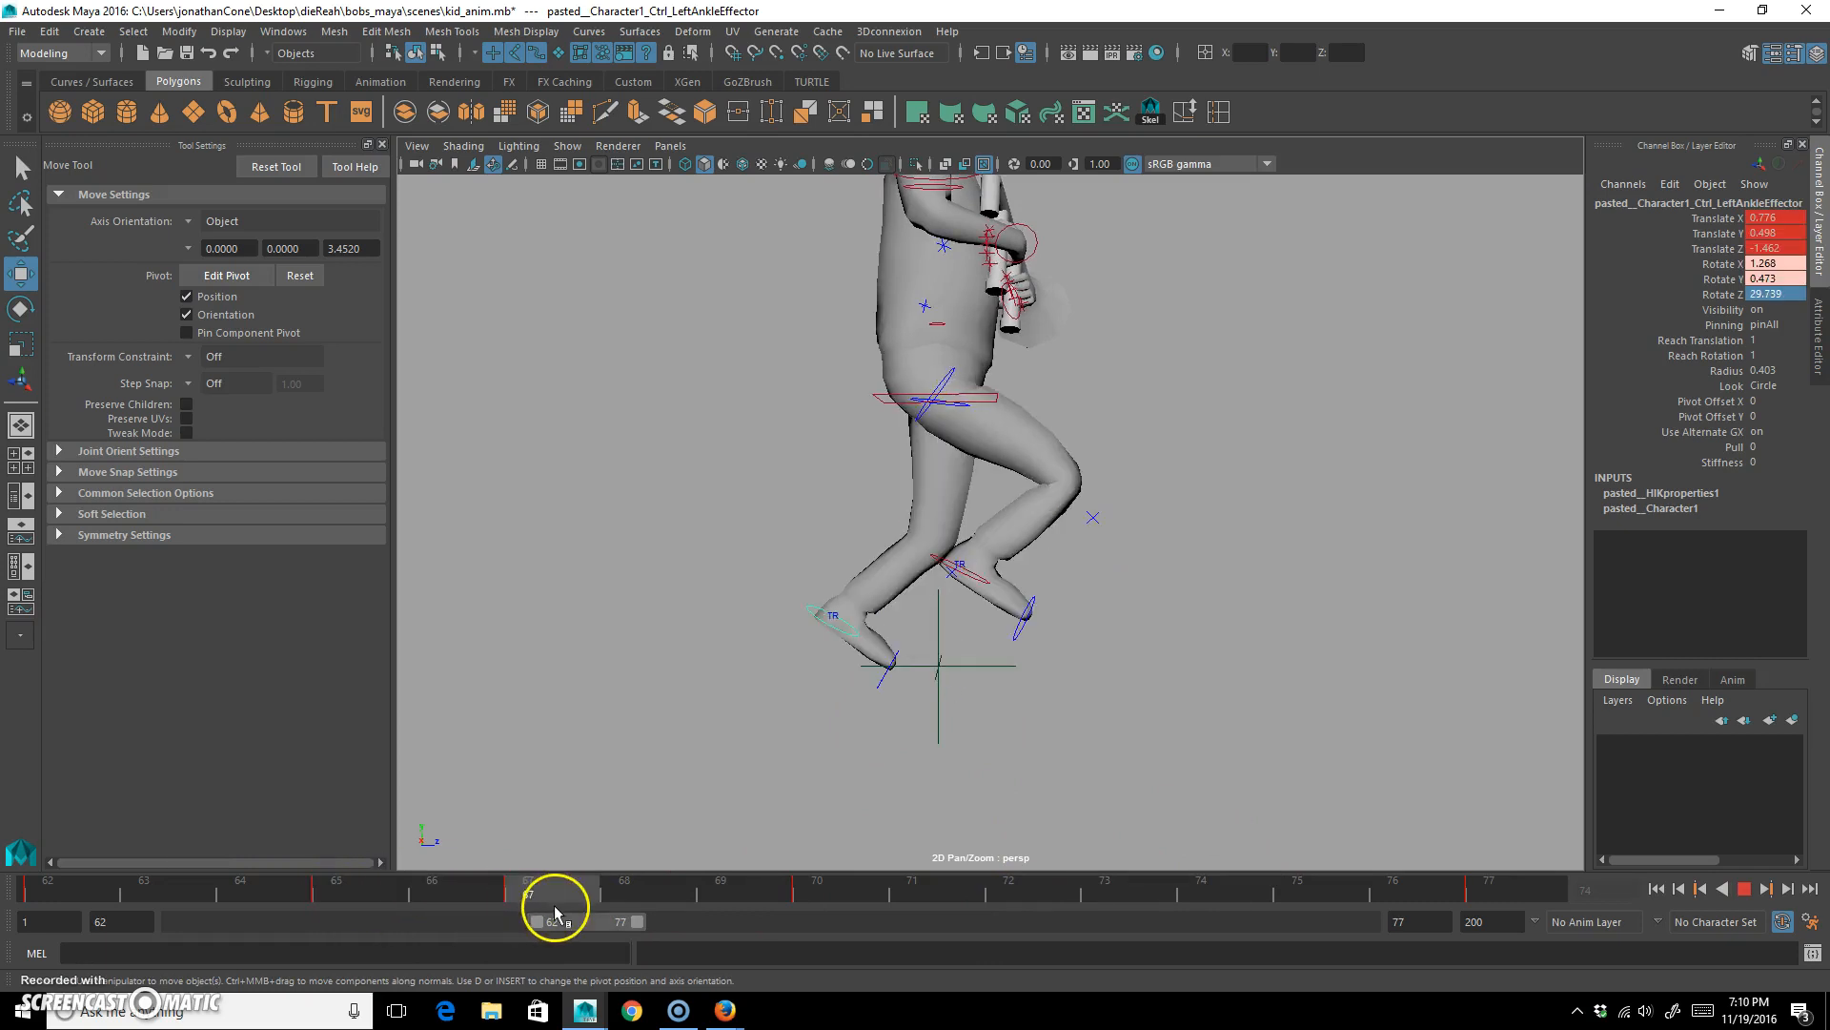
{"action": "left_click", "coordinate": [952, 559]}
{"action": "left_click_drag", "start_coordinate": [1054, 887], "coordinate": [1297, 893]}
{"action": "left_click_drag", "start_coordinate": [1055, 615], "coordinate": [1020, 651]}
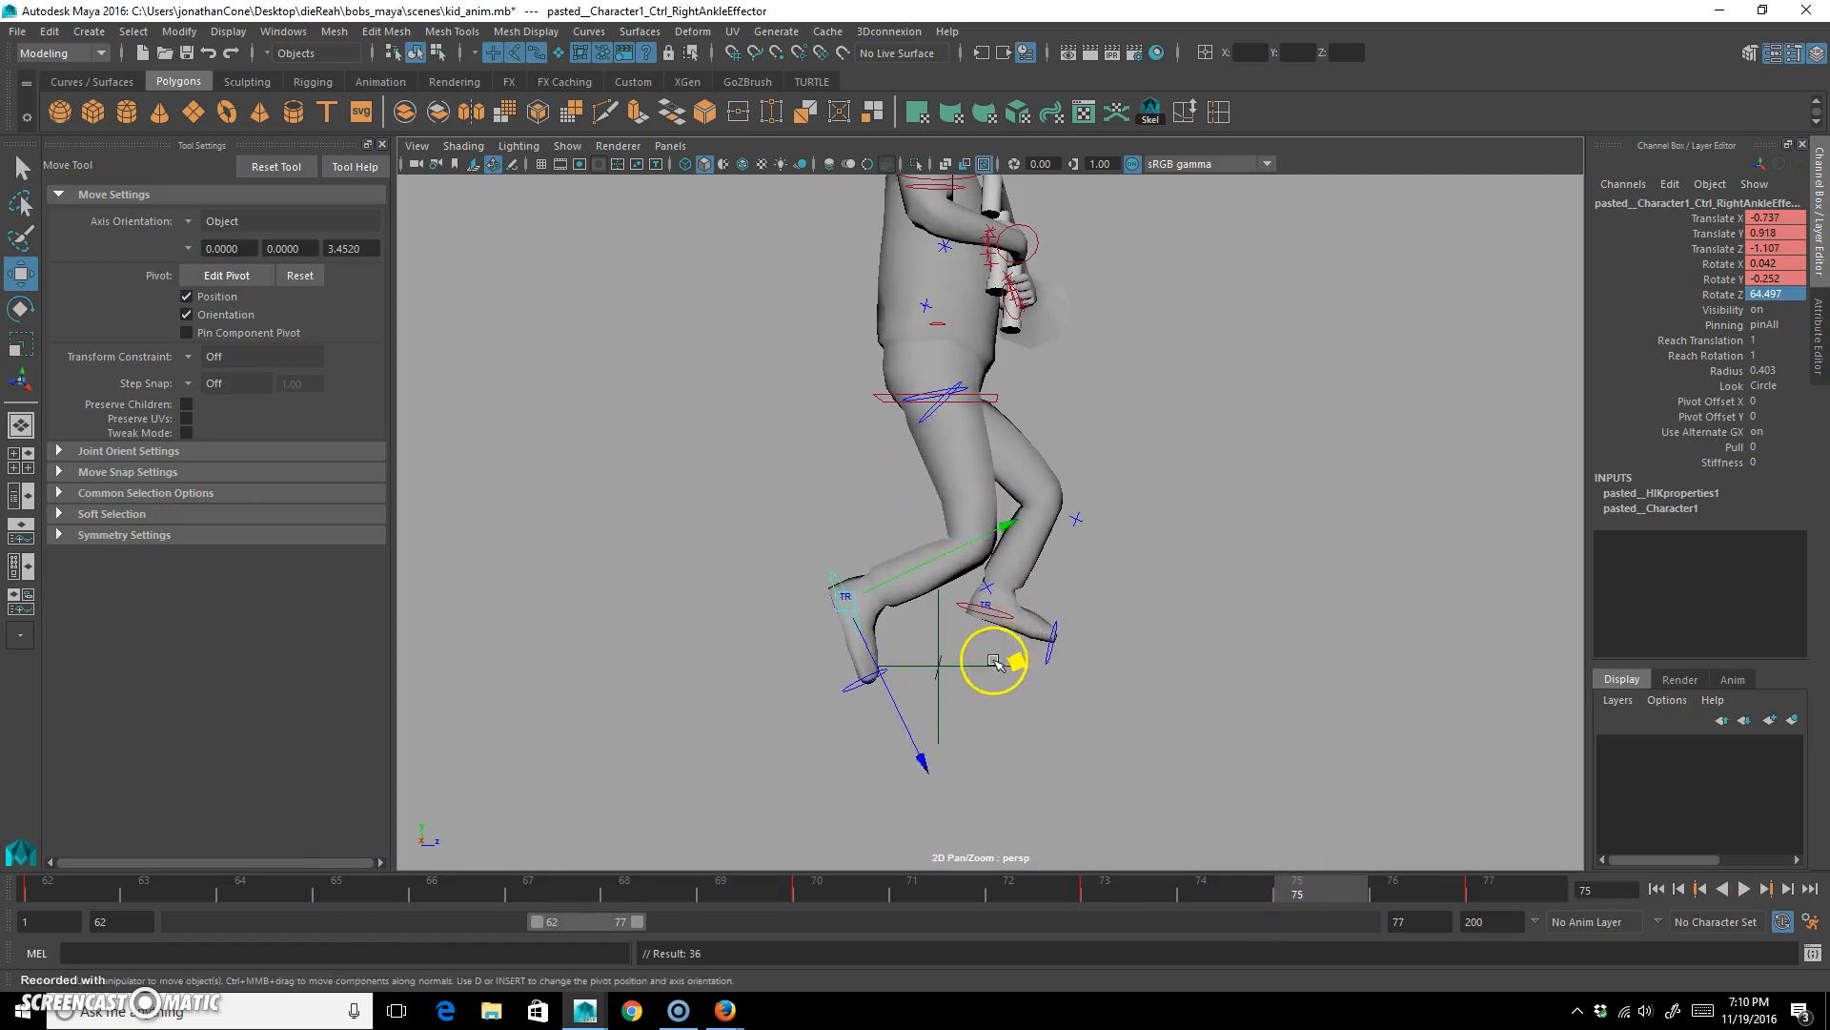
{"action": "key", "text": "e"}
{"action": "left_click_drag", "start_coordinate": [931, 455], "coordinate": [943, 472]}
{"action": "key", "text": "w"}
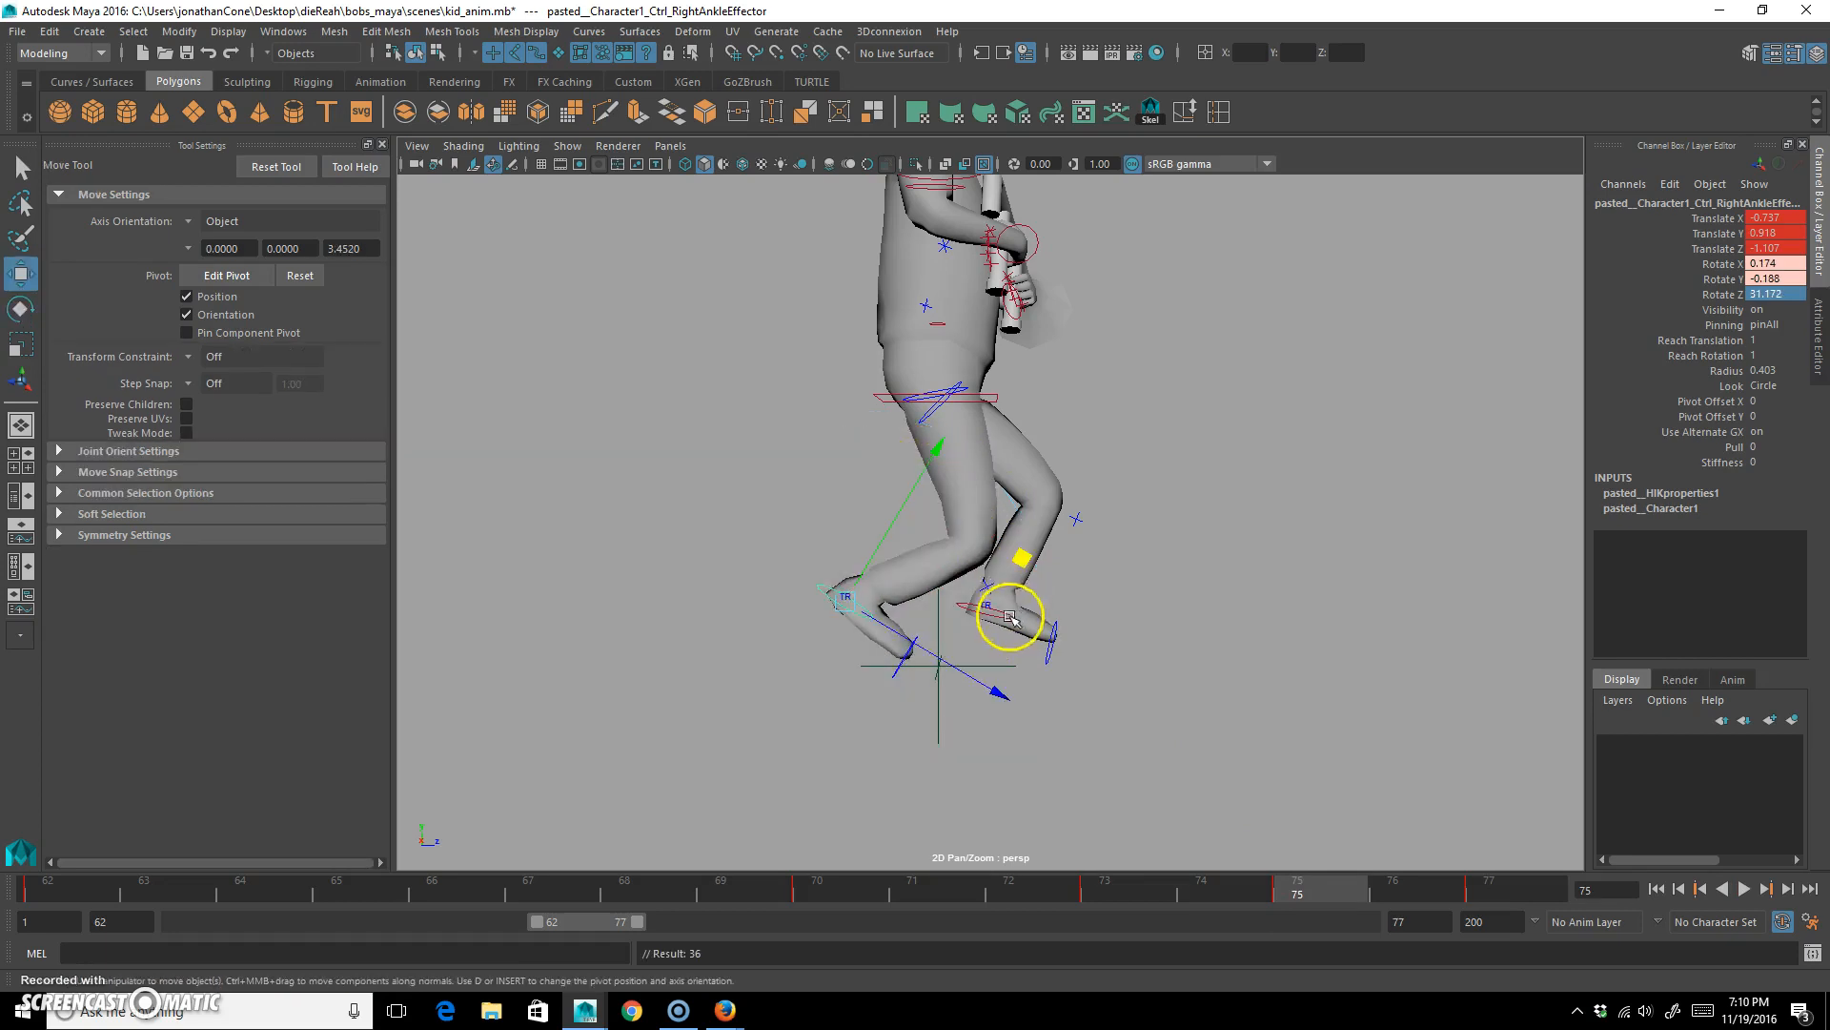
{"action": "middle_click_drag", "start_coordinate": [1025, 557], "coordinate": [992, 570]}
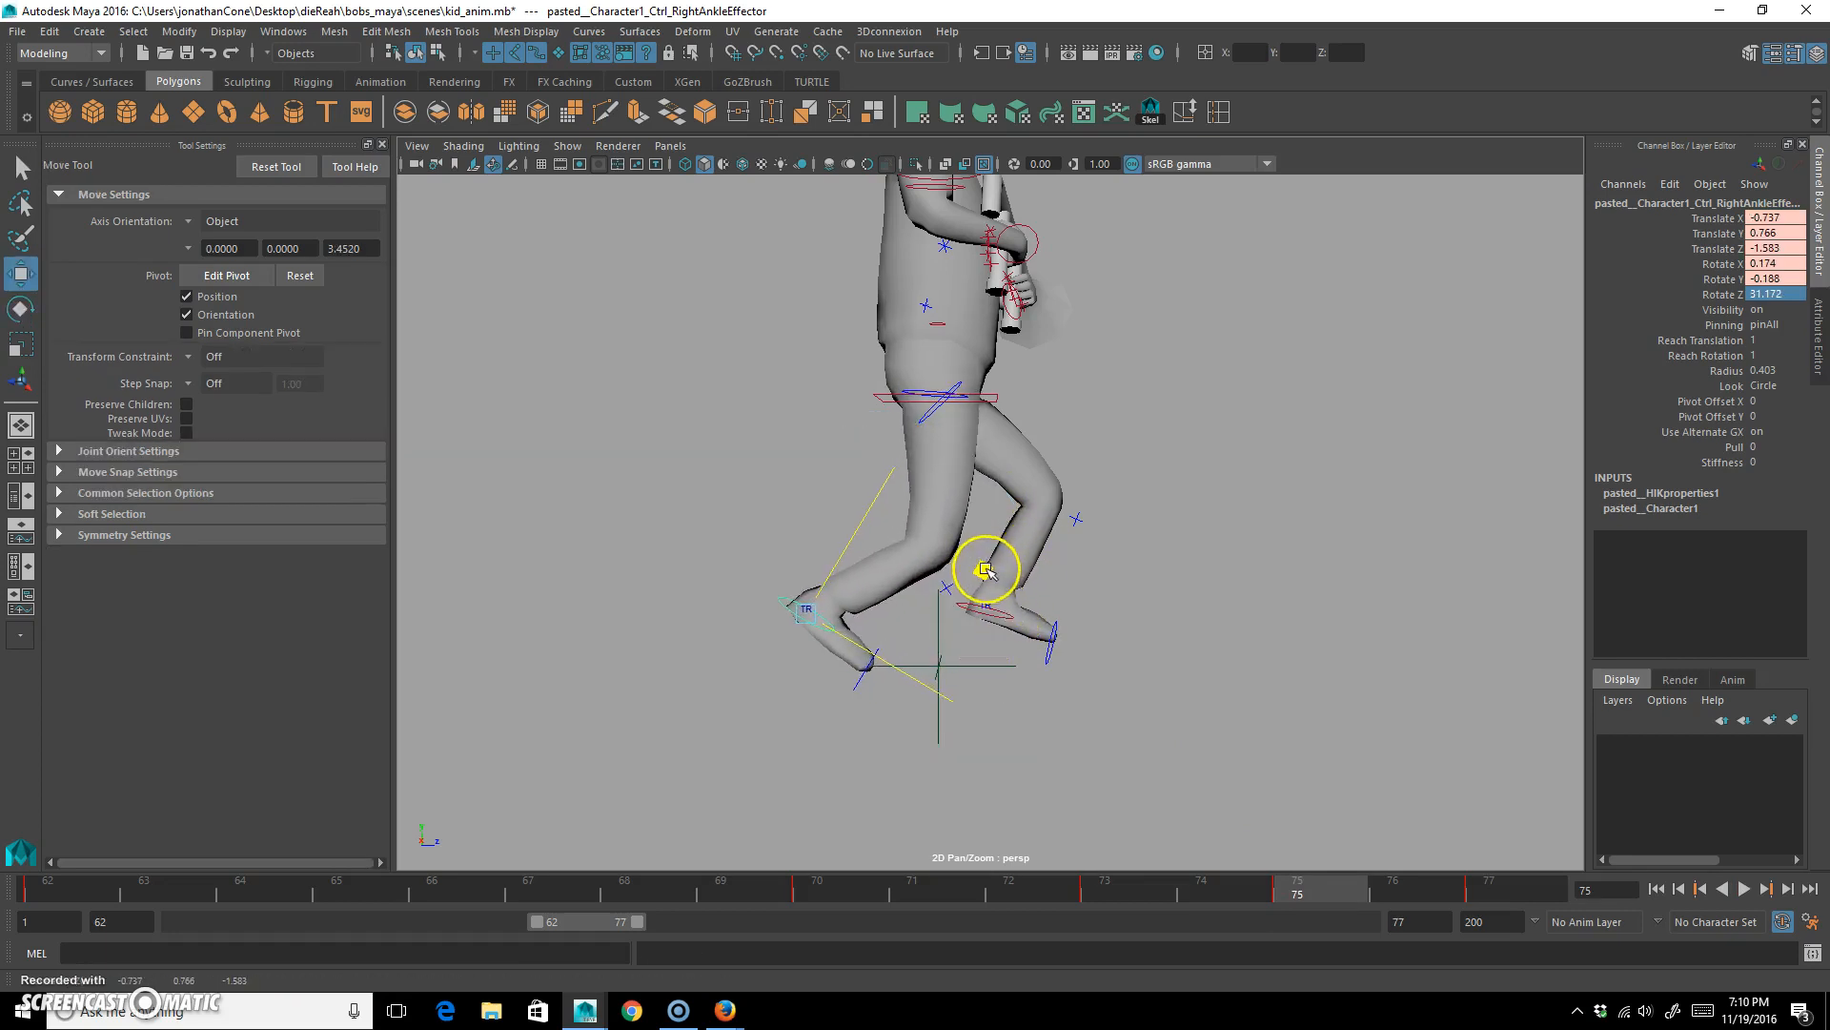
Play the run cycle to check the revised ankle poses, and stop the playback.
{"action": "key", "text": "alt+v"}
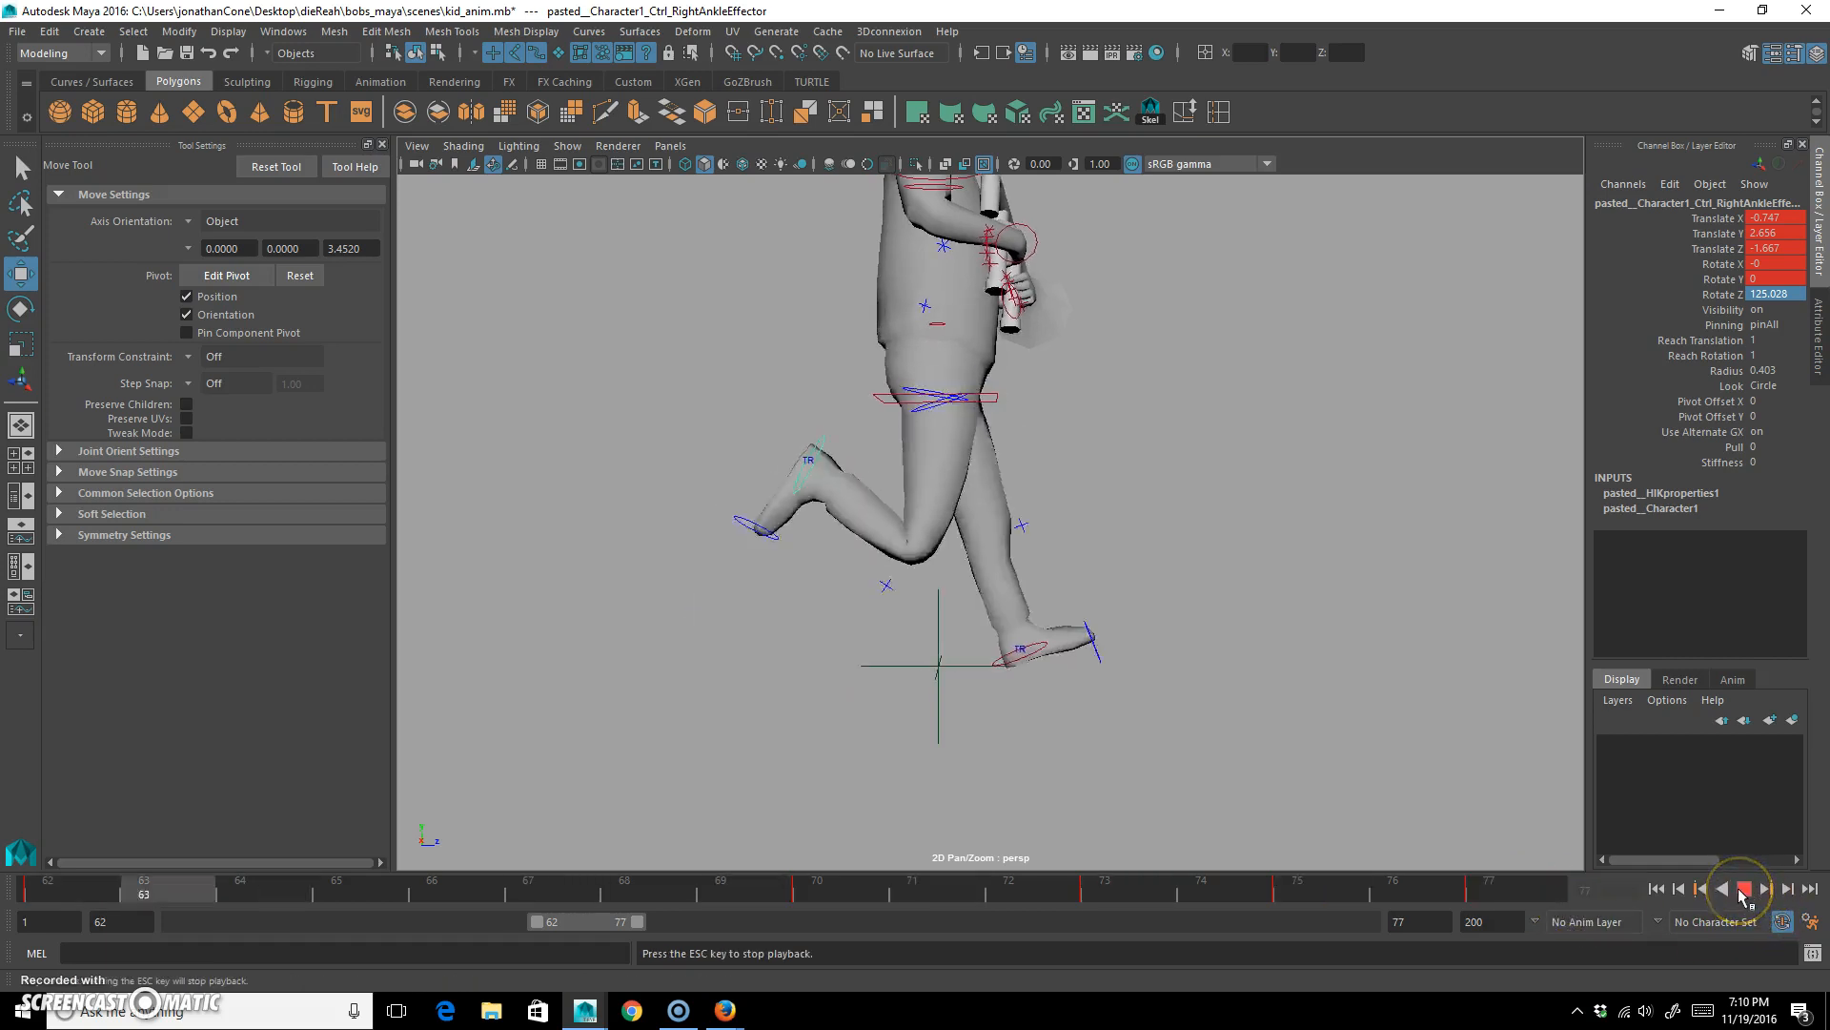
{"action": "left_click", "coordinate": [1721, 883]}
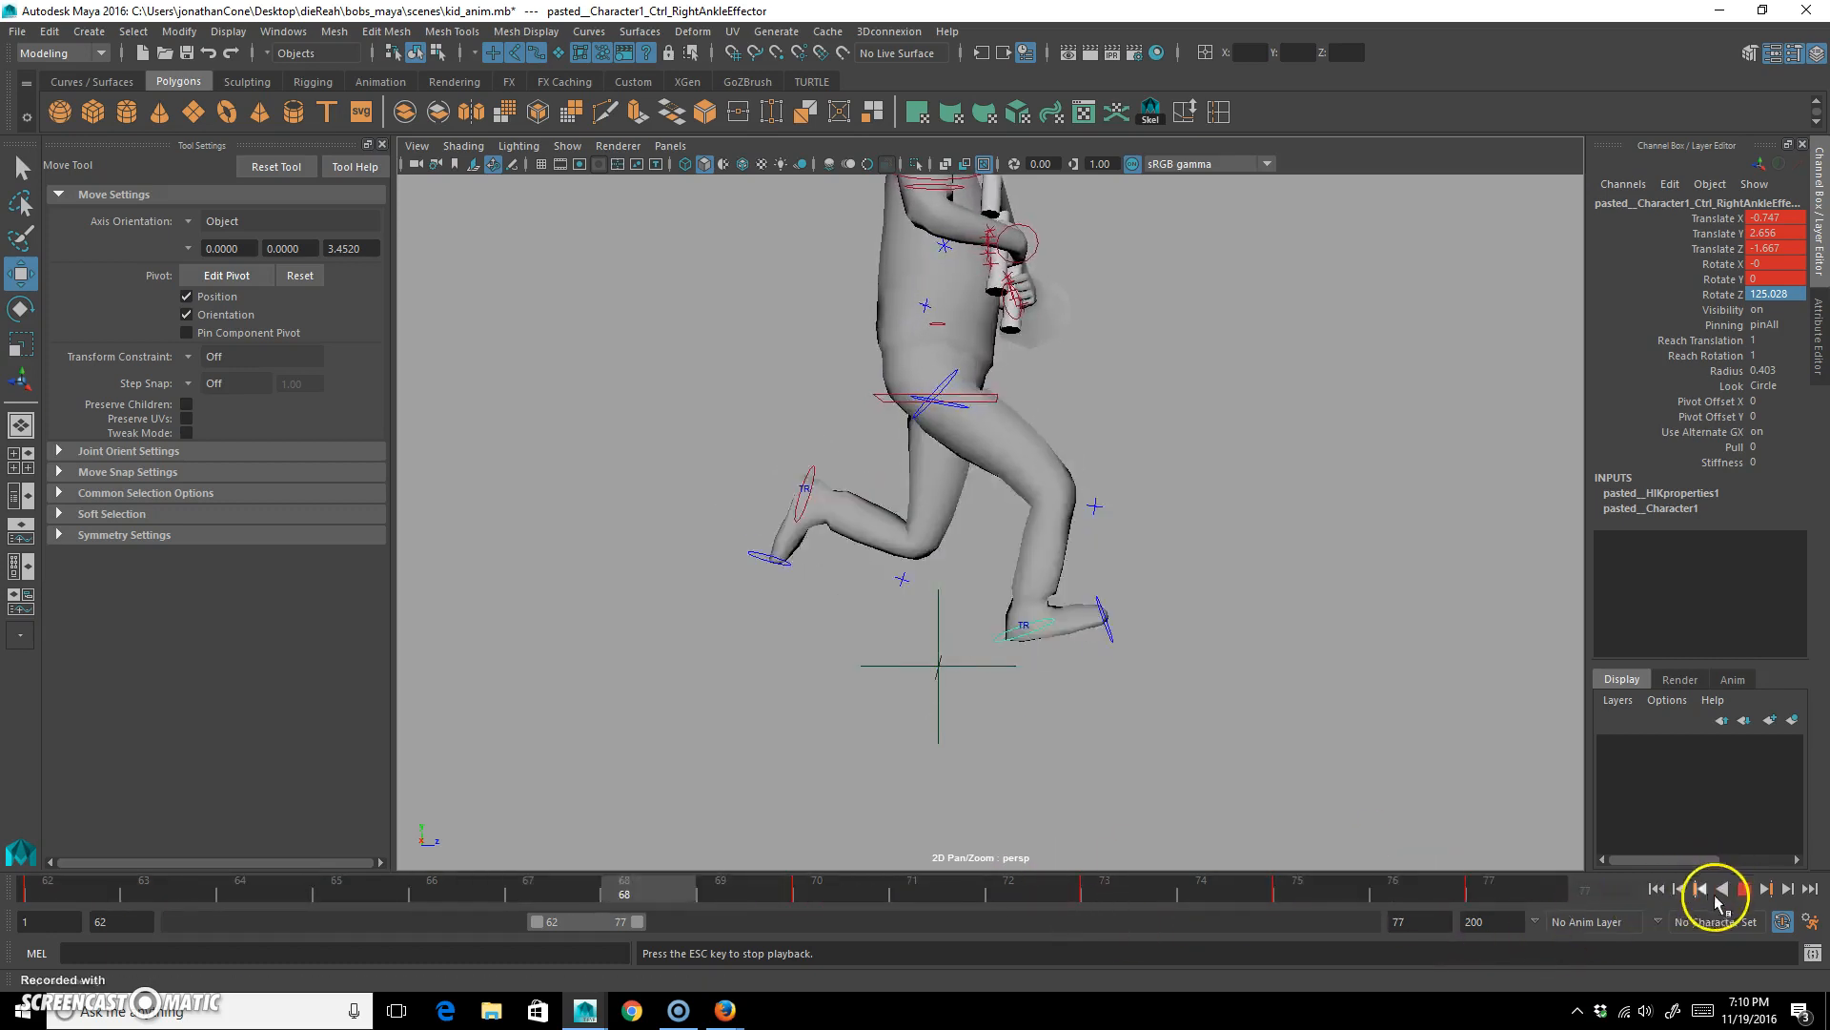
{"action": "left_click", "coordinate": [1744, 889]}
Lower the hips control at frame 63 and key it.
{"action": "left_click", "coordinate": [992, 388]}
{"action": "left_click_drag", "start_coordinate": [151, 903], "coordinate": [213, 894]}
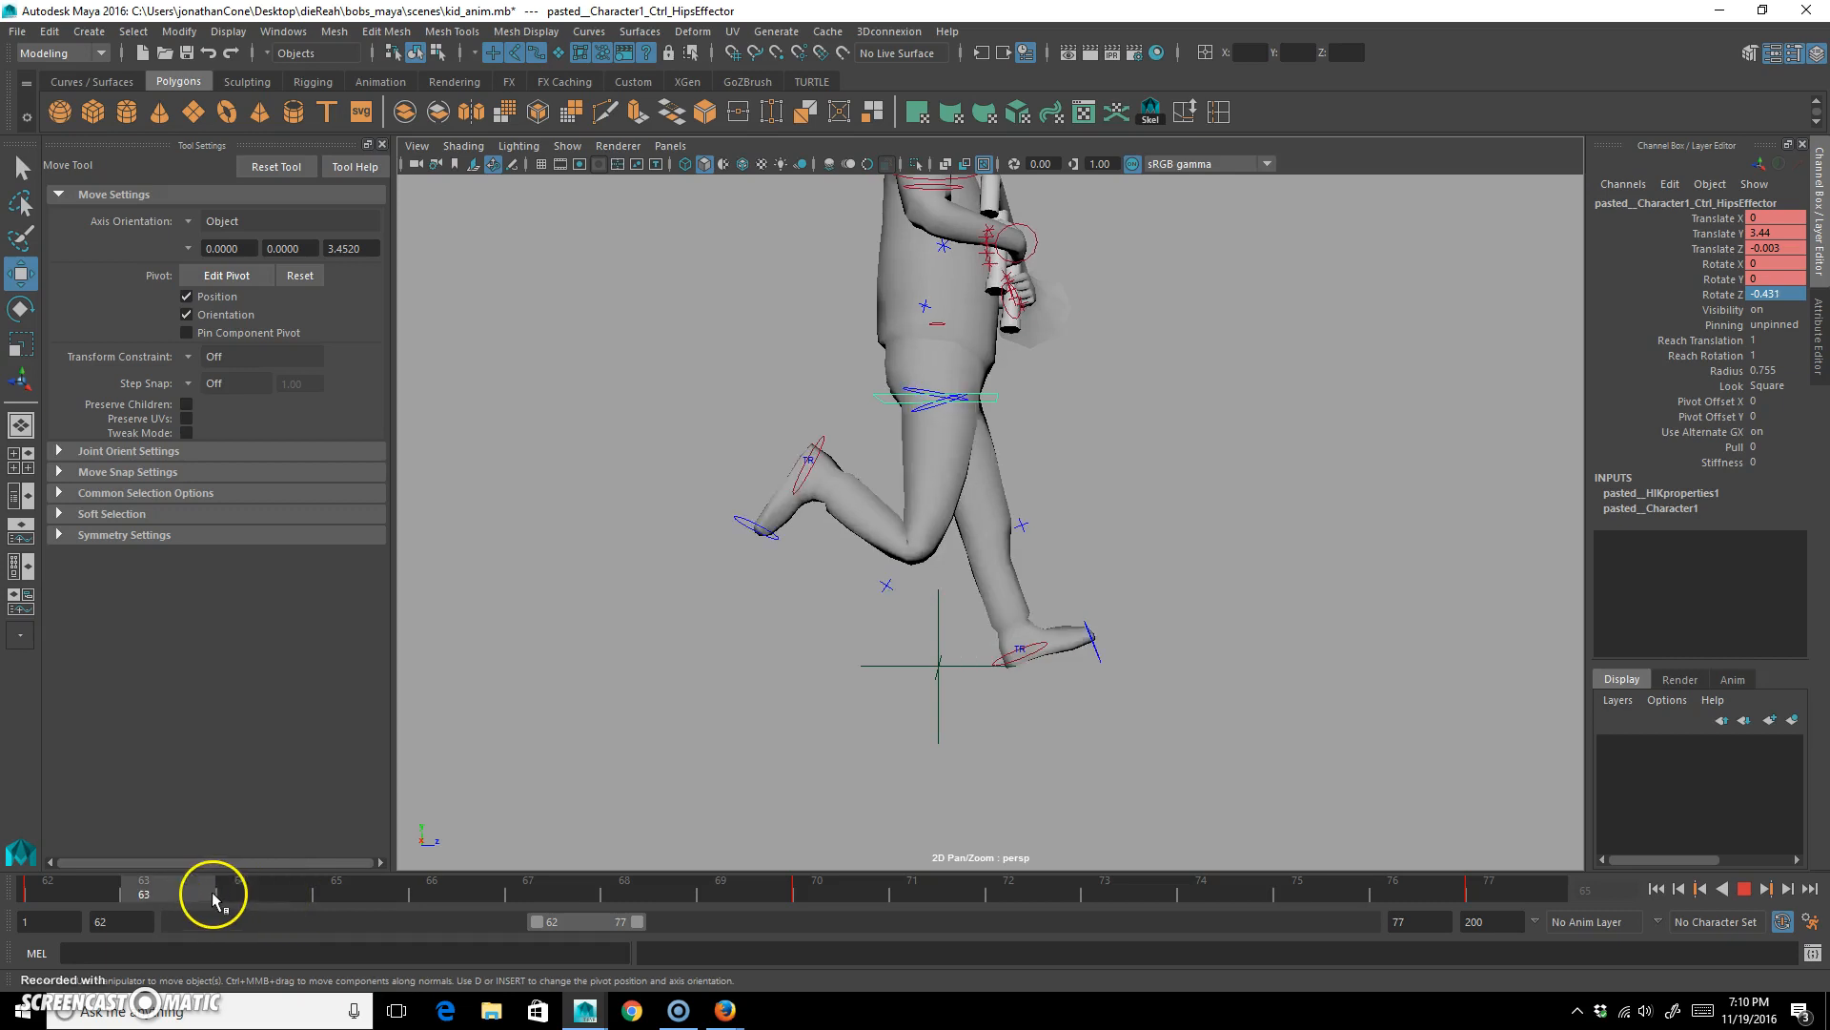
{"action": "left_click_drag", "start_coordinate": [949, 200], "coordinate": [945, 246]}
{"action": "key", "text": "s"}
Raise the hips control to about Y 3.723 at frame 67, key it, and key the matching hips poses at frames 71 and 74.
{"action": "left_click_drag", "start_coordinate": [164, 894], "coordinate": [529, 893]}
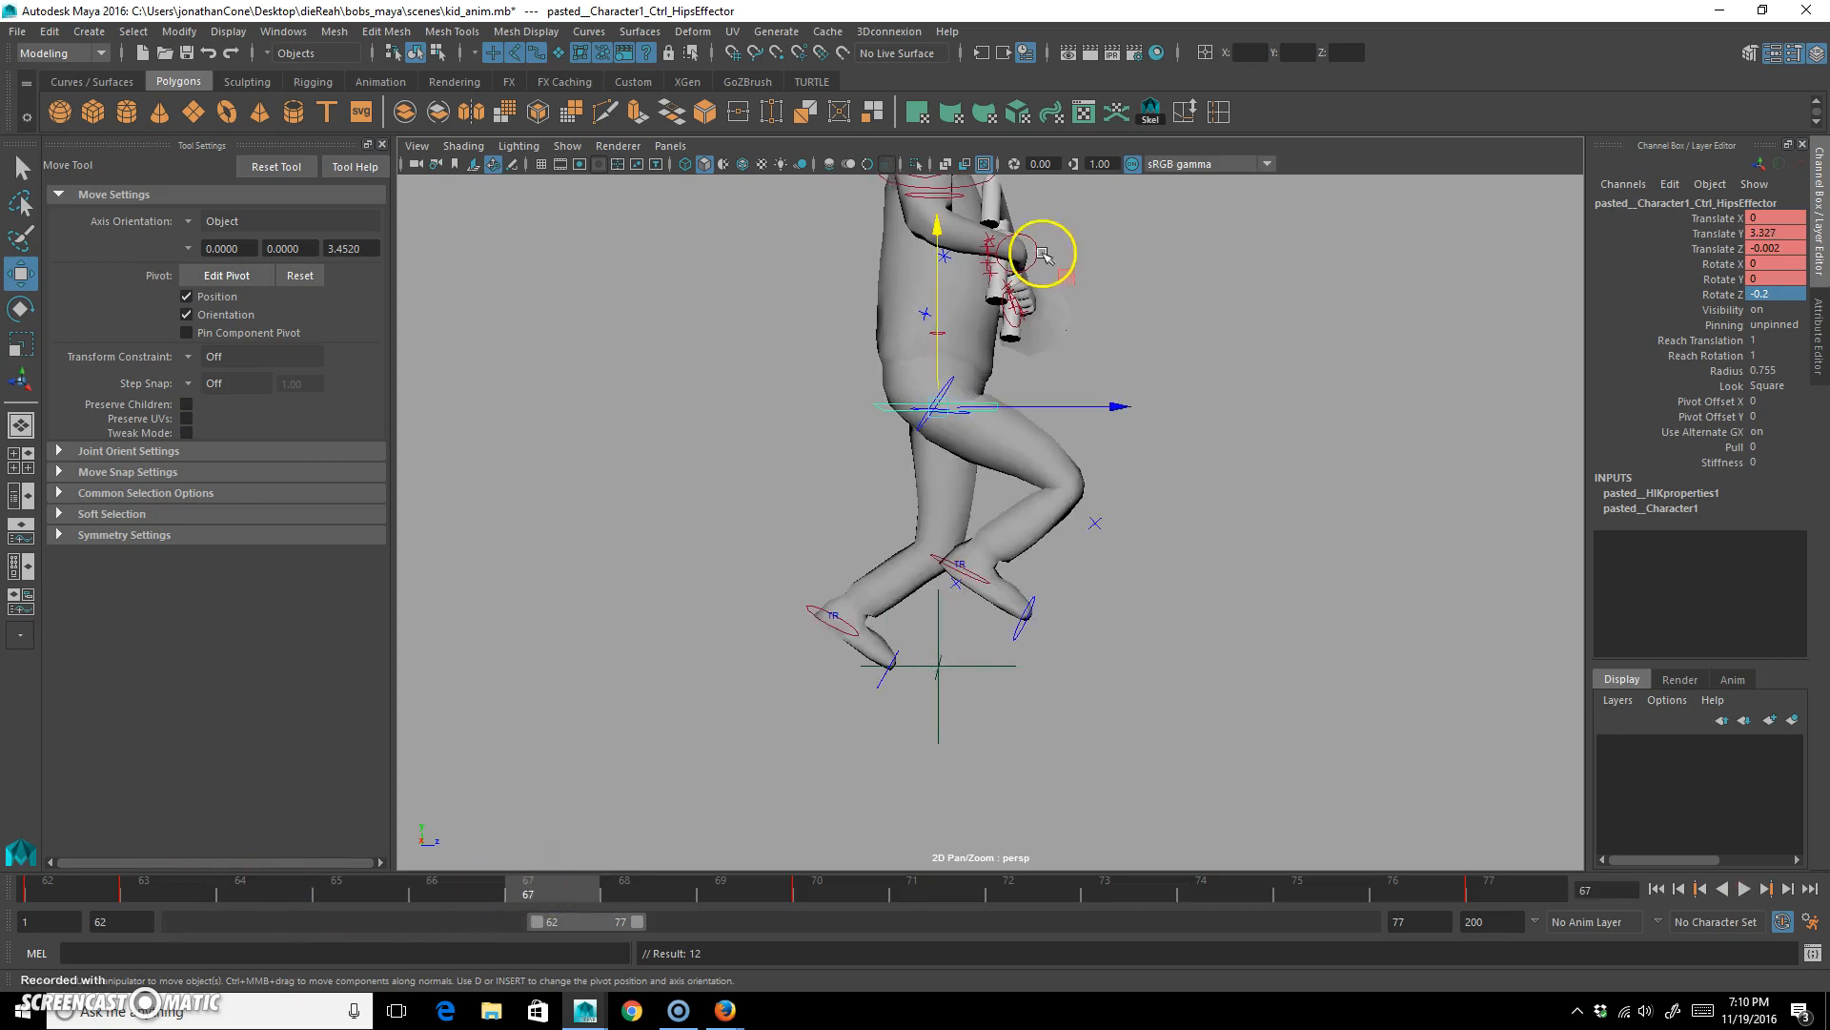
{"action": "left_click_drag", "start_coordinate": [934, 229], "coordinate": [934, 195]}
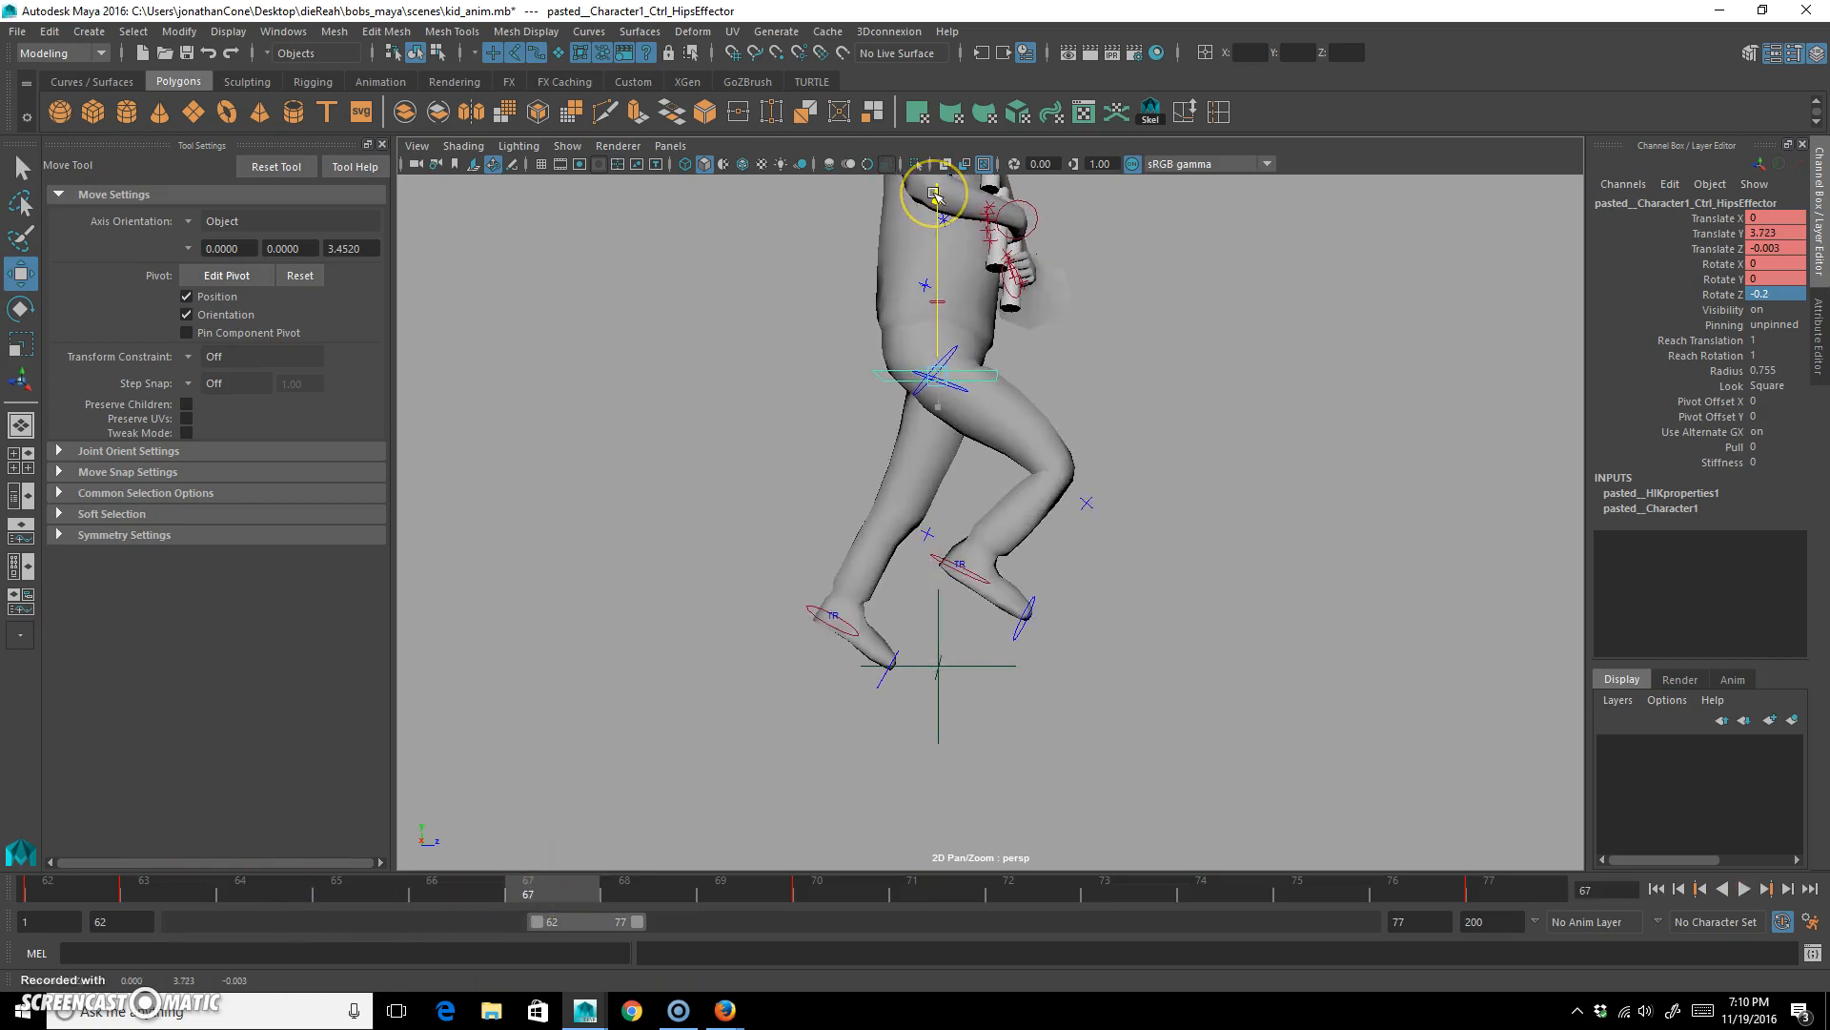
{"action": "key", "text": "s"}
{"action": "left_click_drag", "start_coordinate": [592, 907], "coordinate": [2, 895]}
{"action": "key", "text": "s"}
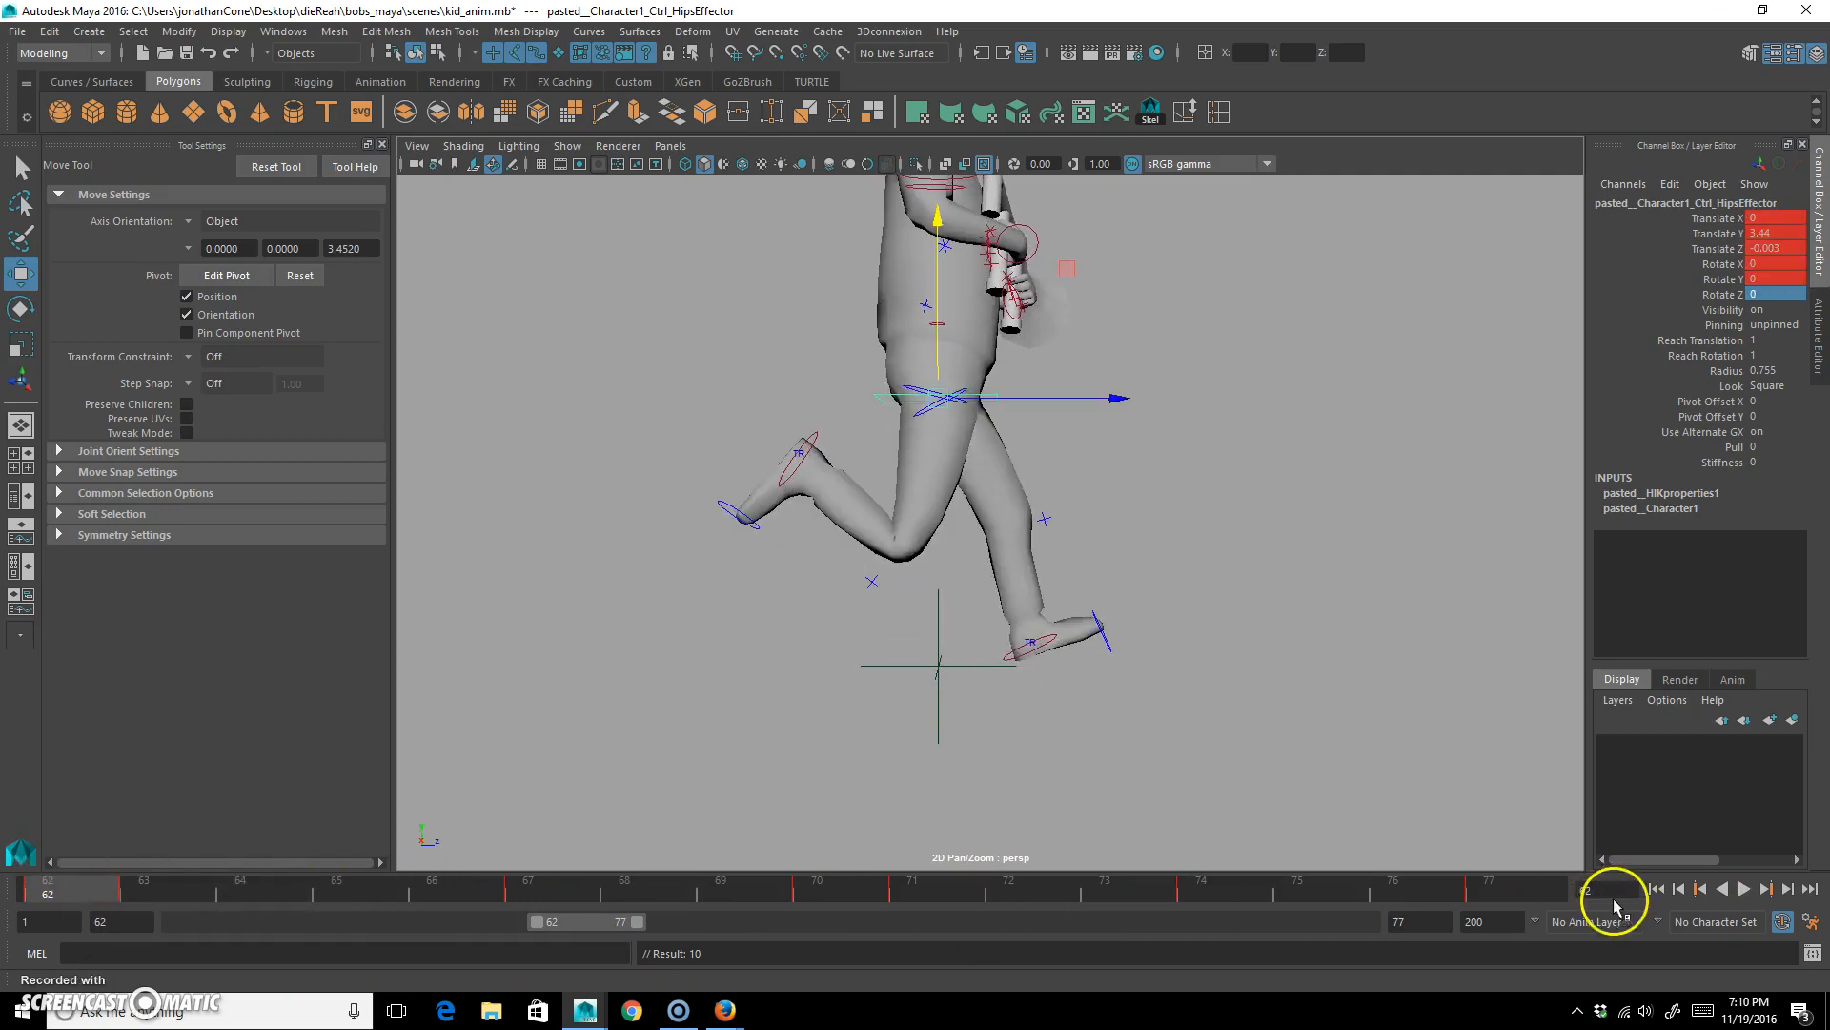
Play the run cycle from several angles to examine the hips' up-and-down motion, and stop the playback.
{"action": "left_click", "coordinate": [1743, 888]}
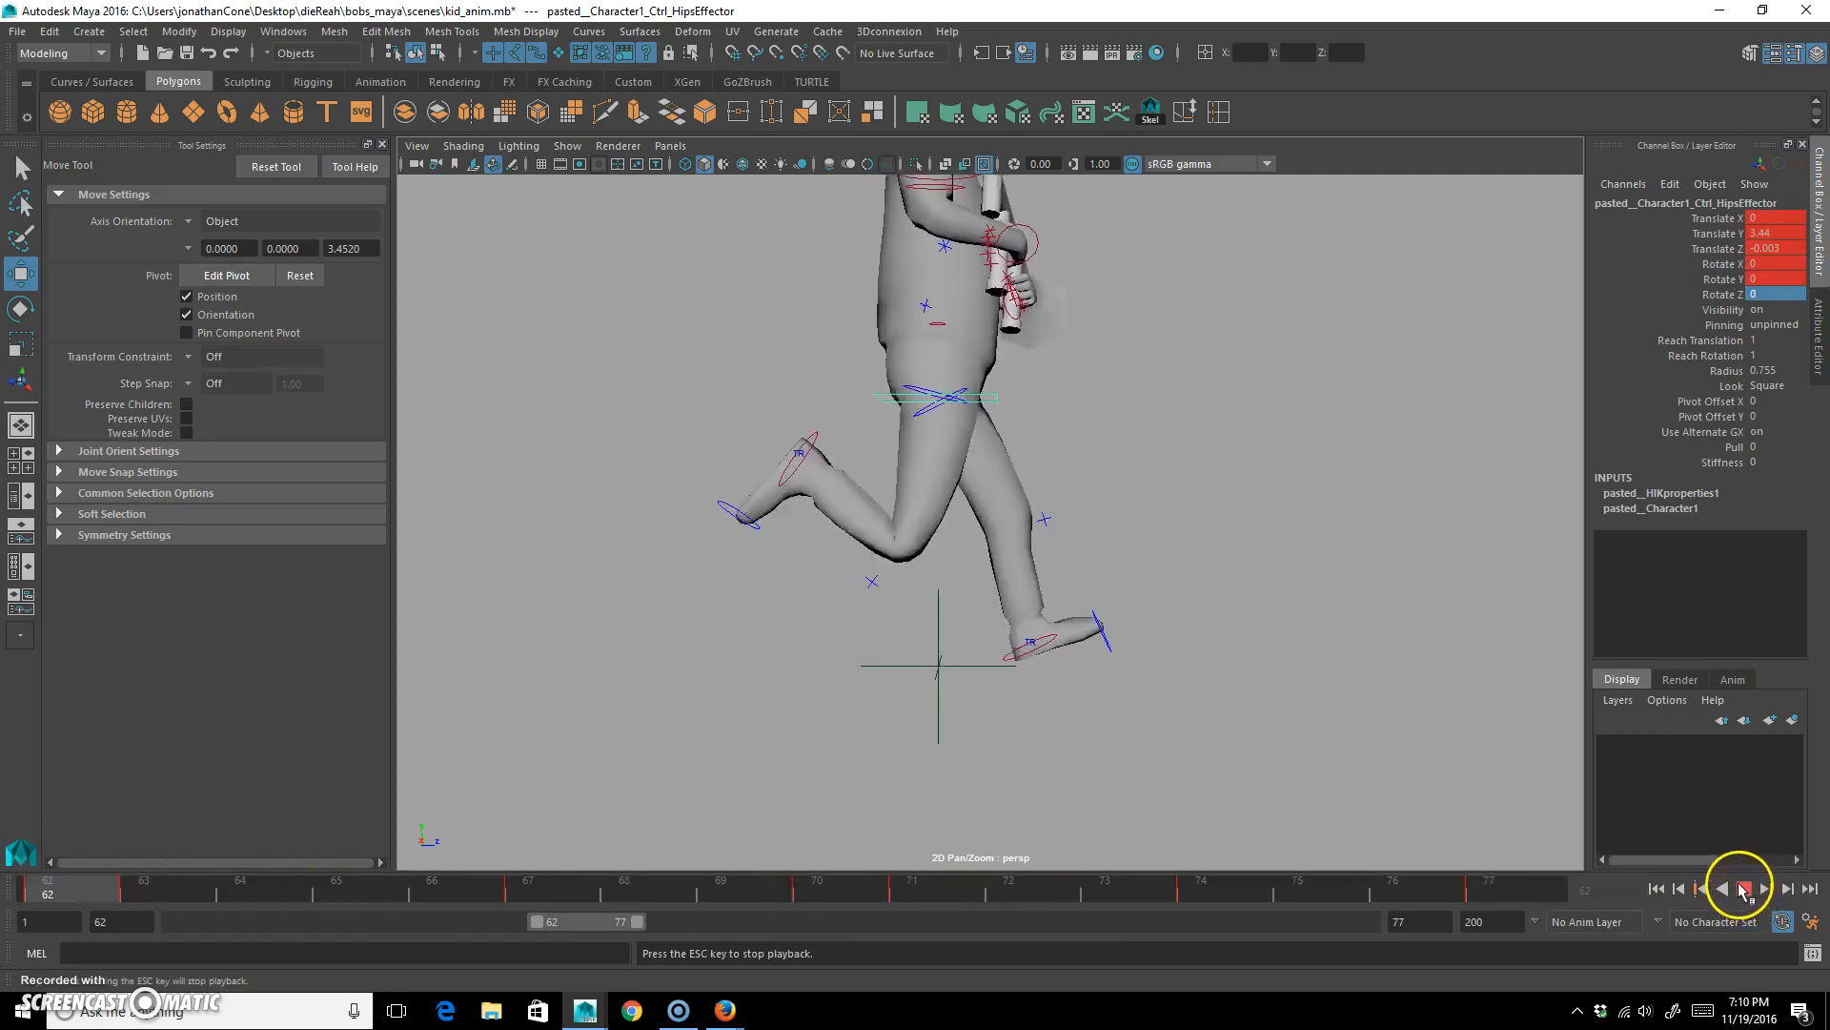
{"action": "right_click_drag", "start_coordinate": [1176, 629], "coordinate": [948, 576], "text": "alt"}
{"action": "left_click_drag", "start_coordinate": [948, 576], "coordinate": [982, 598], "text": "alt"}
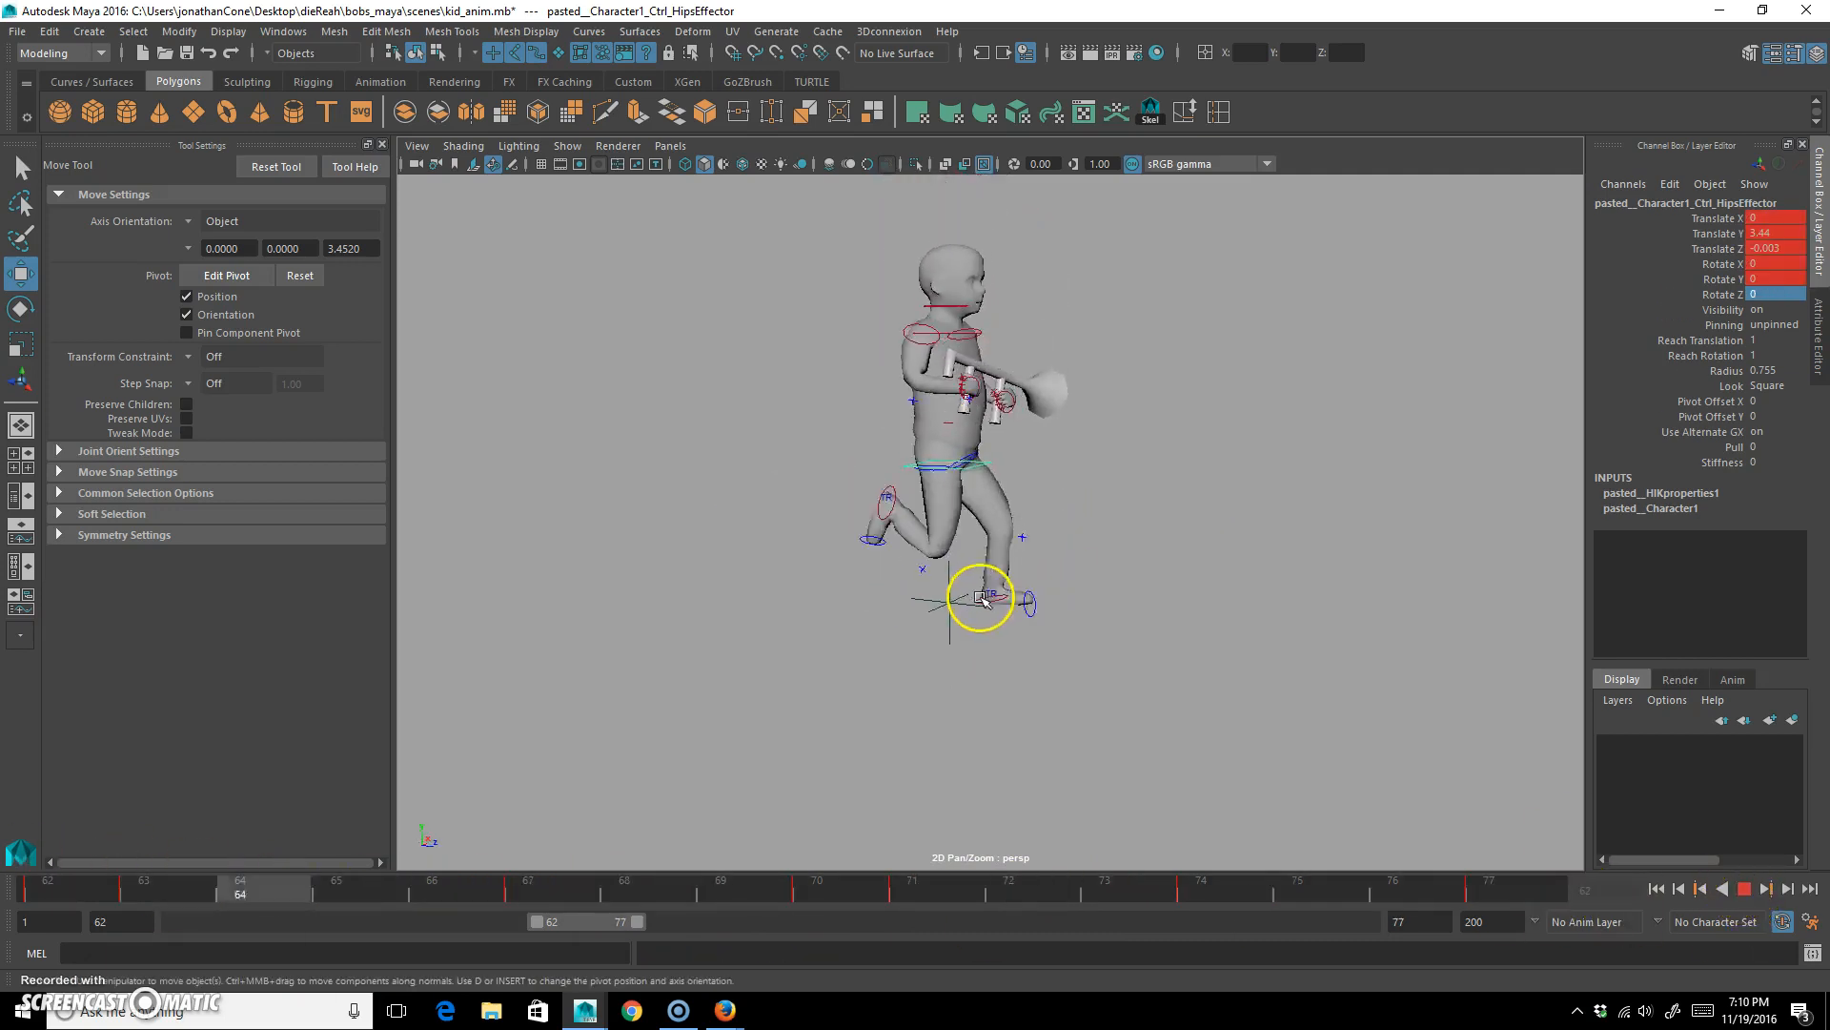
{"action": "right_click_drag", "start_coordinate": [845, 584], "coordinate": [1059, 613], "text": "alt"}
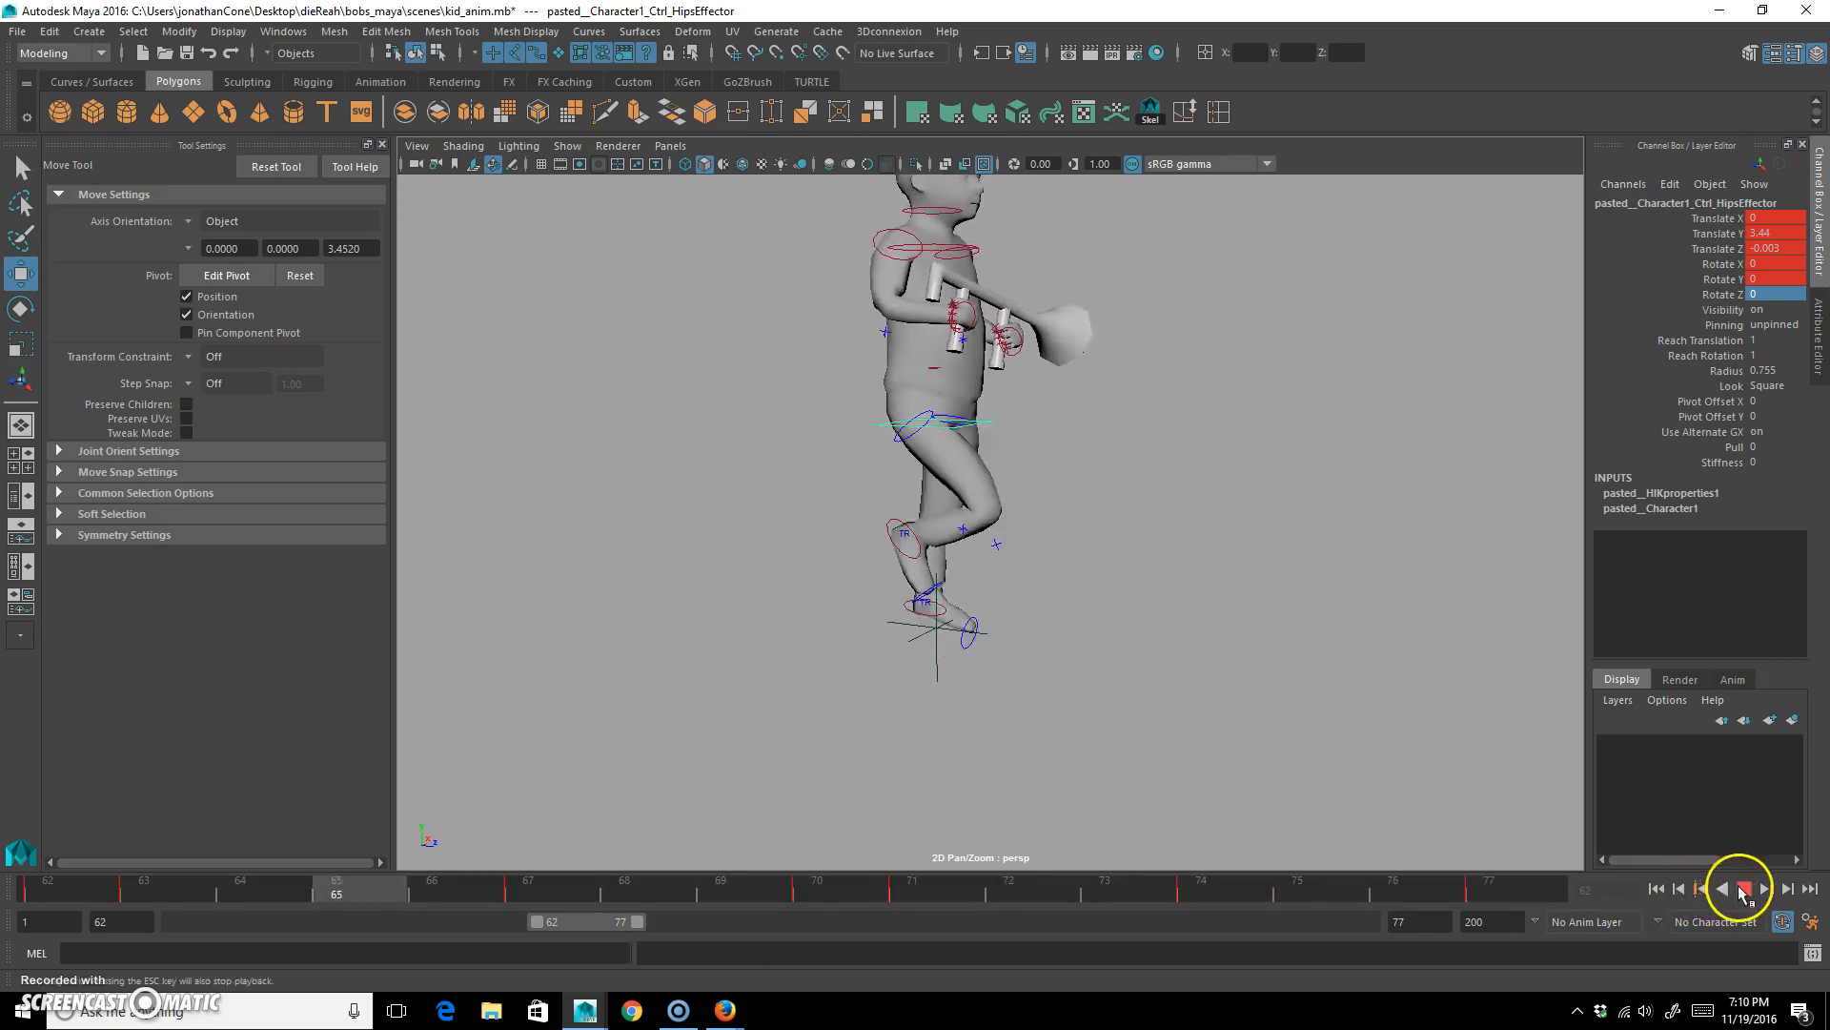
{"action": "left_click", "coordinate": [1744, 888]}
At frame 62, rotate the chest control about 20 degrees in X and key it.
{"action": "left_click_drag", "start_coordinate": [899, 531], "coordinate": [876, 568], "text": "alt"}
{"action": "right_click_drag", "start_coordinate": [877, 569], "coordinate": [896, 570], "text": "alt"}
{"action": "left_click", "coordinate": [1027, 462]}
{"action": "right_click_drag", "start_coordinate": [1159, 604], "coordinate": [1038, 588], "text": "alt"}
{"action": "middle_click_drag", "start_coordinate": [1038, 589], "coordinate": [1039, 562], "text": "alt"}
{"action": "left_click_drag", "start_coordinate": [855, 879], "coordinate": [19, 905]}
{"action": "left_click_drag", "start_coordinate": [628, 709], "coordinate": [772, 730], "text": "alt"}
{"action": "right_click_drag", "start_coordinate": [596, 738], "coordinate": [953, 661], "text": "alt"}
{"action": "middle_click_drag", "start_coordinate": [952, 662], "coordinate": [805, 621], "text": "alt"}
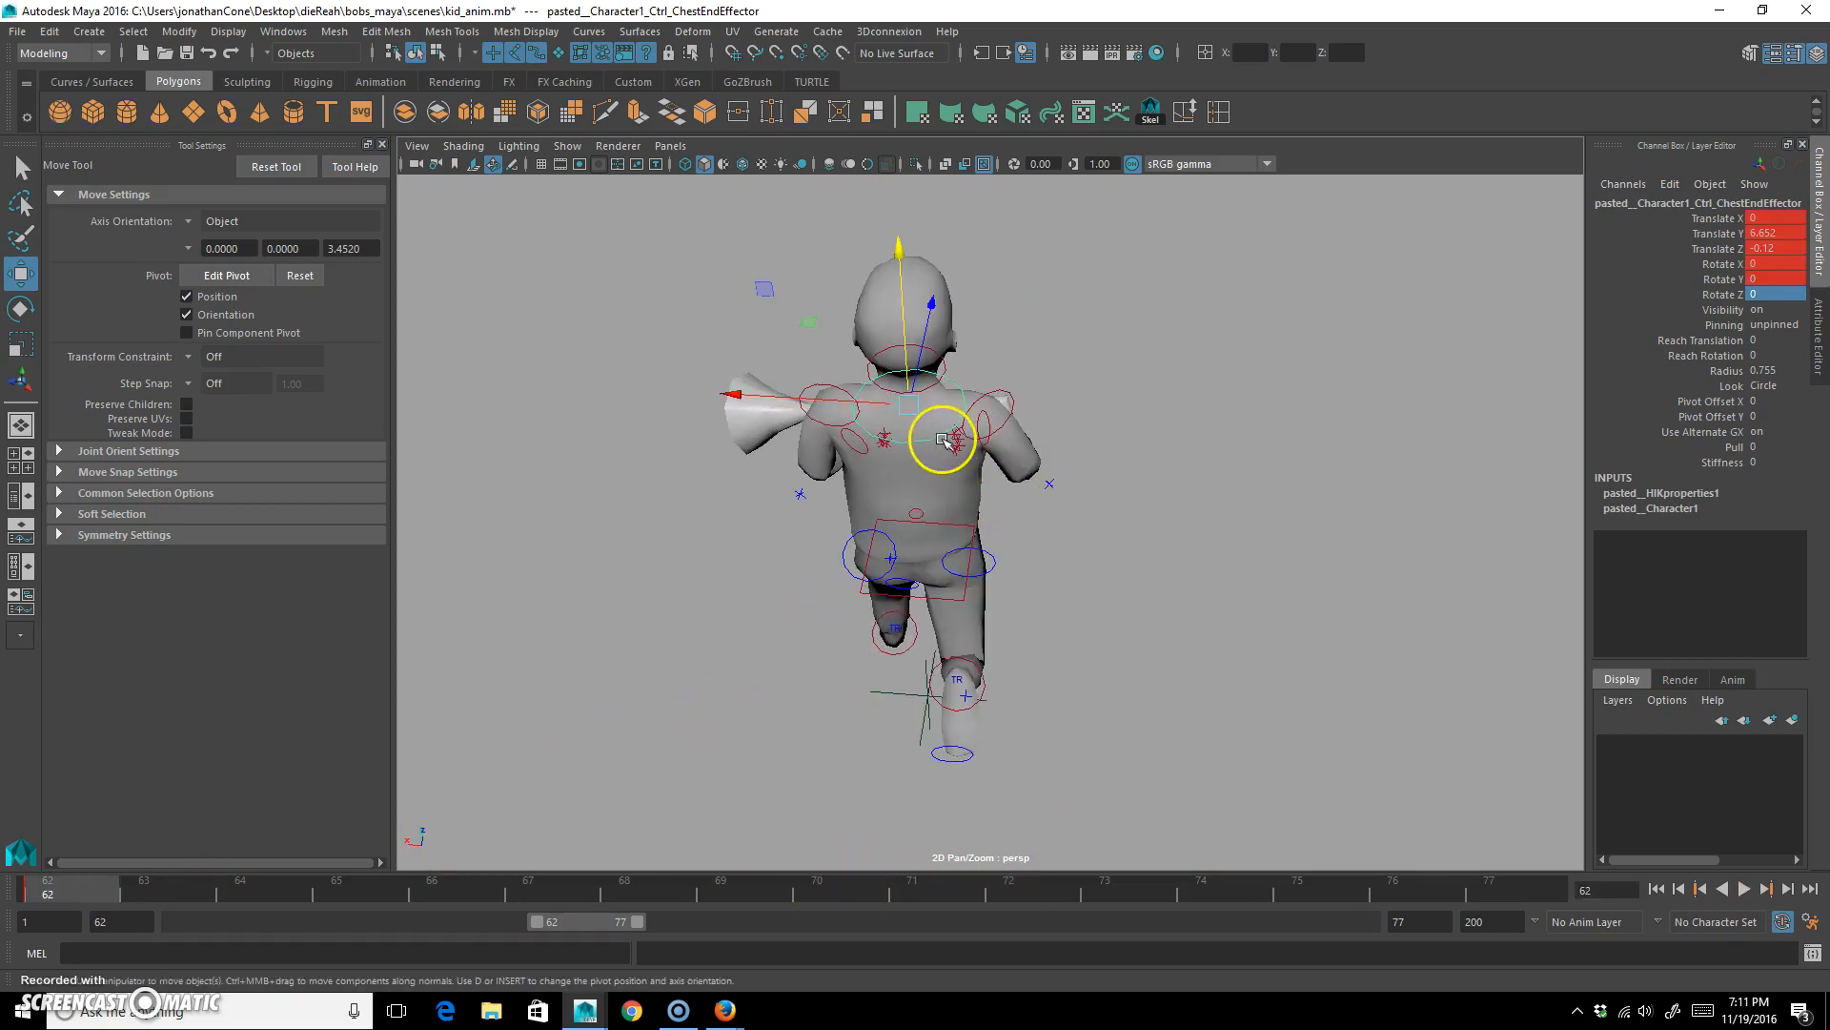
{"action": "key", "text": "e"}
{"action": "left_click_drag", "start_coordinate": [976, 523], "coordinate": [1030, 500]}
{"action": "key", "text": "s"}
Key the same chest pose at frame 77, and counter-rotate the chest to about -24.5 degrees in X at frame 70.
{"action": "middle_click_drag", "start_coordinate": [47, 894], "coordinate": [1502, 872]}
{"action": "key", "text": "s"}
{"action": "left_click_drag", "start_coordinate": [1512, 878], "coordinate": [826, 890]}
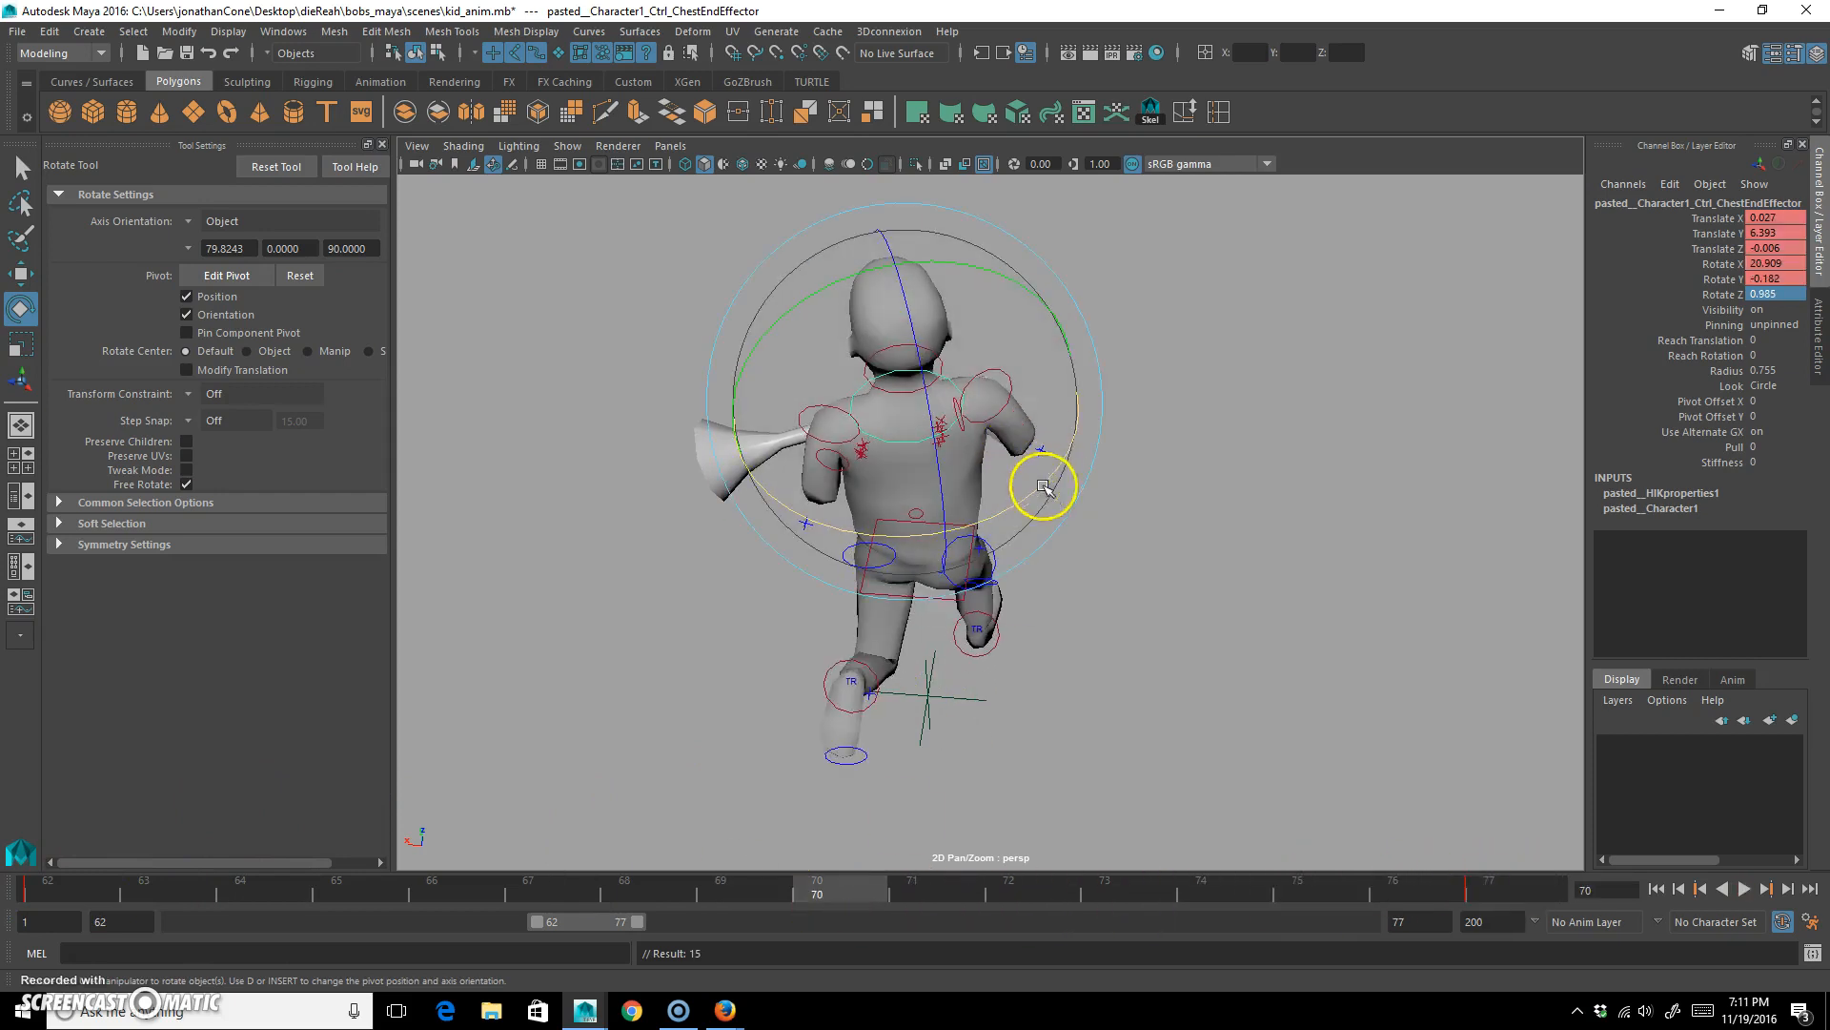
{"action": "left_click_drag", "start_coordinate": [1029, 490], "coordinate": [901, 538]}
{"action": "key", "text": "s"}
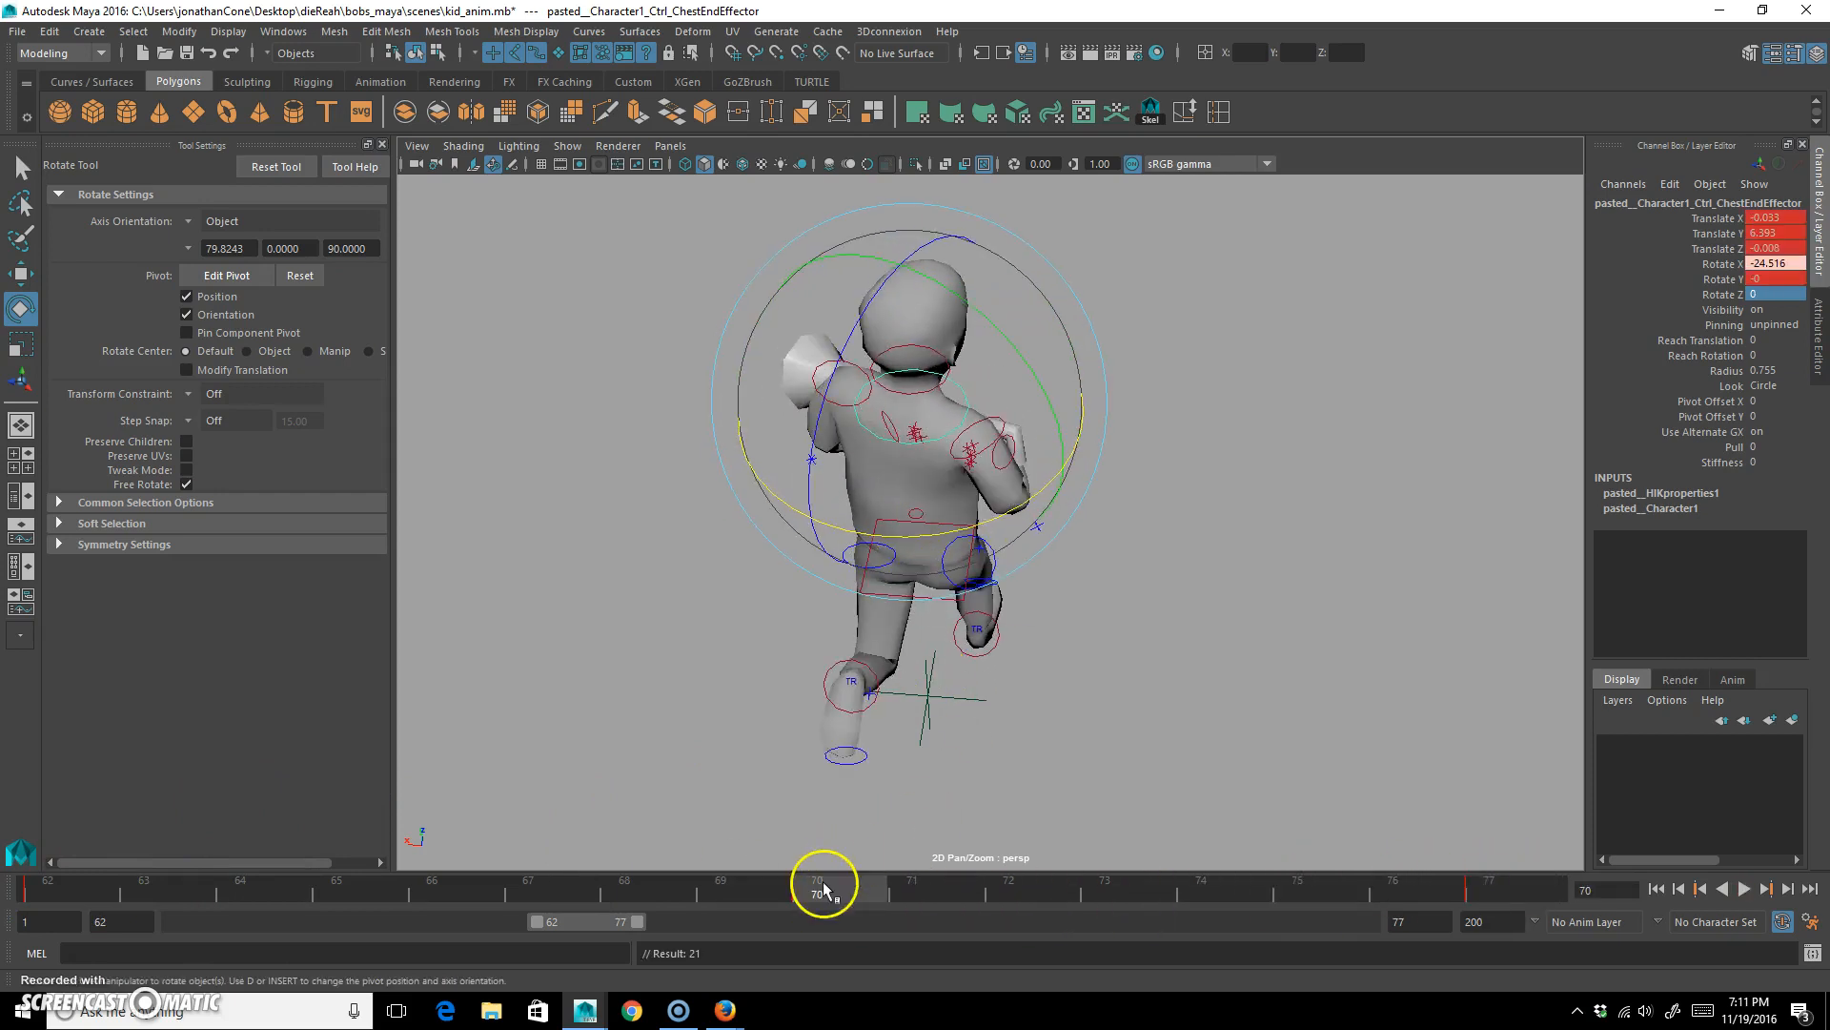
Play the run cycle while orbiting to a side view to review the chest twist, and stop the playback.
{"action": "key", "text": "alt+v"}
{"action": "left_click", "coordinate": [1745, 888]}
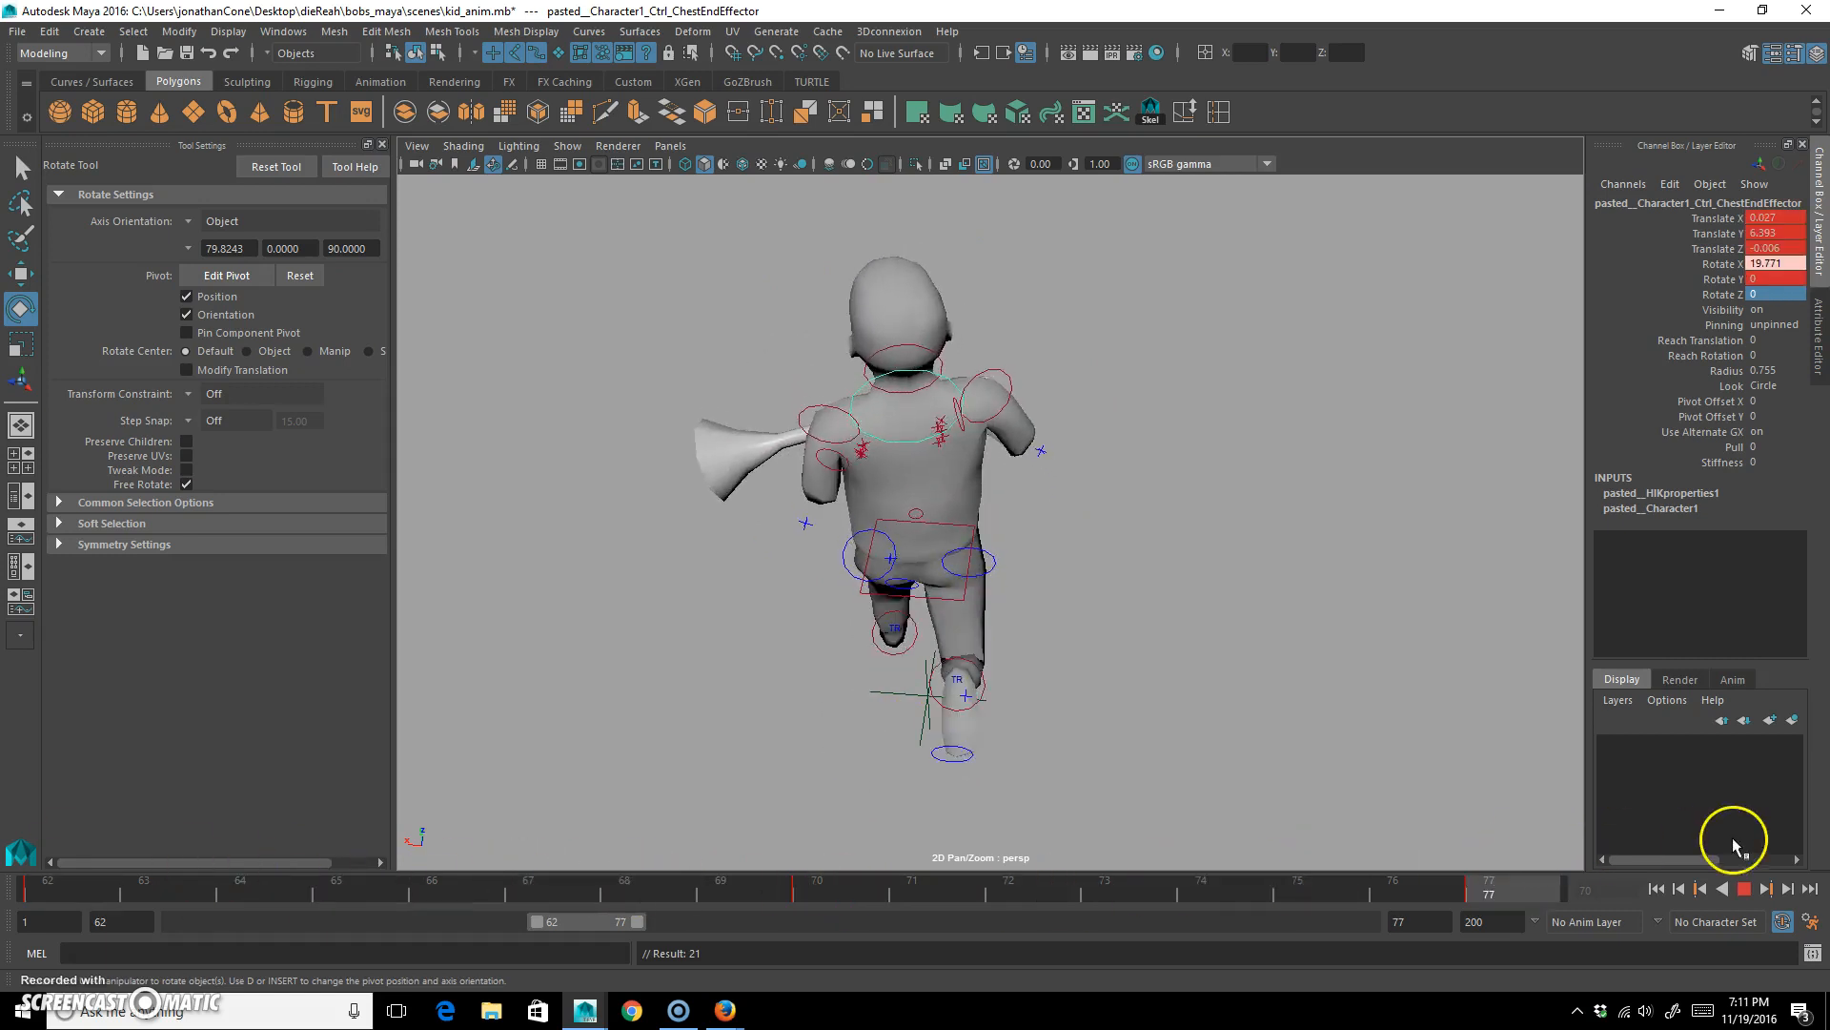
{"action": "left_click_drag", "start_coordinate": [1226, 641], "coordinate": [953, 629], "text": "alt"}
{"action": "left_click", "coordinate": [1745, 889]}
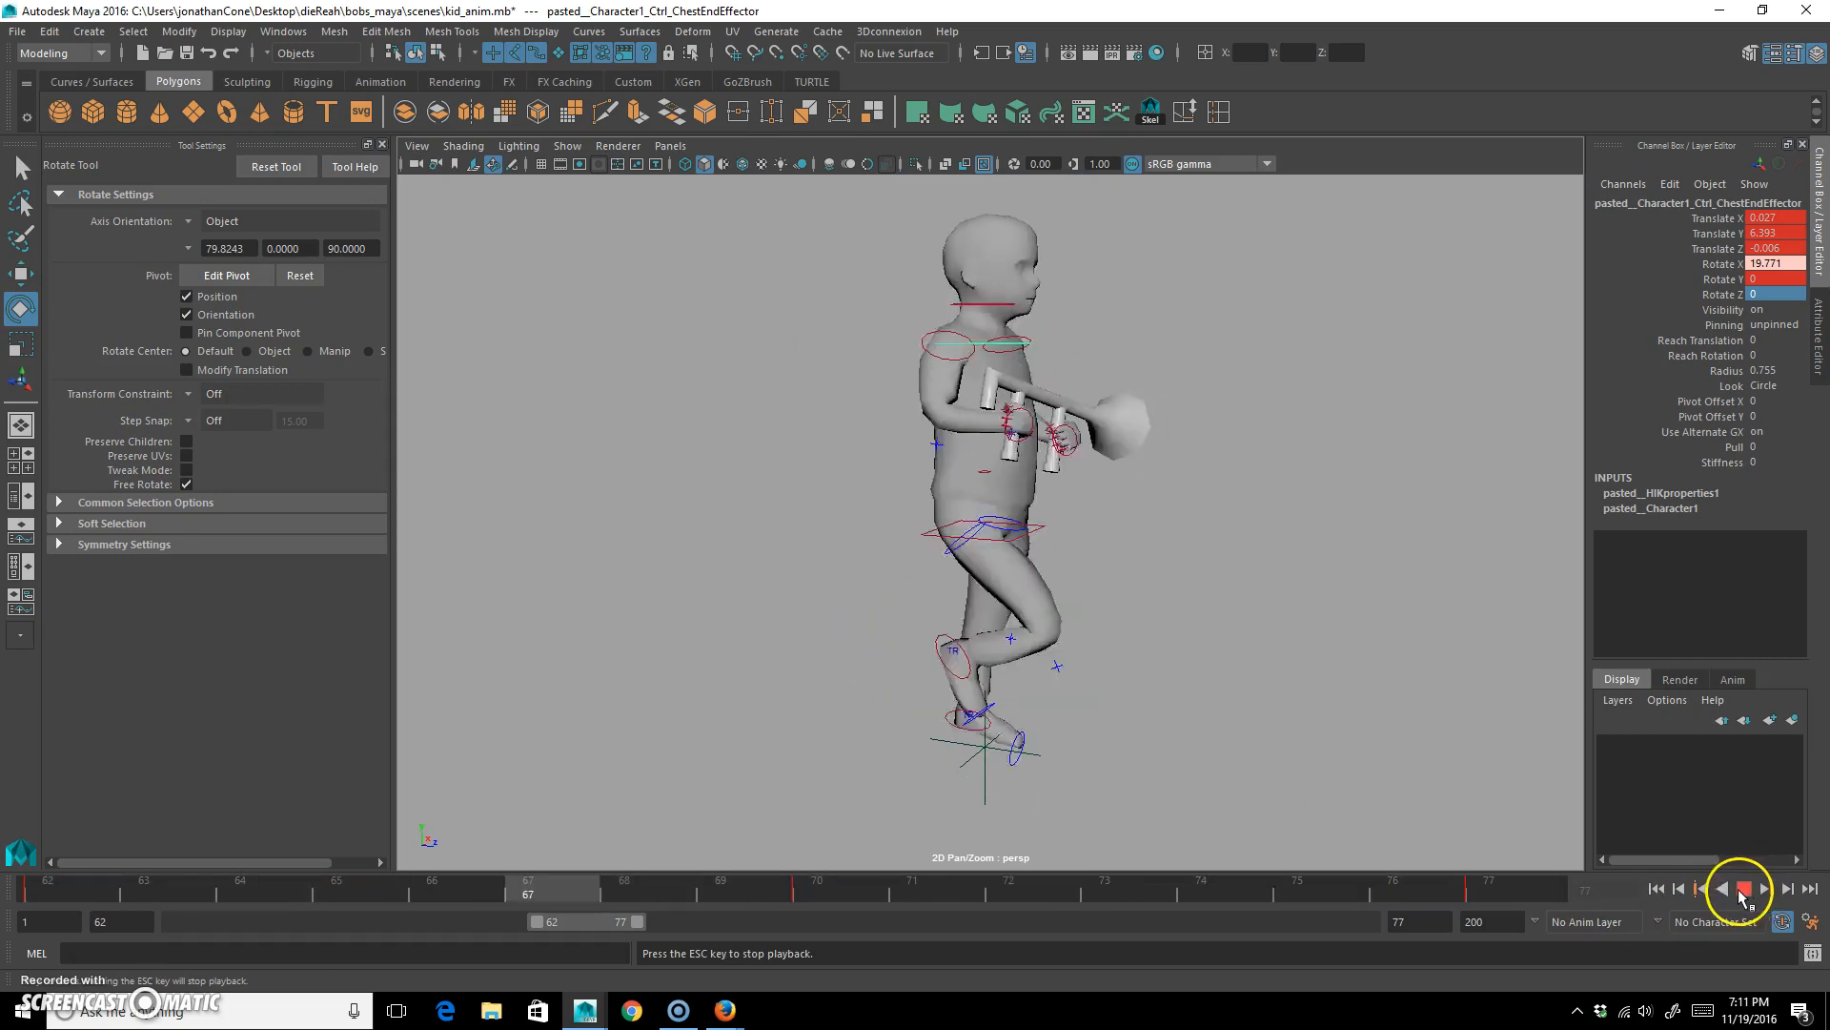
{"action": "left_click", "coordinate": [1743, 895]}
Rotate the head control to about 4.9 degrees in X and -1.4 degrees in Y at frame 62 and key it.
{"action": "left_click_drag", "start_coordinate": [733, 524], "coordinate": [972, 562], "text": "alt"}
{"action": "left_click", "coordinate": [1256, 327]}
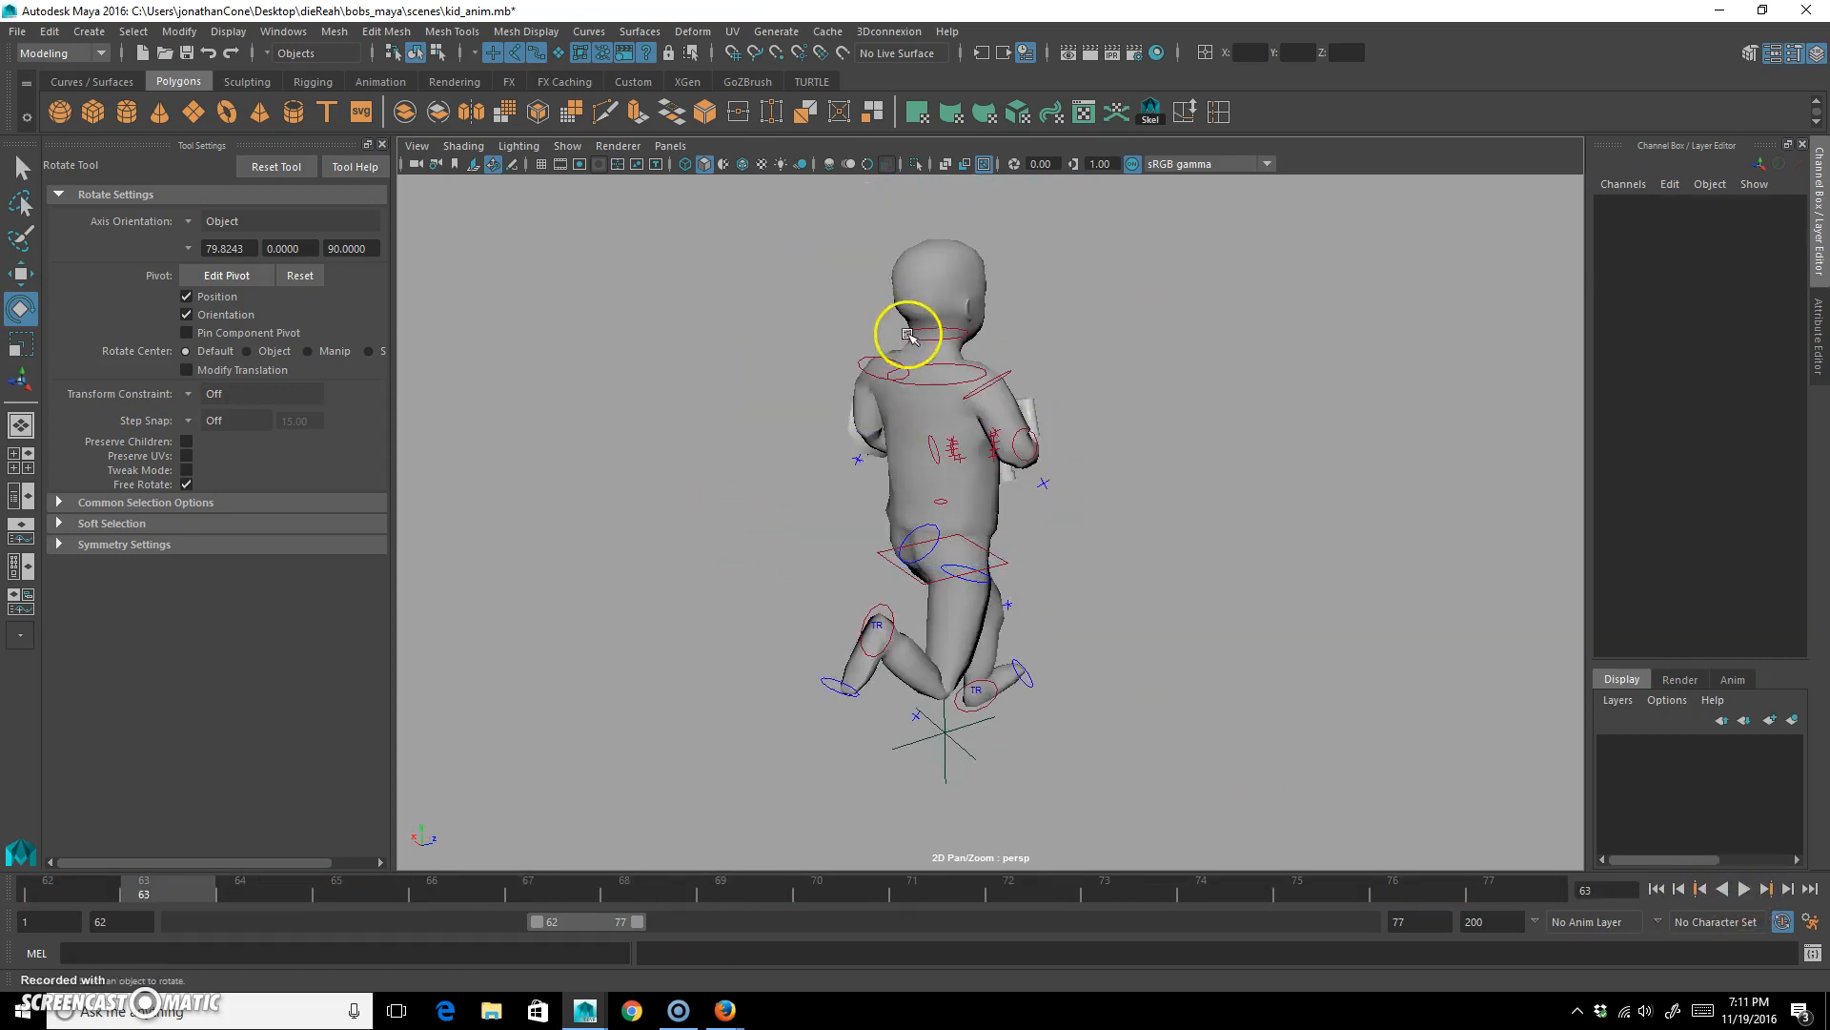
{"action": "left_click", "coordinate": [921, 341]}
{"action": "left_click_drag", "start_coordinate": [981, 368], "coordinate": [1031, 435], "text": "alt"}
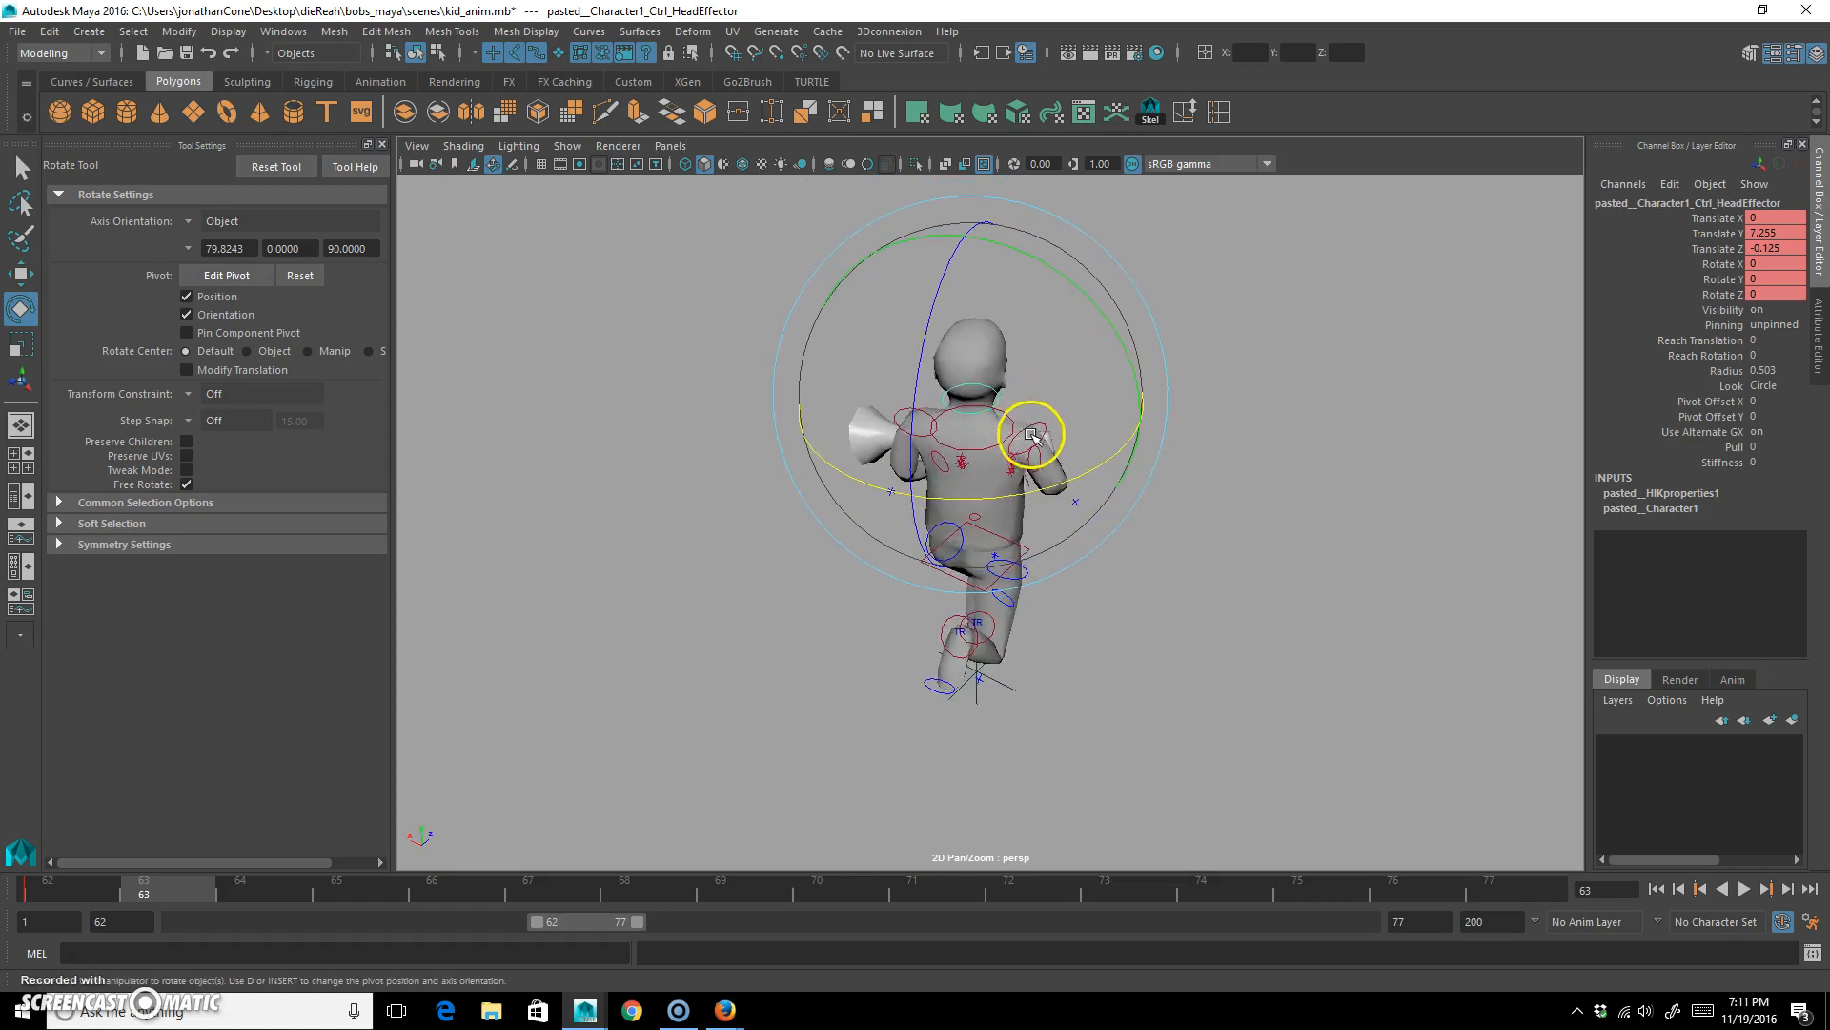
{"action": "left_click", "coordinate": [41, 900]}
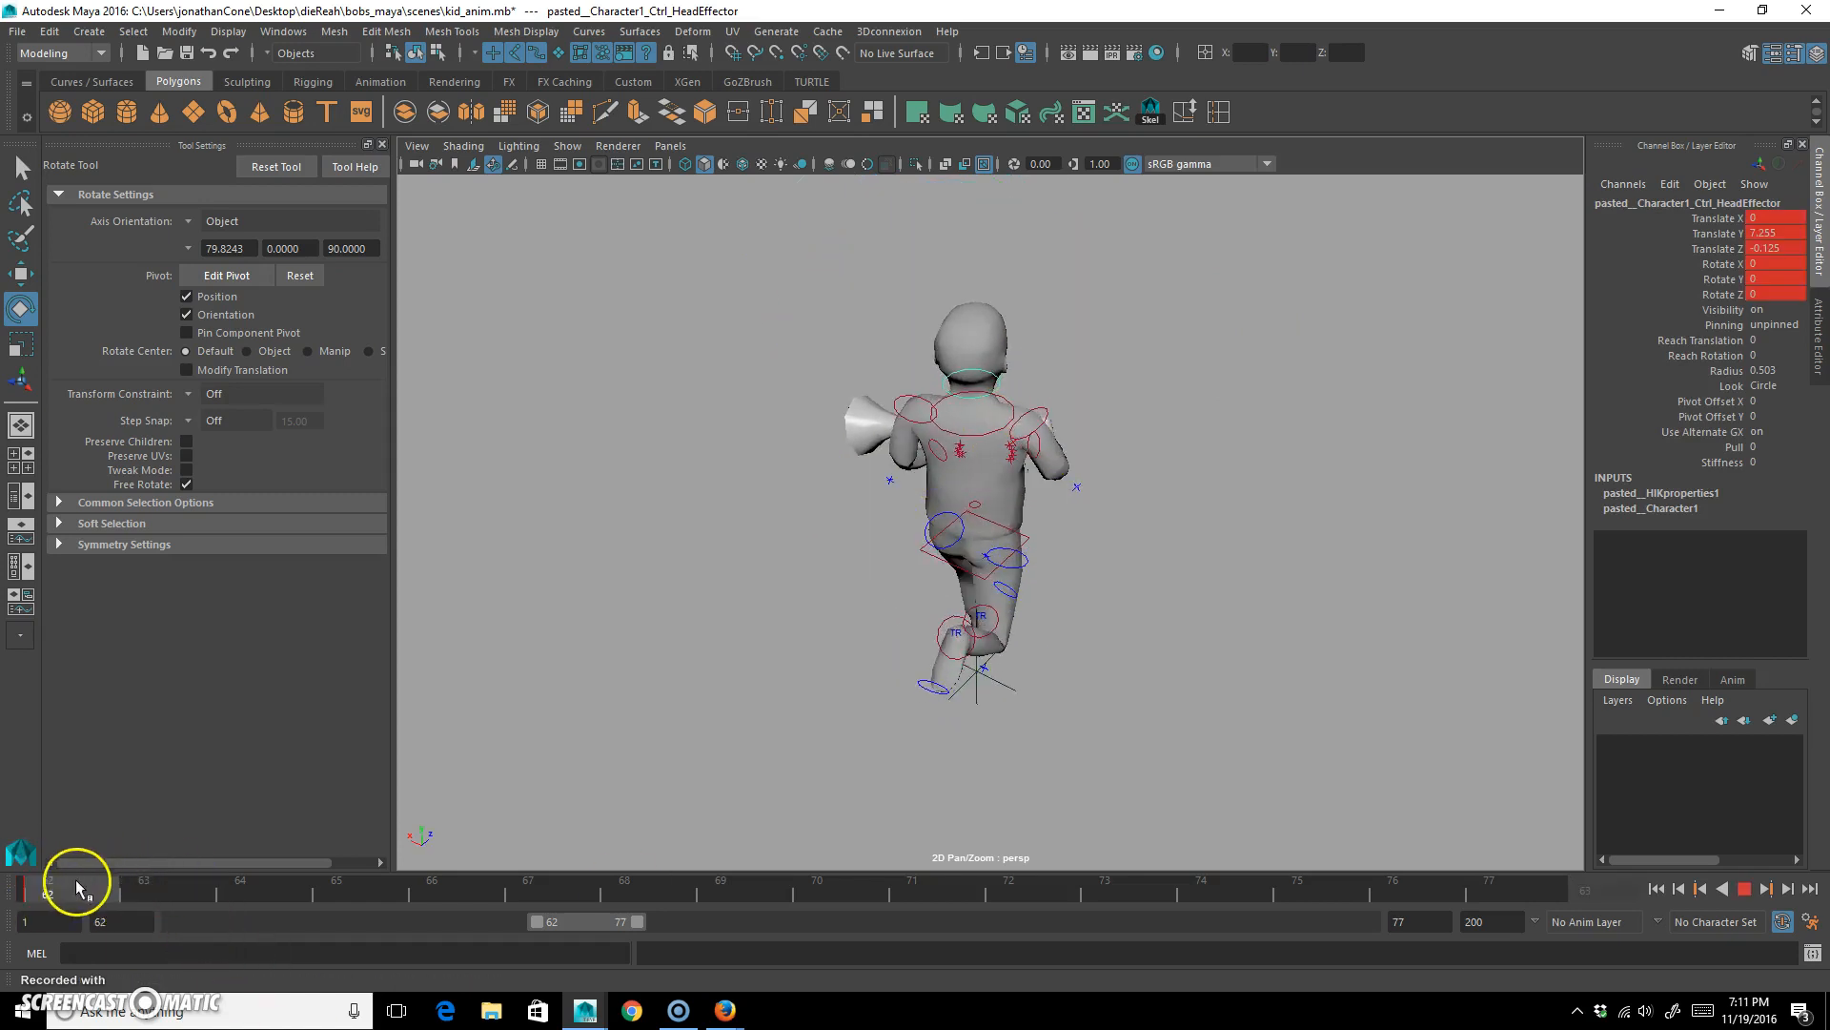
{"action": "left_click_drag", "start_coordinate": [694, 564], "coordinate": [1015, 636], "text": "alt"}
{"action": "key", "text": "shift+w"}
At frame 70, rotate the head control to about 8.9 degrees in X, key it, and key frame 62's head pose at frame 77.
{"action": "left_click_drag", "start_coordinate": [139, 890], "coordinate": [878, 882]}
{"action": "left_click_drag", "start_coordinate": [1005, 644], "coordinate": [1170, 588]}
{"action": "key", "text": "s"}
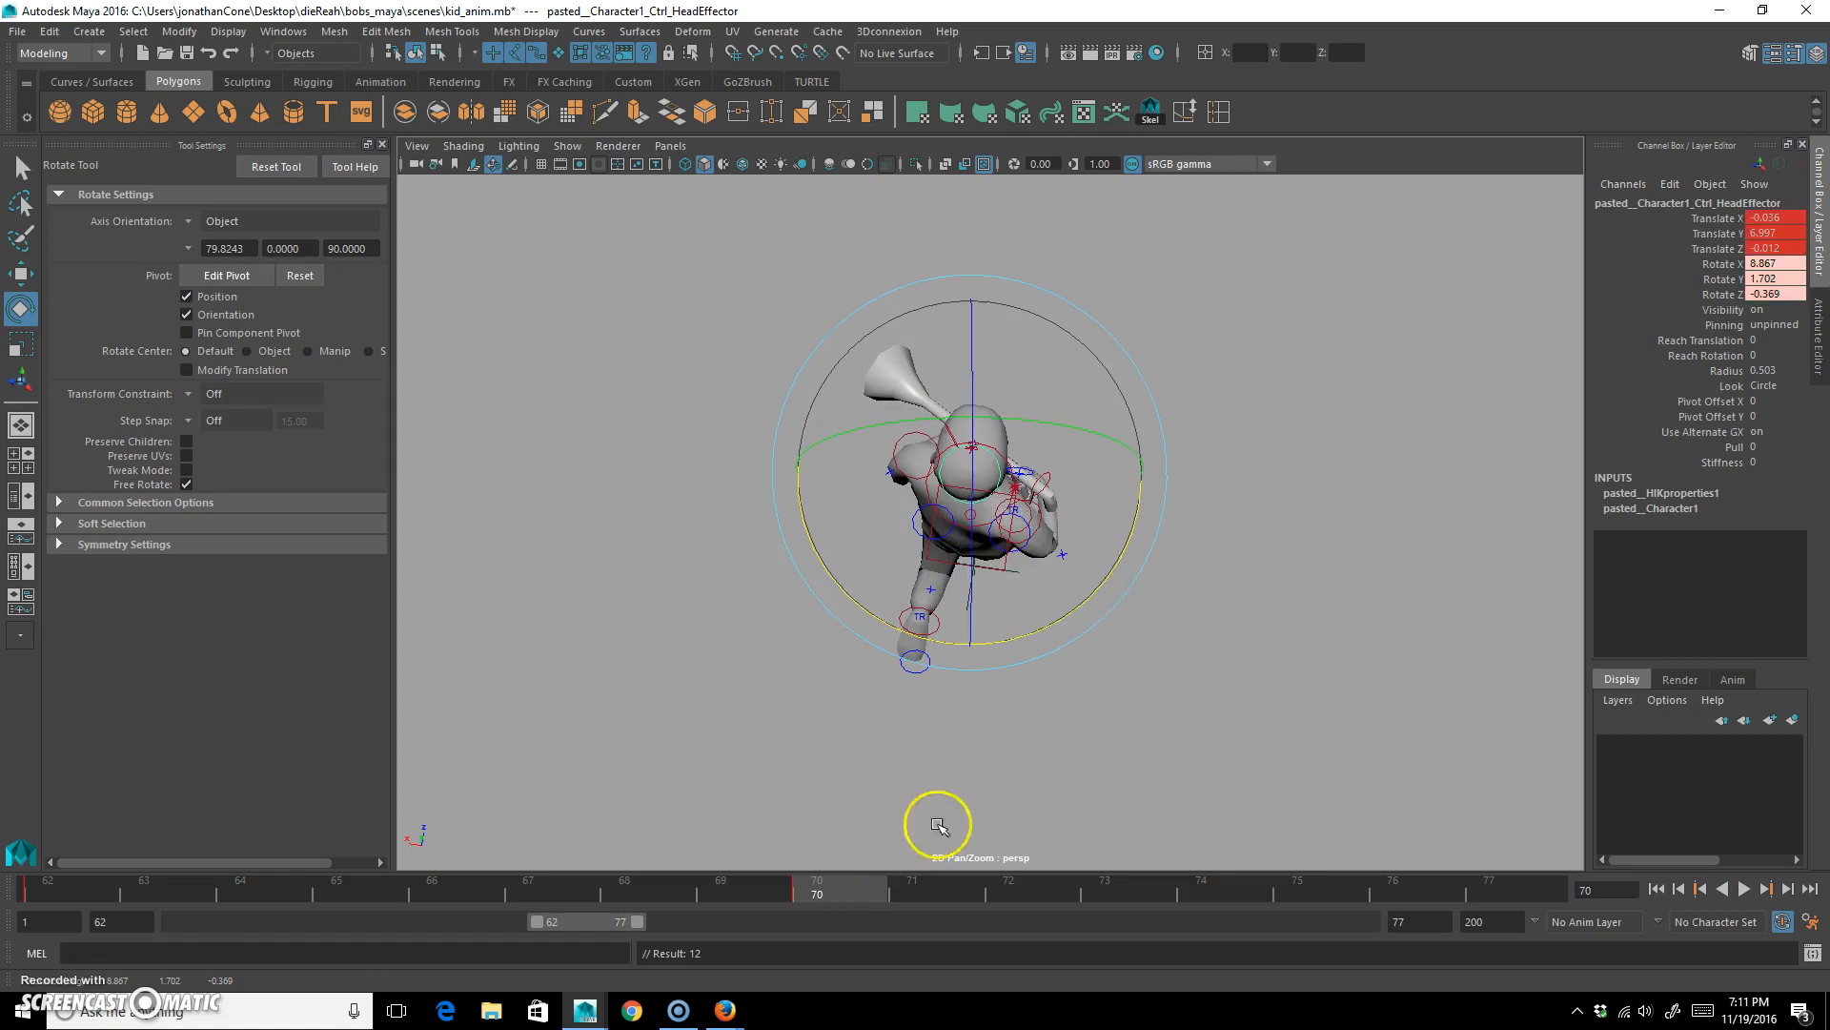
{"action": "left_click_drag", "start_coordinate": [805, 889], "coordinate": [21, 907]}
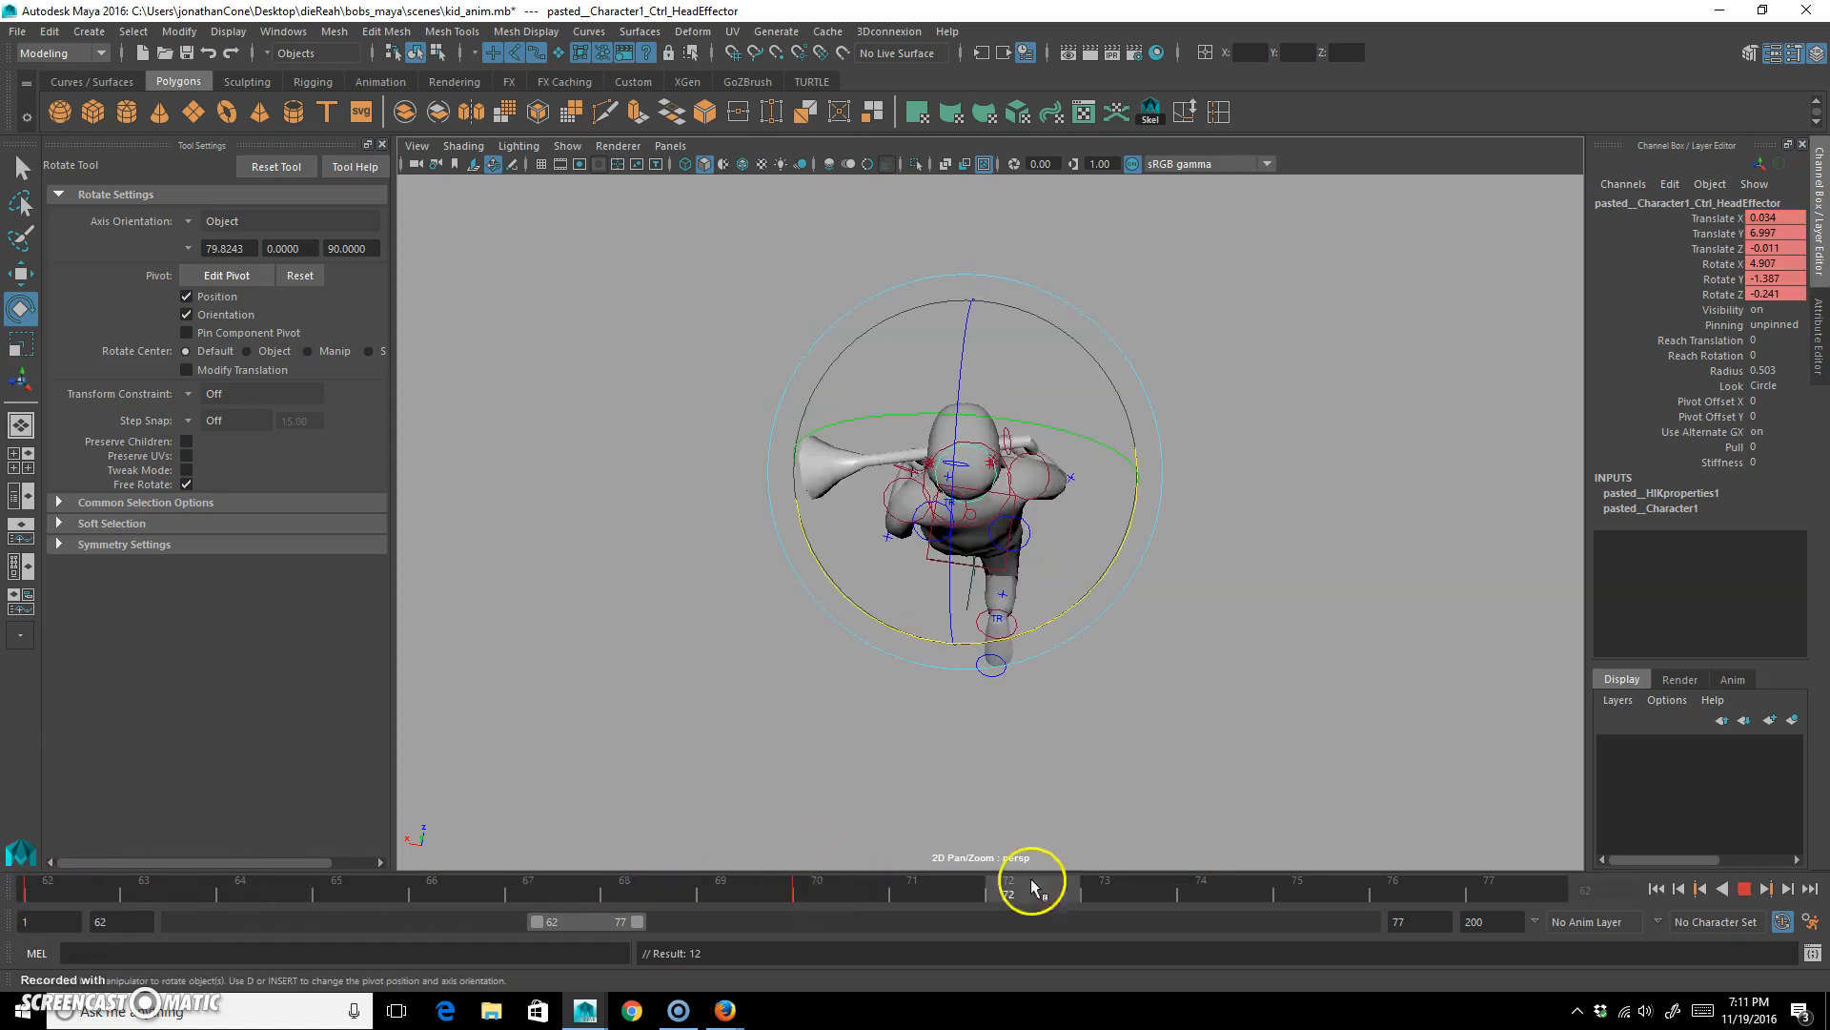
{"action": "key", "text": "s"}
{"action": "key", "text": "alt+v"}
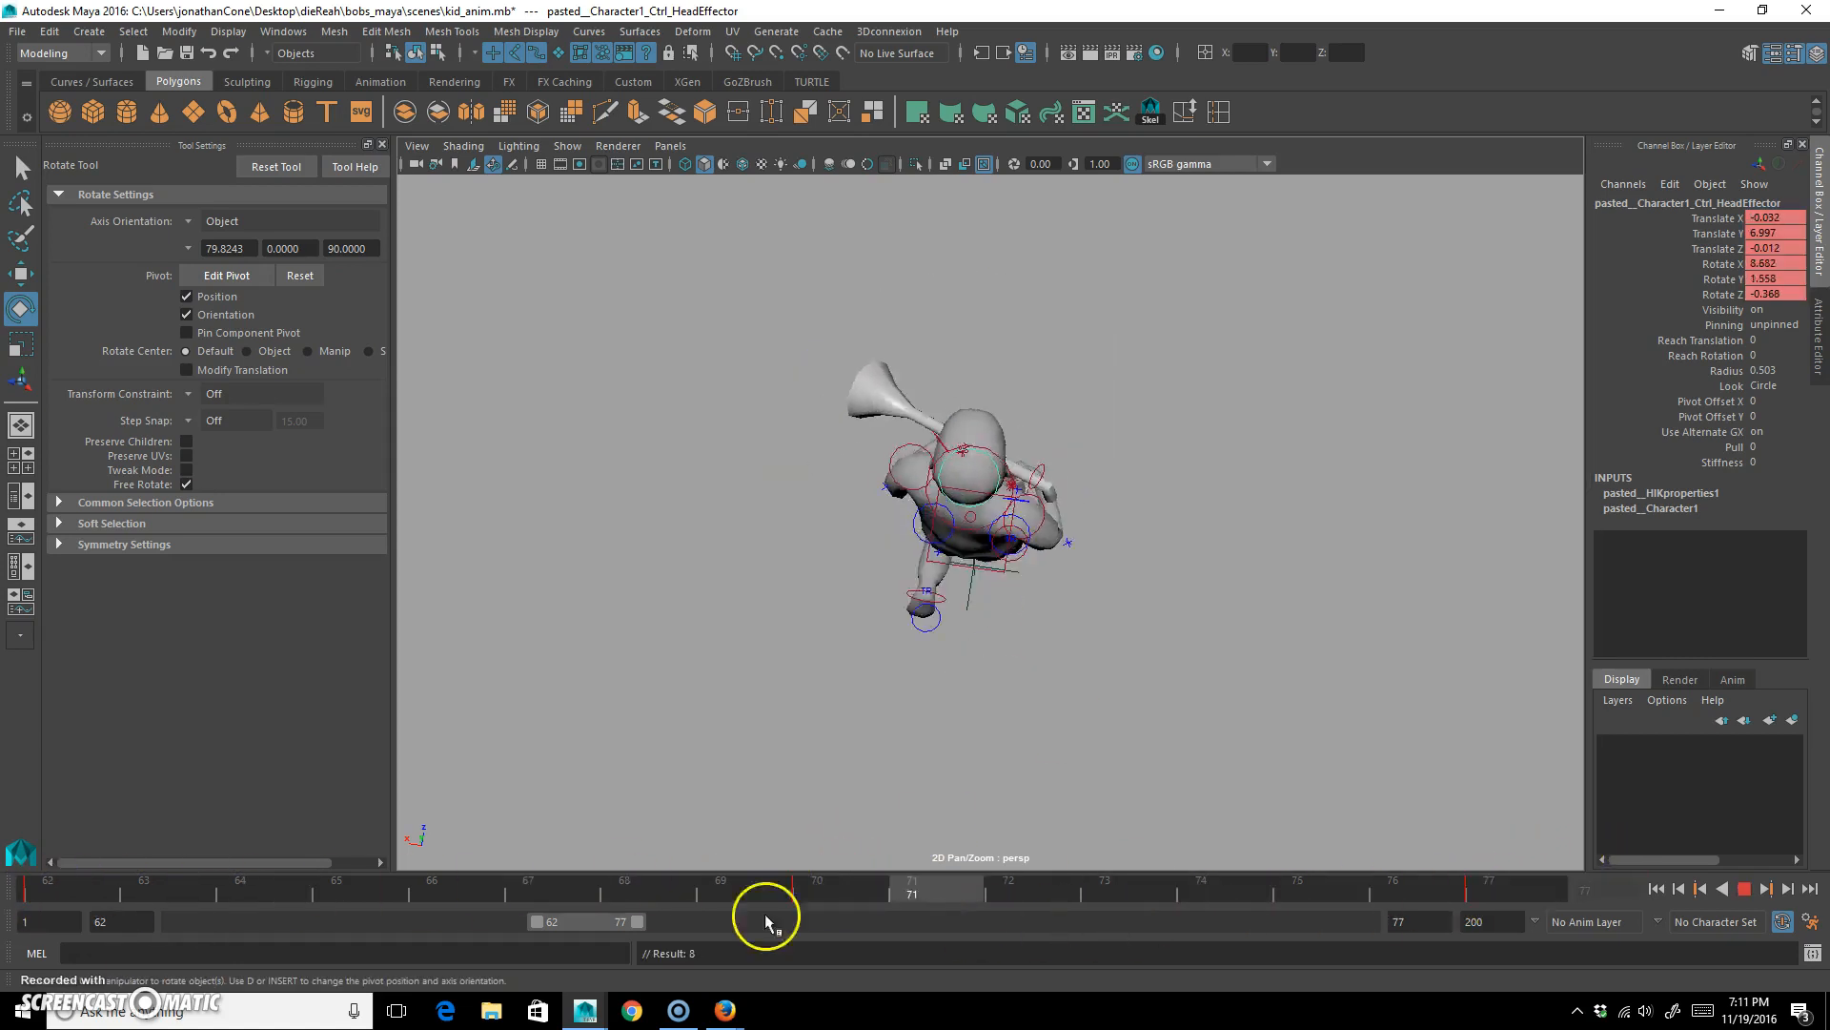
Select the hips control and examine the hips and planted leg around frame 65 from the back and side.
{"action": "left_click_drag", "start_coordinate": [1259, 631], "coordinate": [1256, 527], "text": "alt"}
{"action": "scroll", "coordinate": [1256, 527], "scroll_direction": "up", "scroll_amount": 5}
{"action": "left_click", "coordinate": [1347, 452]}
{"action": "left_click", "coordinate": [974, 365]}
{"action": "scroll", "coordinate": [1010, 405], "scroll_direction": "down", "scroll_amount": 4}
{"action": "left_click", "coordinate": [1239, 575]}
{"action": "left_click", "coordinate": [974, 547]}
{"action": "scroll", "coordinate": [1016, 551], "scroll_direction": "up", "scroll_amount": 2}
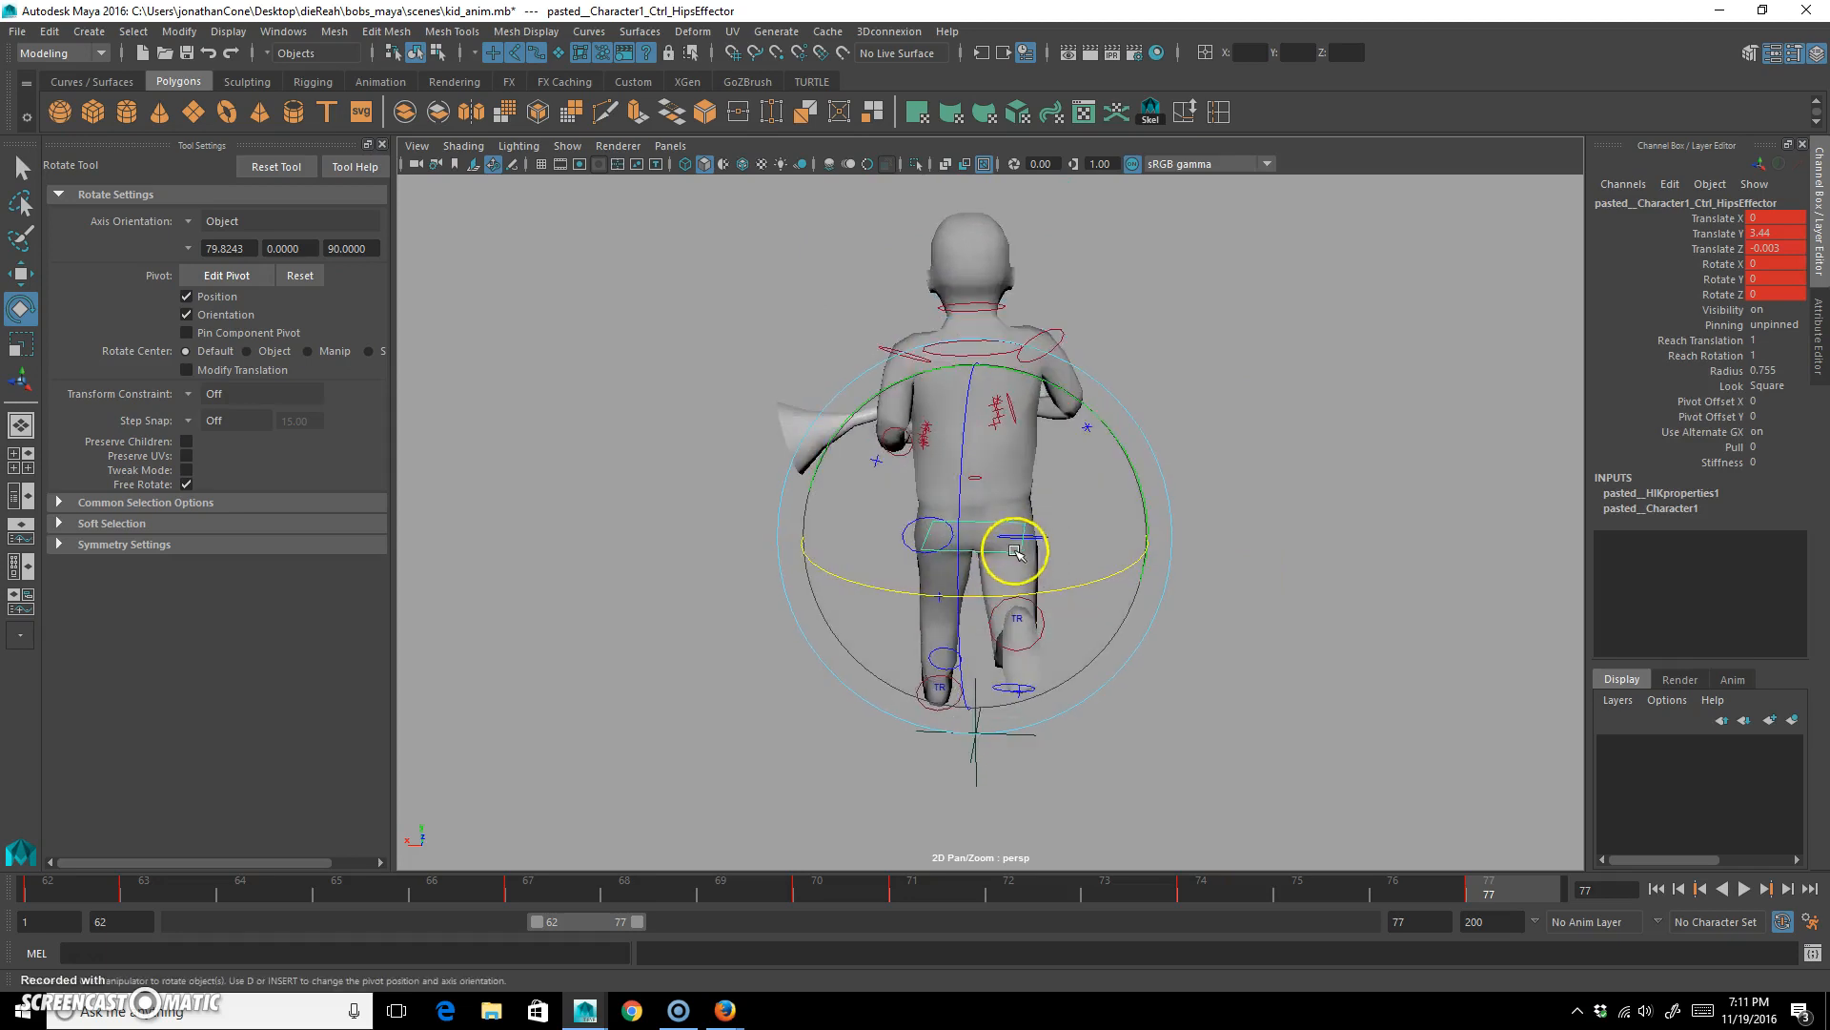
{"action": "left_click_drag", "start_coordinate": [73, 890], "coordinate": [372, 913]}
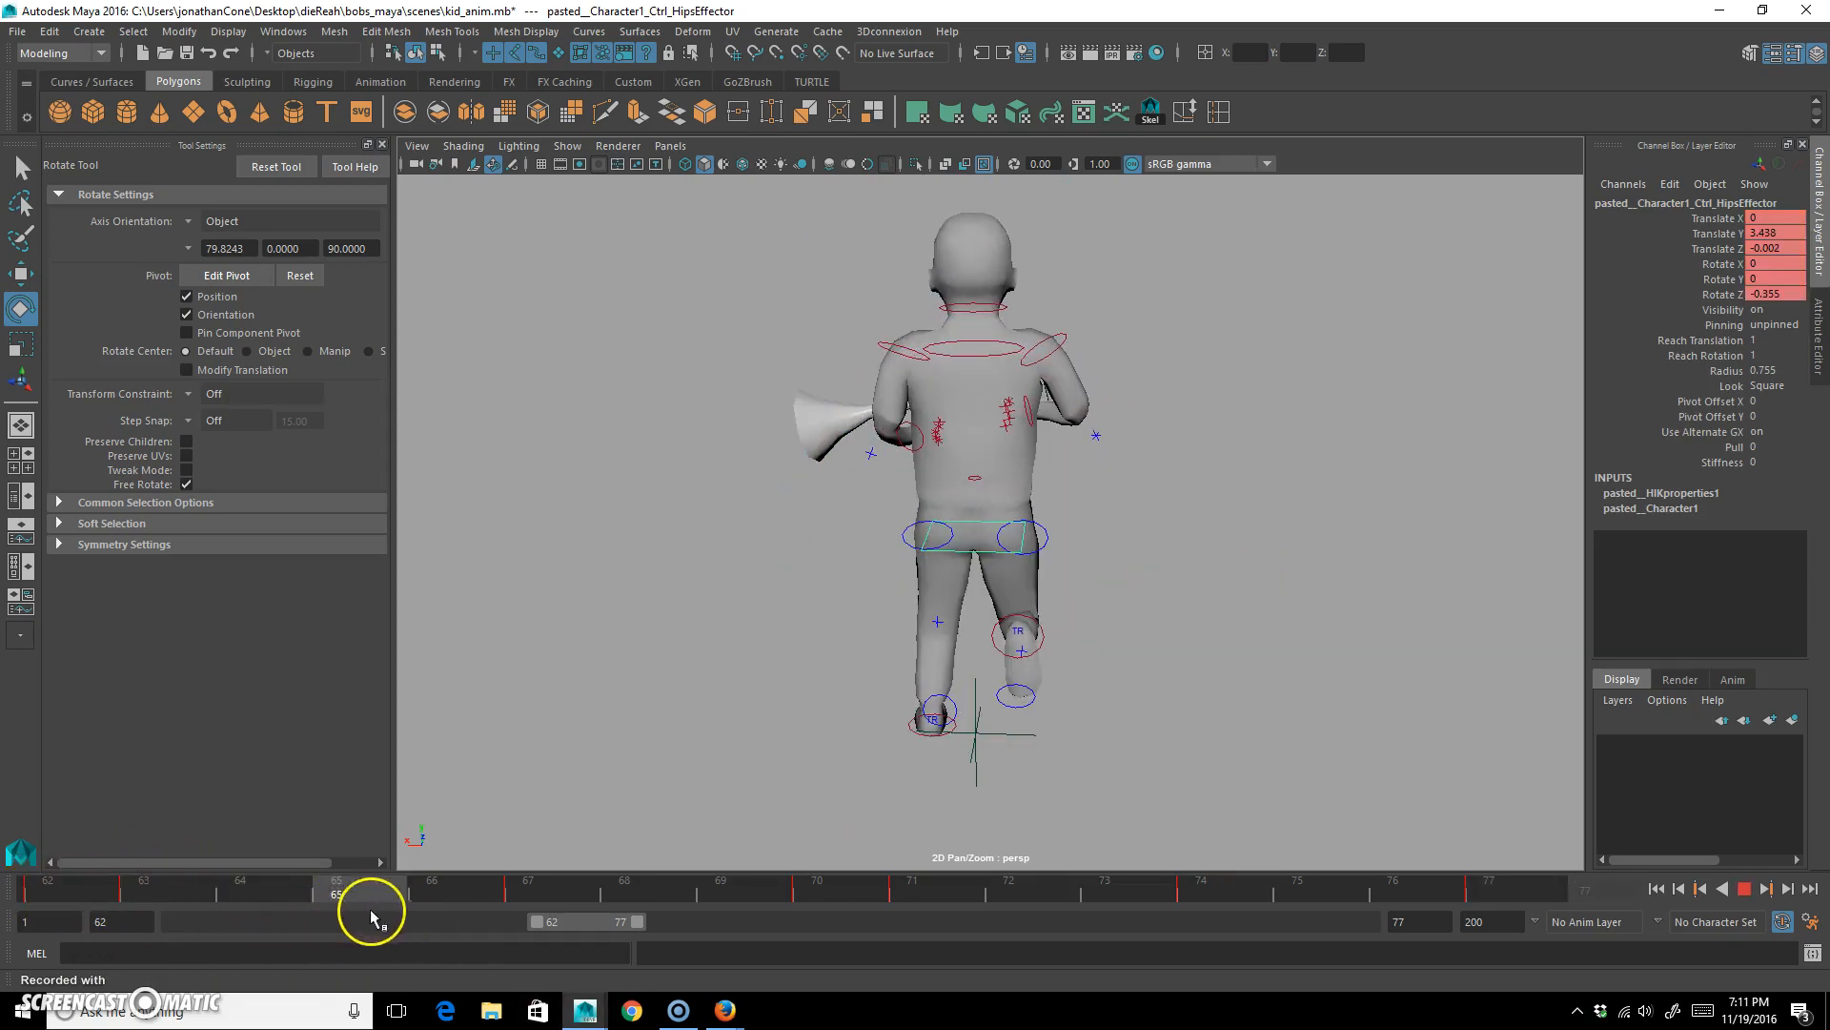
{"action": "left_click_drag", "start_coordinate": [537, 774], "coordinate": [732, 775], "text": "alt"}
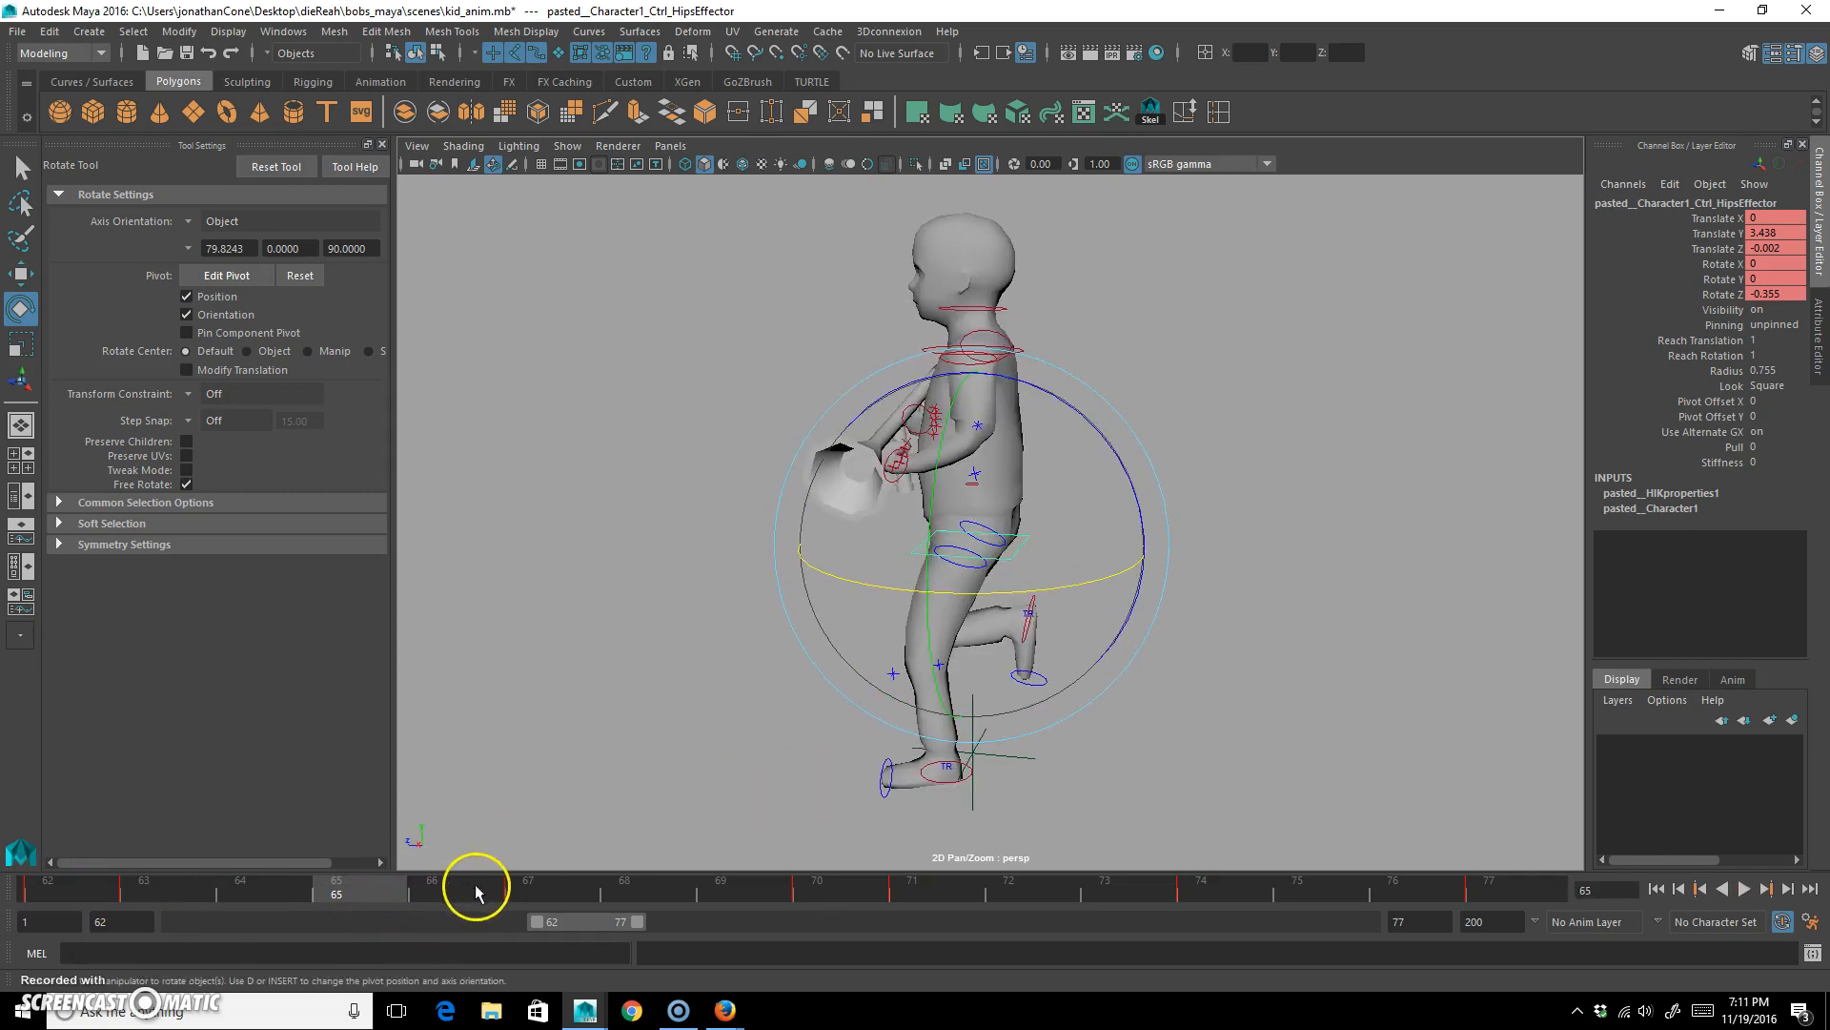
{"action": "left_click_drag", "start_coordinate": [647, 912], "coordinate": [416, 887]}
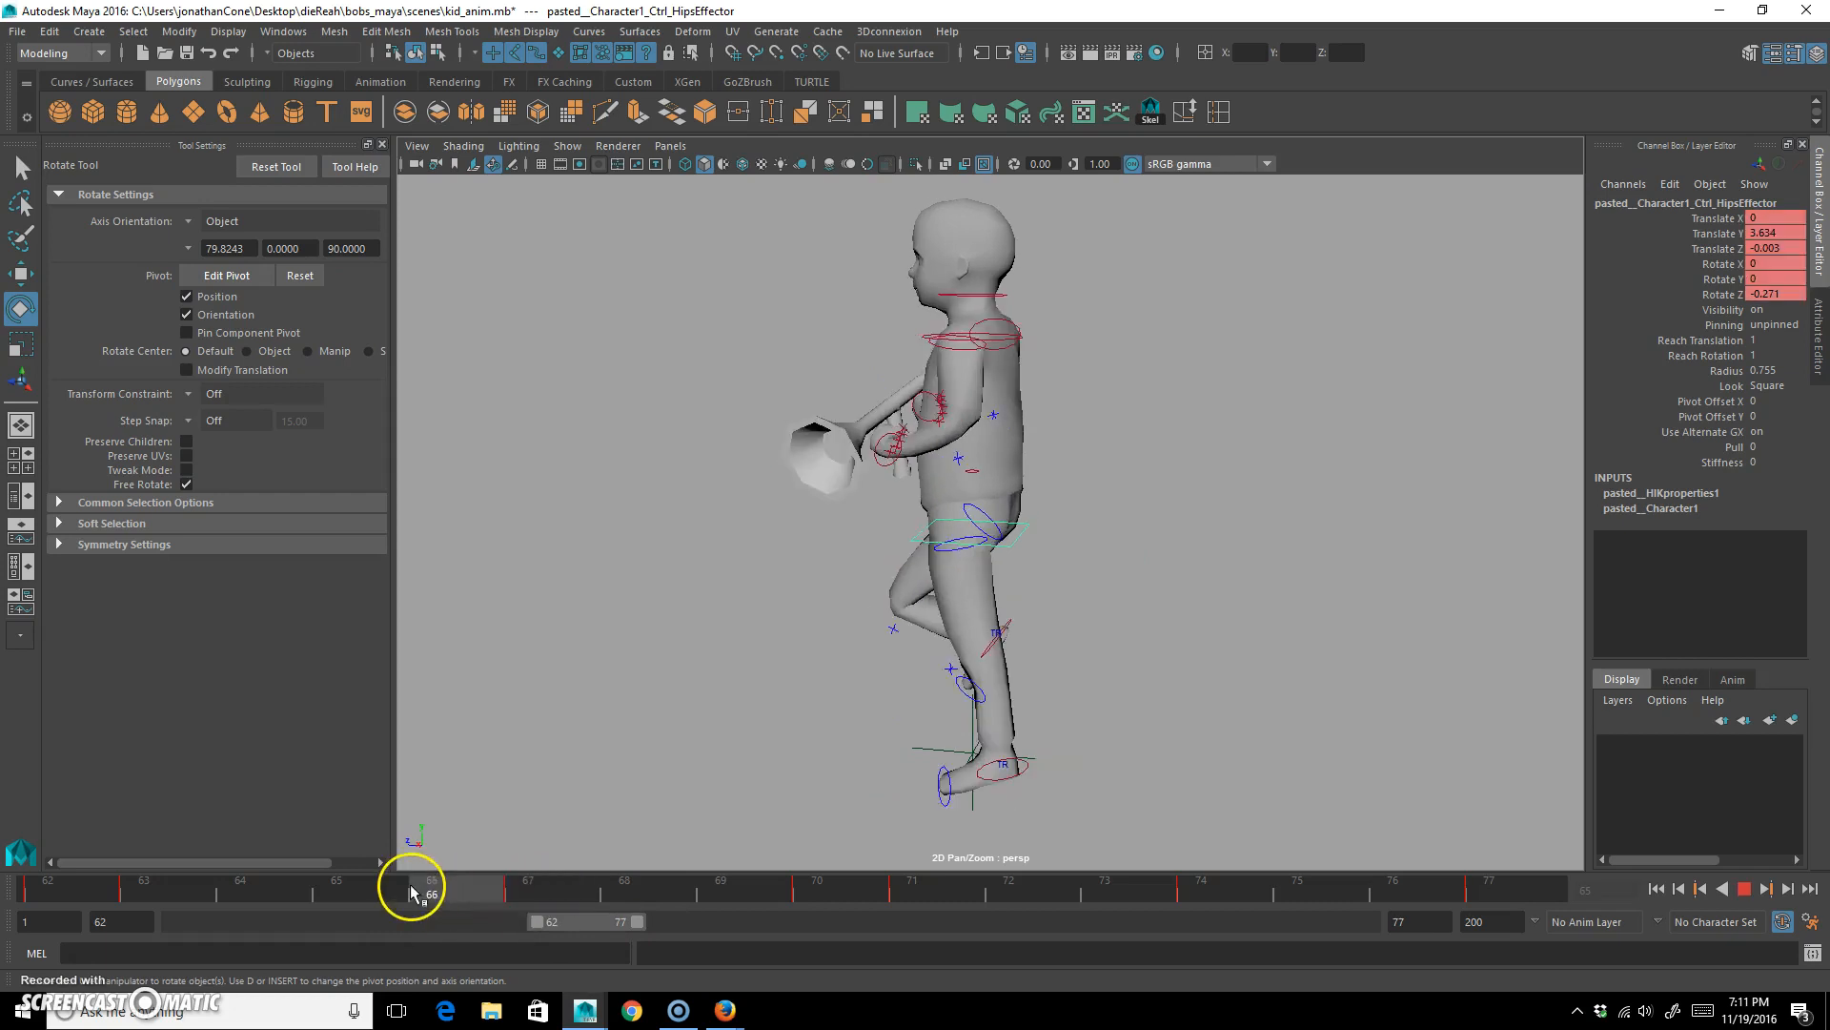
{"action": "left_click", "coordinate": [375, 896]}
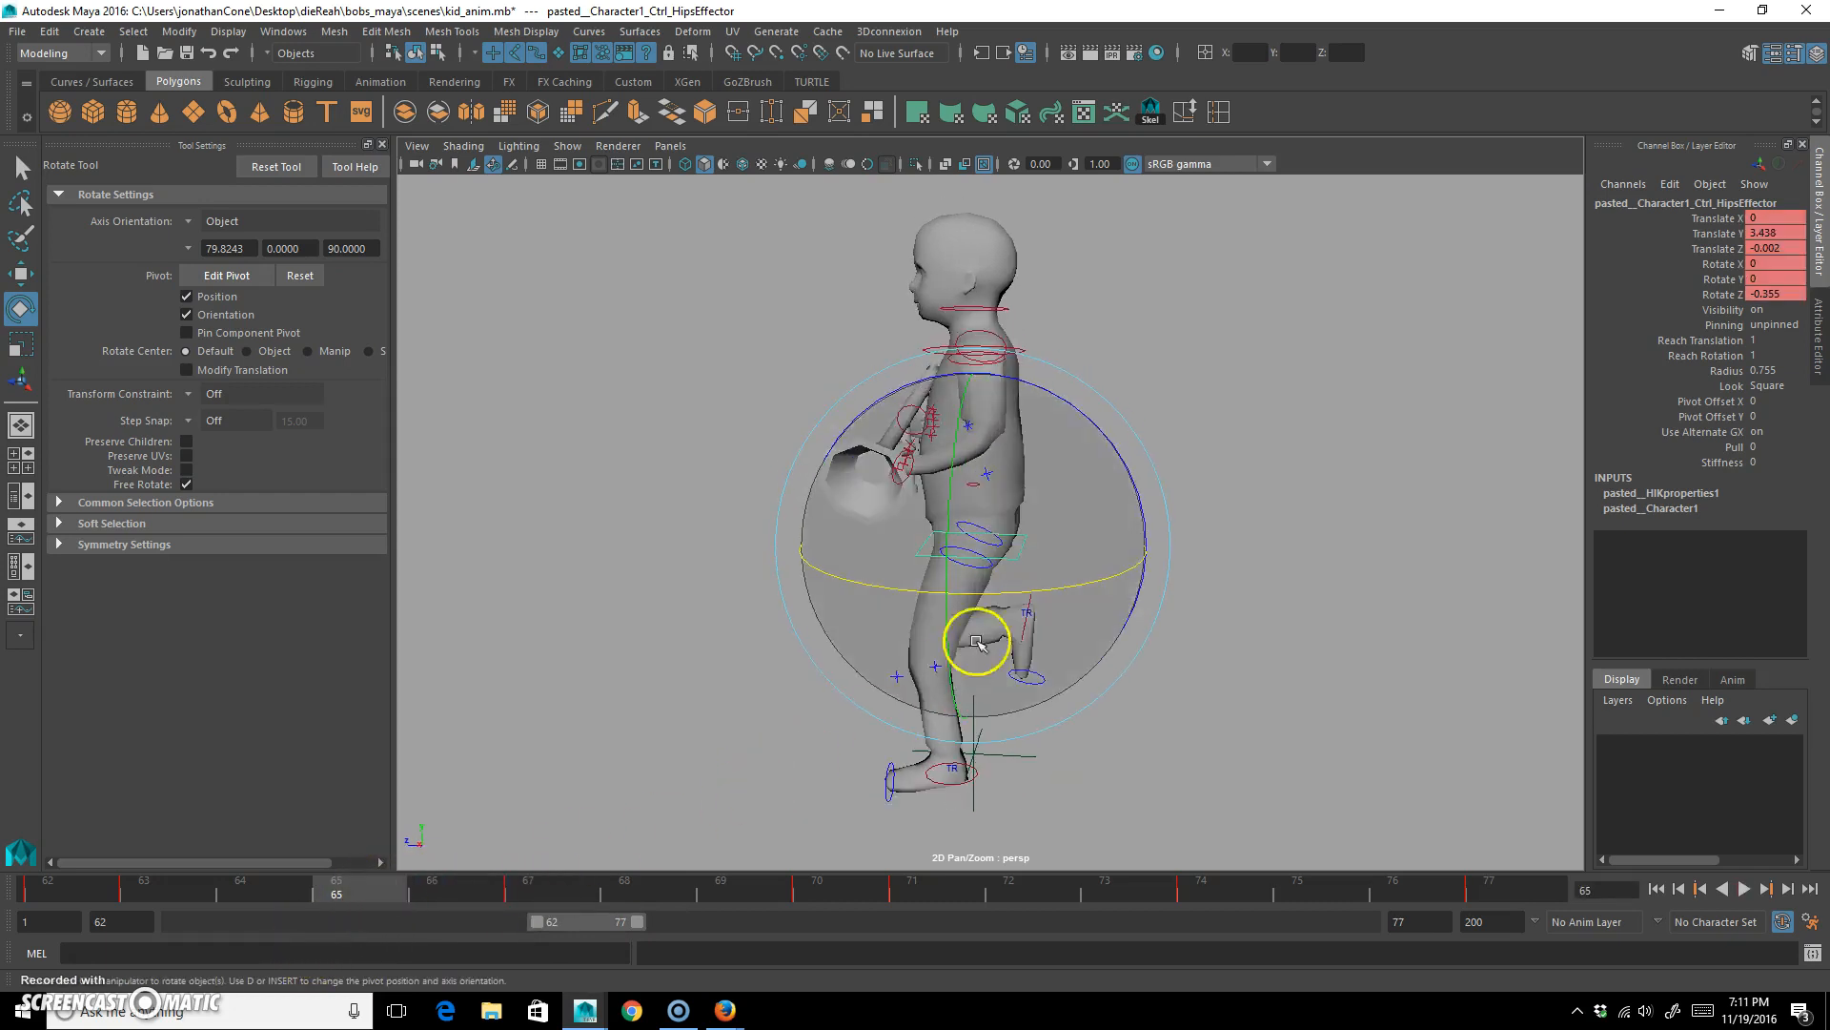
At frame 65, rotate the hips control to about 4.5 degrees in Y and shift it sideways to about X 0.23.
{"action": "left_click_drag", "start_coordinate": [981, 641], "coordinate": [785, 625], "text": "alt"}
{"action": "left_click_drag", "start_coordinate": [1064, 412], "coordinate": [1090, 409]}
{"action": "key", "text": "w"}
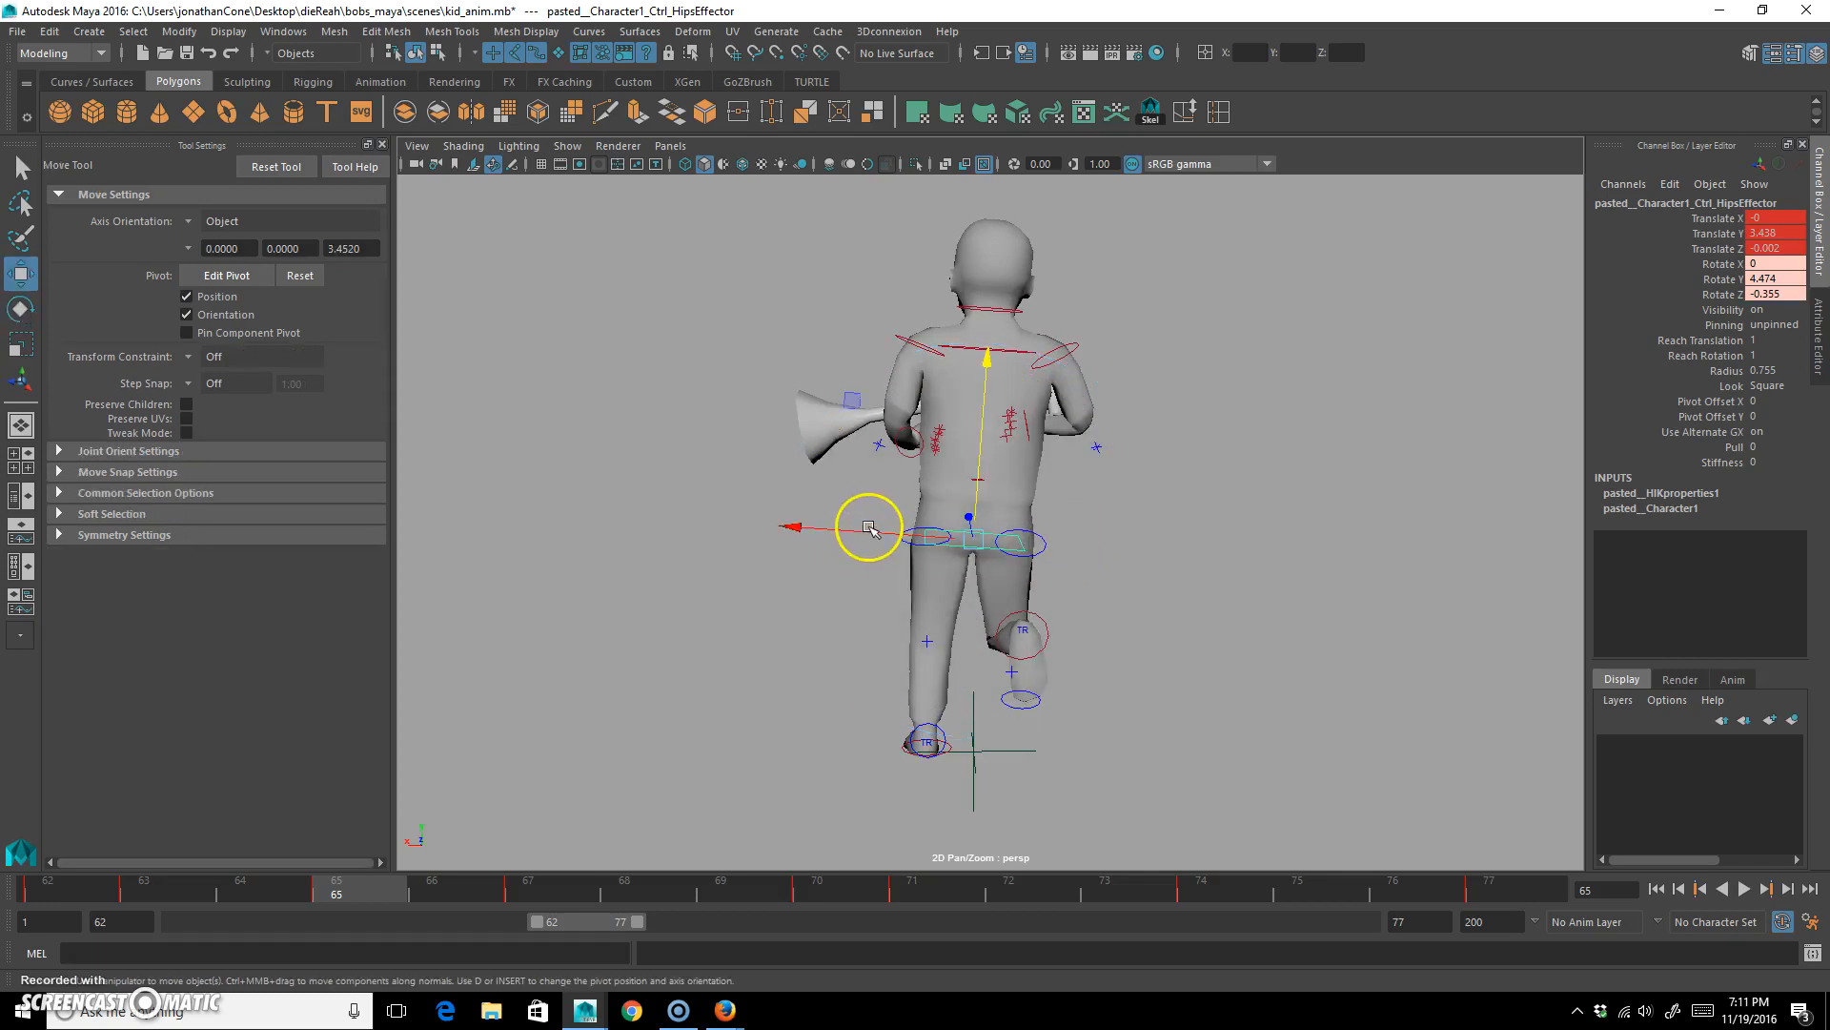
{"action": "left_click_drag", "start_coordinate": [854, 527], "coordinate": [842, 531]}
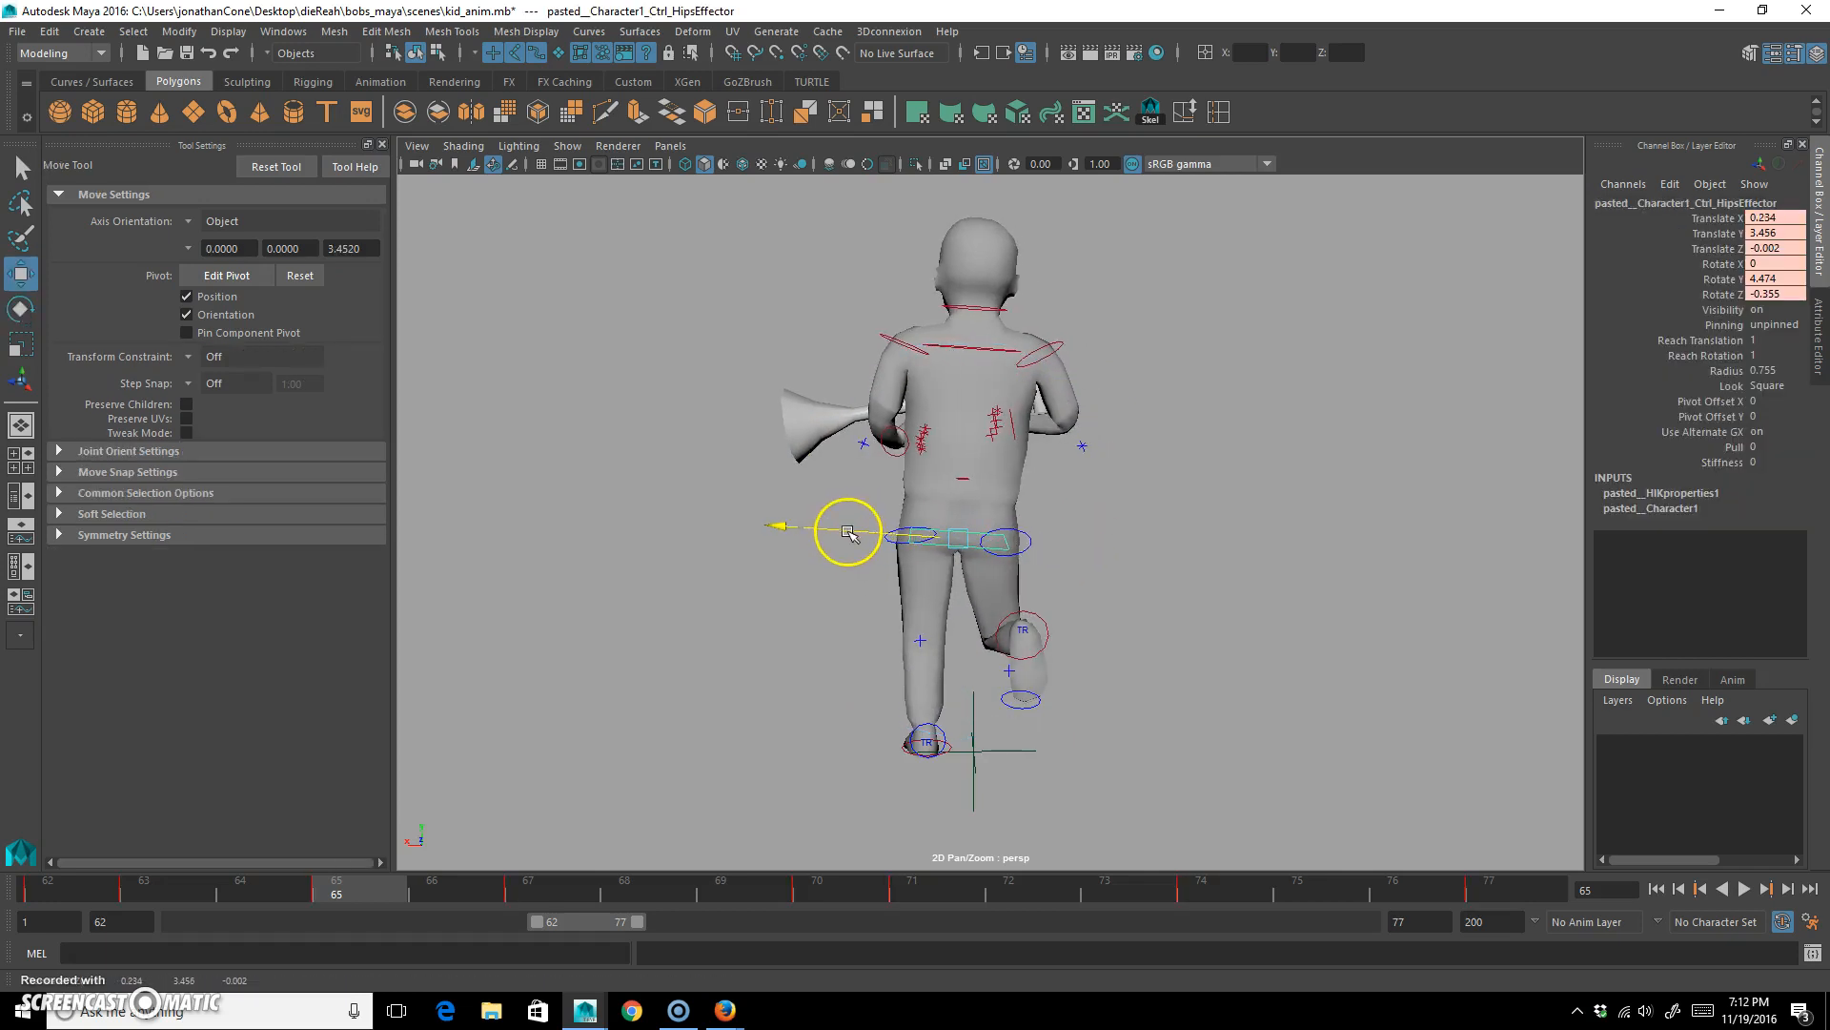
At frame 74, shift the hips control sideways to about X -0.27, rotate it slightly, and play back the run cycle.
{"action": "left_click_drag", "start_coordinate": [380, 886], "coordinate": [1185, 887]}
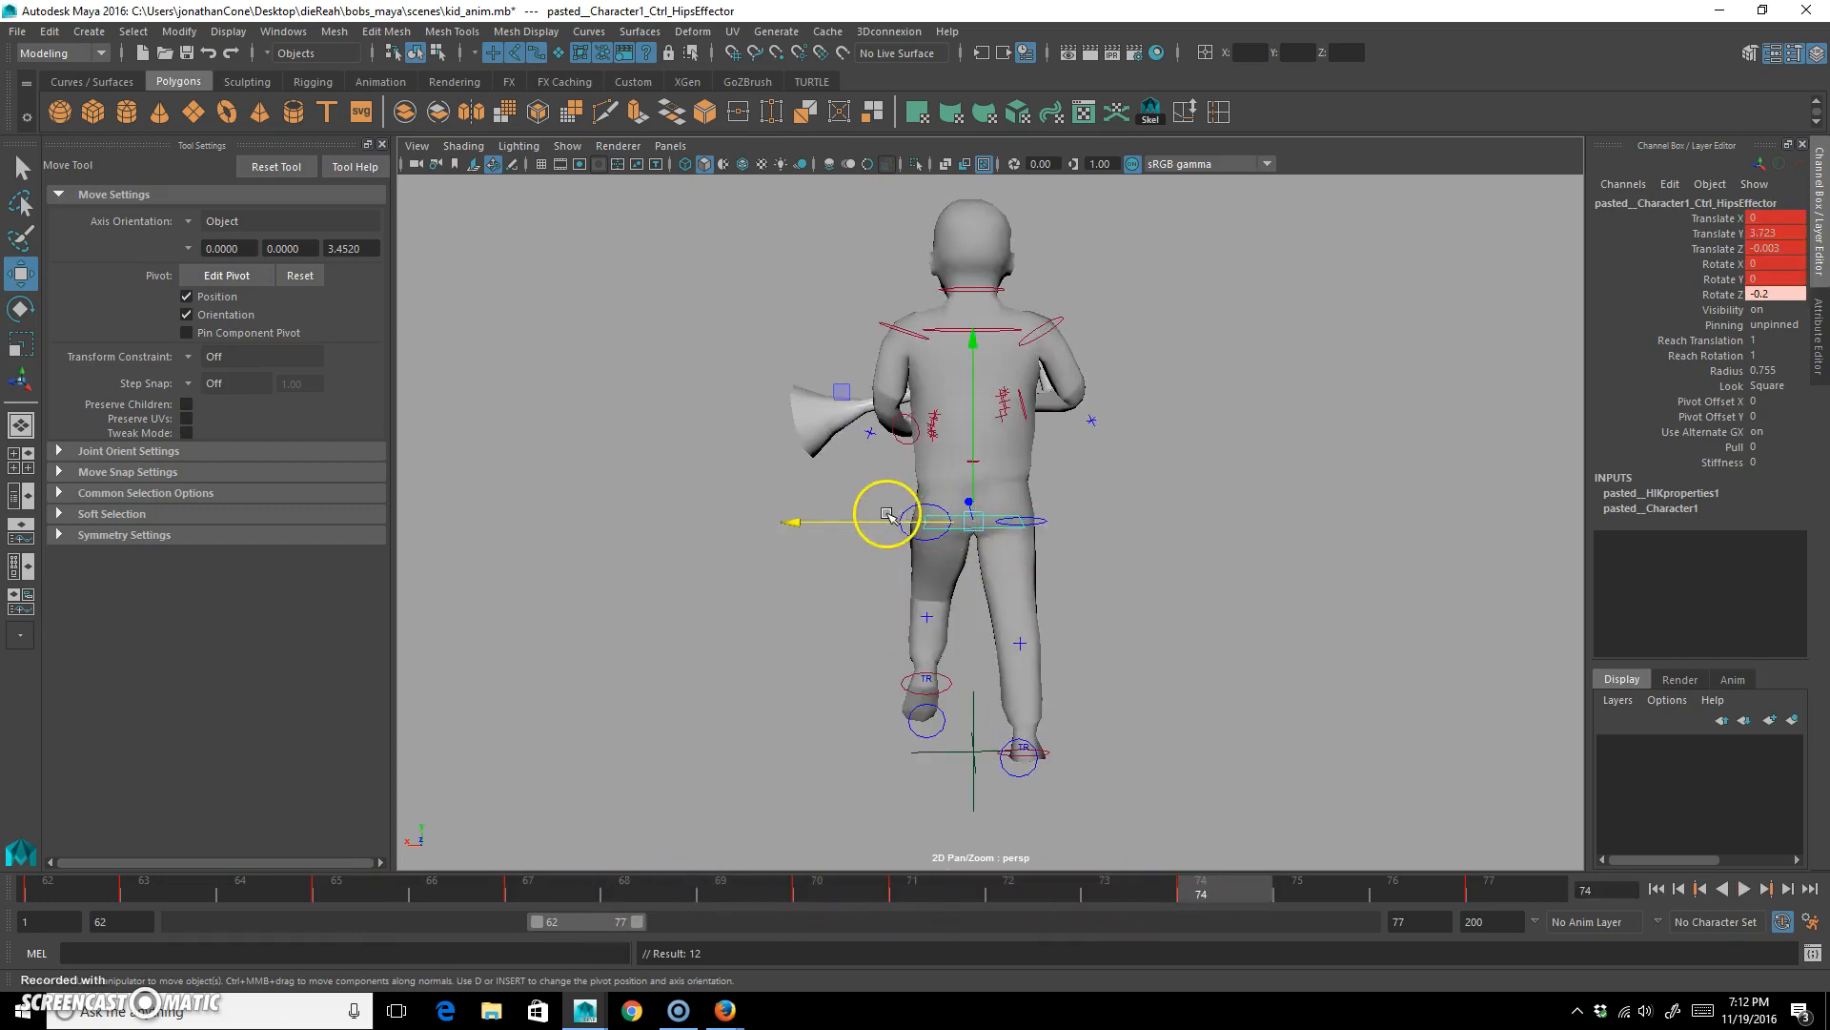
{"action": "left_click_drag", "start_coordinate": [840, 523], "coordinate": [849, 518]}
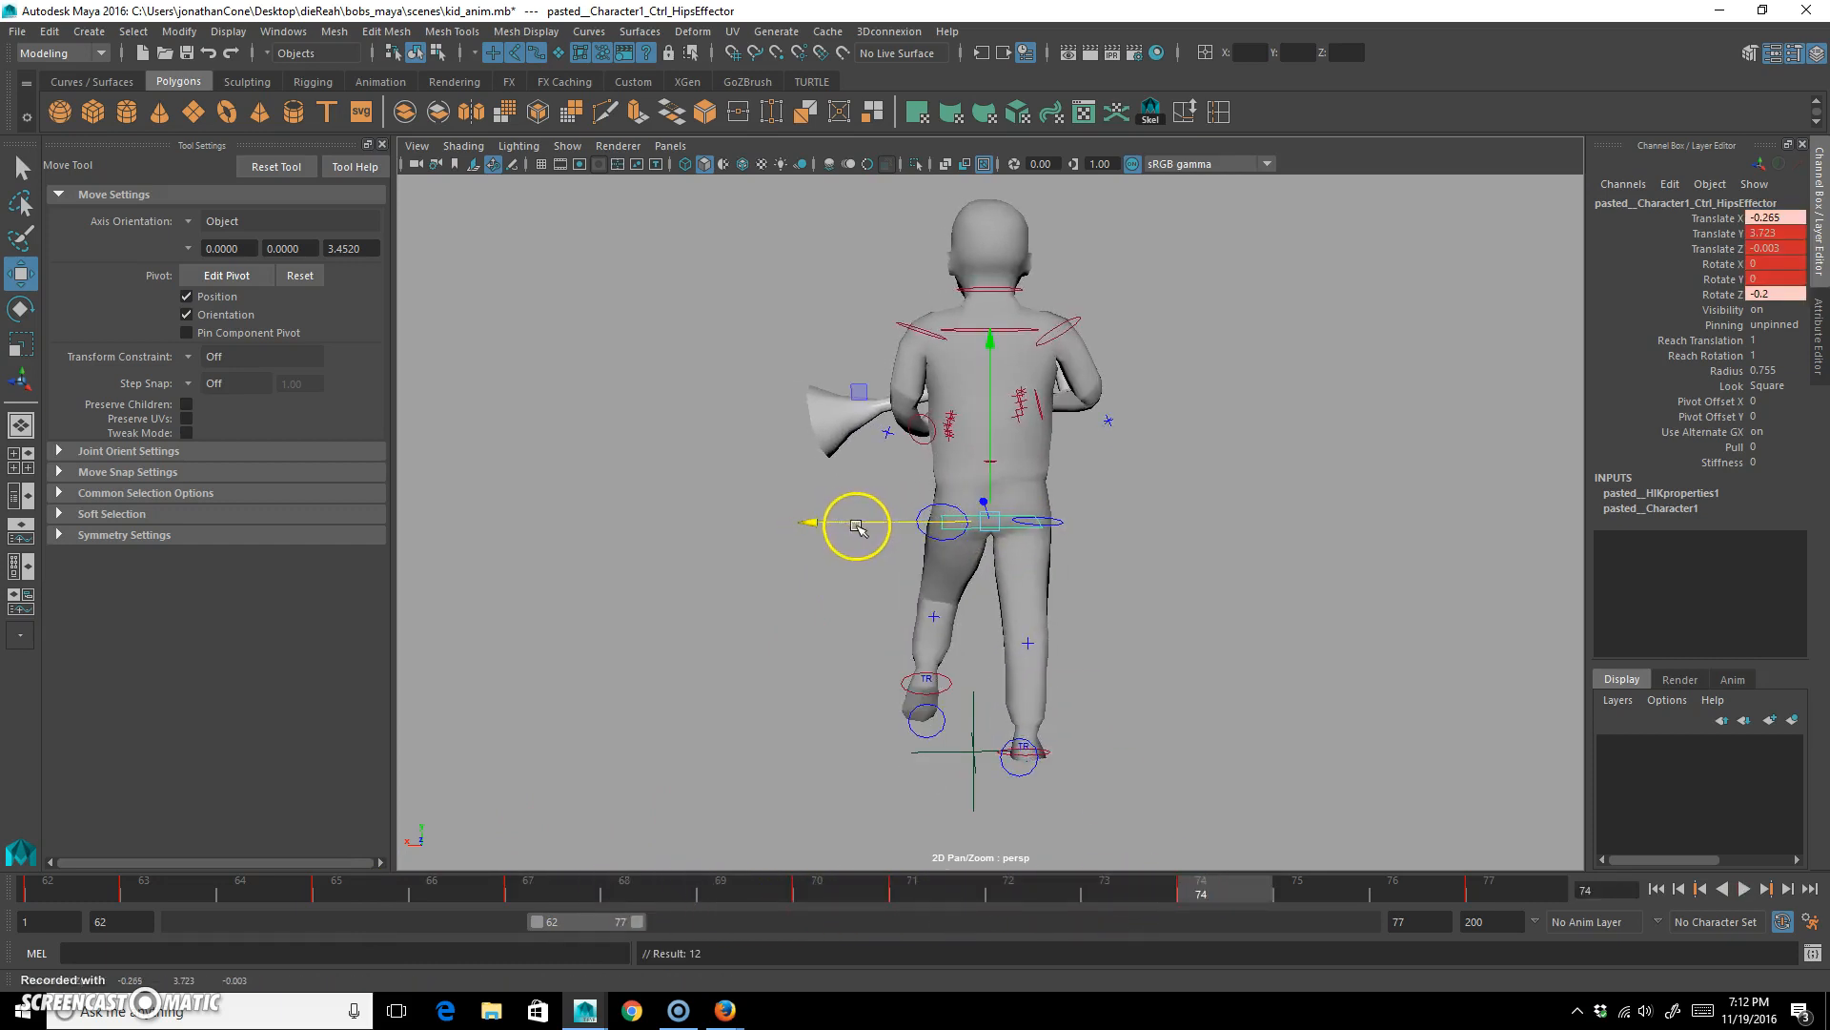
{"action": "key", "text": "e"}
{"action": "left_click_drag", "start_coordinate": [899, 375], "coordinate": [898, 376]}
{"action": "left_click_drag", "start_coordinate": [1224, 880], "coordinate": [1535, 896]}
{"action": "left_click", "coordinate": [1744, 887]}
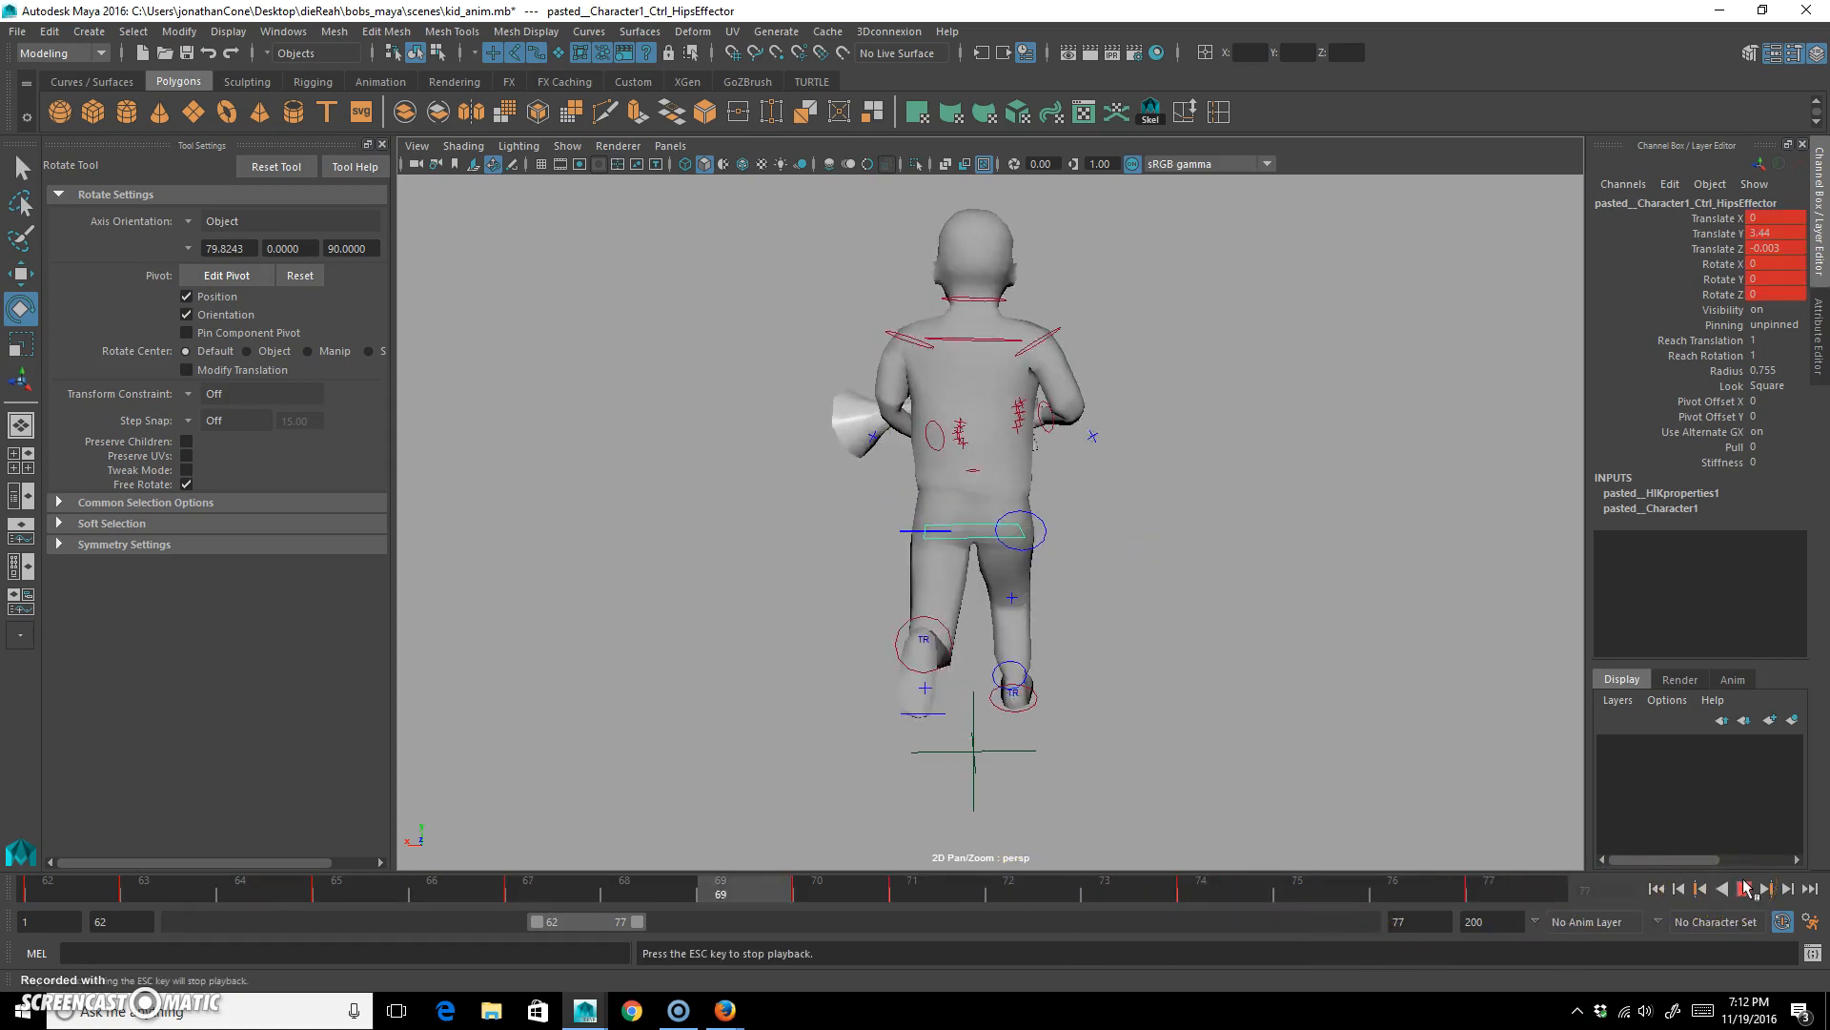
{"action": "left_click", "coordinate": [1744, 888]}
At frame 65, rotate the chest control to about 5.4 degrees in X, -2.0 in Y and -1.0 in Z, and key it.
{"action": "left_click", "coordinate": [1236, 322]}
{"action": "left_click", "coordinate": [969, 360]}
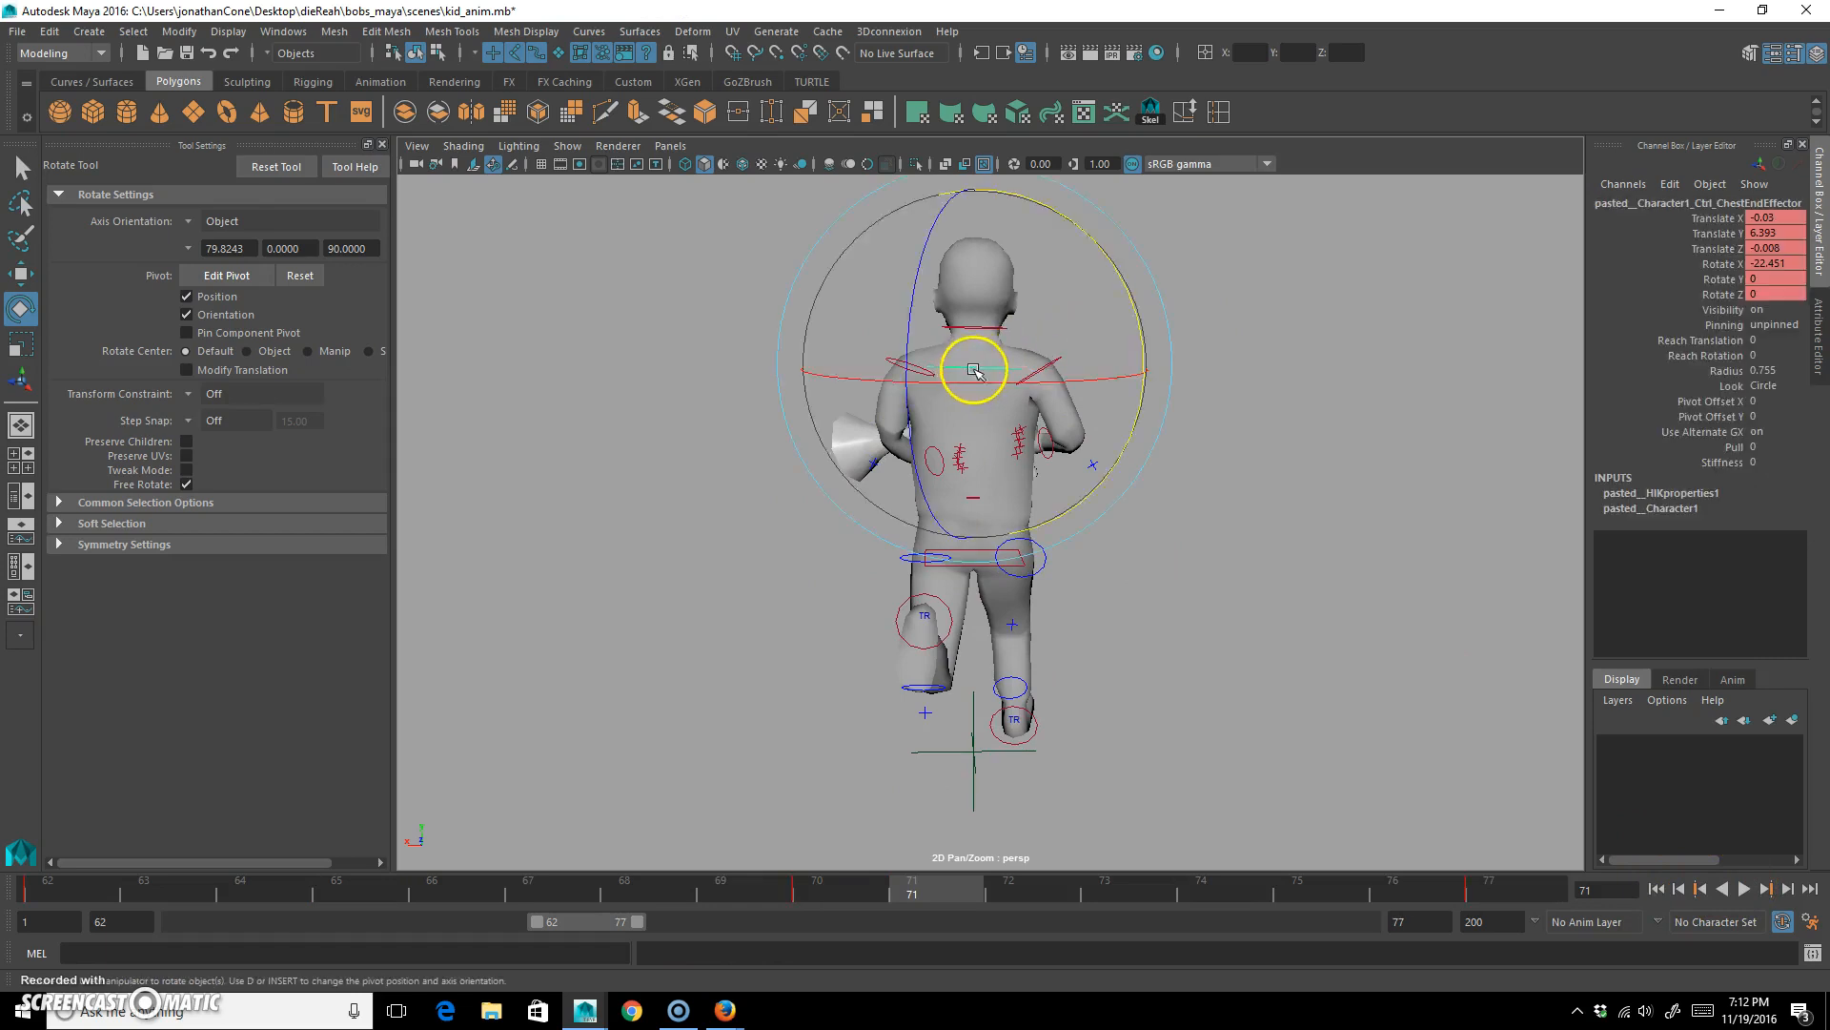
{"action": "left_click_drag", "start_coordinate": [91, 892], "coordinate": [410, 913]}
{"action": "left_click_drag", "start_coordinate": [830, 433], "coordinate": [846, 461]}
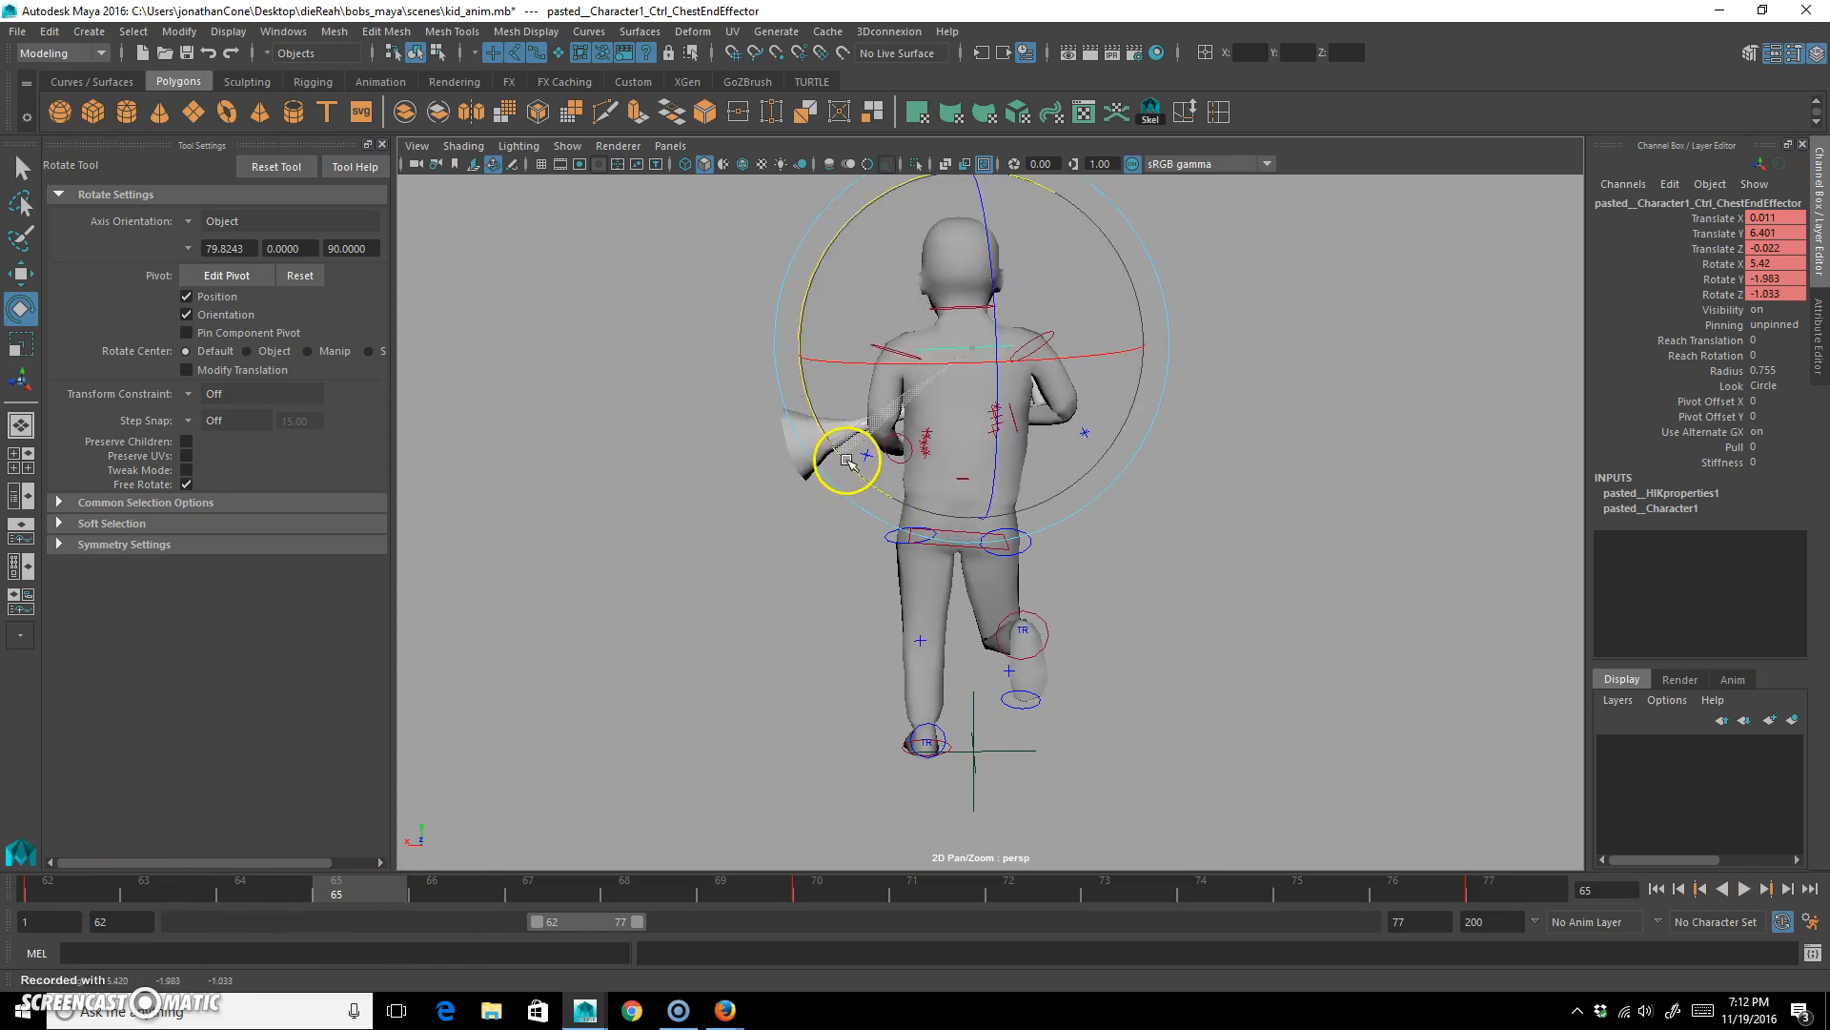
{"action": "key", "text": "s"}
At frame 74, rotate the chest control to about 2.5 degrees in X and 2.3 in Y, review the run cycle, and save the scene.
{"action": "left_click_drag", "start_coordinate": [345, 910], "coordinate": [1184, 868]}
{"action": "left_click_drag", "start_coordinate": [885, 466], "coordinate": [865, 470]}
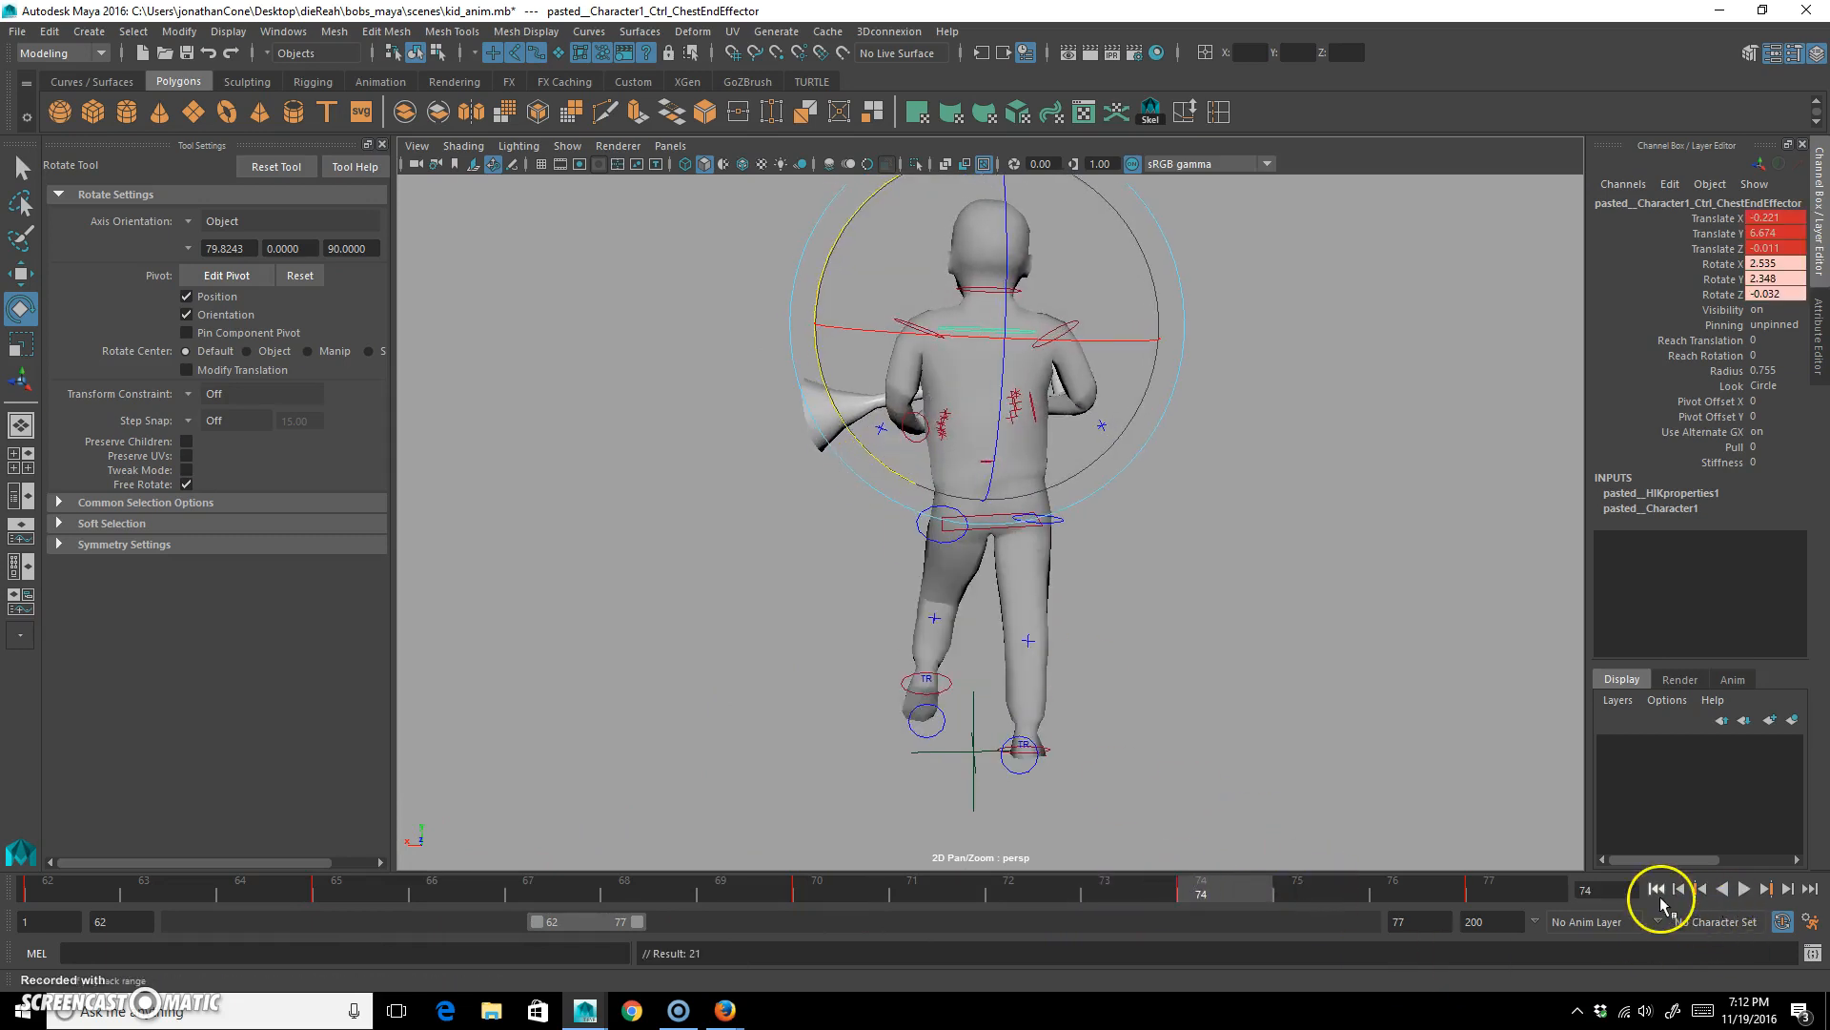
{"action": "left_click", "coordinate": [1748, 889]}
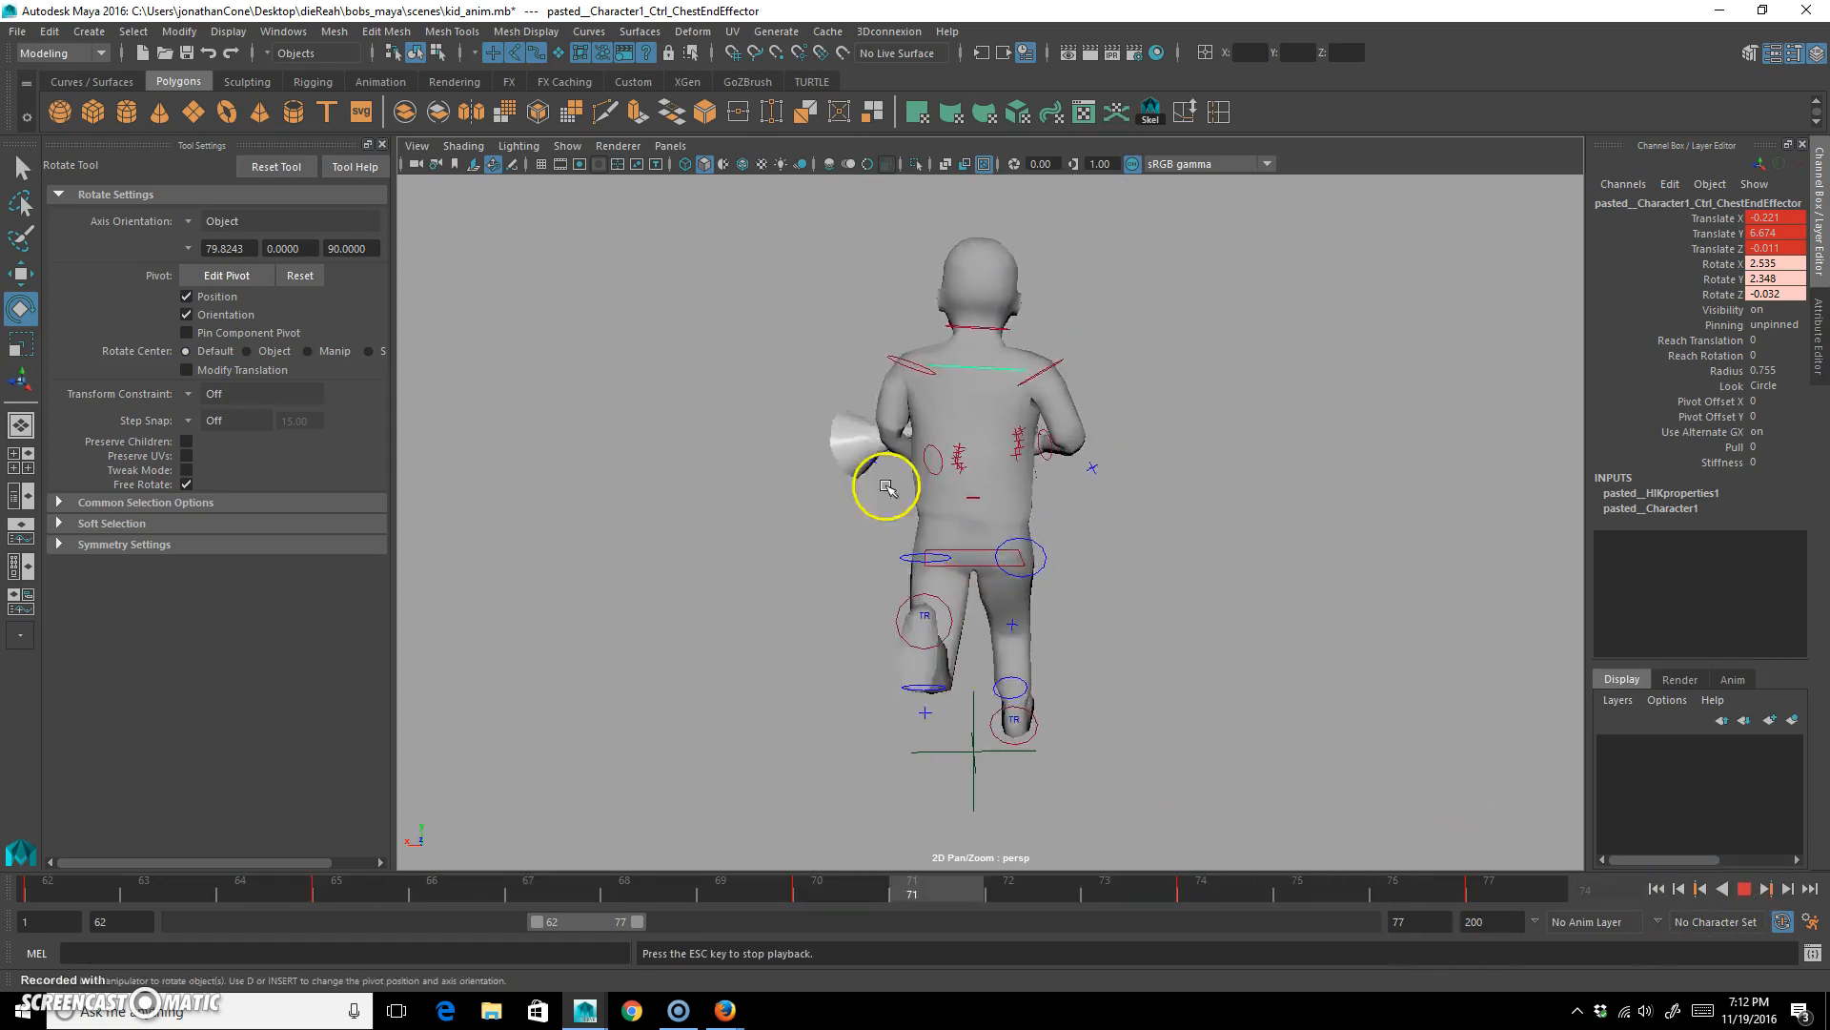
{"action": "left_click_drag", "start_coordinate": [1239, 662], "coordinate": [987, 688], "text": "alt"}
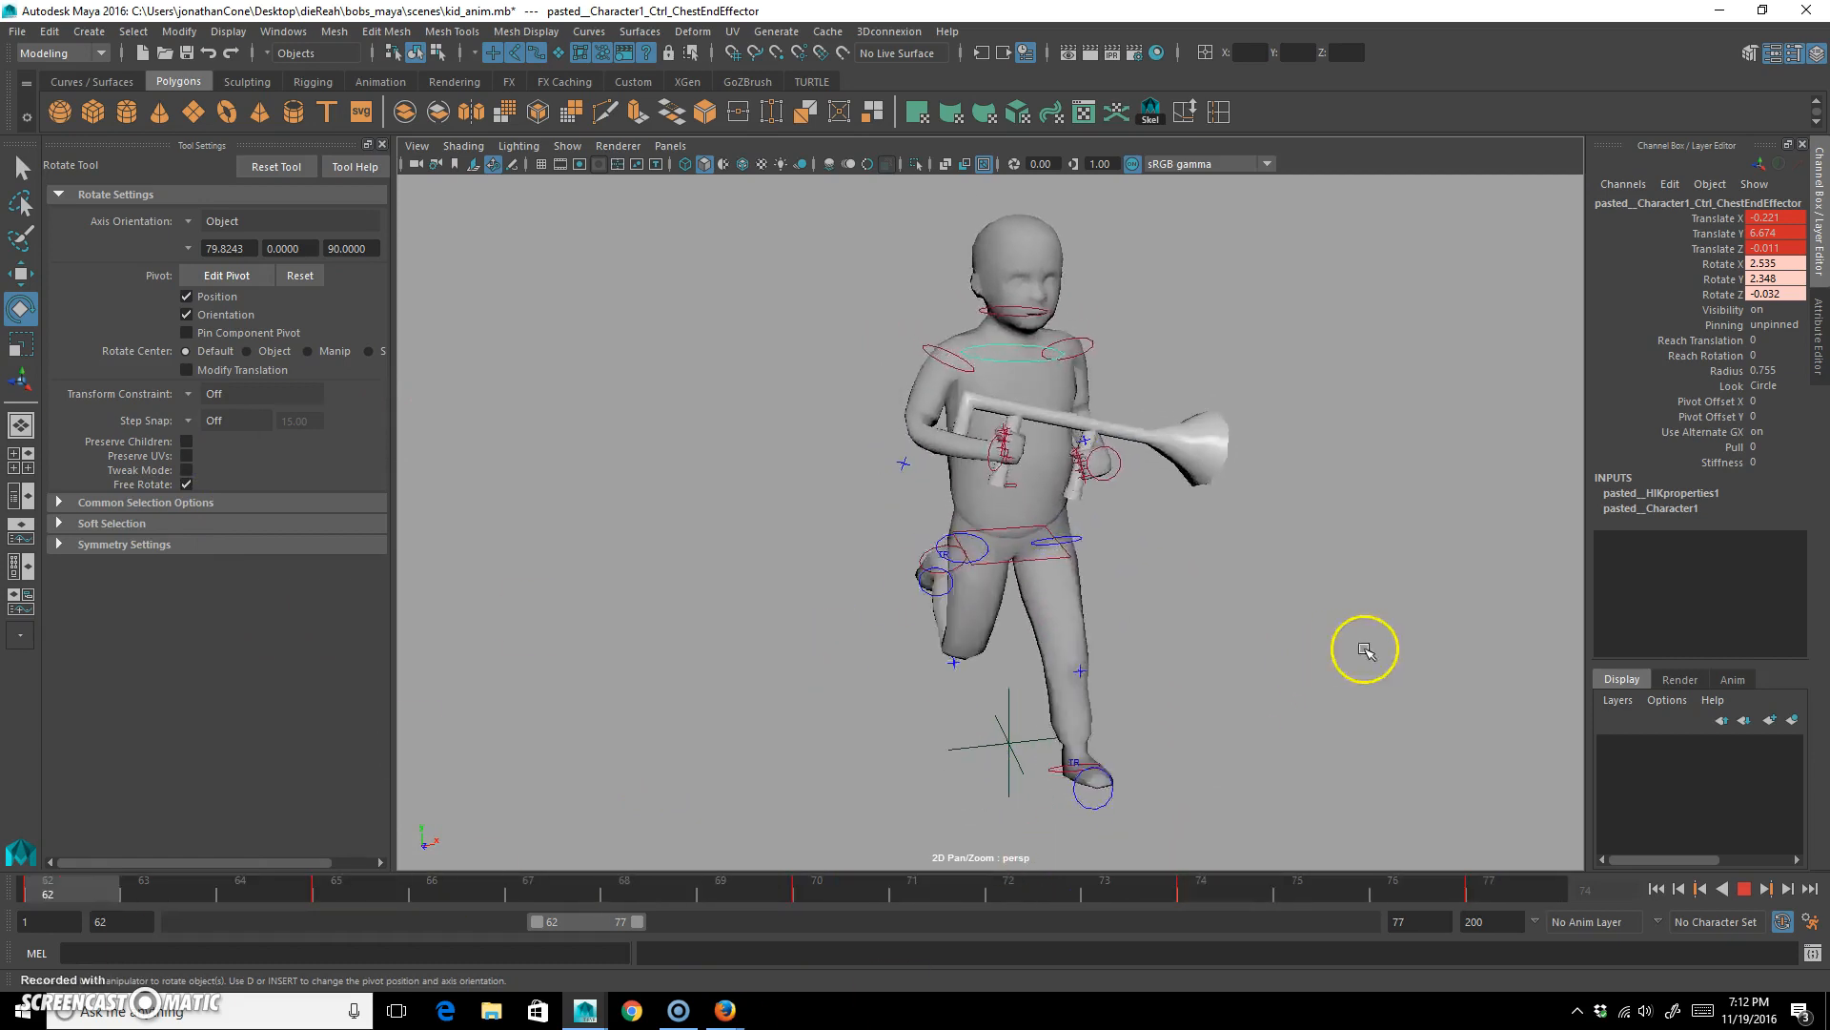
{"action": "left_click", "coordinate": [1744, 888]}
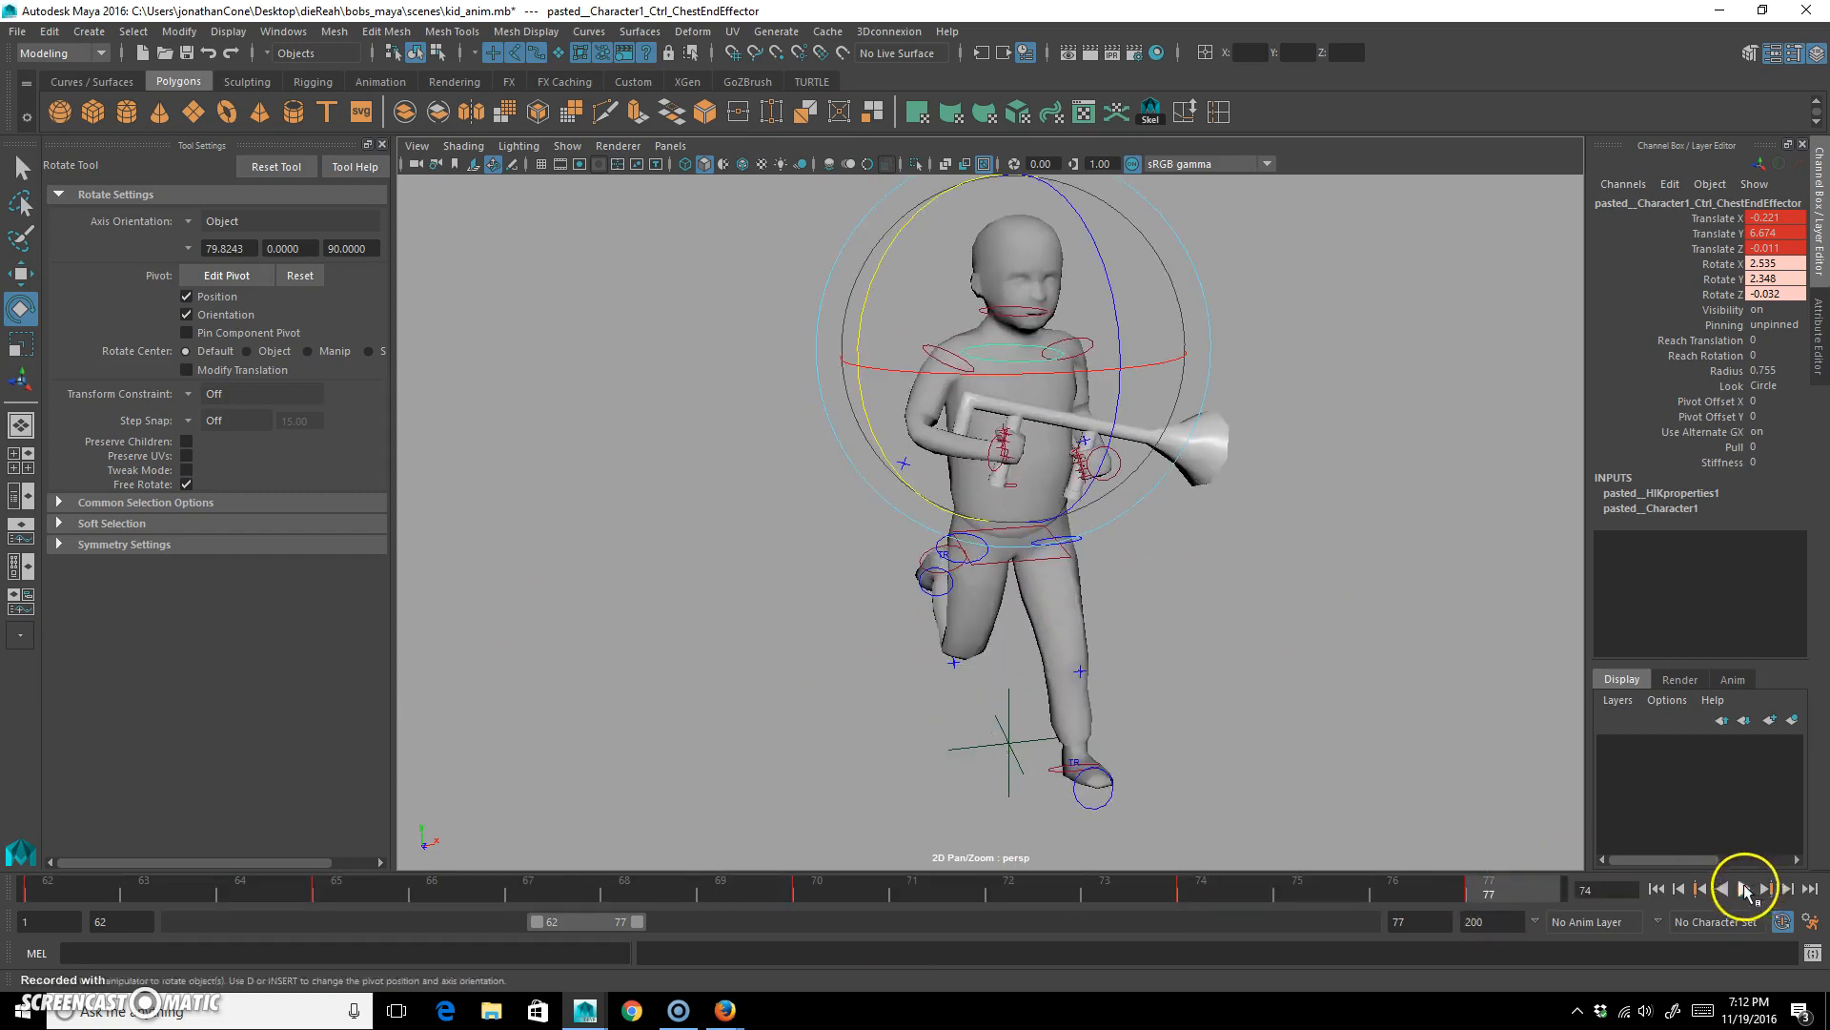
{"action": "key", "text": "ctrl+s"}
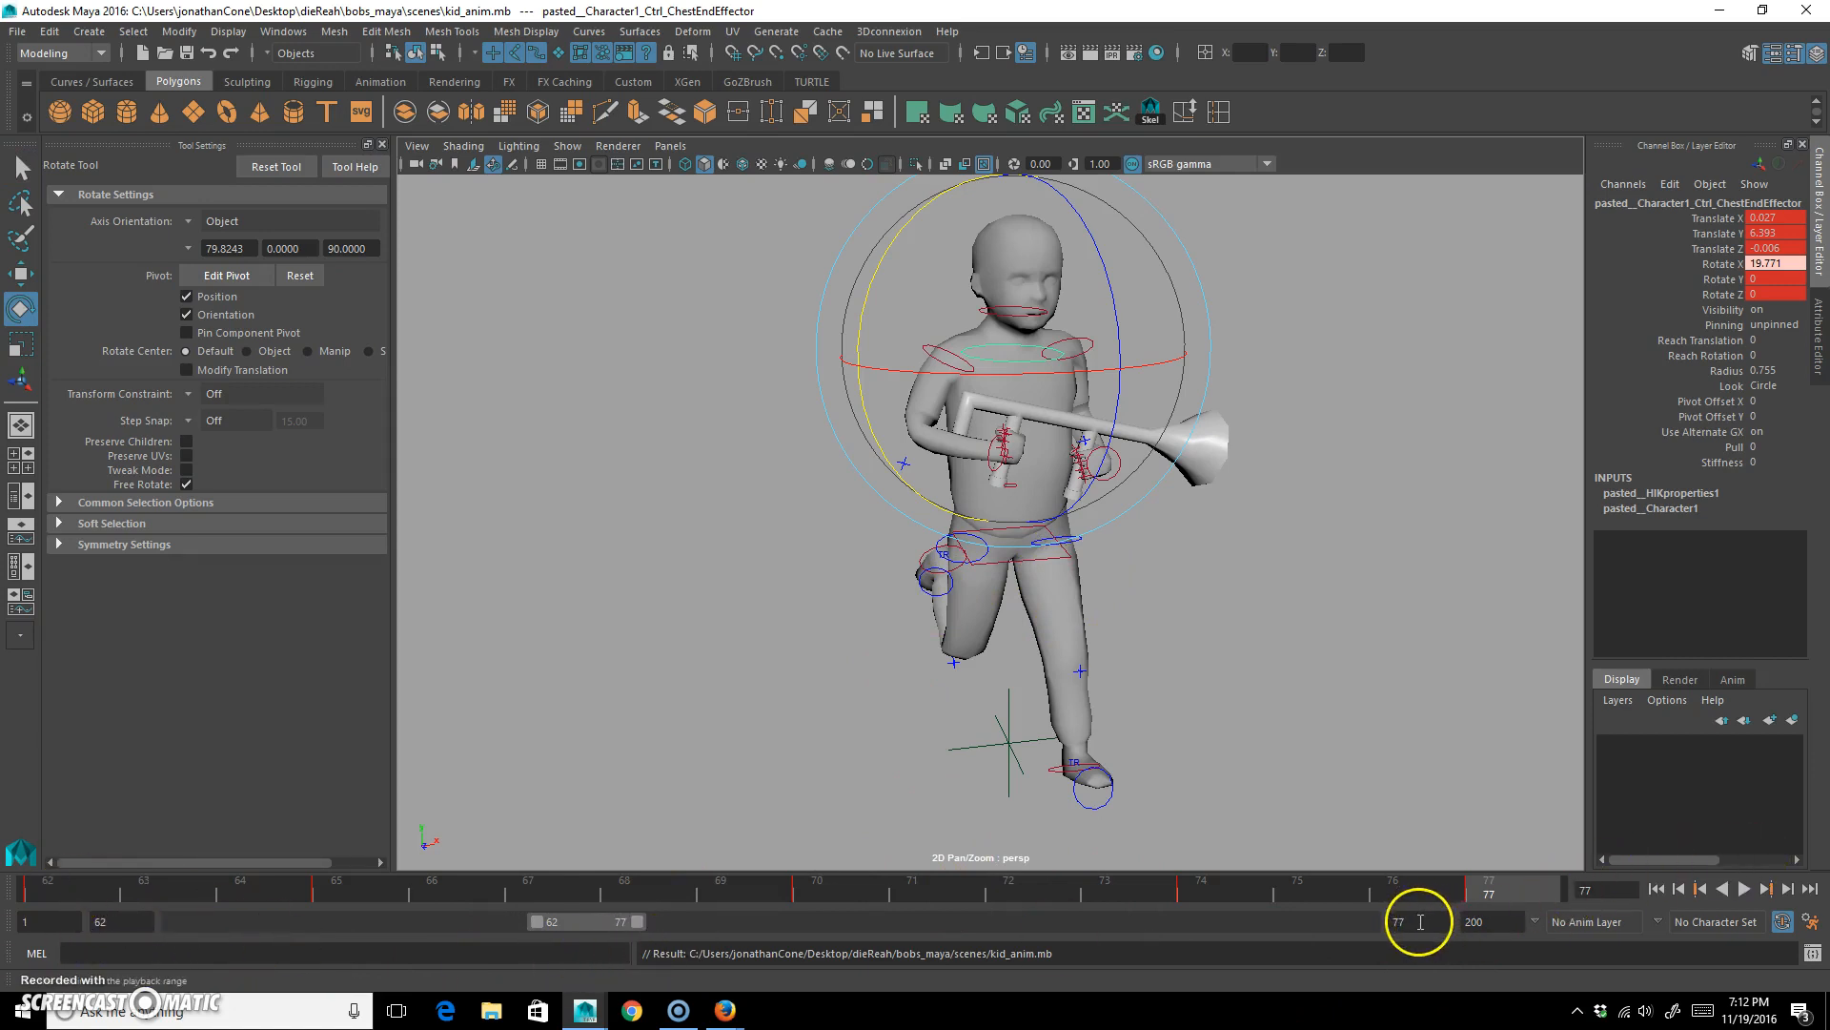
Set the playback start to frame 7 and select all of the character's controls.
{"action": "left_click", "coordinate": [105, 922]}
{"action": "type", "text": "7"}
{"action": "key", "text": "Return"}
{"action": "left_click_drag", "start_coordinate": [703, 792], "coordinate": [1395, 120]}
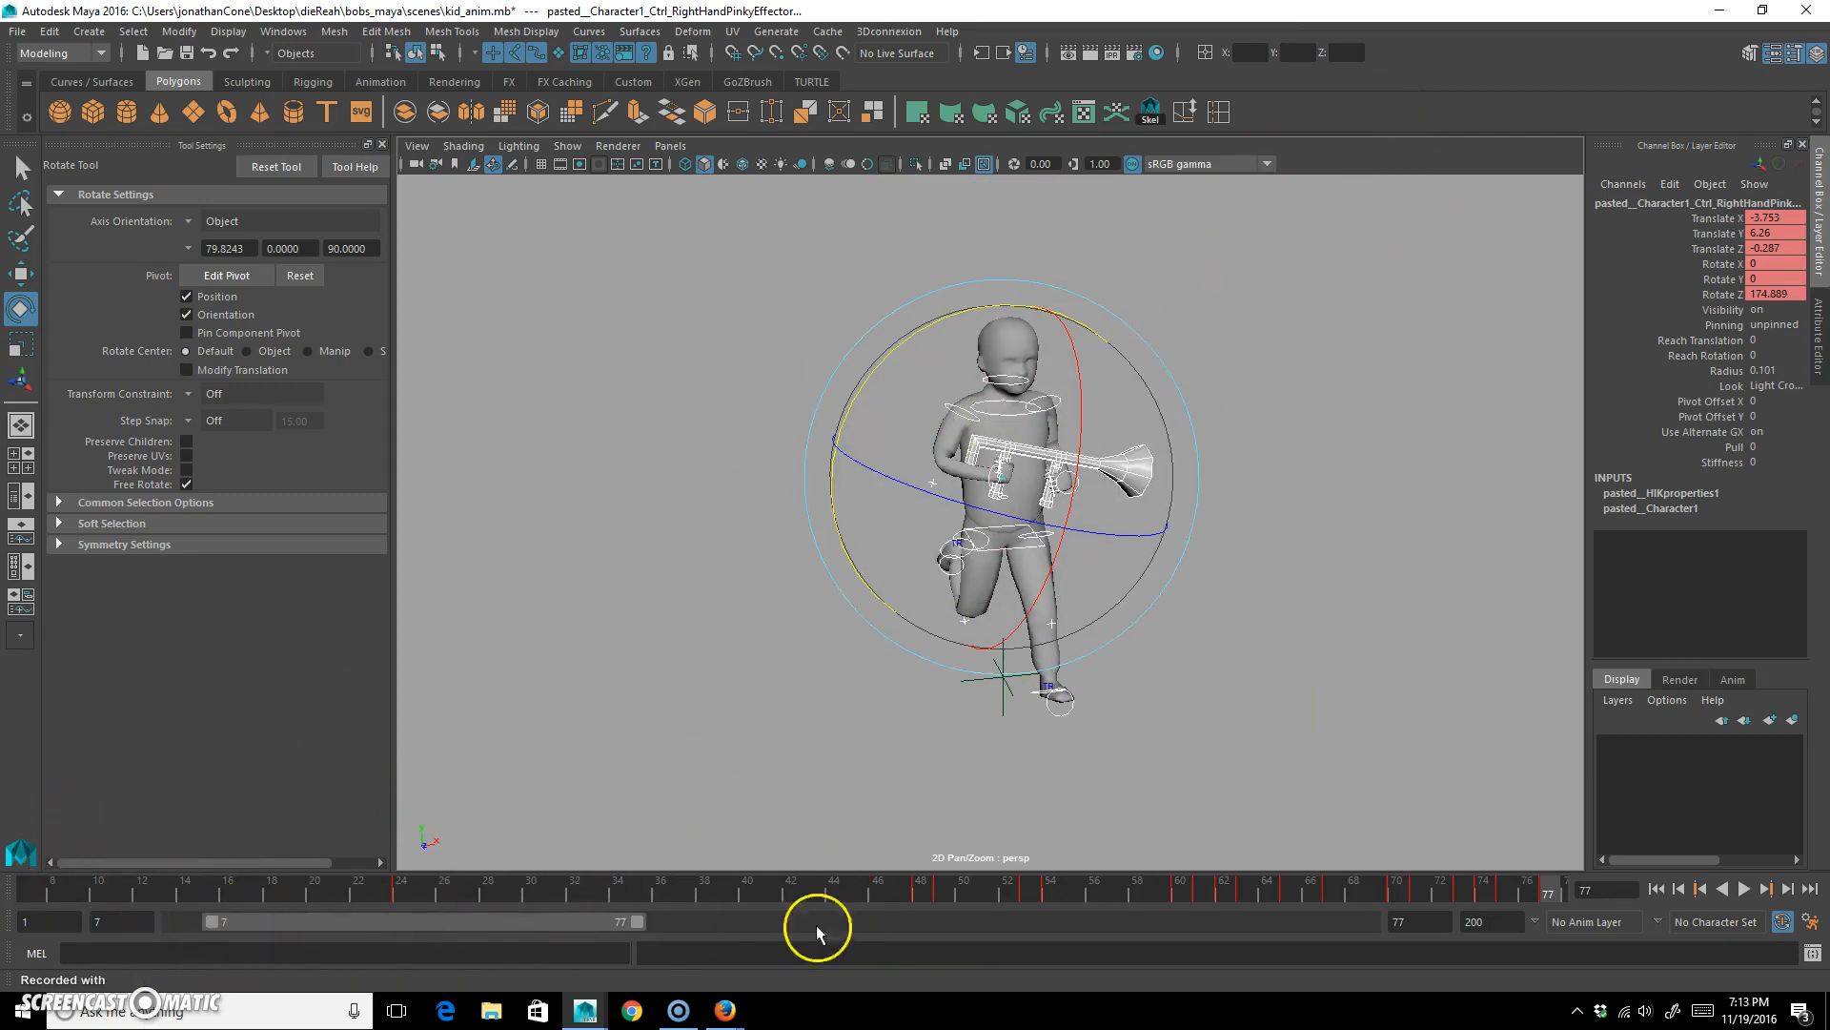
Set the playback start to frame 62 and compare the run cycle's poses at frames 62 and 77.
{"action": "left_click_drag", "start_coordinate": [1526, 892], "coordinate": [1224, 888]}
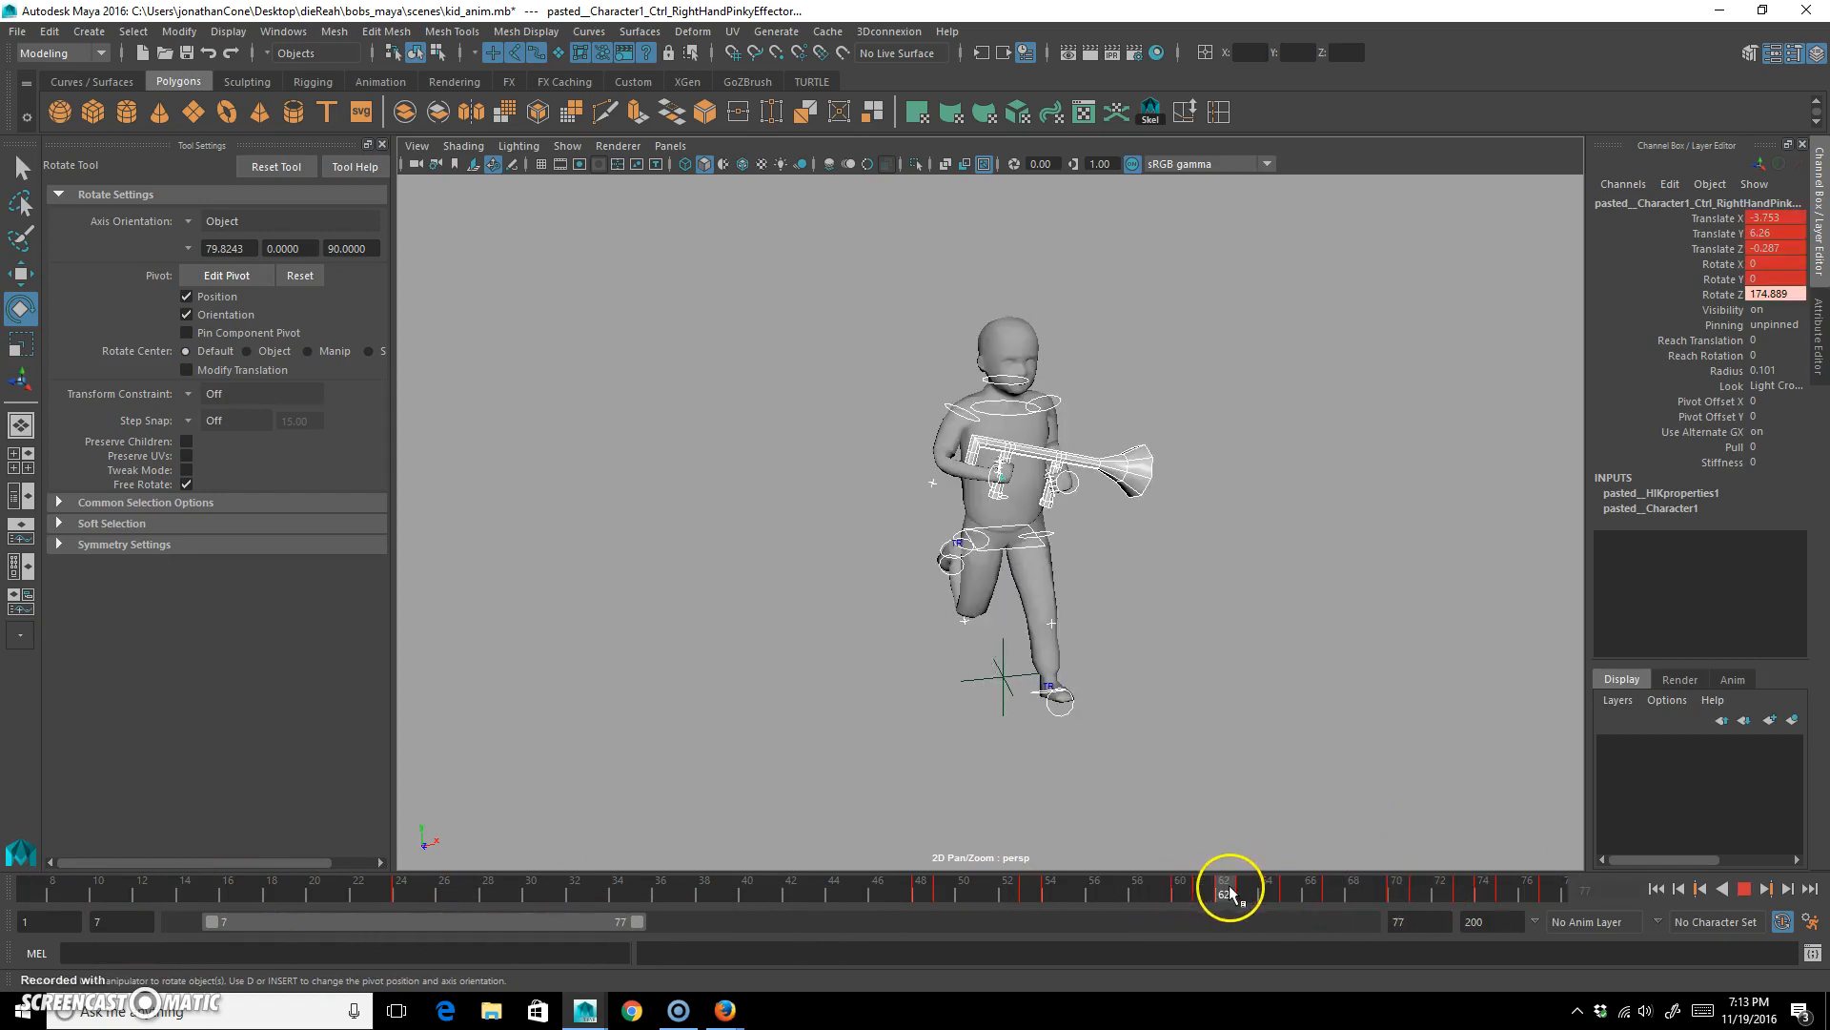
{"action": "type", "text": "62"}
{"action": "key", "text": "Return"}
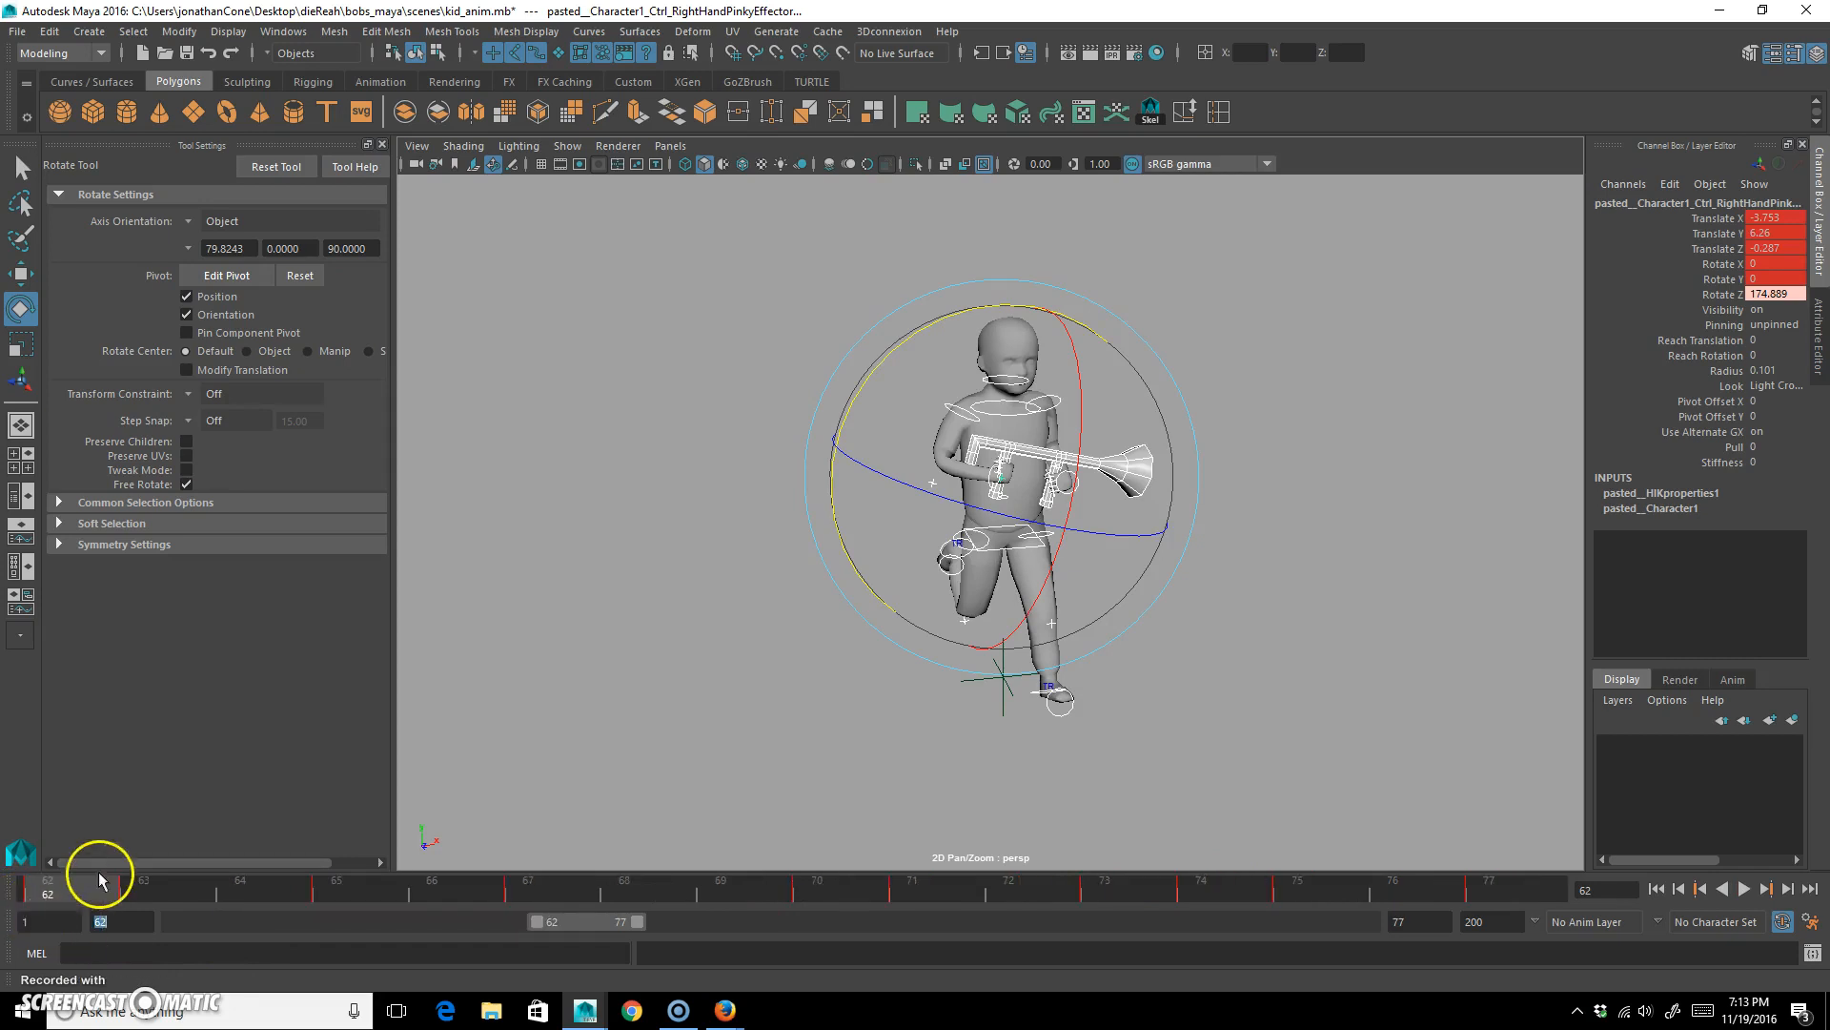
{"action": "left_click_drag", "start_coordinate": [149, 887], "coordinate": [36, 885]}
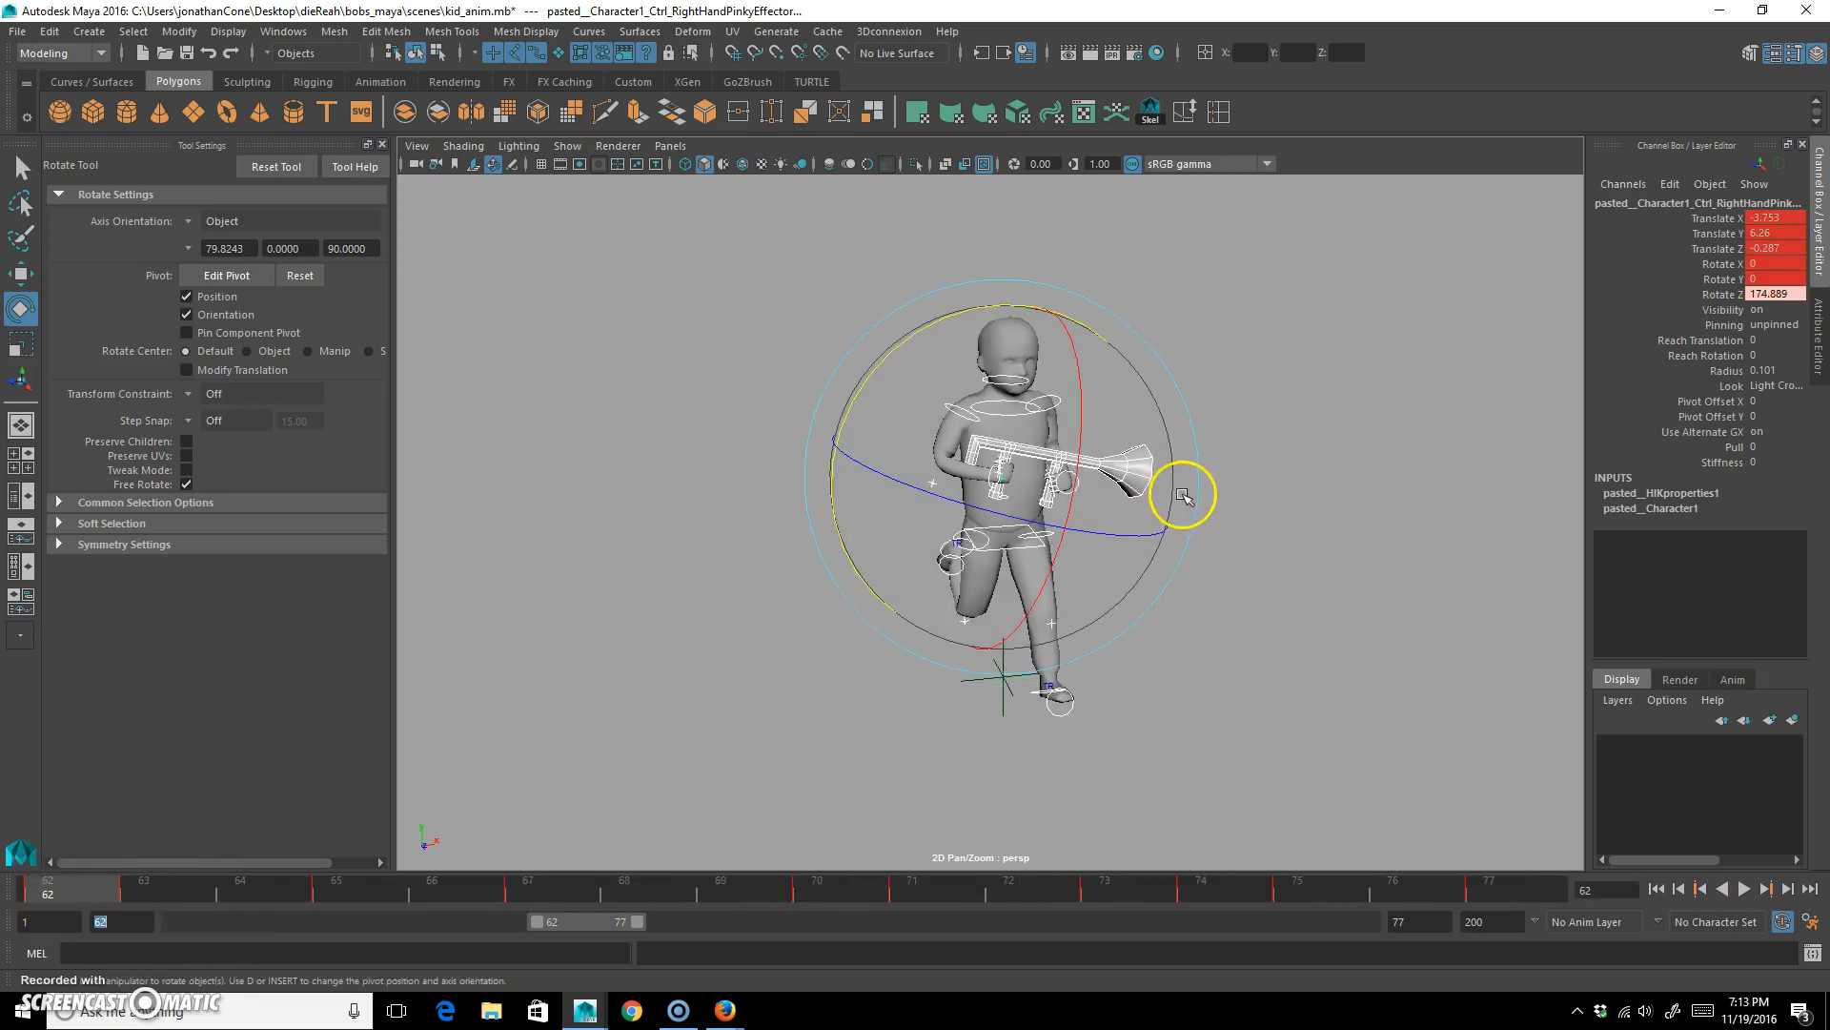
{"action": "left_click", "coordinate": [1495, 887]}
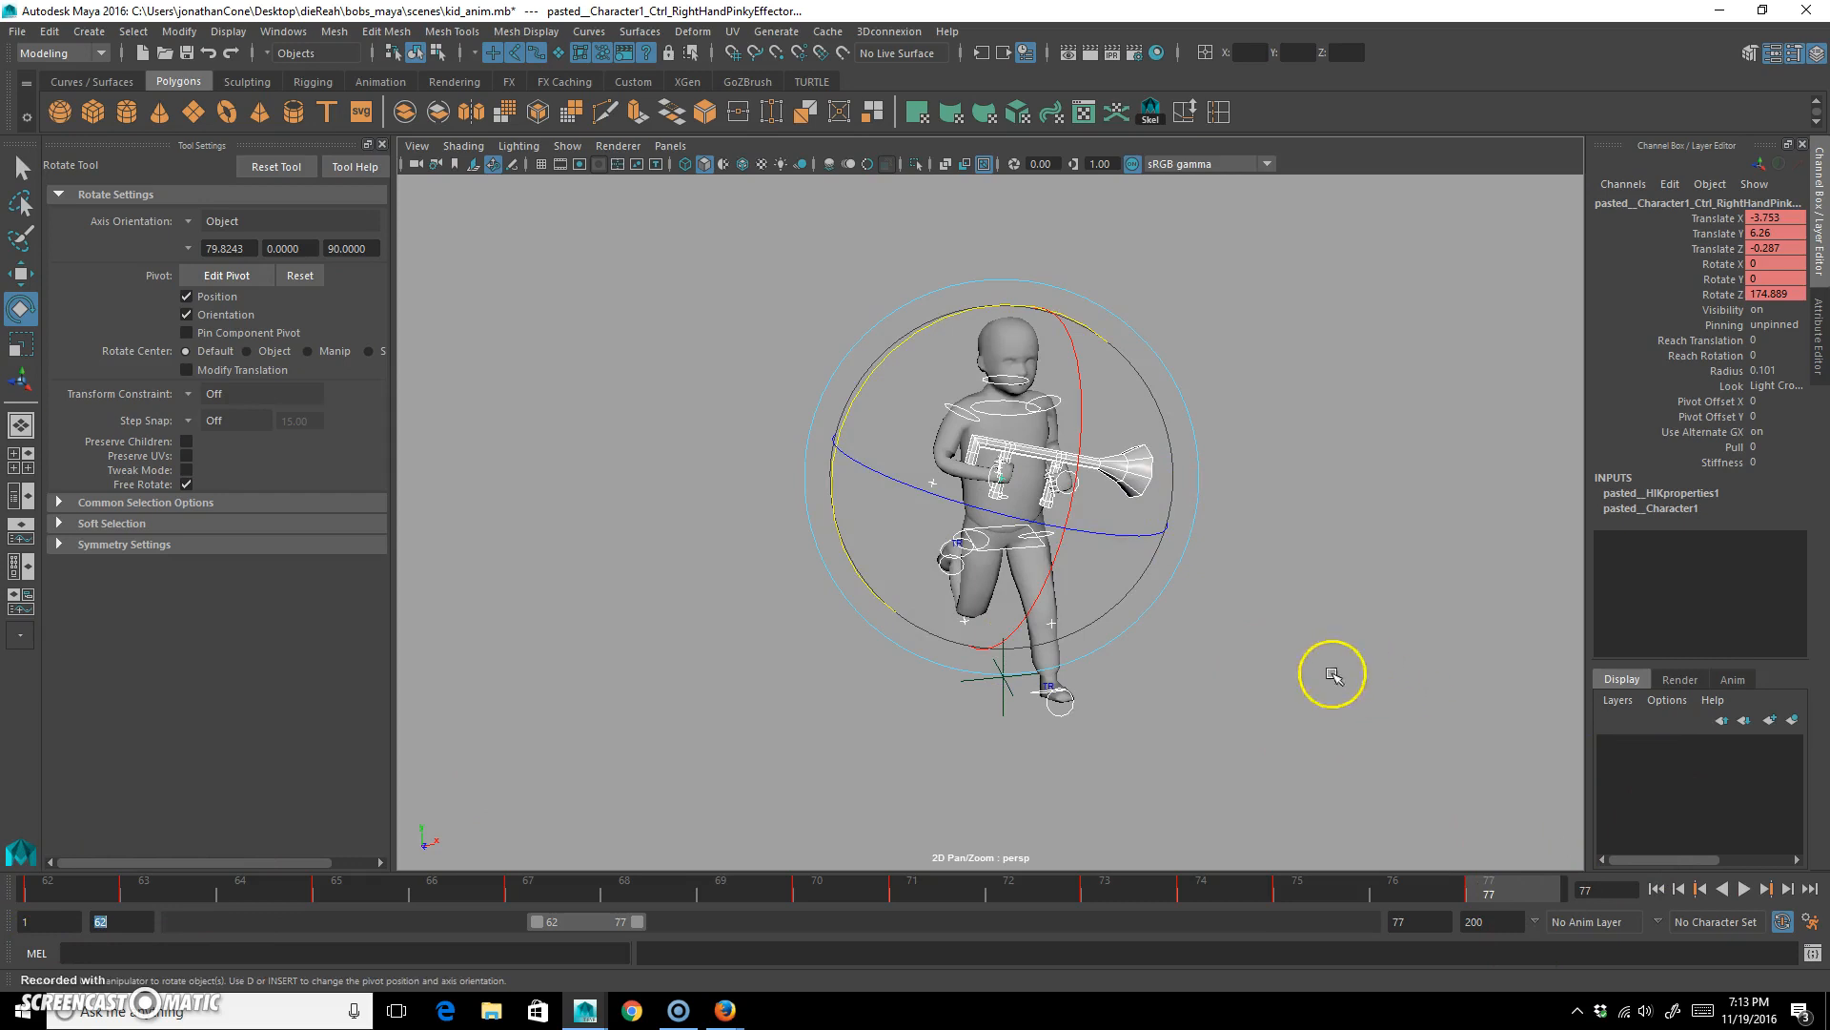
{"action": "left_click_drag", "start_coordinate": [1436, 891], "coordinate": [1299, 888]}
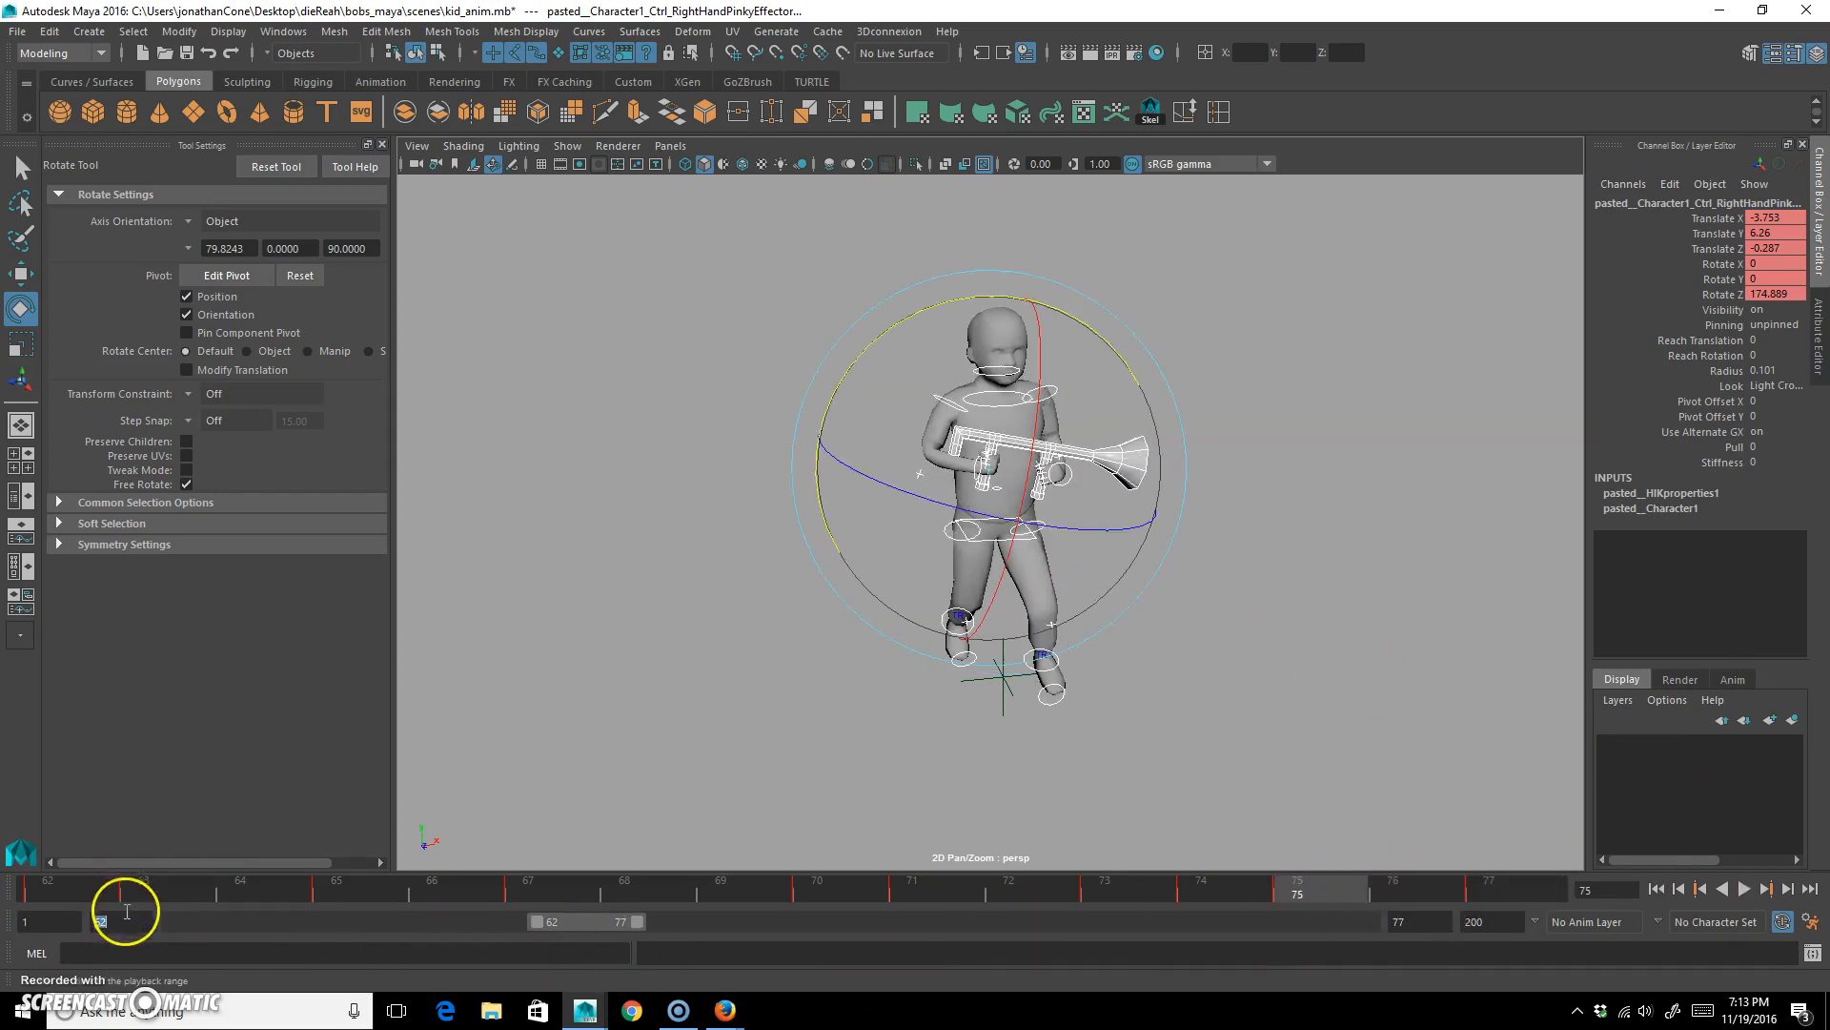
Set the playback range to frames 78 through 93 and scrub to its last frame.
{"action": "type", "text": "78"}
{"action": "key", "text": "Return"}
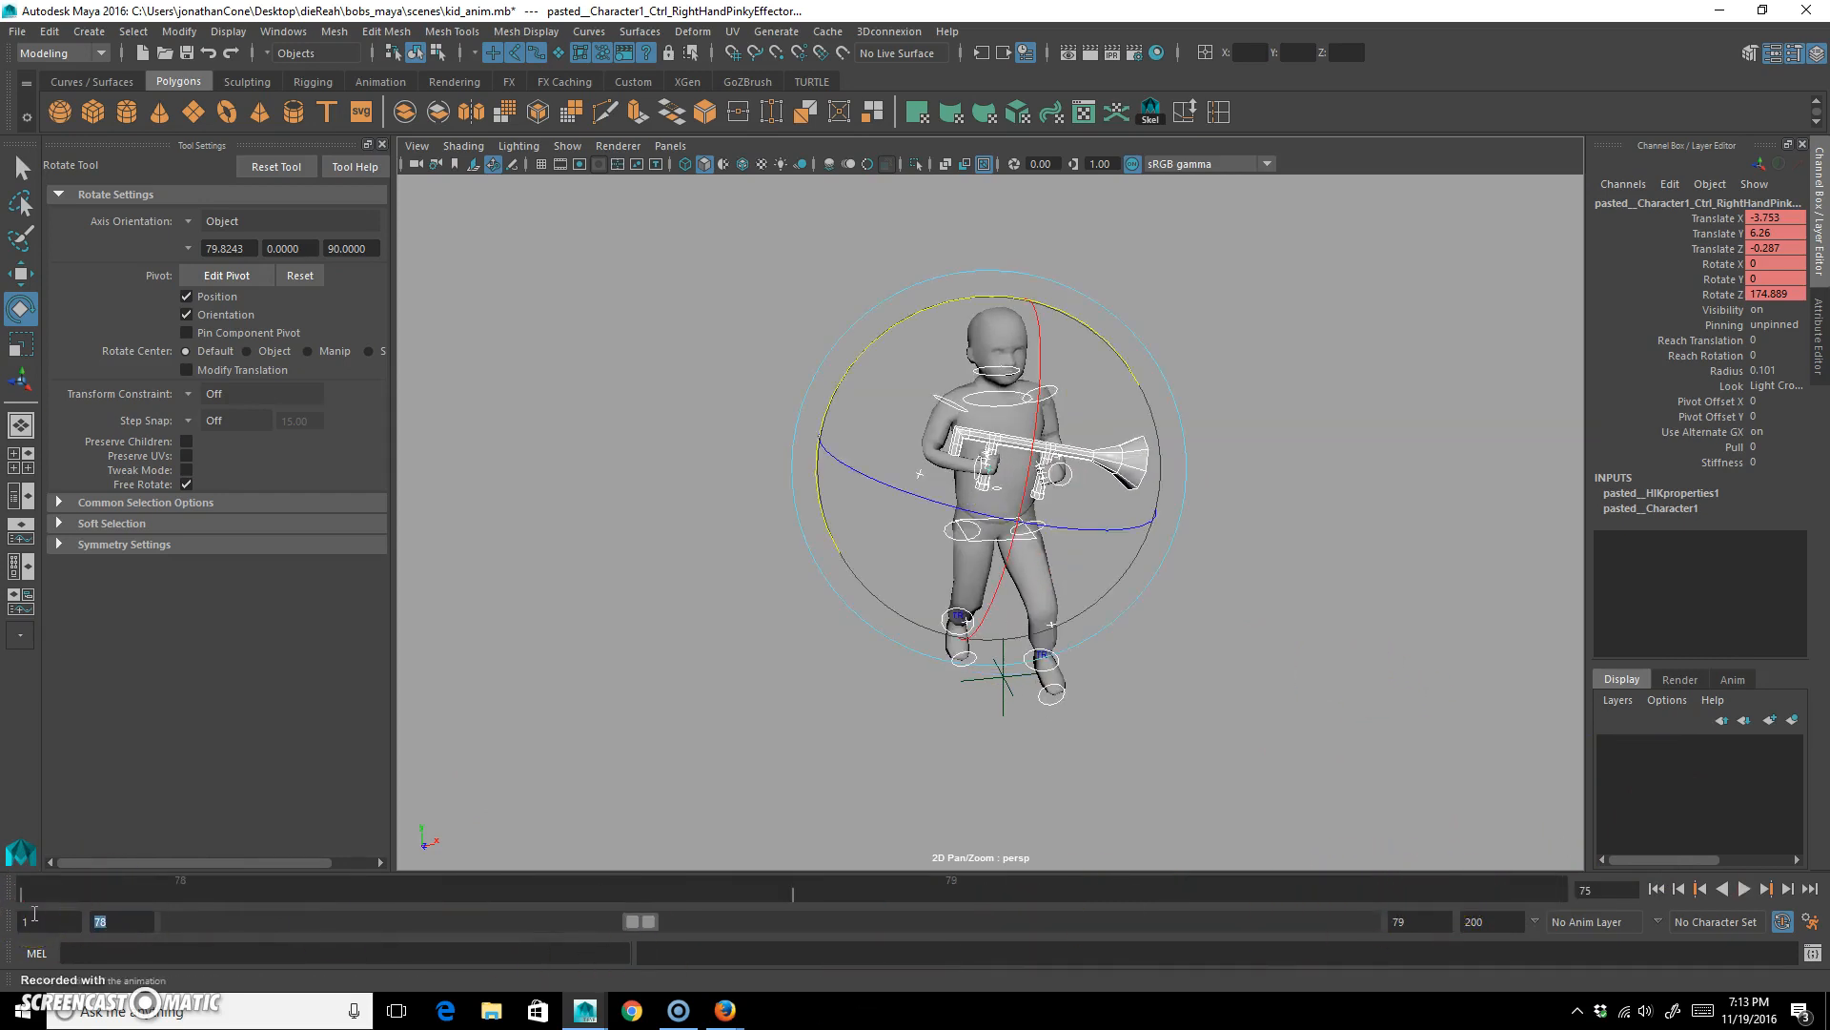
{"action": "left_click", "coordinate": [1425, 921]}
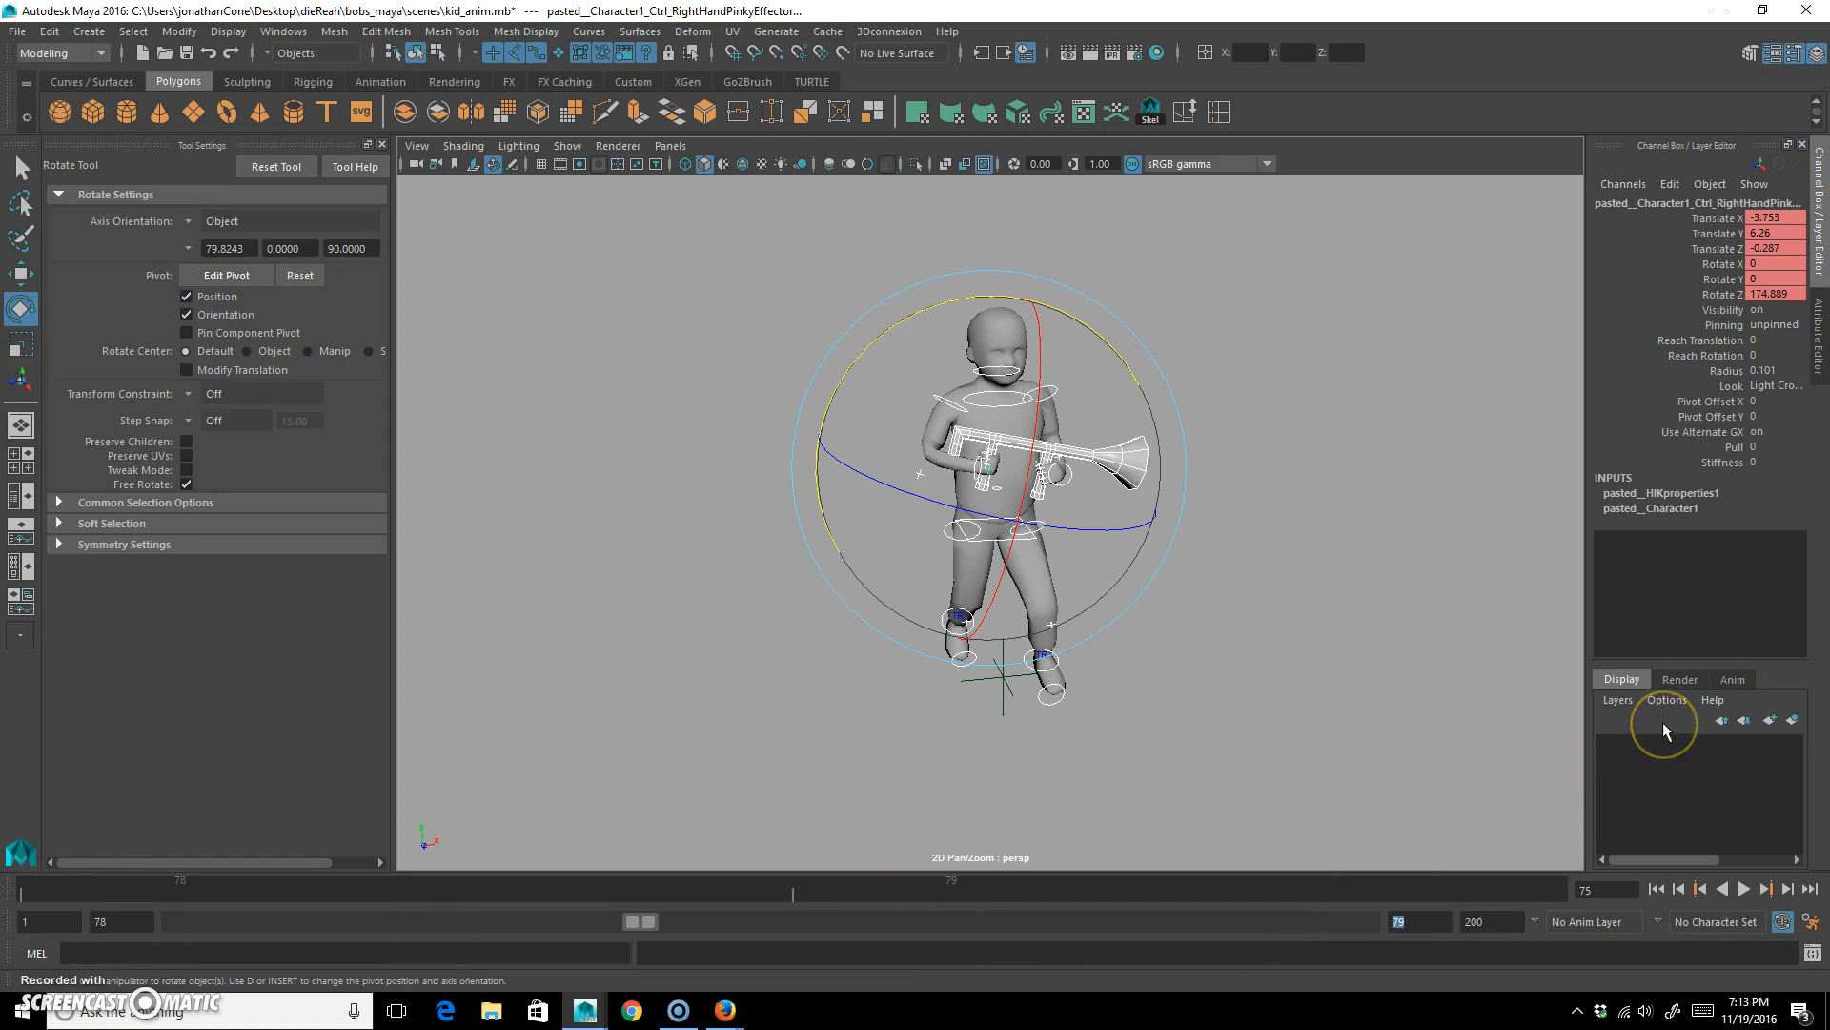
{"action": "type", "text": "93"}
{"action": "key", "text": "Return"}
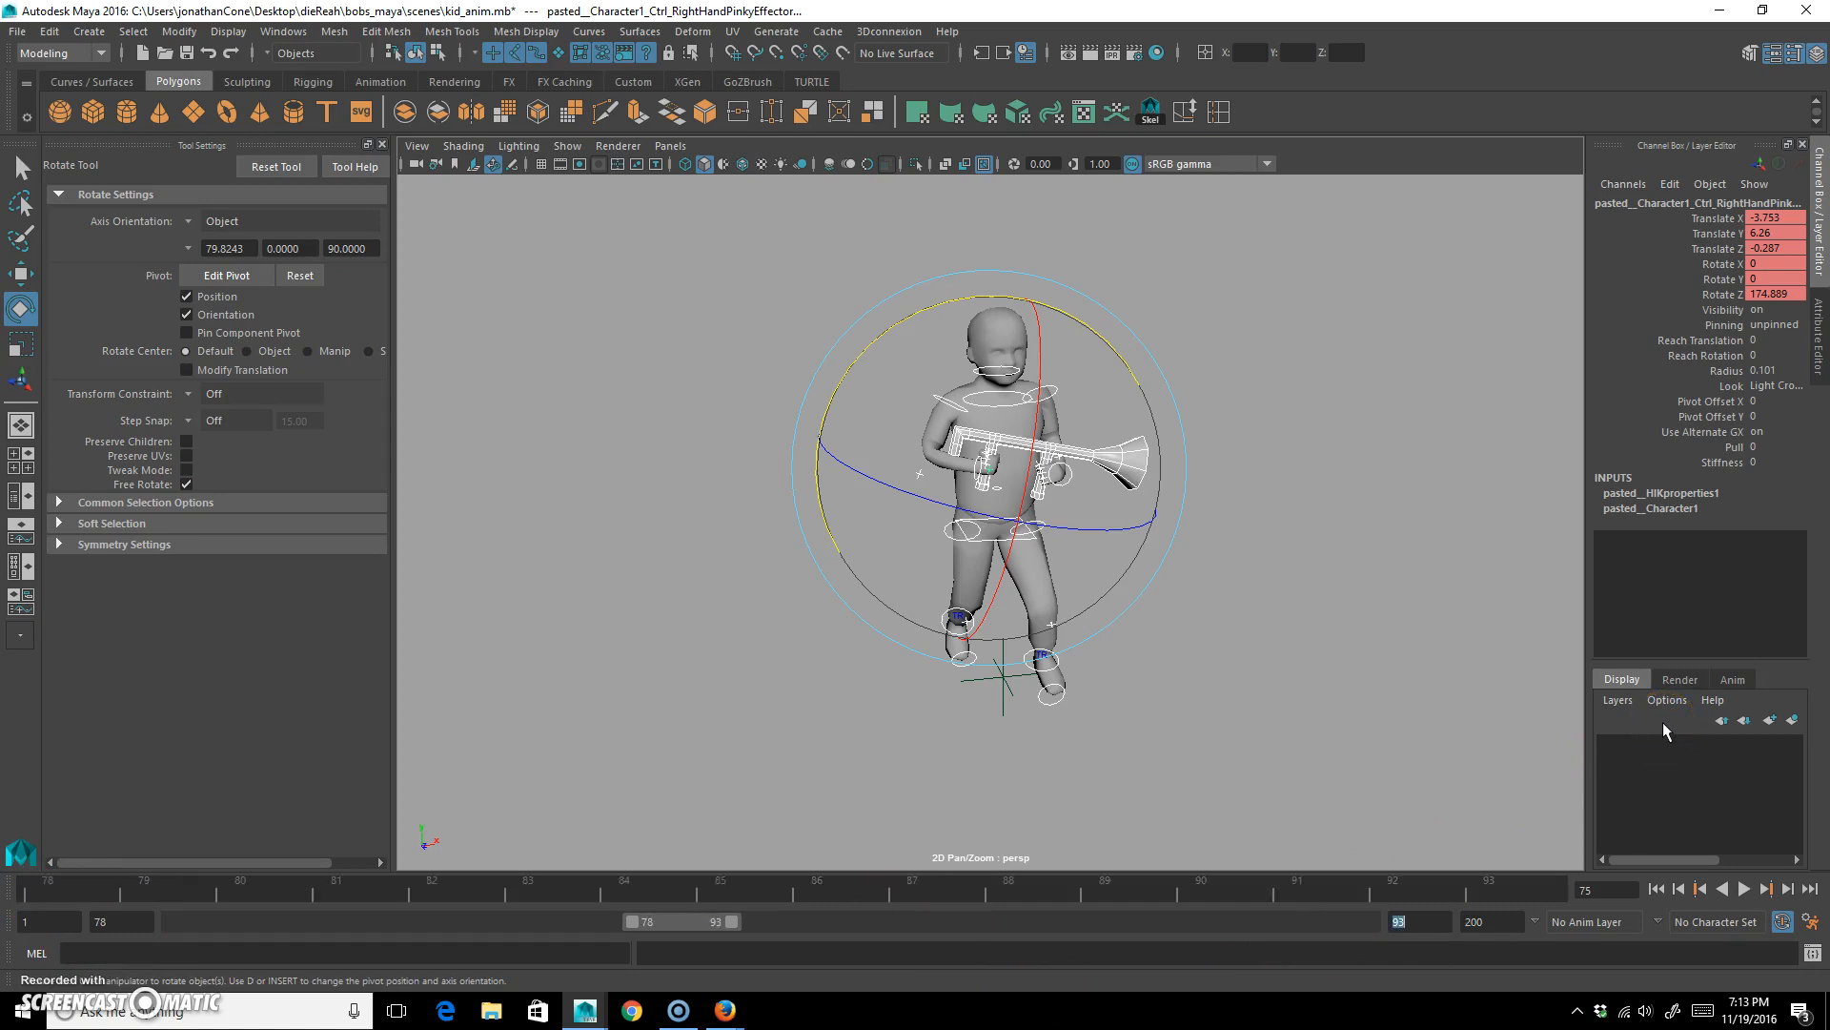
{"action": "left_click_drag", "start_coordinate": [1320, 884], "coordinate": [1667, 904]}
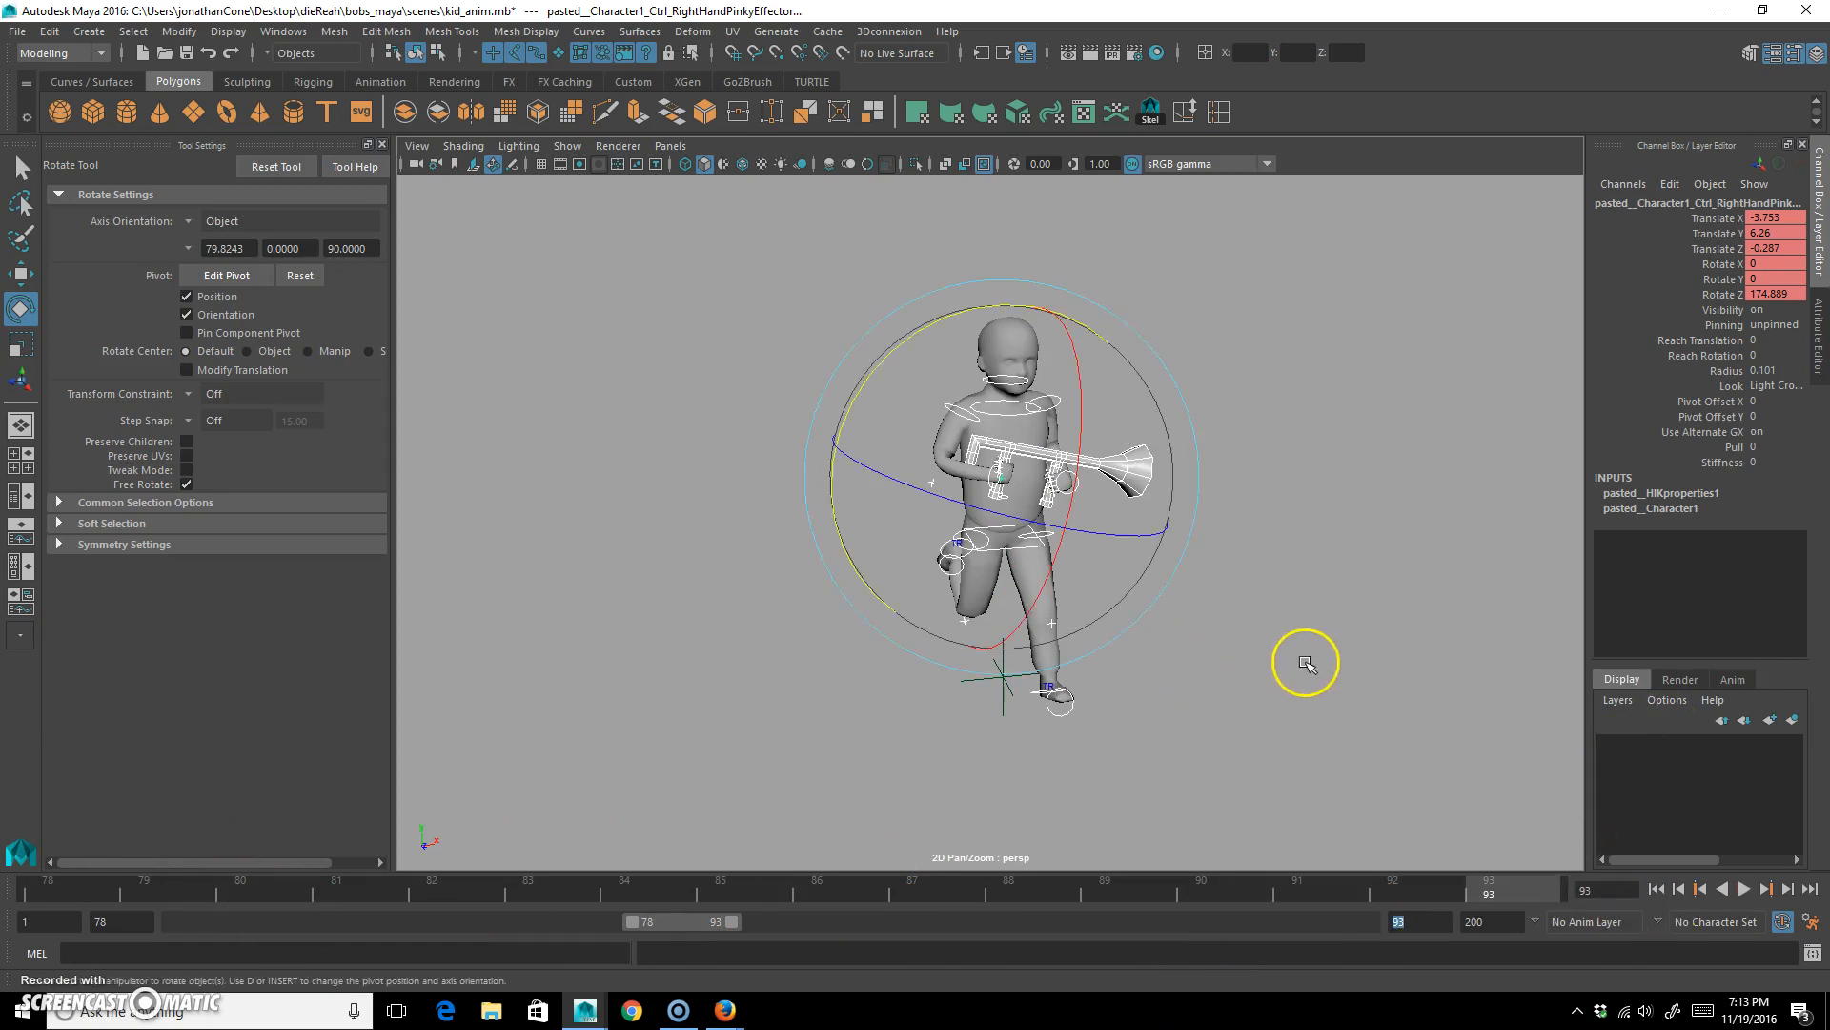
Extend the playback range back to frame 1, copy frame 1's standing pose to frame 78, and key all selected controls.
{"action": "left_click_drag", "start_coordinate": [633, 923], "coordinate": [1303, 894]}
{"action": "left_click", "coordinate": [32, 894]}
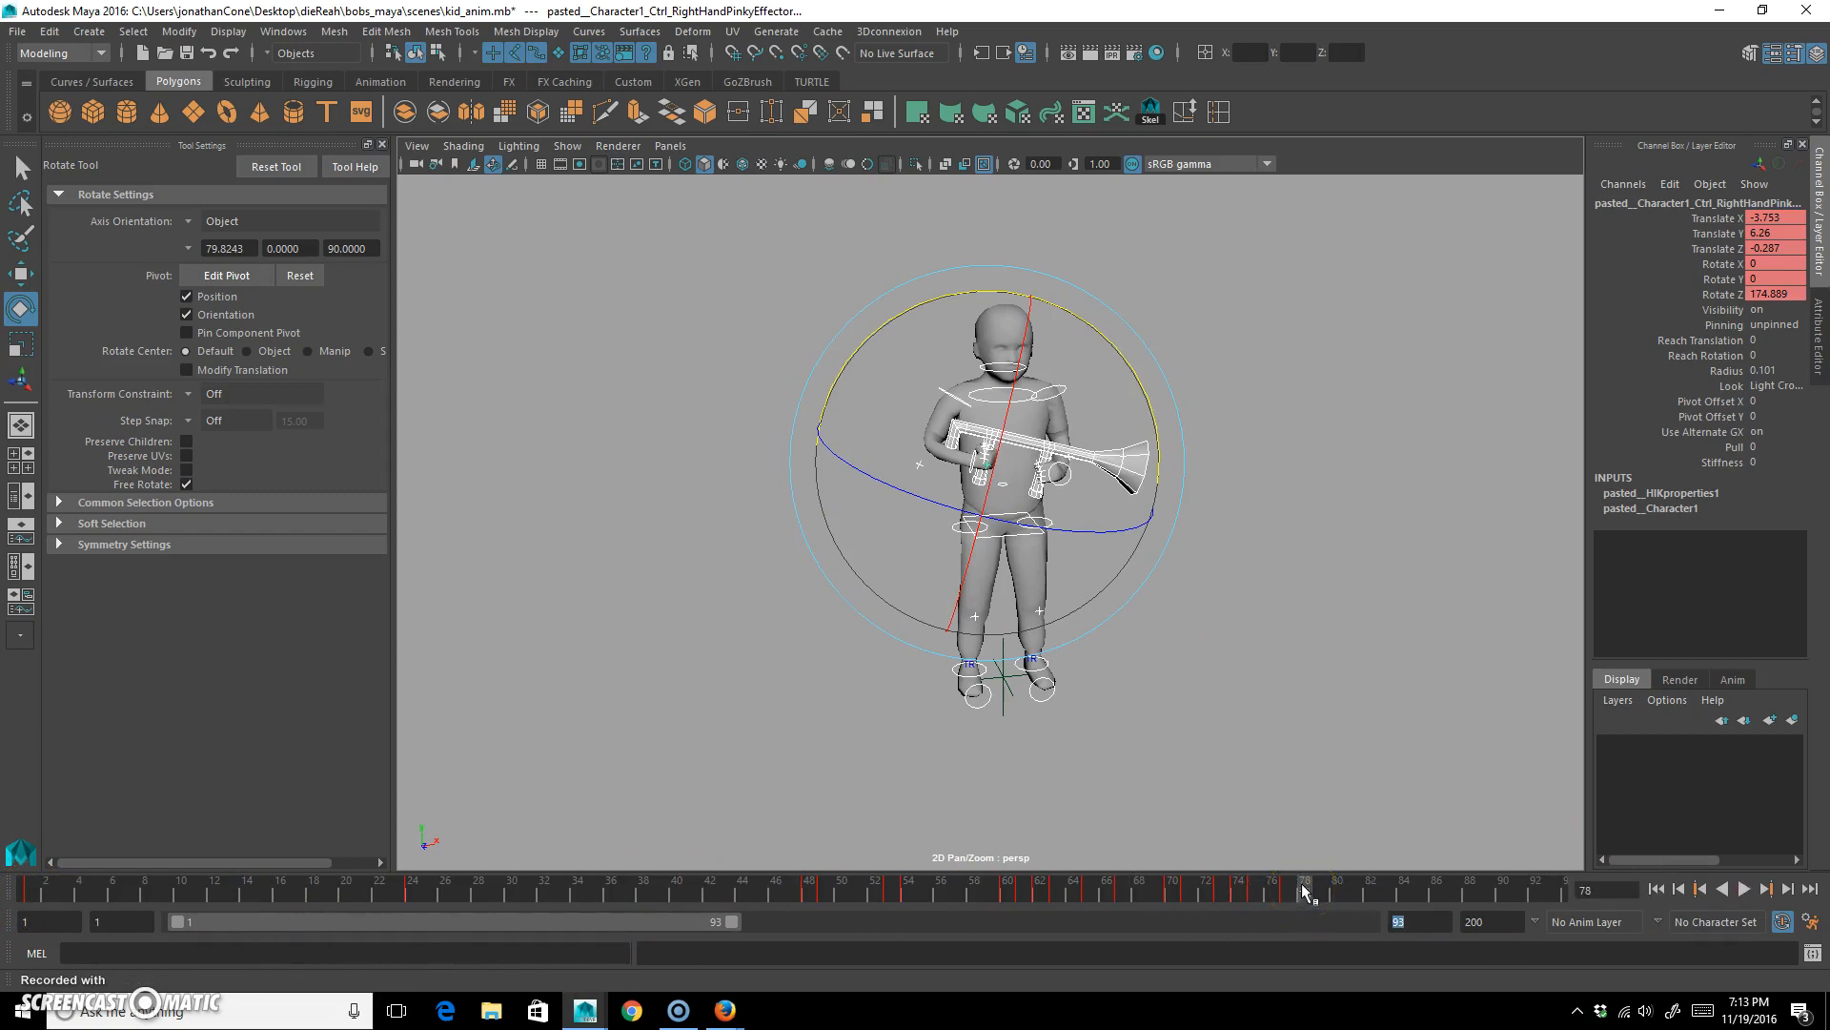
{"action": "mouse_move", "coordinate": [1309, 890]}
{"action": "left_mouse_down"}
{"action": "mouse_move", "coordinate": [740, 851]}
{"action": "mouse_move", "coordinate": [21, 867]}
{"action": "mouse_move", "coordinate": [1378, 899]}
{"action": "mouse_move", "coordinate": [1308, 896]}
{"action": "left_mouse_up"}
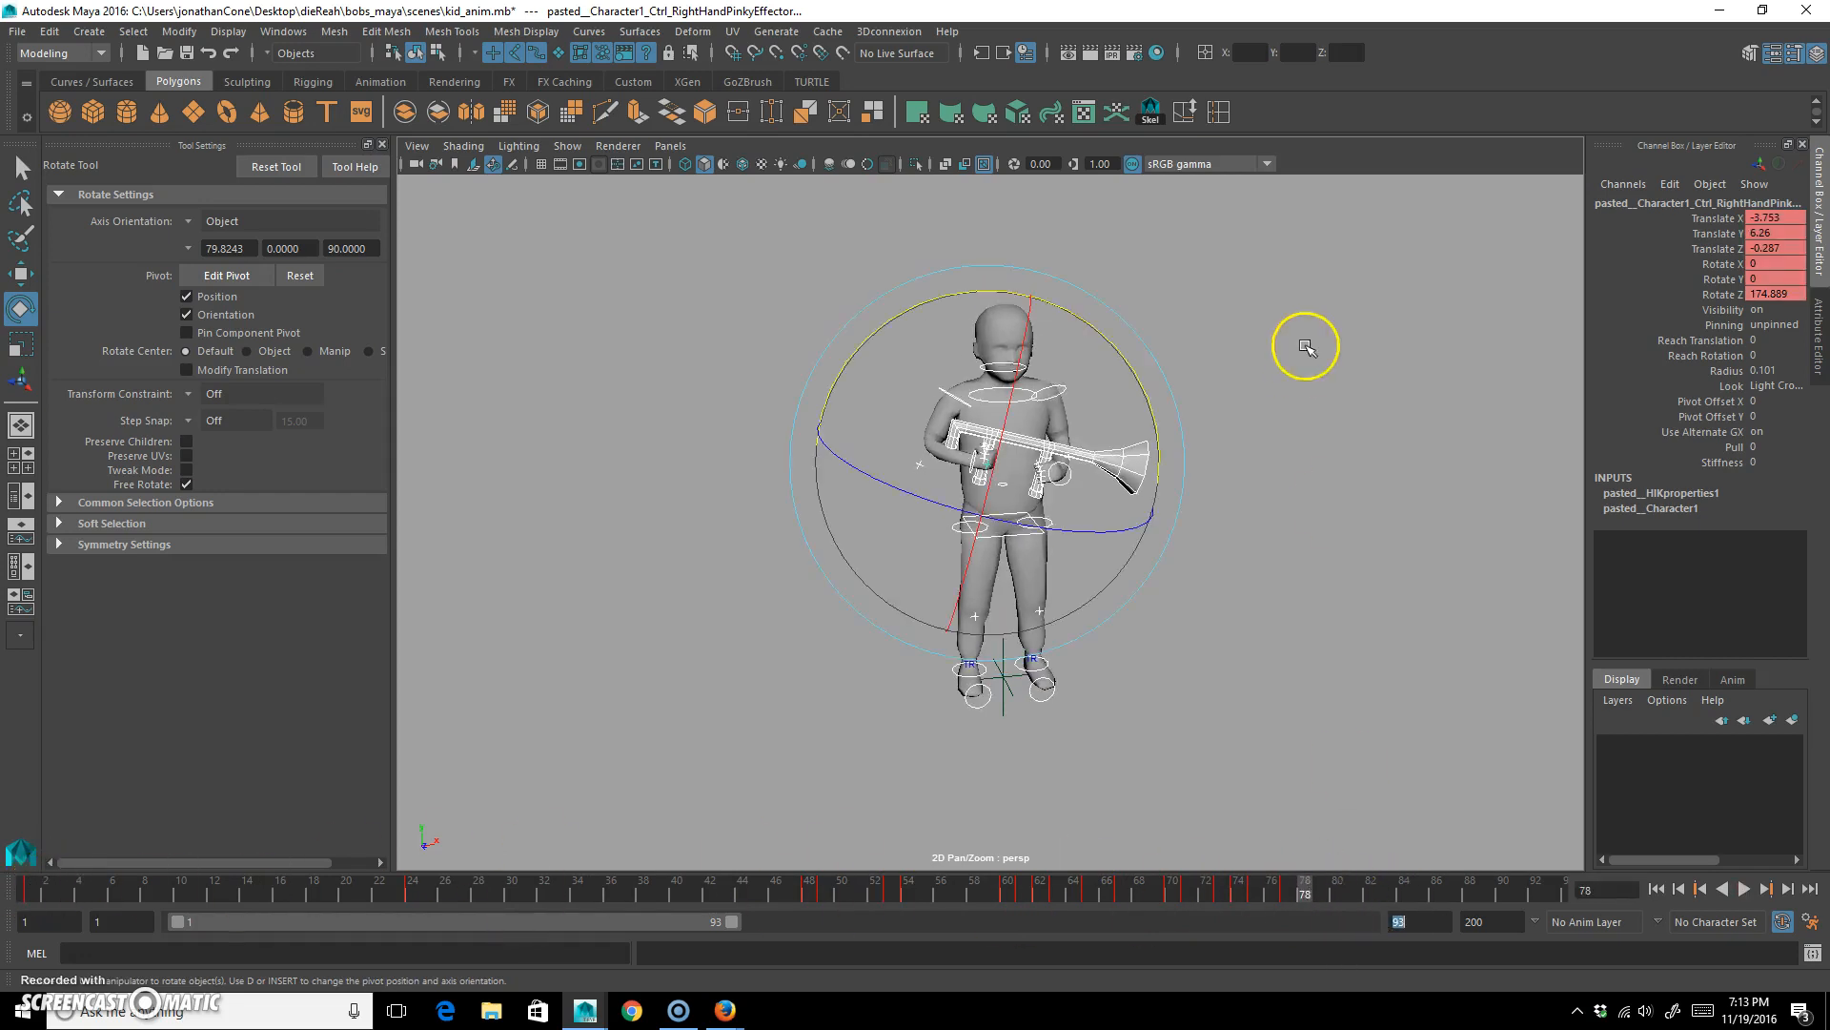
{"action": "key", "text": "s"}
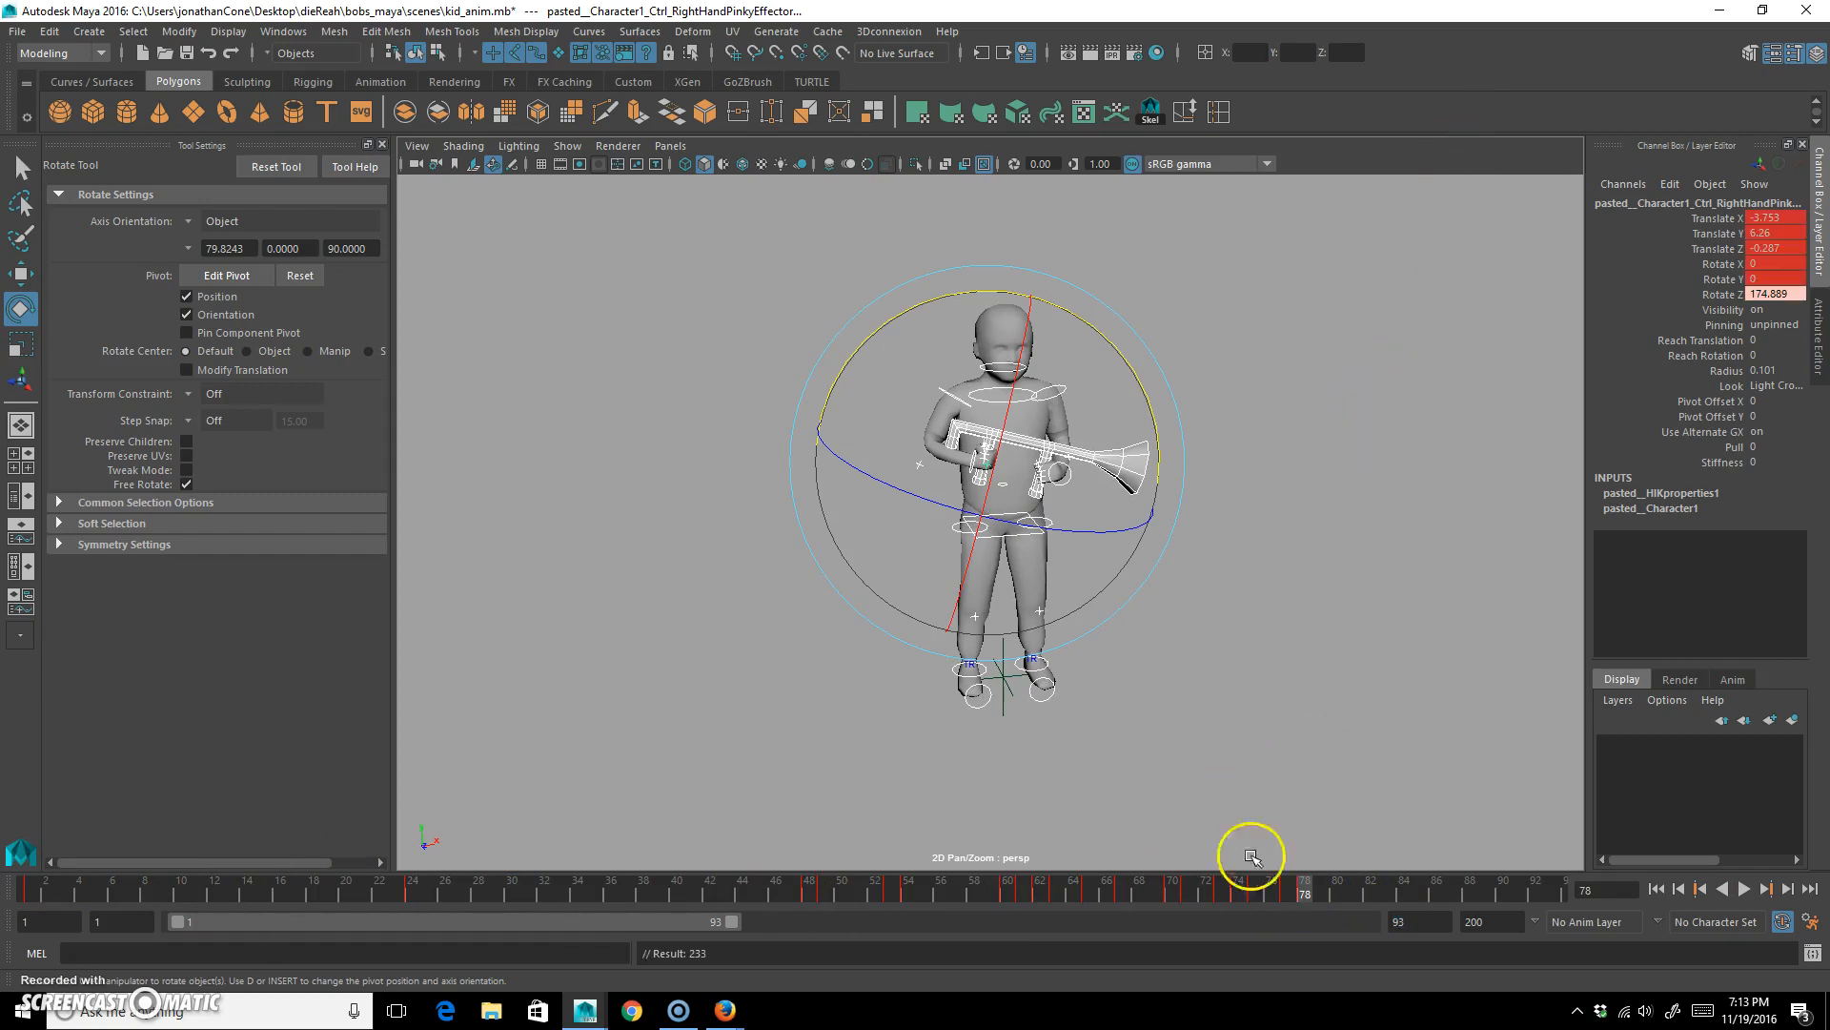
Set the playback start to frame 78 and clear the control selection.
{"action": "left_click", "coordinate": [114, 922]}
{"action": "type", "text": "7"}
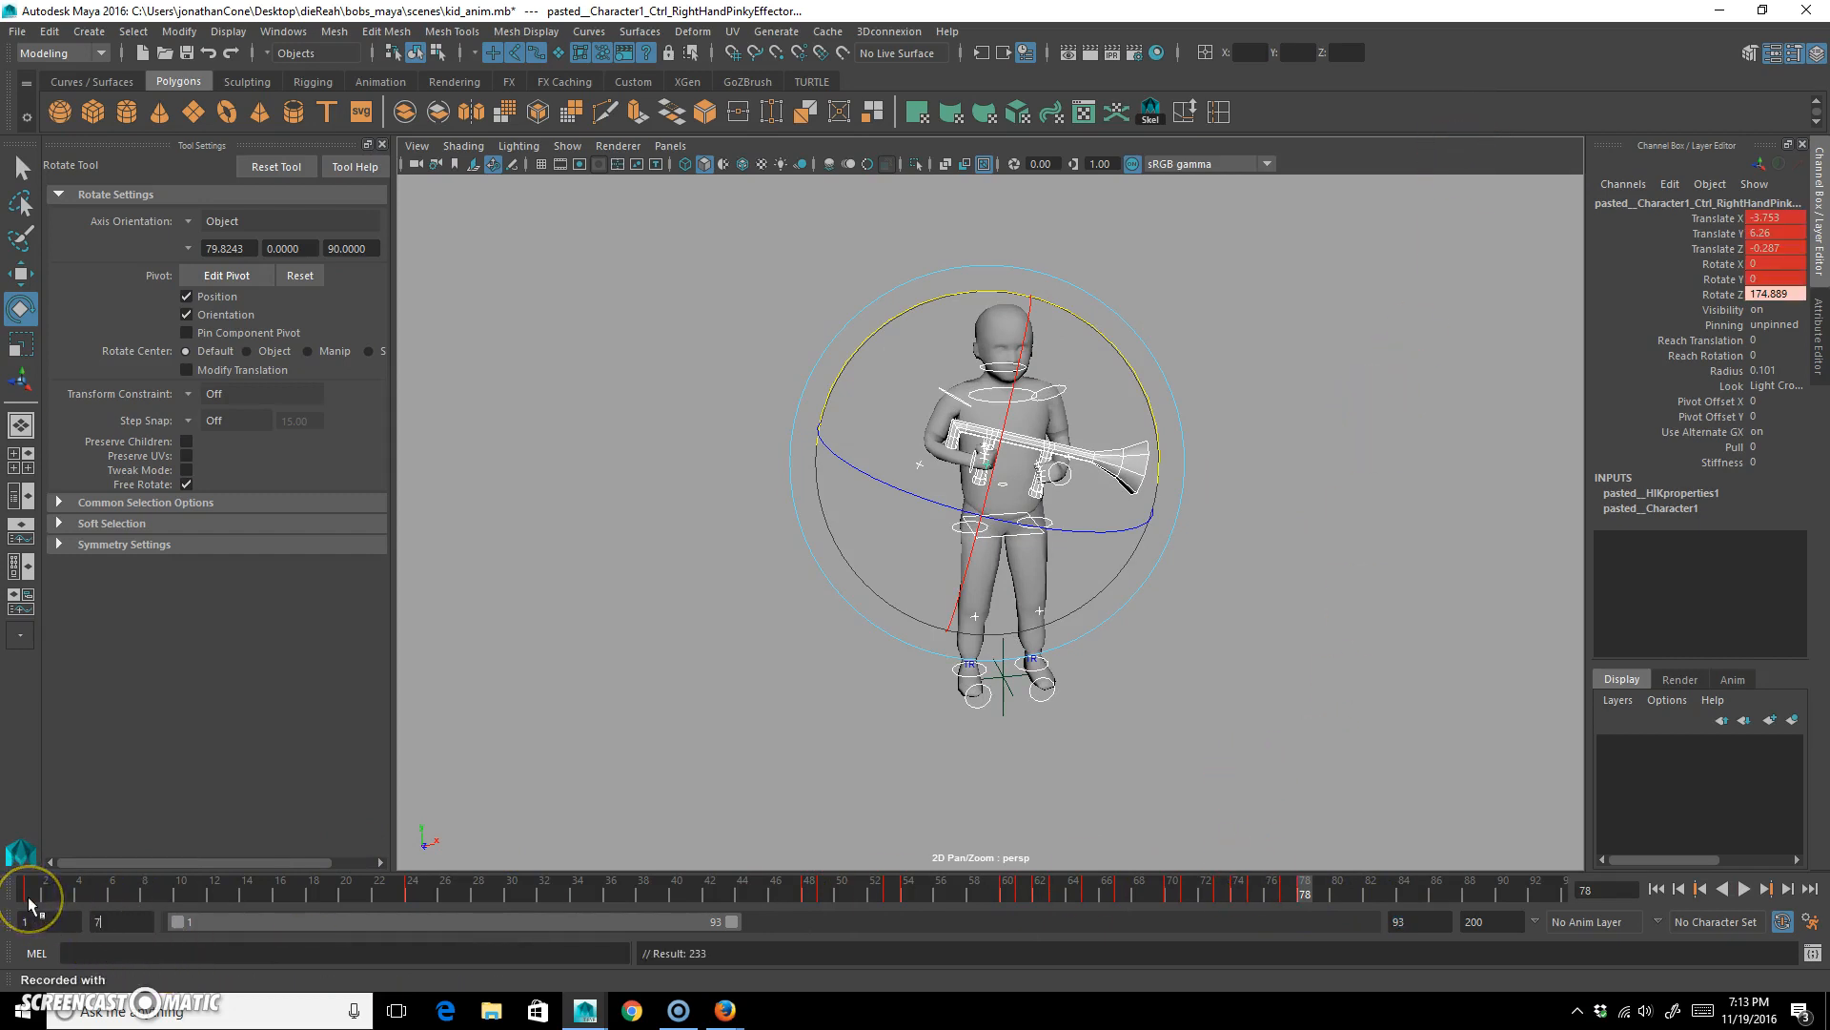
{"action": "type", "text": "8"}
{"action": "key", "text": "Return"}
{"action": "left_click_drag", "start_coordinate": [1057, 611], "coordinate": [1001, 617], "text": "alt"}
{"action": "right_click_drag", "start_coordinate": [1001, 616], "coordinate": [1107, 560], "text": "alt"}
{"action": "left_click_drag", "start_coordinate": [1106, 560], "coordinate": [1237, 580], "text": "alt"}
{"action": "left_click", "coordinate": [1291, 565]}
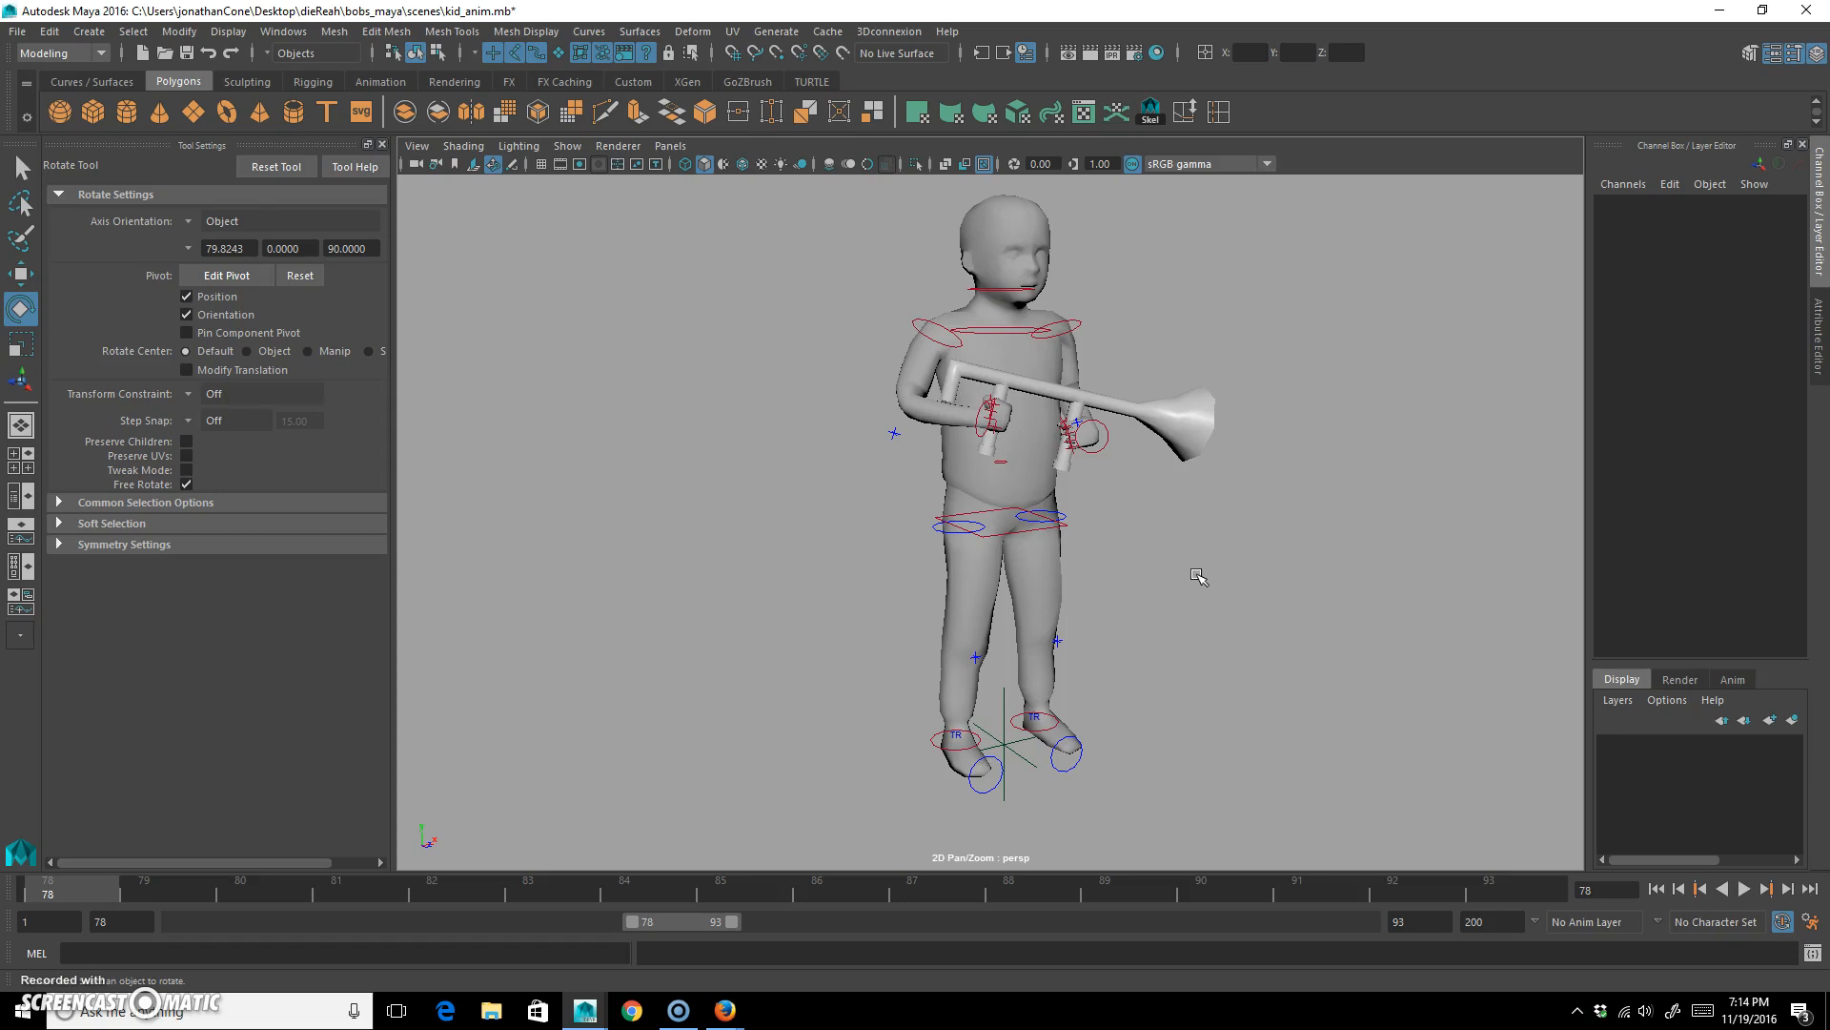
At frame 78, move the right ankle control outward to about X -1.56 to widen the stance.
{"action": "scroll", "coordinate": [1078, 610], "scroll_direction": "up", "scroll_amount": 4}
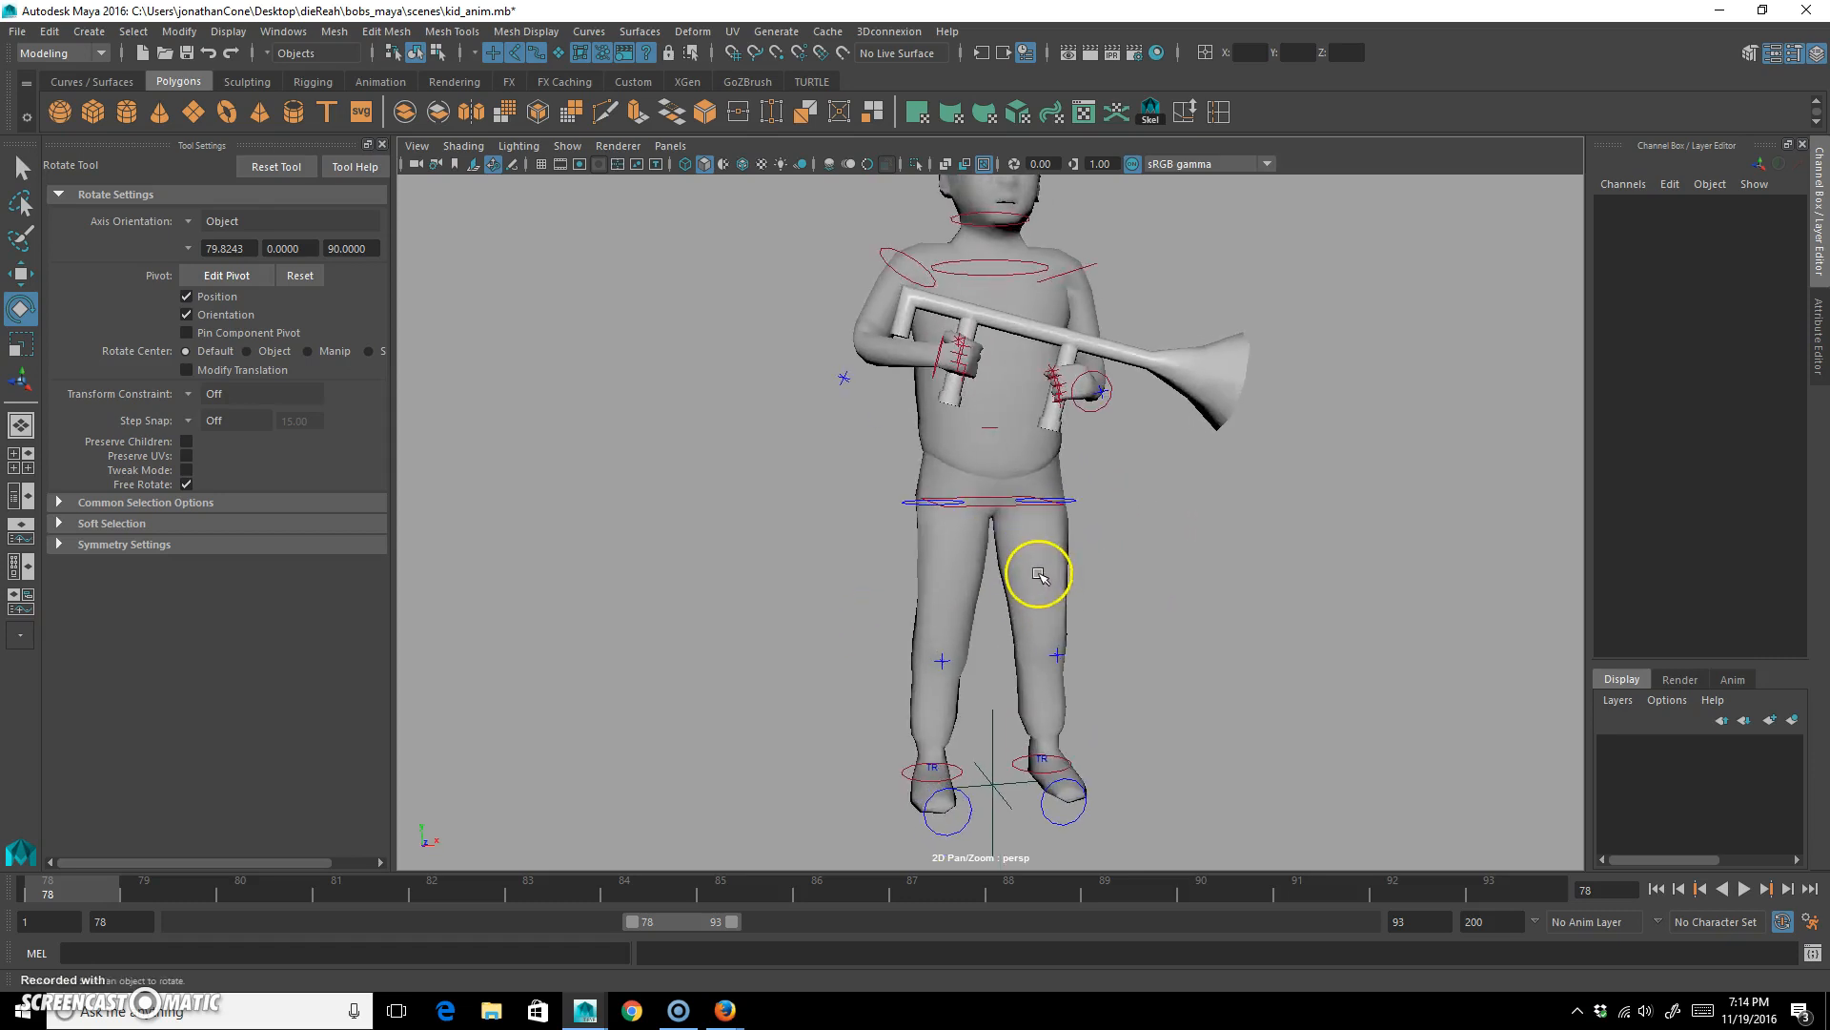
{"action": "left_click", "coordinate": [906, 505]}
{"action": "scroll", "coordinate": [1087, 584], "scroll_direction": "up", "scroll_amount": 2}
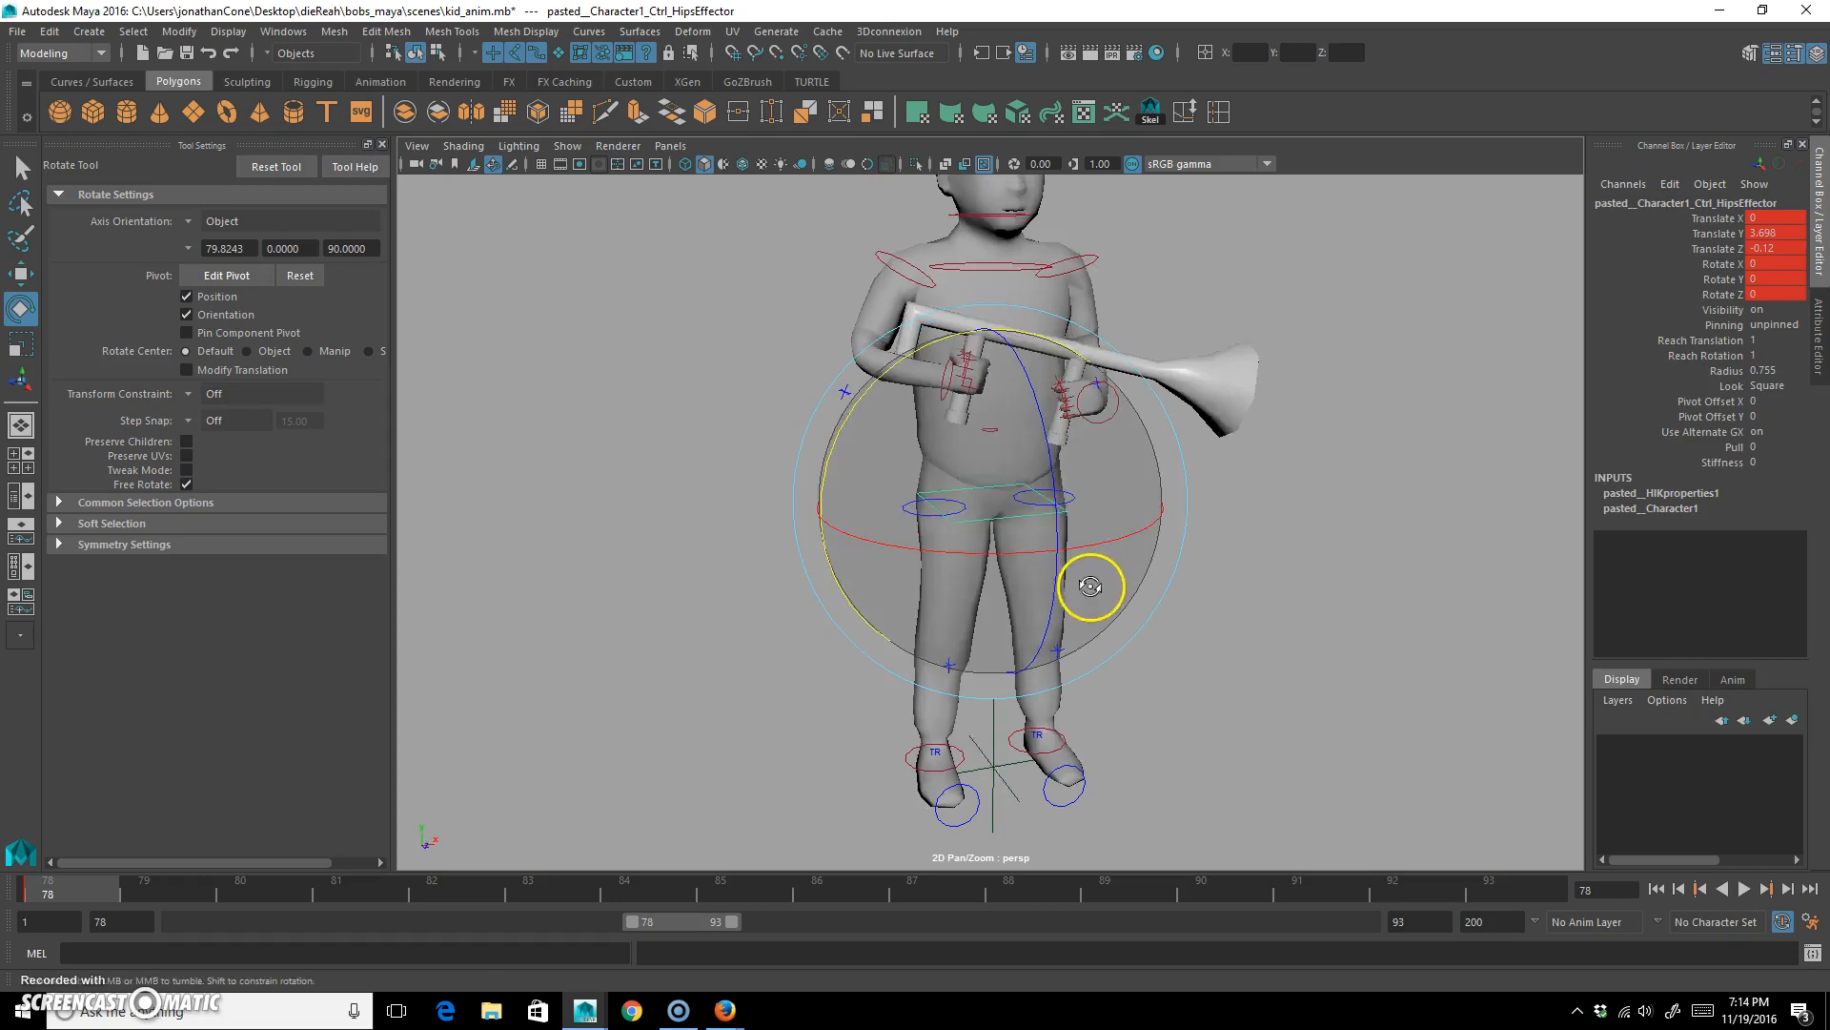
{"action": "right_click_drag", "start_coordinate": [935, 600], "coordinate": [980, 585], "text": "alt"}
{"action": "left_click_drag", "start_coordinate": [980, 585], "coordinate": [986, 590], "text": "alt"}
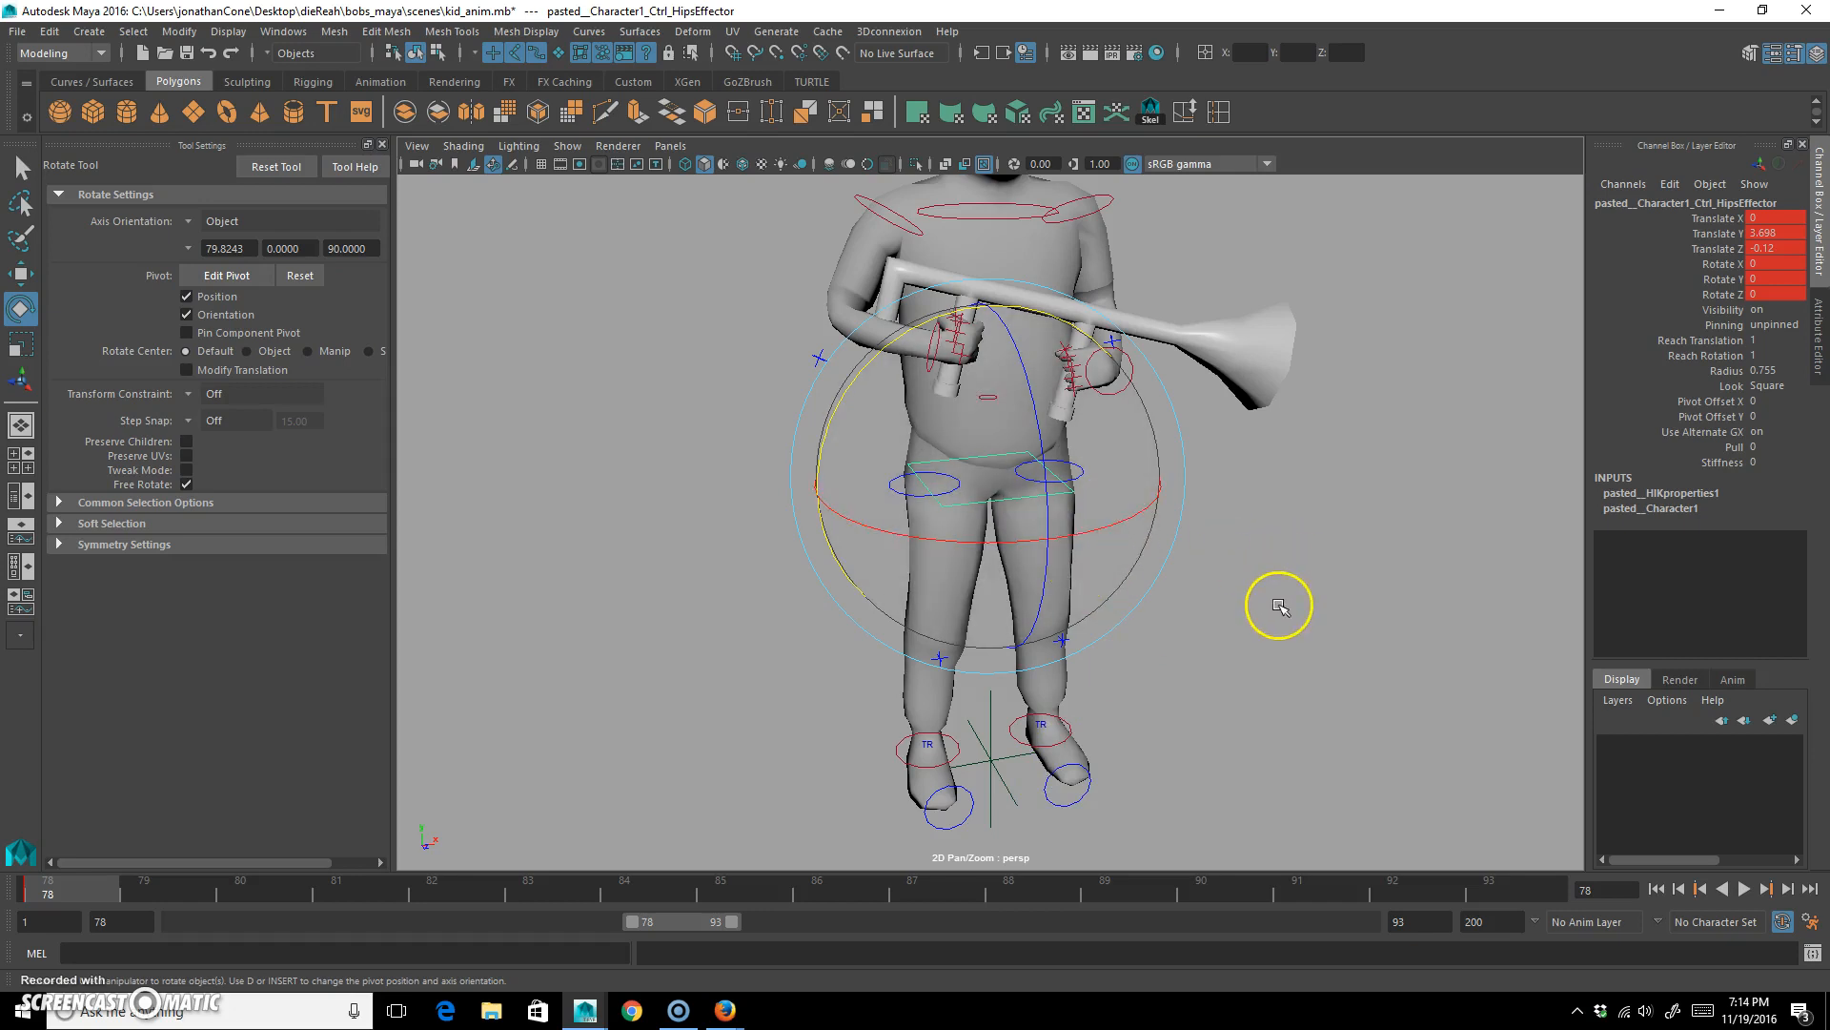
{"action": "left_click_drag", "start_coordinate": [1209, 641], "coordinate": [1199, 630], "text": "alt"}
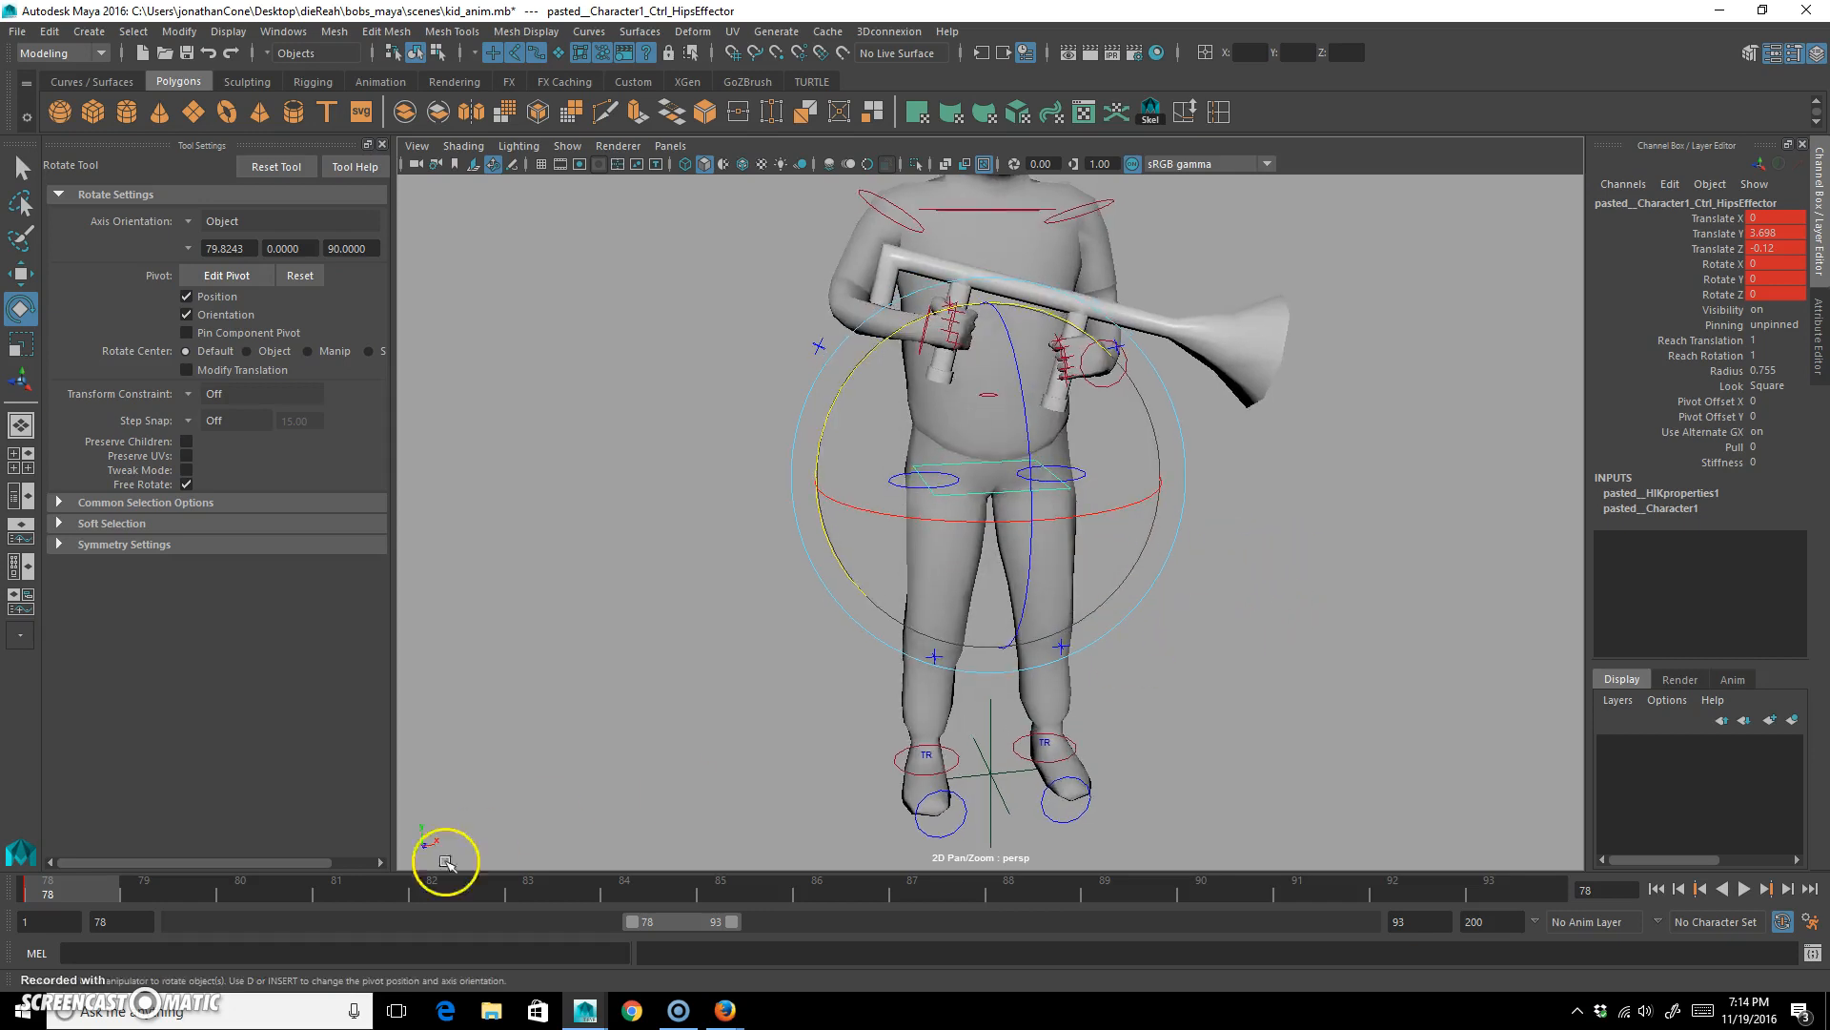
{"action": "left_click", "coordinate": [923, 755]}
{"action": "left_click_drag", "start_coordinate": [951, 756], "coordinate": [1018, 740], "text": "alt"}
{"action": "key", "text": "w"}
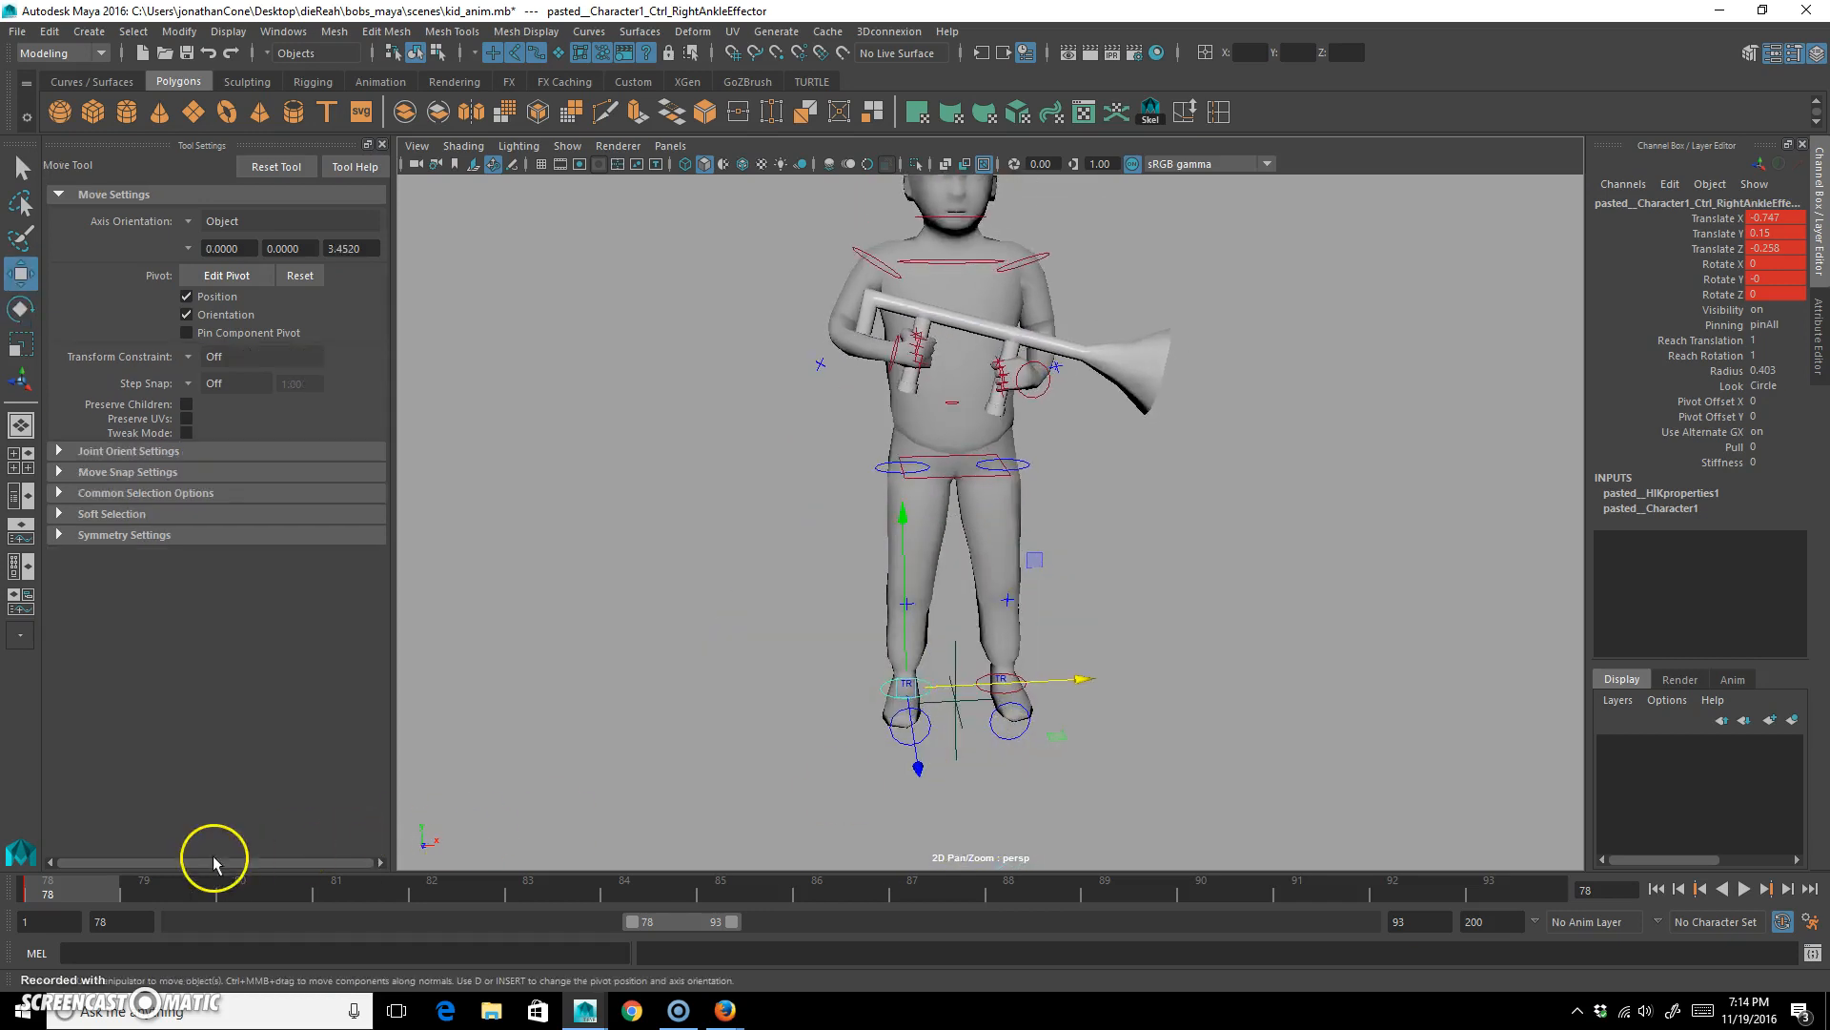
{"action": "key", "text": "alt+v"}
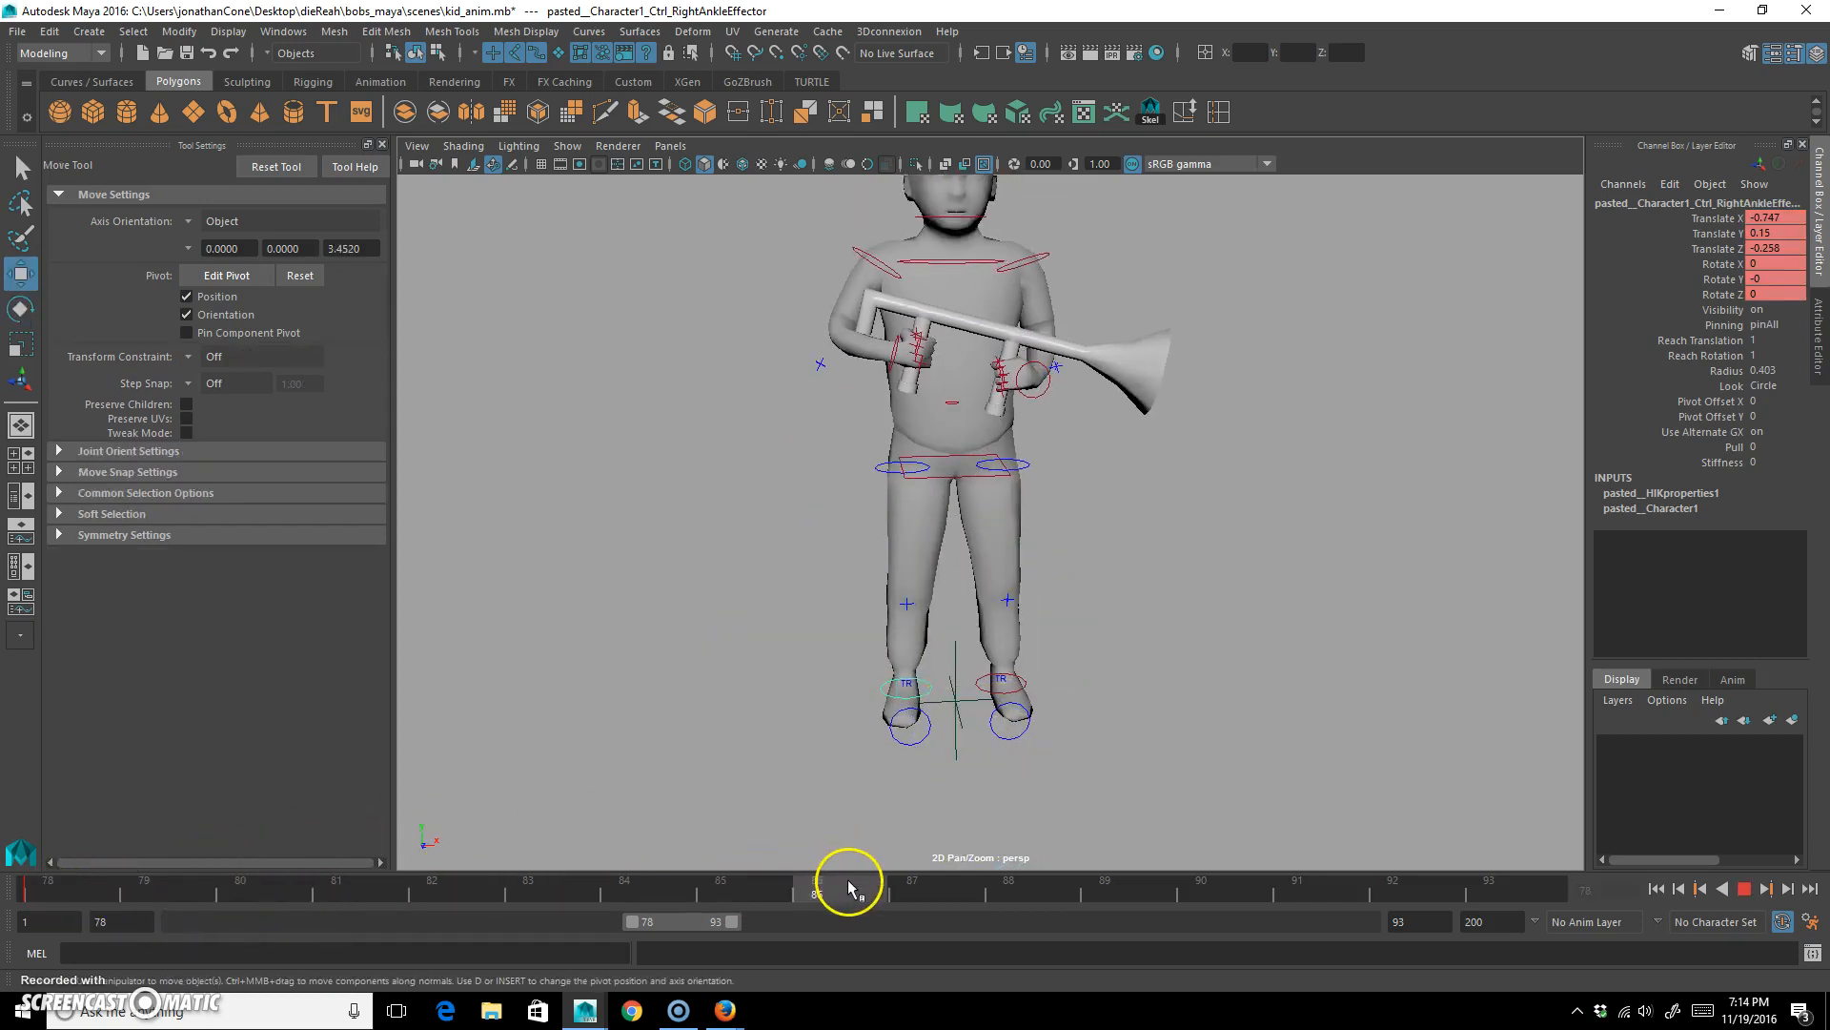
{"action": "key", "text": "alt+v"}
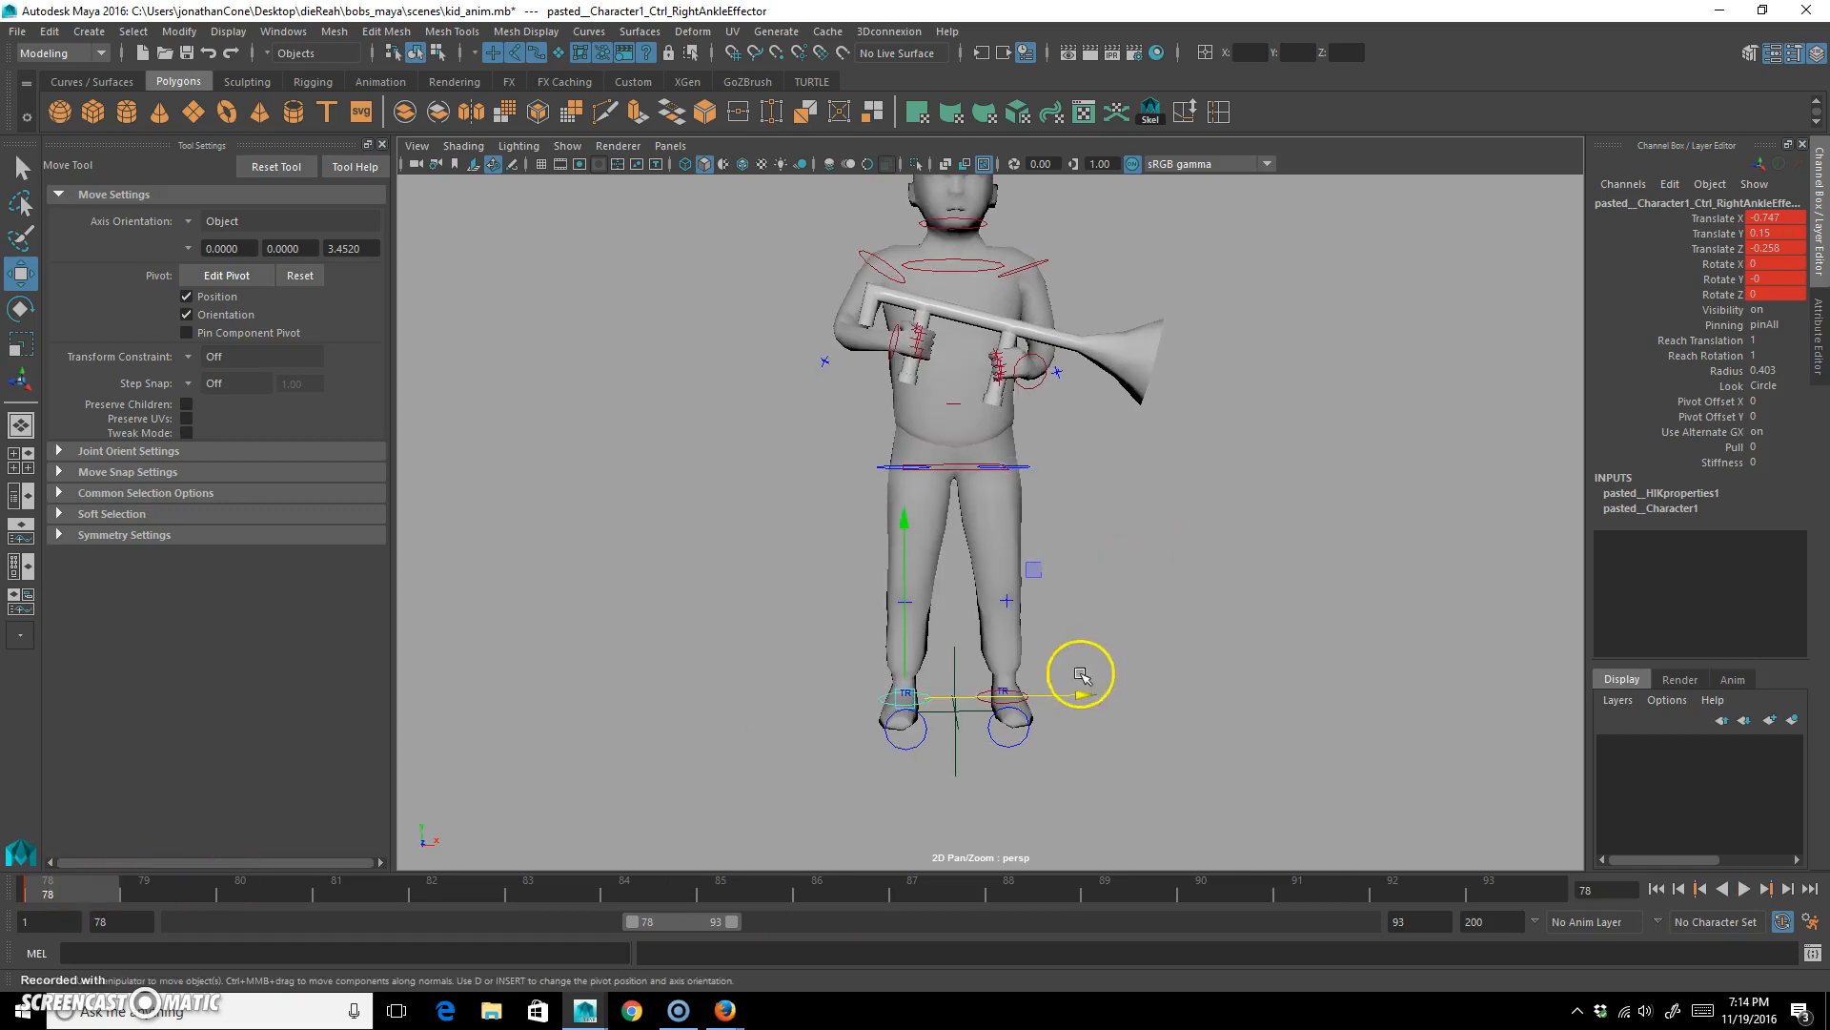
{"action": "left_click_drag", "start_coordinate": [1084, 696], "coordinate": [1037, 696]}
Lower the hips control to about Y 3.45 at frame 78 and key the same hips pose at frame 93.
{"action": "left_click", "coordinate": [1025, 464]}
{"action": "left_click", "coordinate": [942, 463]}
{"action": "left_click", "coordinate": [950, 465]}
{"action": "left_click_drag", "start_coordinate": [957, 301], "coordinate": [957, 310]}
{"action": "left_click_drag", "start_coordinate": [67, 888], "coordinate": [1817, 890]}
{"action": "key", "text": "s"}
{"action": "left_click_drag", "start_coordinate": [1502, 892], "coordinate": [829, 890]}
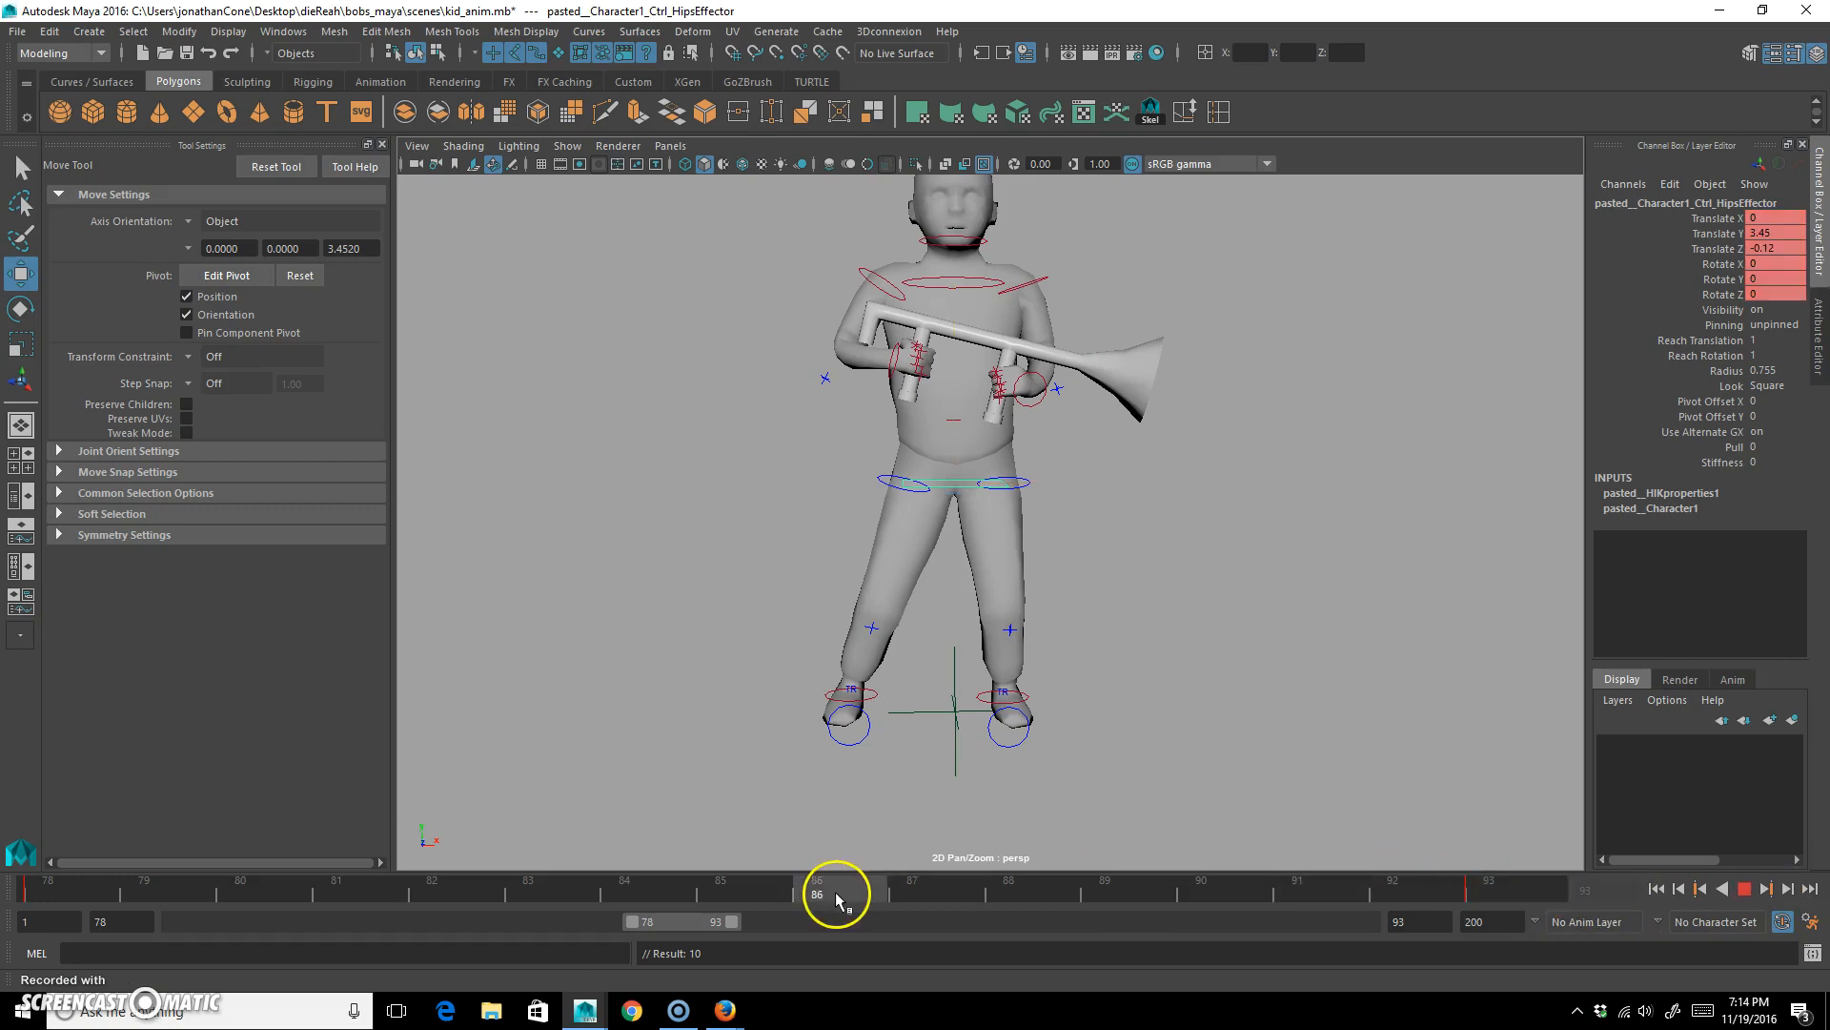
{"action": "key", "text": "s"}
Copy the right ankle control's frame 78 pose to frame 93 and key it.
{"action": "left_click", "coordinate": [880, 691]}
{"action": "left_click_drag", "start_coordinate": [47, 901], "coordinate": [1592, 835]}
{"action": "key", "text": "s"}
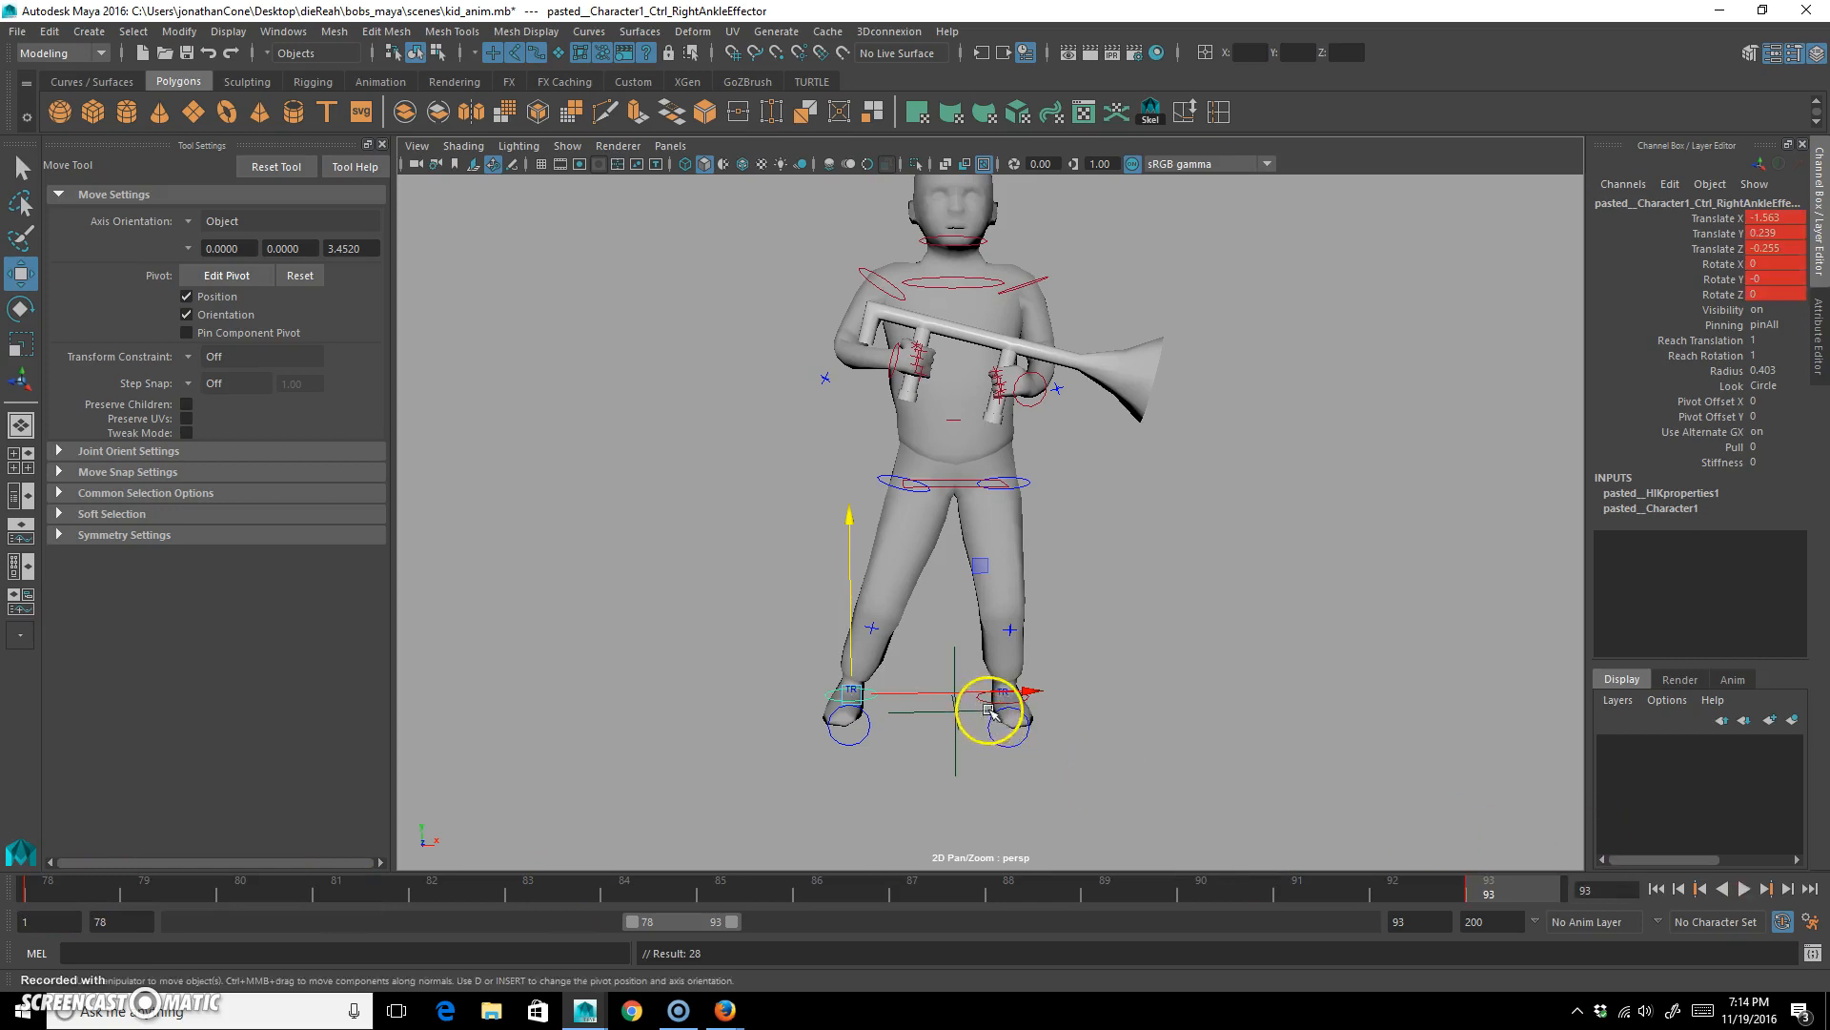
Select the left ankle control and play the frame 78–93 loop to check the stance.
{"action": "left_click", "coordinate": [997, 696]}
{"action": "left_click_drag", "start_coordinate": [1462, 883], "coordinate": [939, 939]}
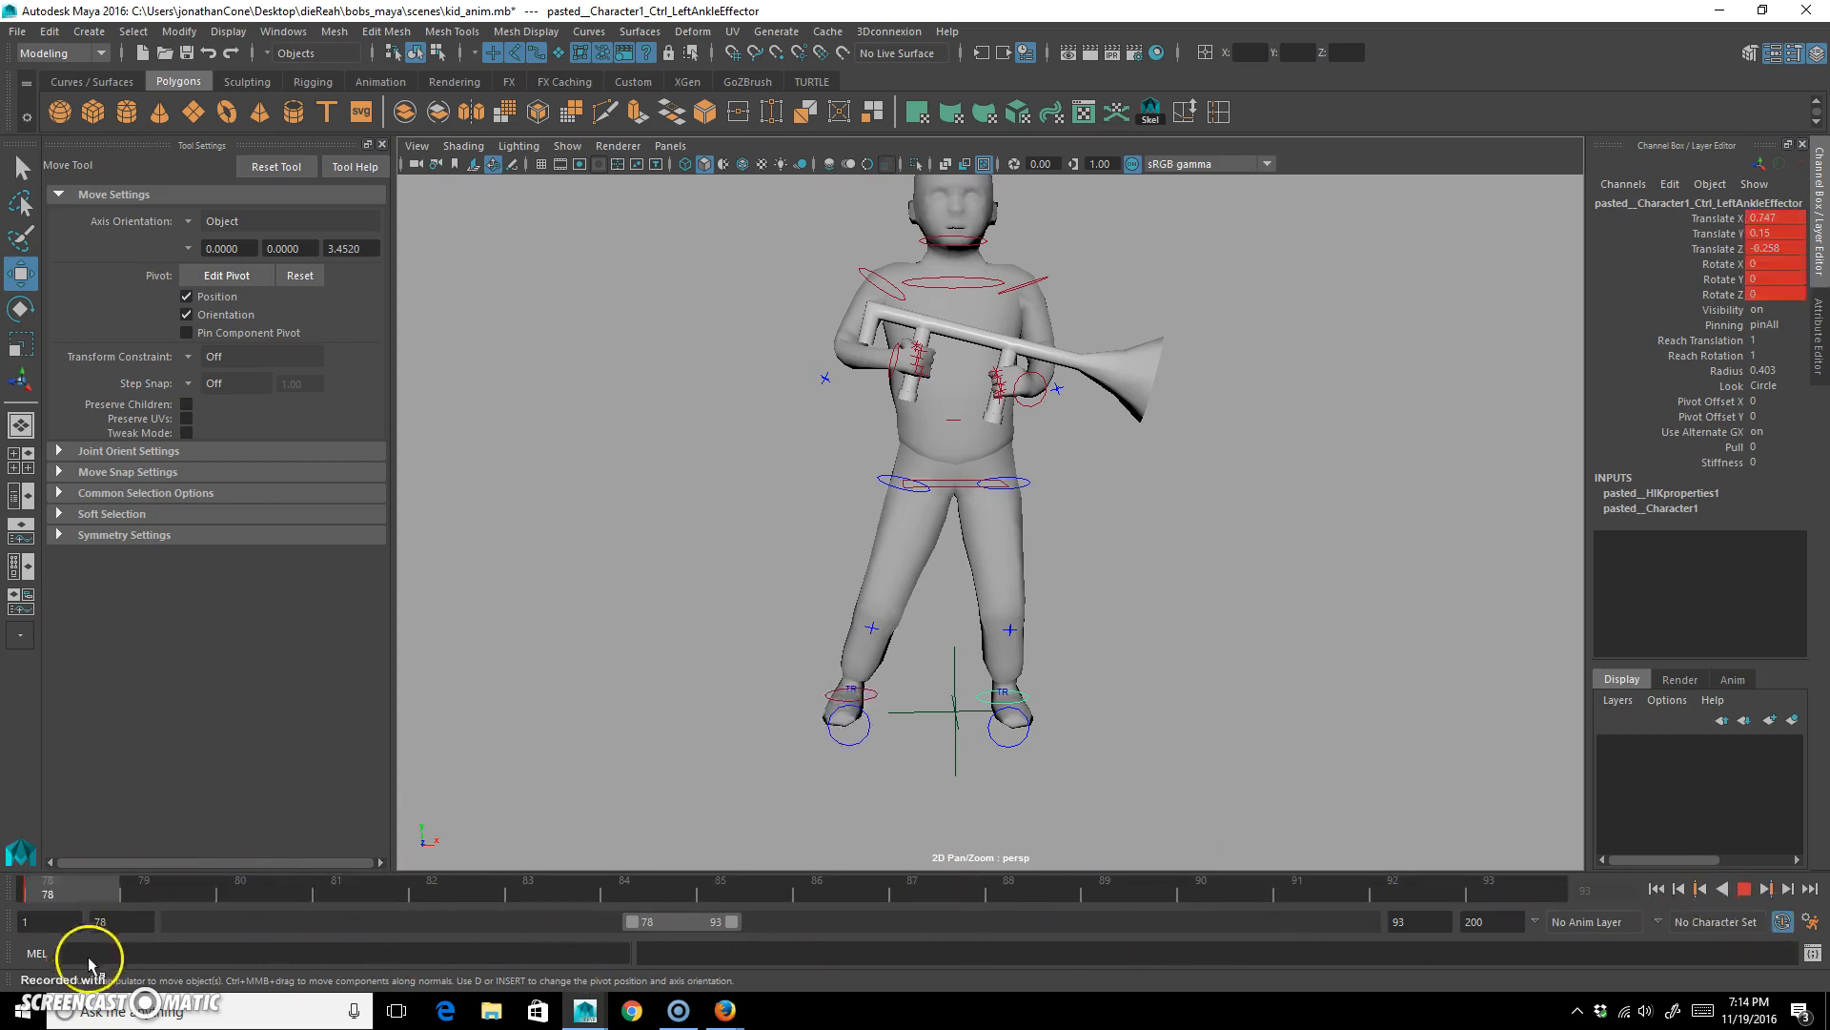
{"action": "key", "text": "Escape"}
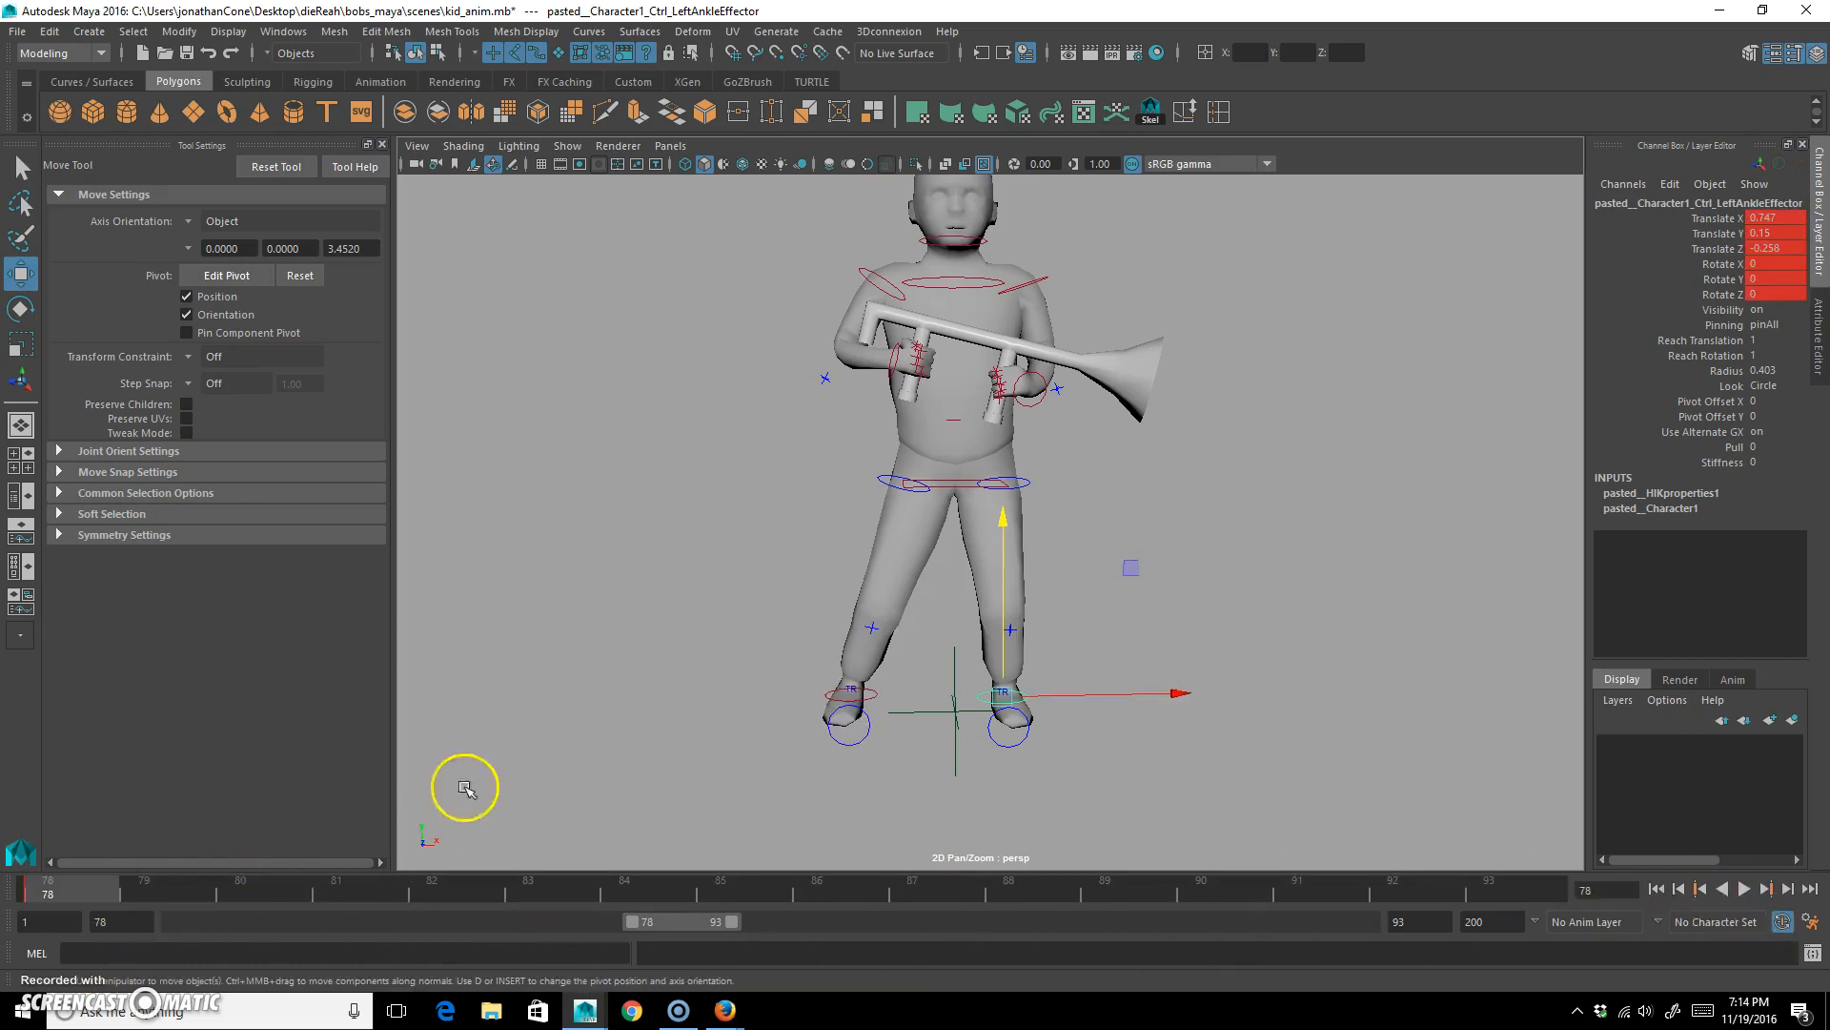
At frame 88, move the right ankle control inward to about X -0.04, key it, and review the motion from frame 78.
{"action": "left_click", "coordinate": [879, 697]}
{"action": "left_click_drag", "start_coordinate": [90, 891], "coordinate": [872, 896]}
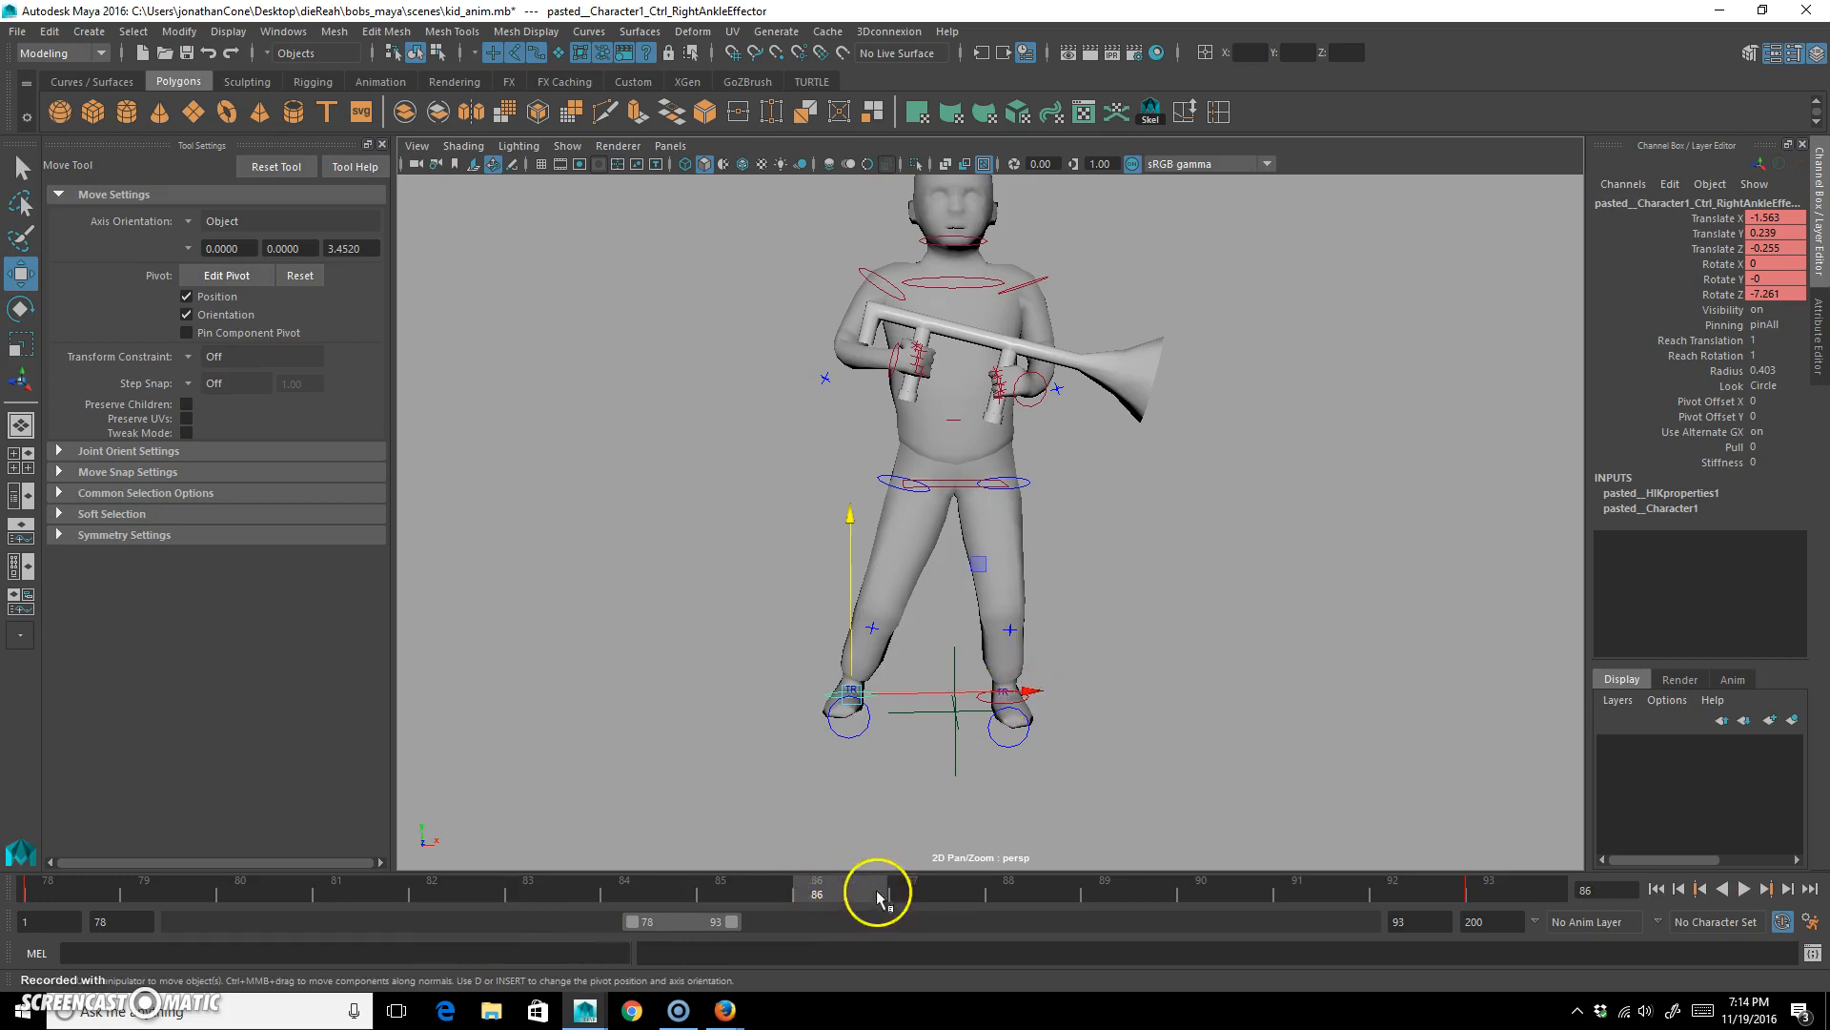
{"action": "left_click", "coordinate": [1010, 896]}
{"action": "left_click_drag", "start_coordinate": [1054, 695], "coordinate": [1133, 709]}
{"action": "key", "text": "s"}
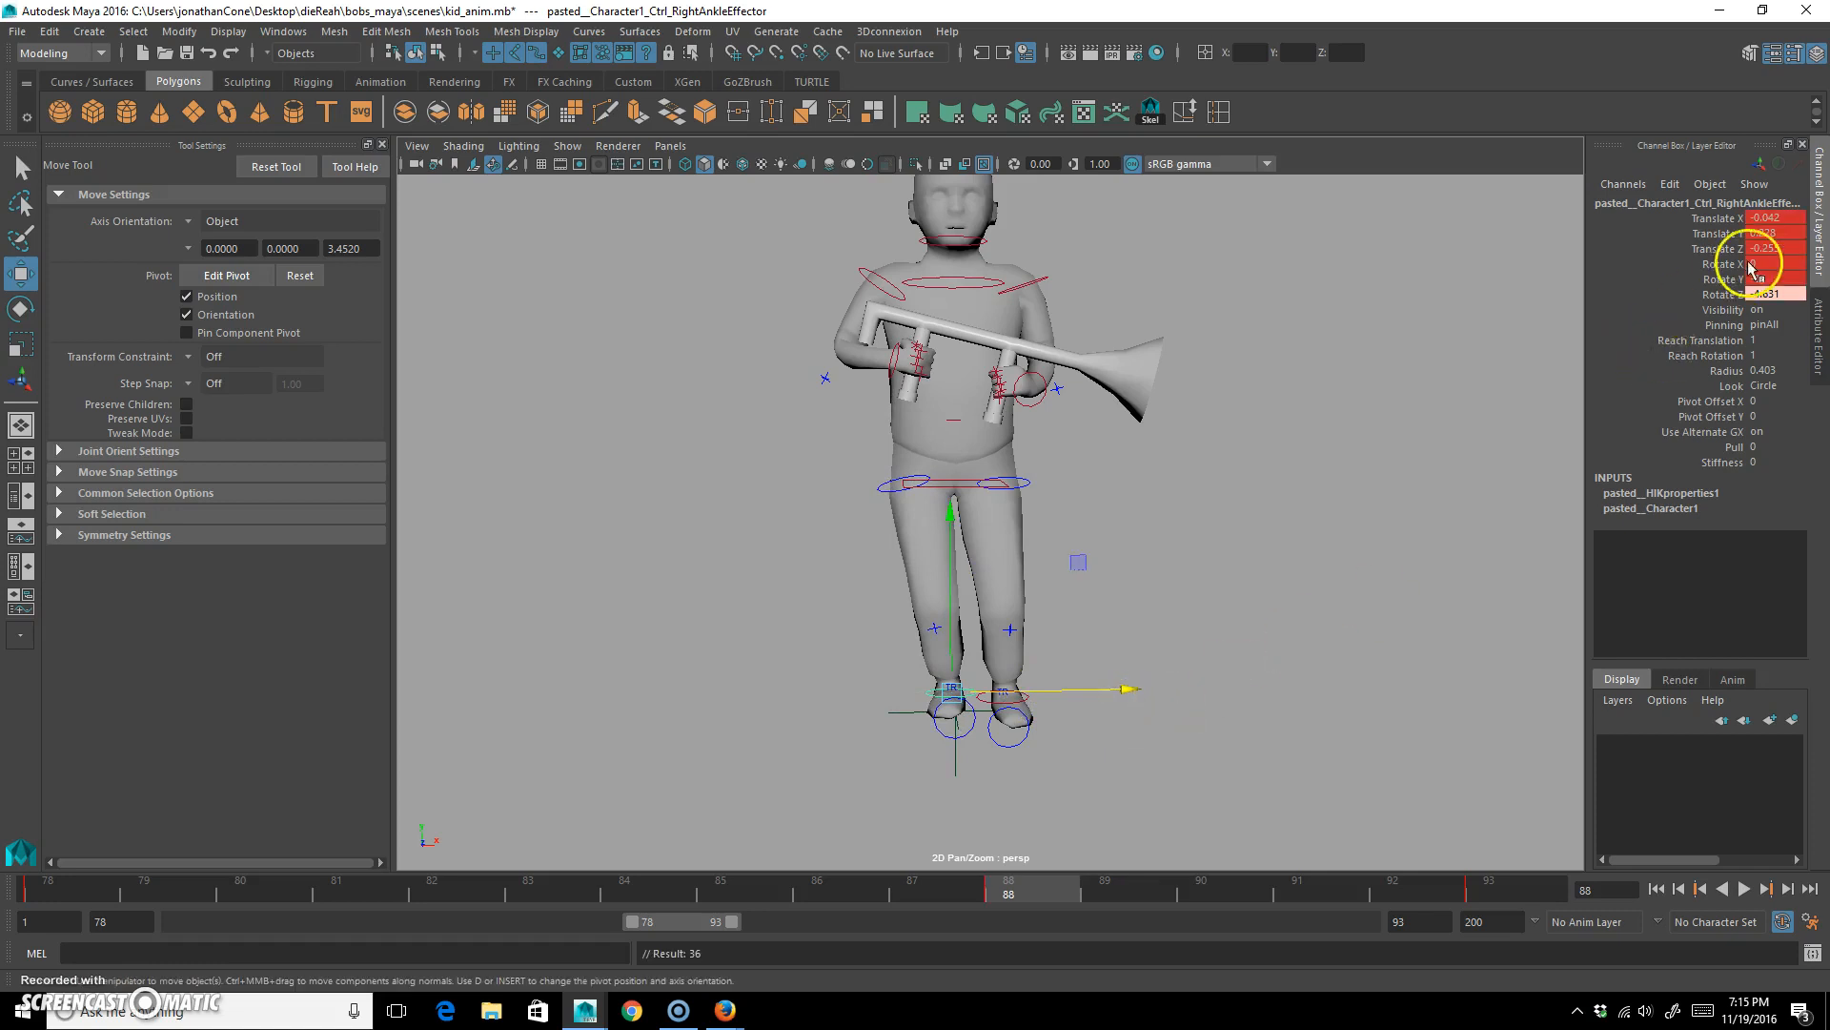
{"action": "mouse_move", "coordinate": [71, 885]}
{"action": "left_mouse_down"}
{"action": "mouse_move", "coordinate": [404, 923]}
{"action": "mouse_move", "coordinate": [988, 903]}
{"action": "mouse_move", "coordinate": [73, 919]}
{"action": "mouse_move", "coordinate": [245, 948]}
{"action": "mouse_move", "coordinate": [727, 931]}
{"action": "mouse_move", "coordinate": [981, 872]}
{"action": "mouse_move", "coordinate": [1010, 891]}
{"action": "left_mouse_up"}
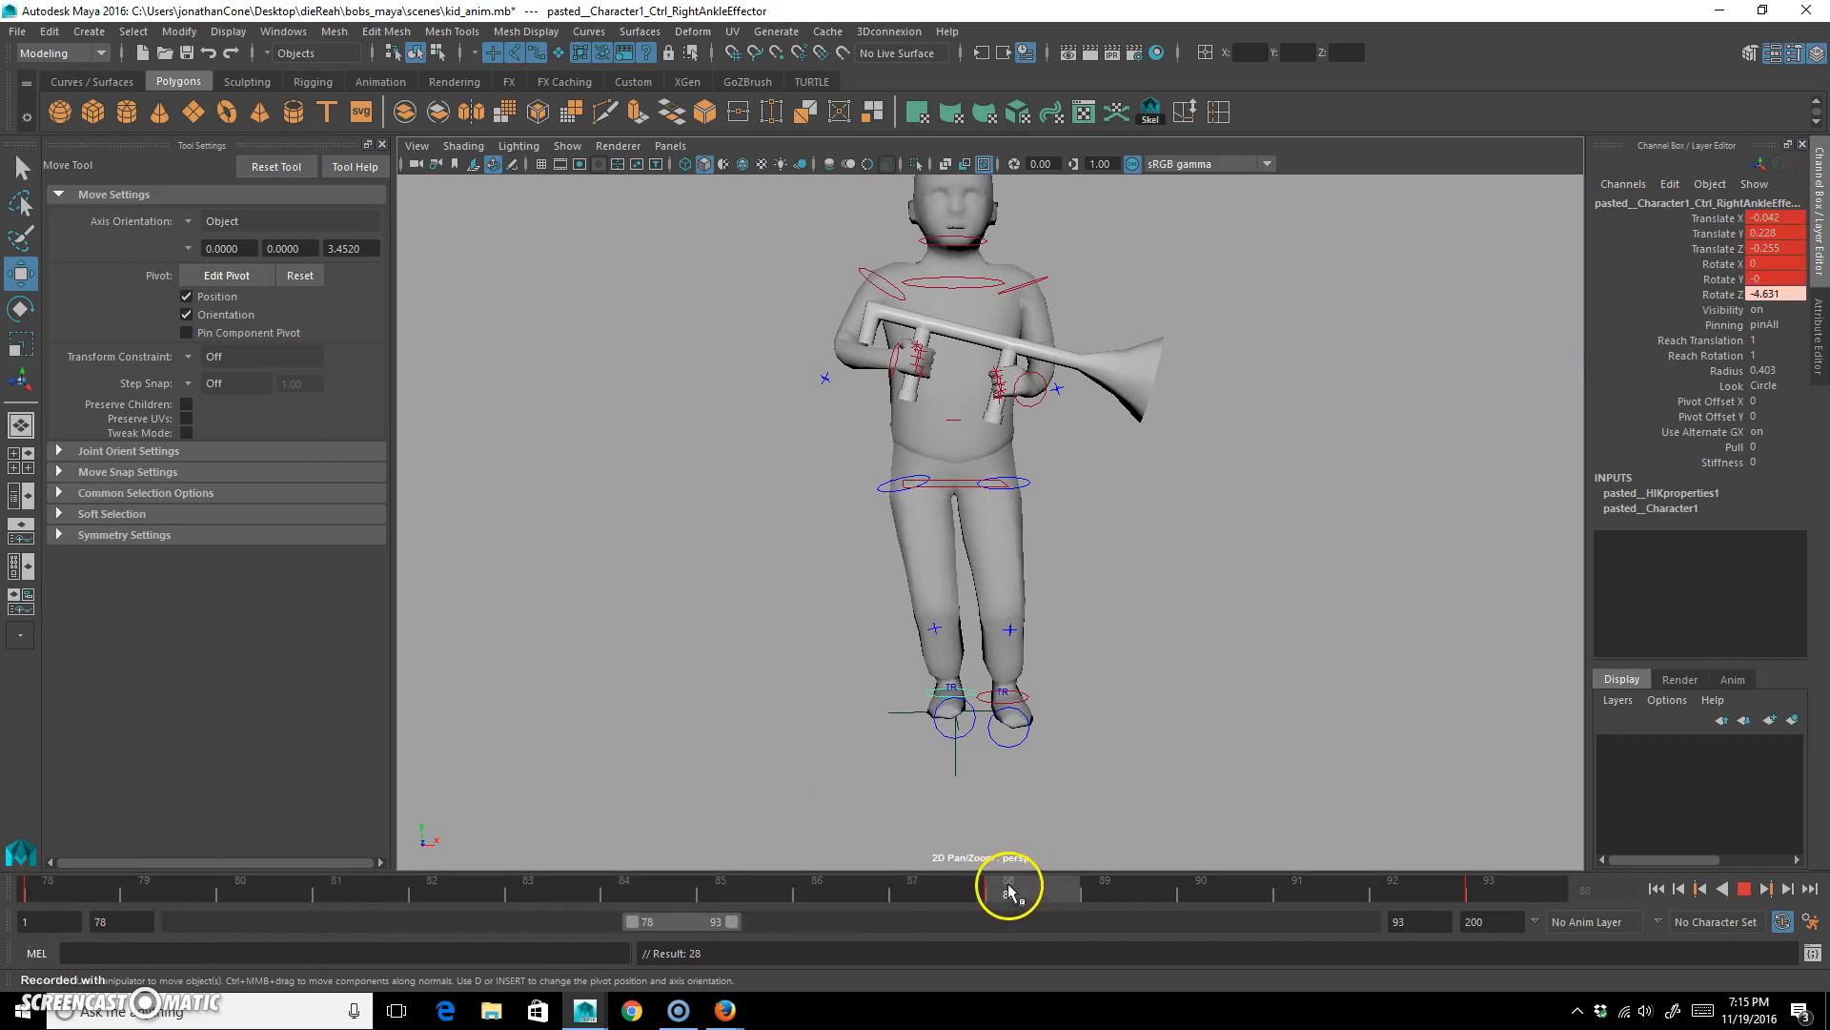
Set the right ankle control's Translate Z to 0 at frame 88 and scrub from frame 78 to check the foot's path.
{"action": "left_click", "coordinate": [973, 696]}
{"action": "left_click_drag", "start_coordinate": [873, 652], "coordinate": [940, 641], "text": "alt"}
{"action": "type", "text": "0"}
{"action": "key", "text": "Return"}
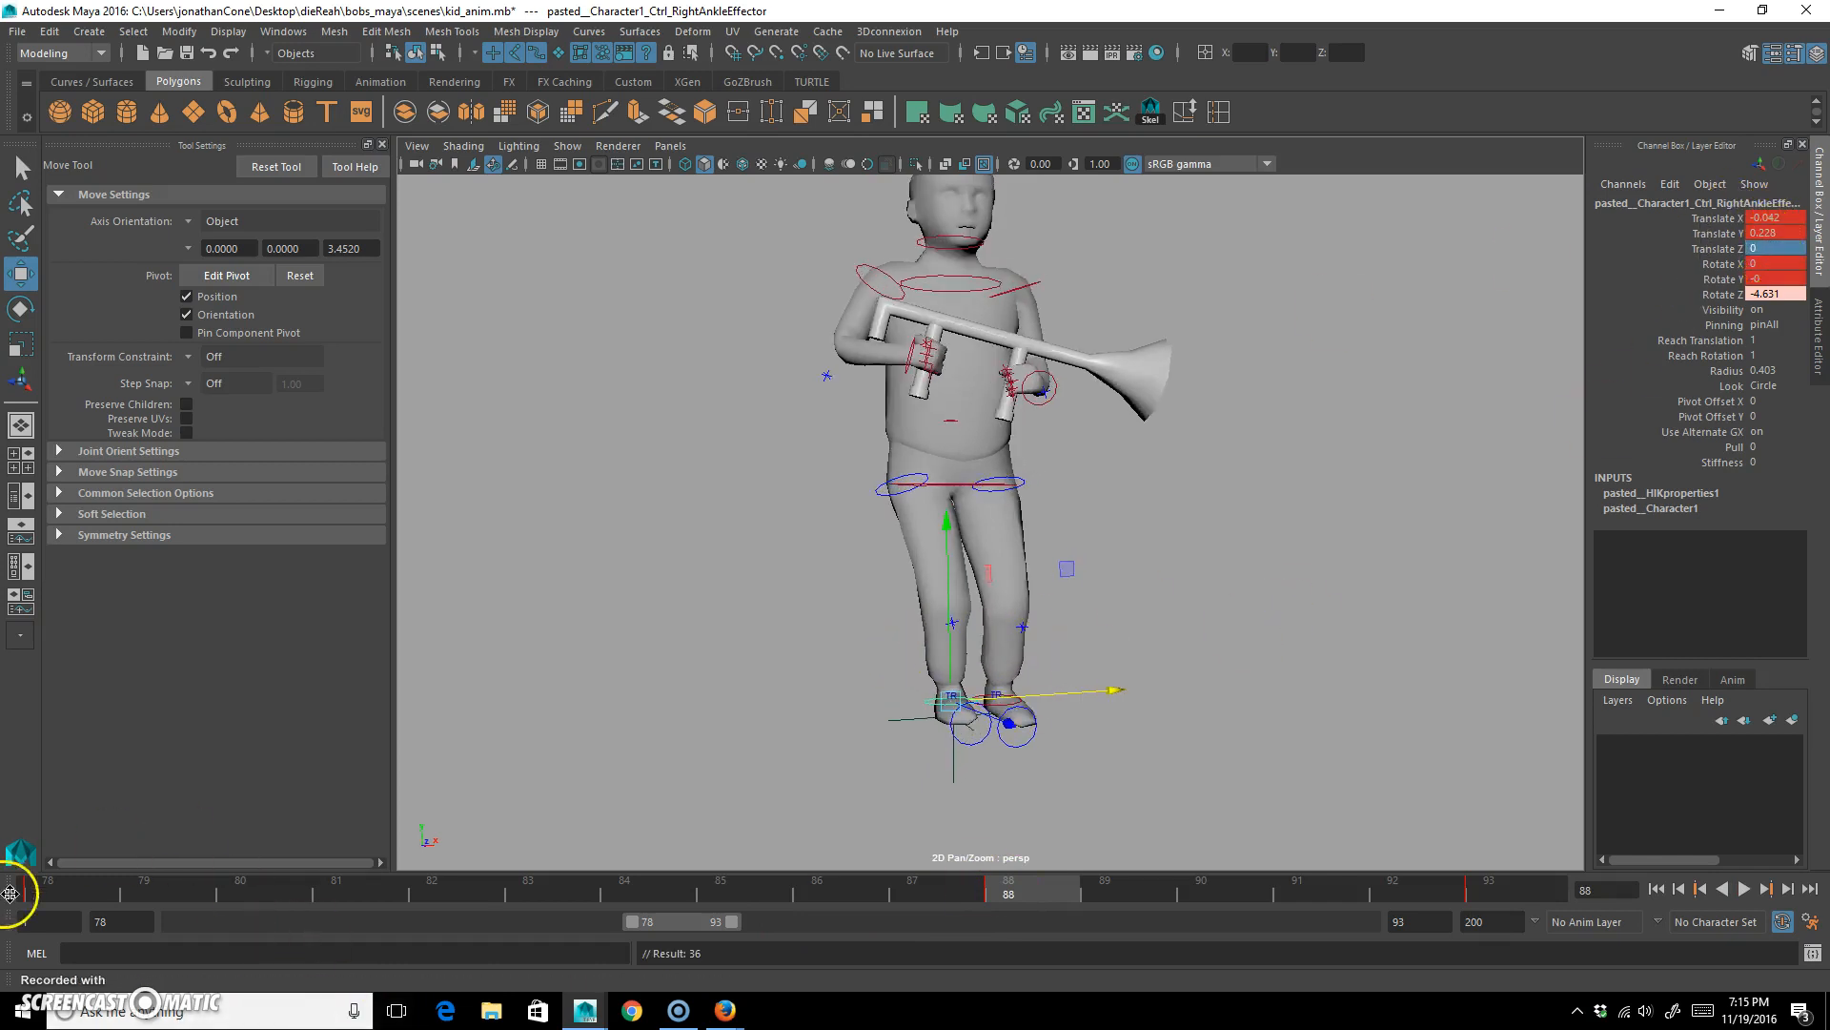
{"action": "left_click", "coordinate": [48, 887]}
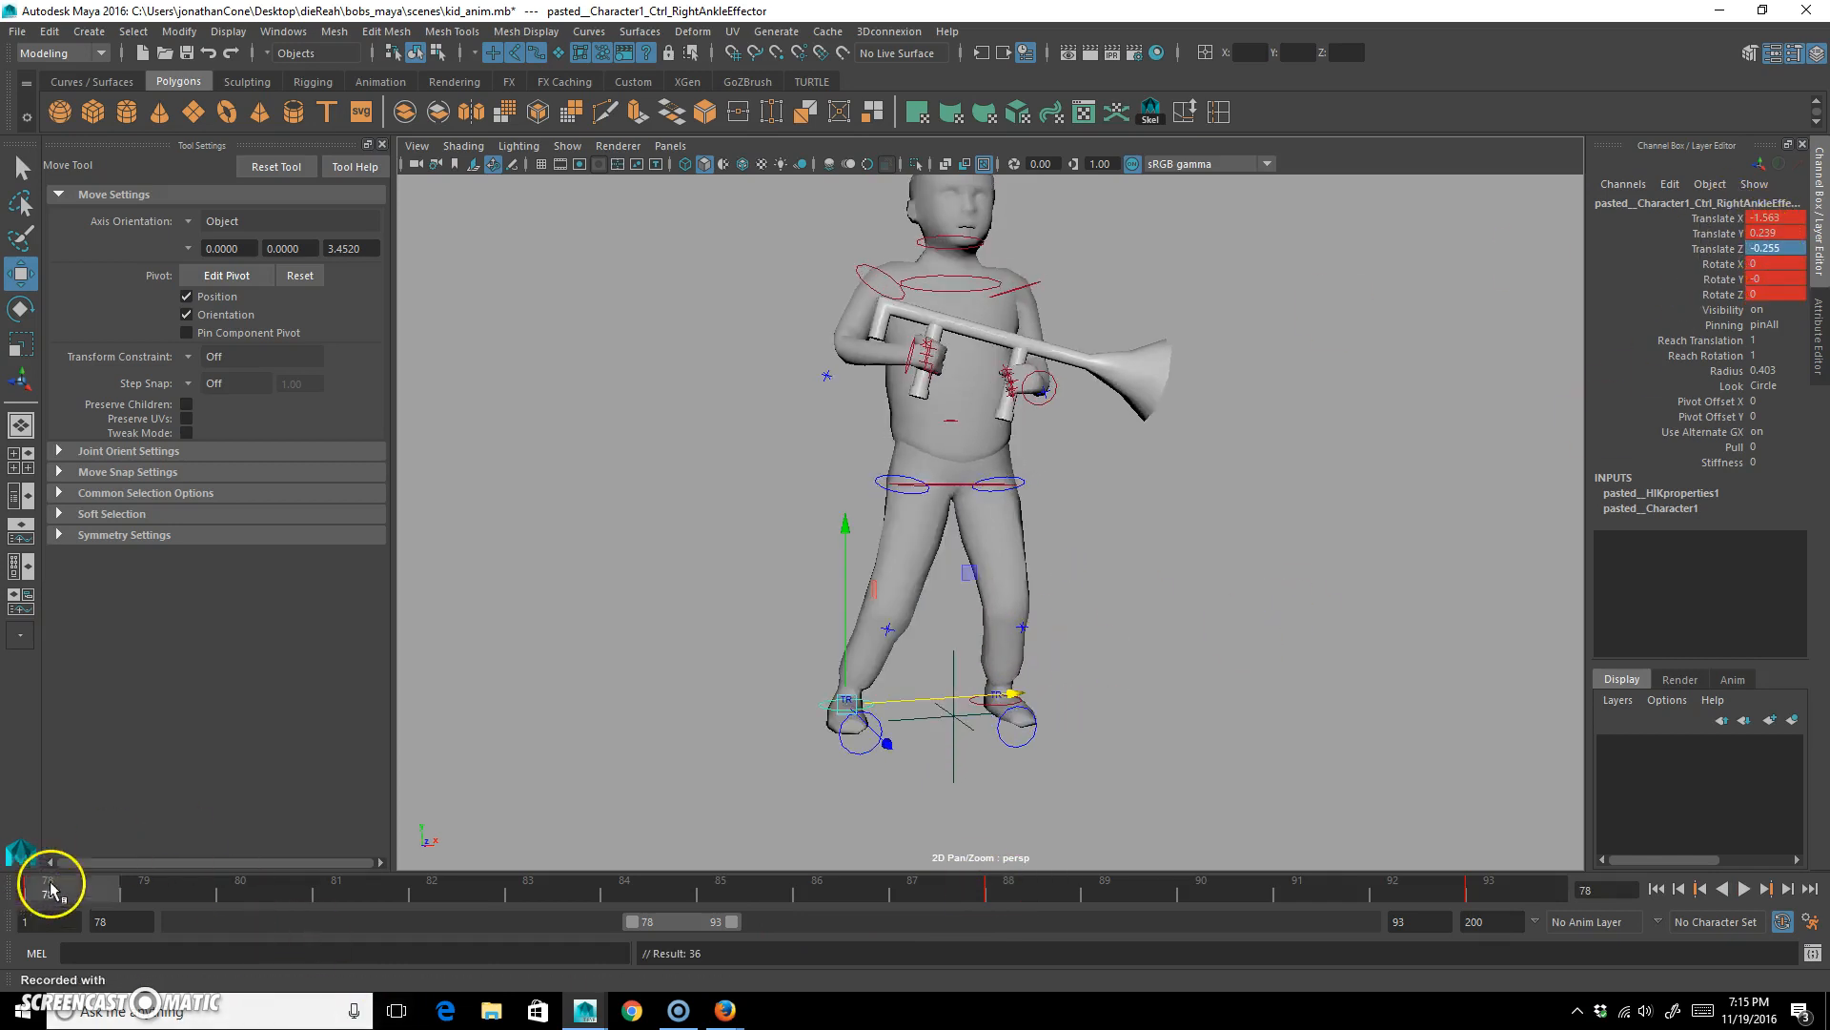
{"action": "type", "text": "0"}
{"action": "key", "text": "Return"}
{"action": "left_click_drag", "start_coordinate": [74, 887], "coordinate": [1001, 903]}
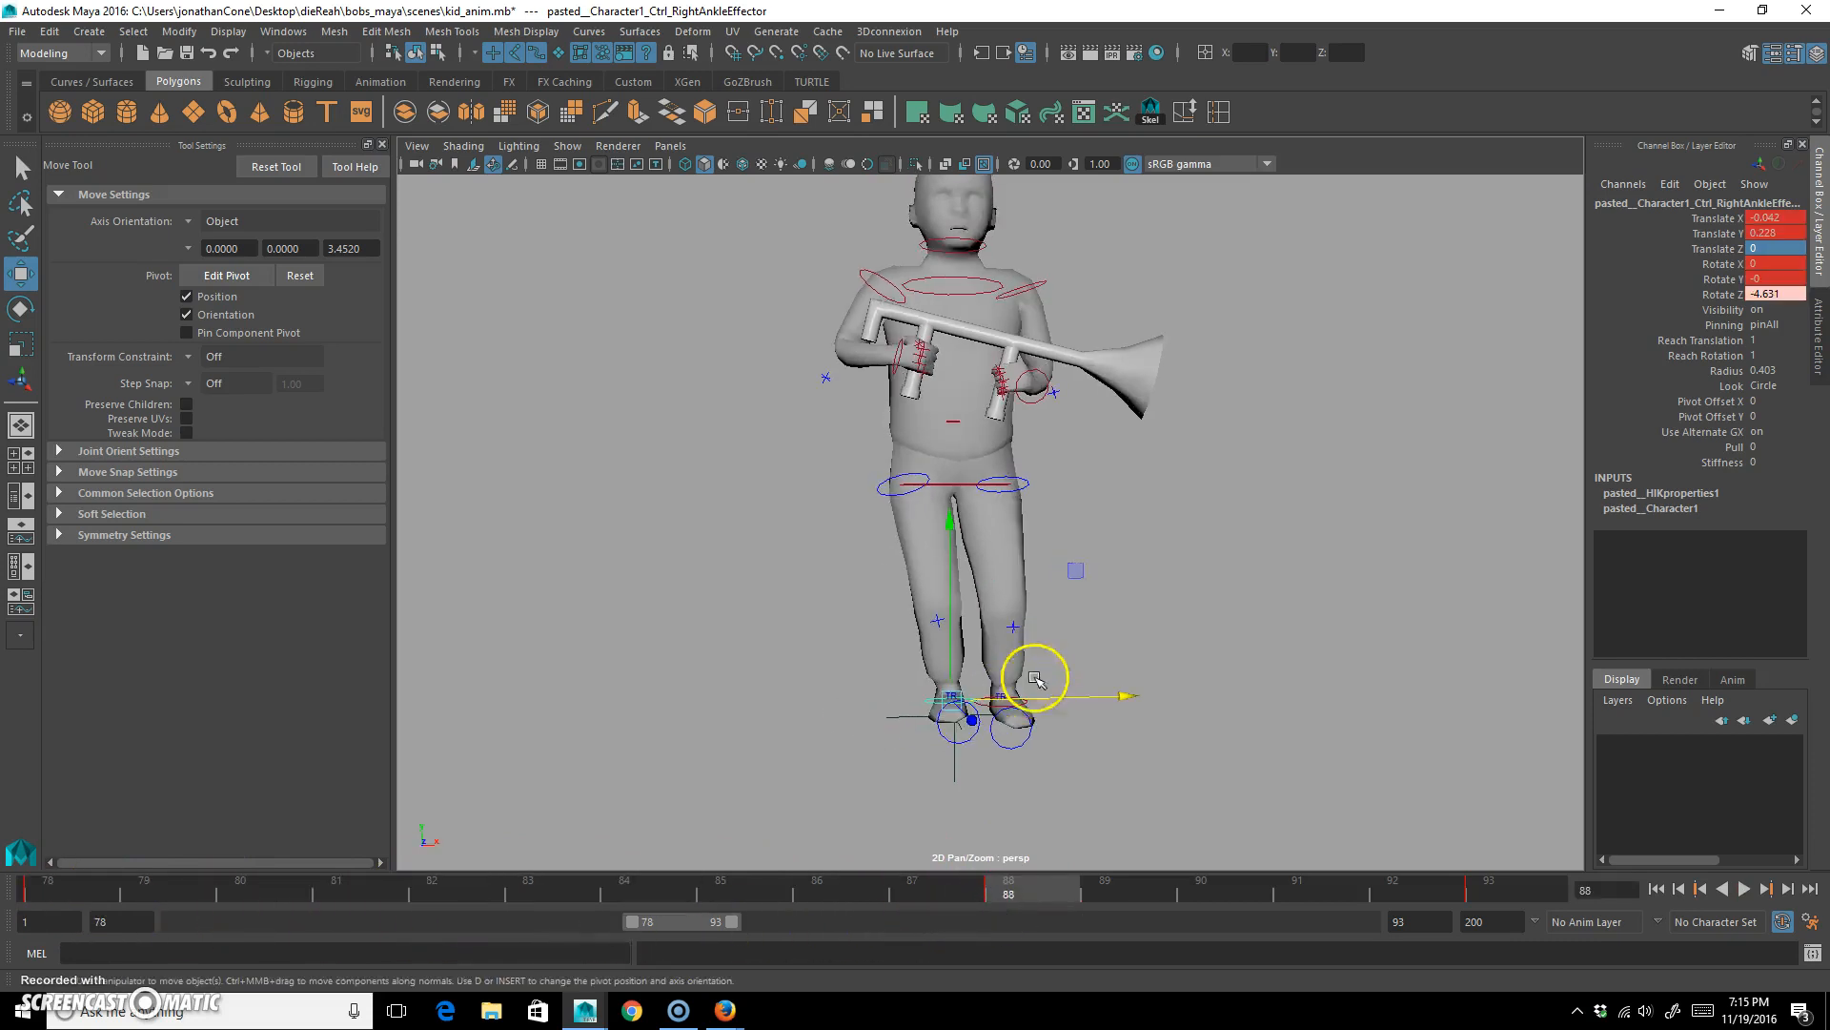
Select the left ankle control, play the loop to review the foot slide, and clear the selection.
{"action": "left_click", "coordinate": [1051, 694]}
{"action": "left_click", "coordinate": [1049, 717]}
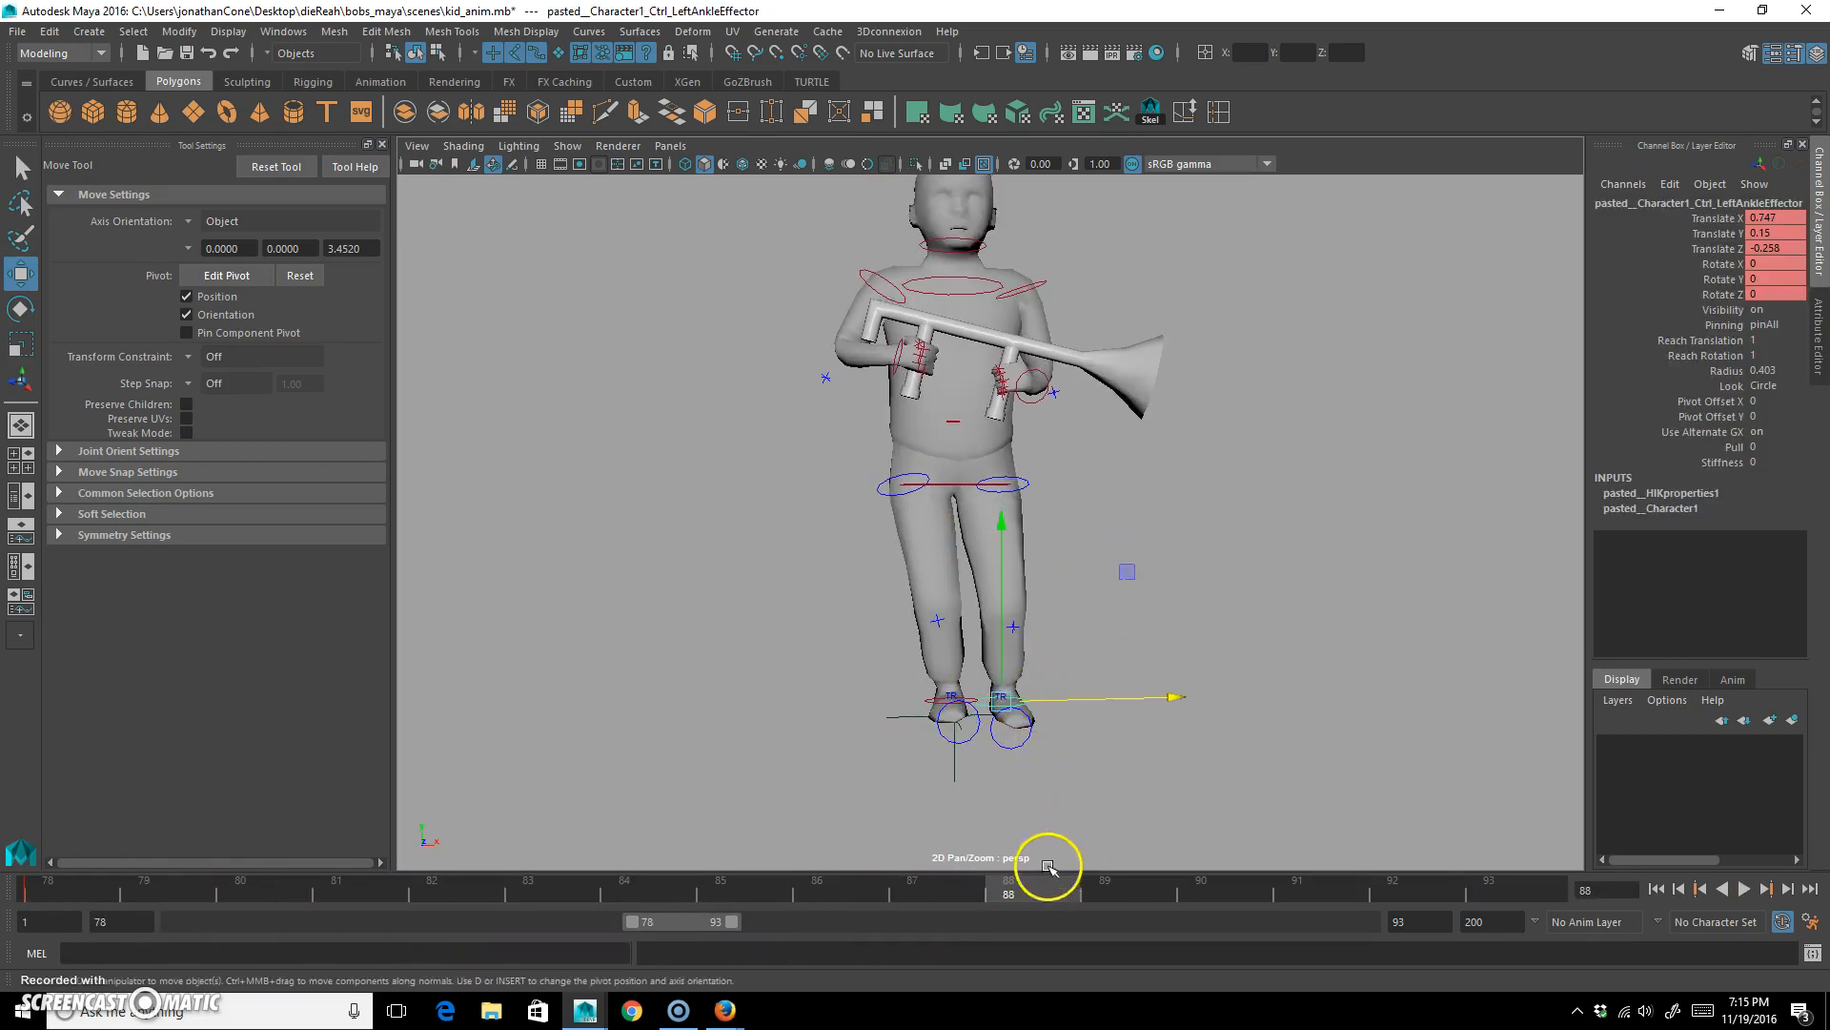
{"action": "key", "text": "alt+v"}
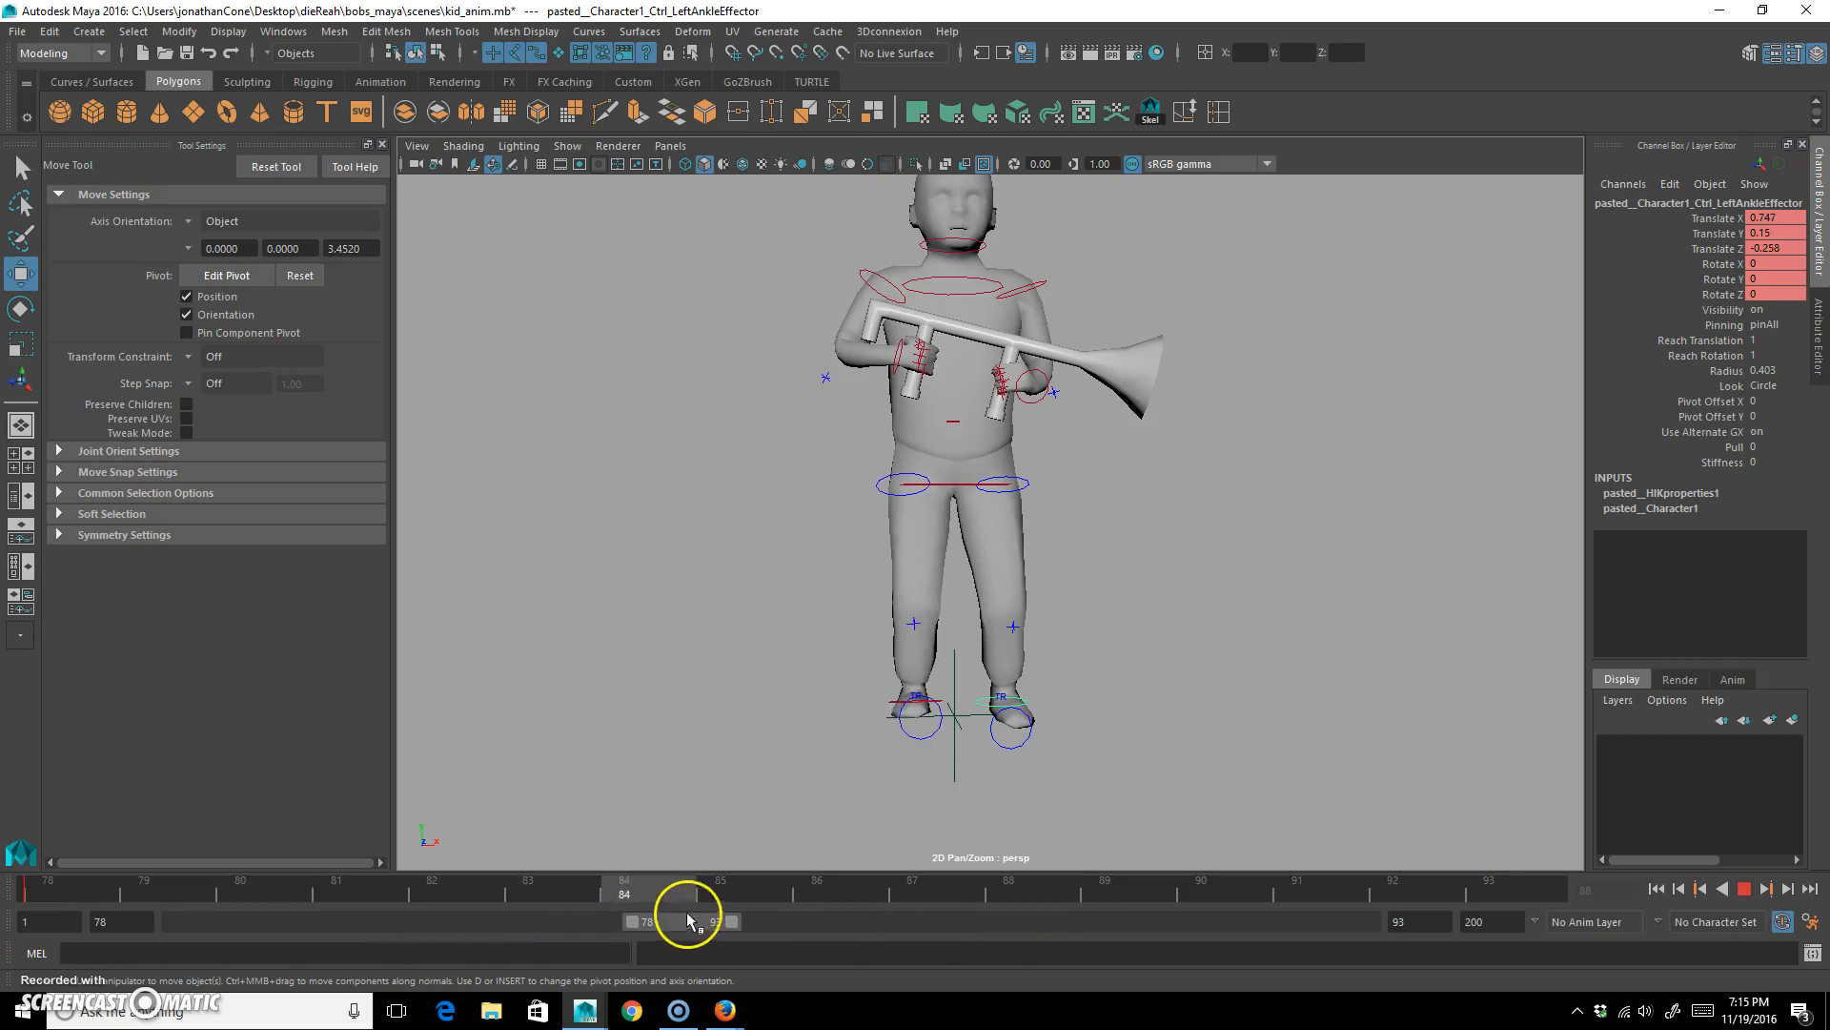
{"action": "left_click", "coordinate": [1095, 864]}
{"action": "left_click", "coordinate": [1072, 641]}
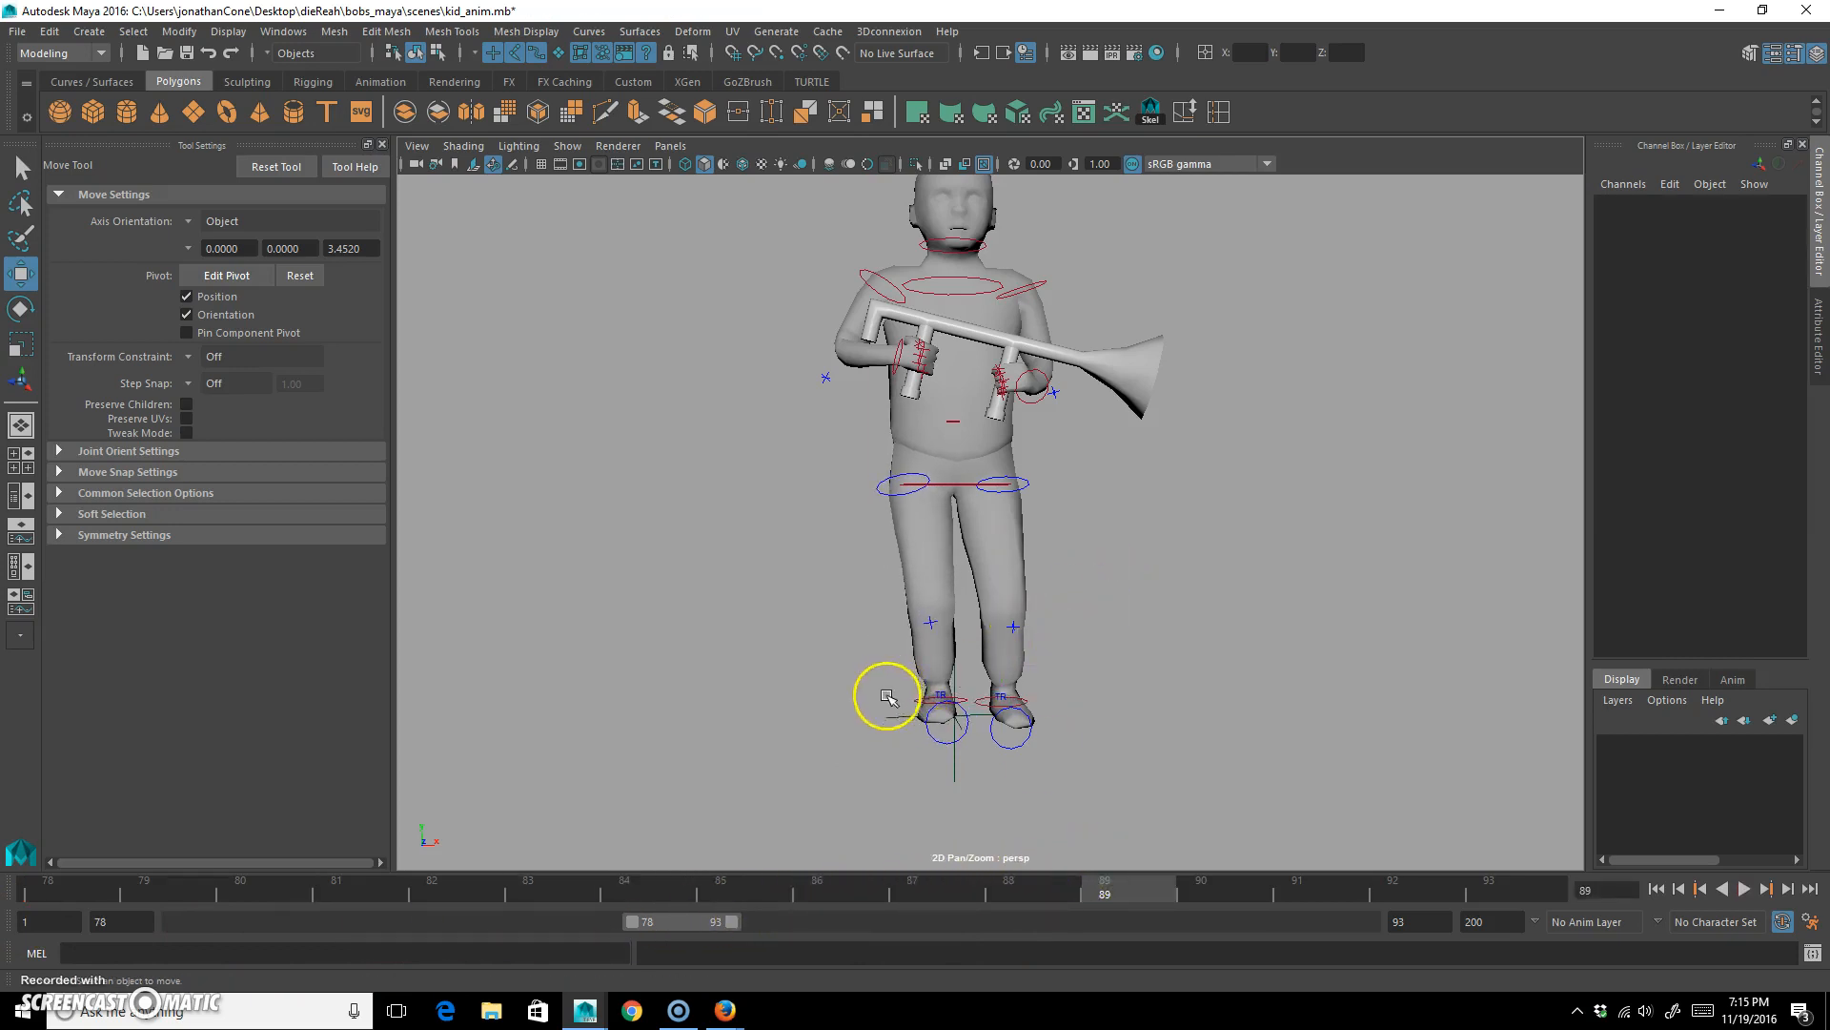
At frame 90, raise the right ankle control and rotate it so the right foot is lifted and tilted.
{"action": "left_click", "coordinate": [914, 697]}
{"action": "left_click_drag", "start_coordinate": [1127, 882], "coordinate": [1239, 891]}
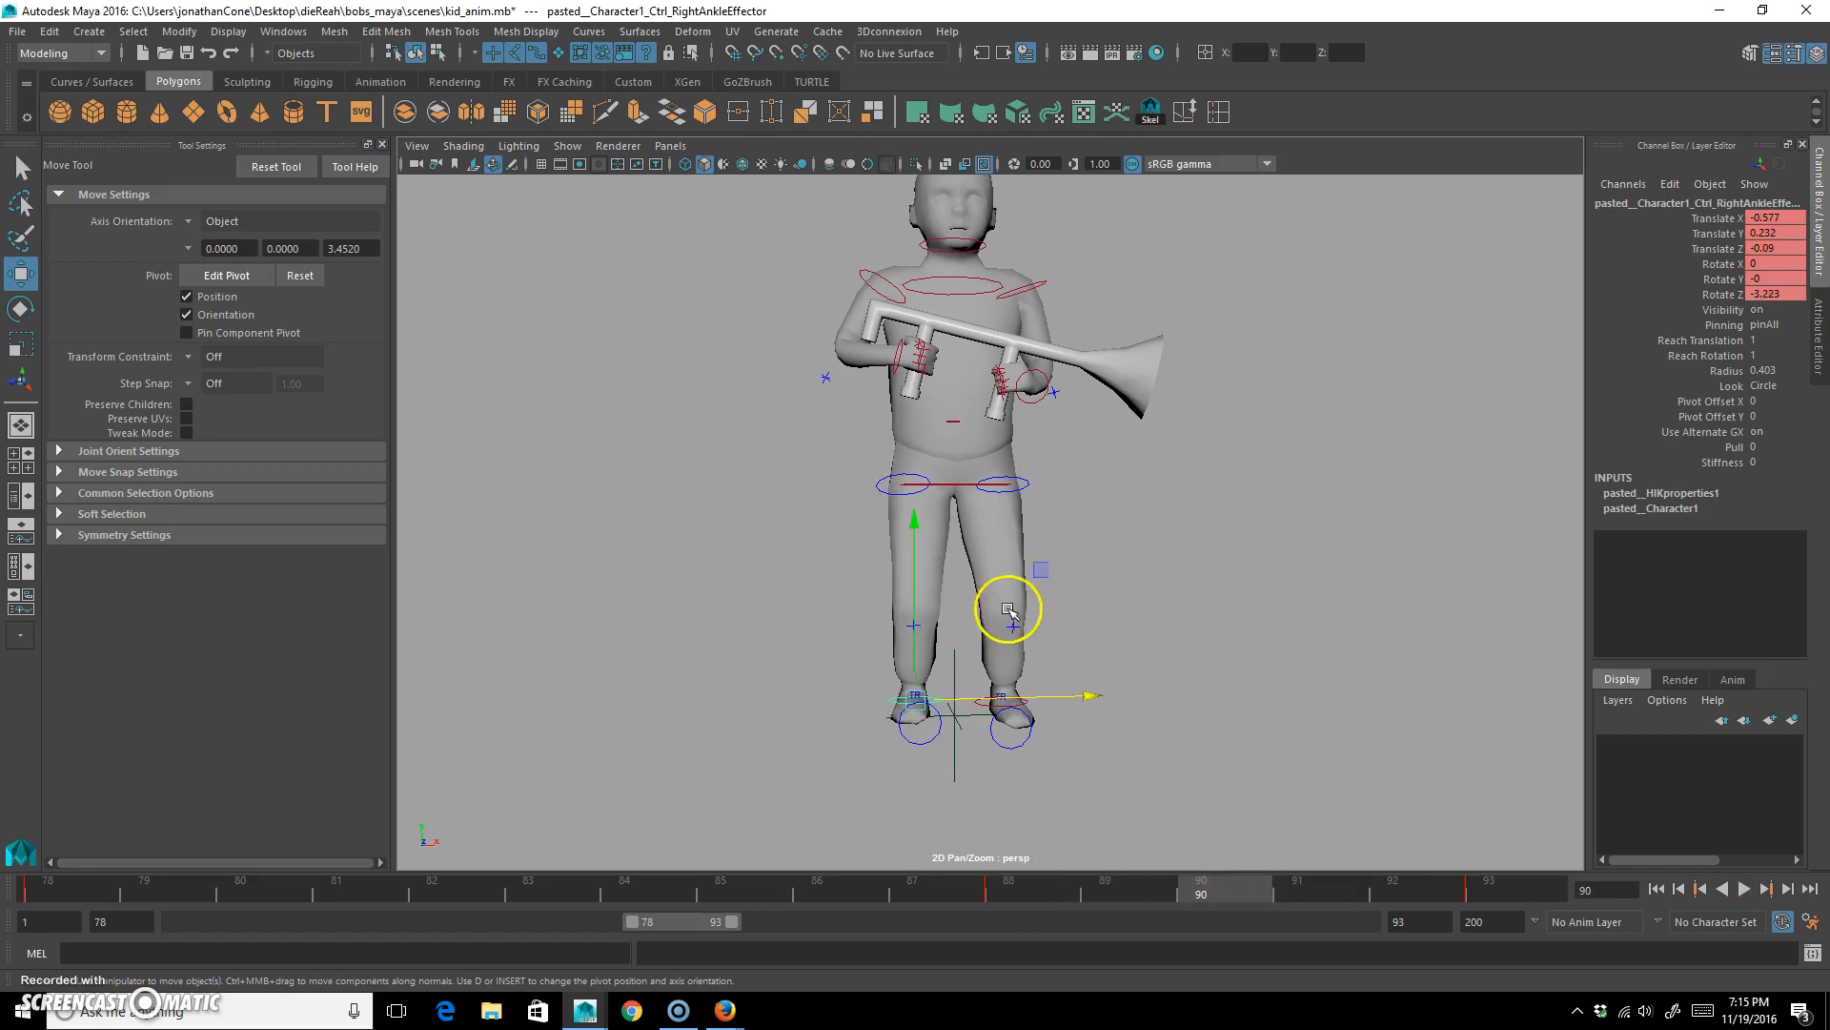
{"action": "mouse_move", "coordinate": [1039, 570]}
{"action": "middle_mouse_down"}
{"action": "mouse_move", "coordinate": [1021, 523]}
{"action": "mouse_move", "coordinate": [1021, 544]}
{"action": "middle_mouse_up"}
{"action": "key", "text": "e"}
{"action": "left_click_drag", "start_coordinate": [837, 511], "coordinate": [827, 680]}
{"action": "left_click", "coordinate": [788, 412]}
Select the right hip control, scrub to frame 93, and play the loop to check the foot lift.
{"action": "left_click", "coordinate": [896, 482]}
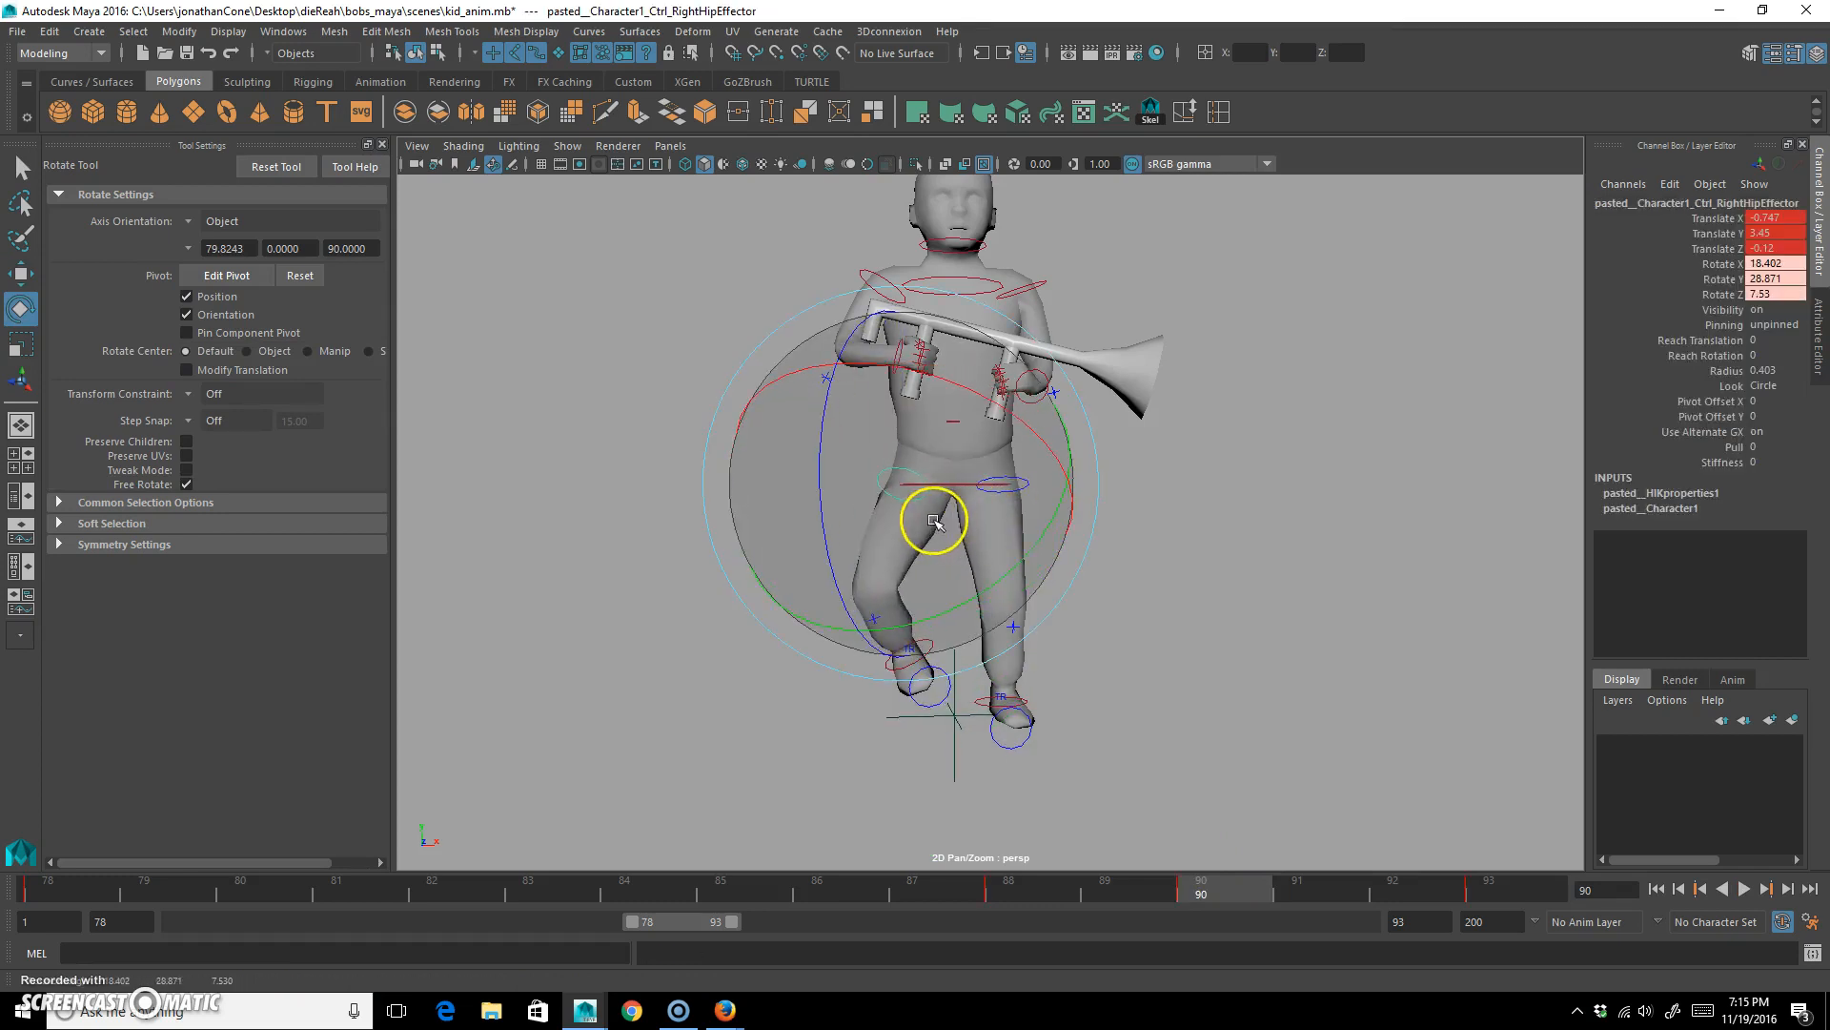
{"action": "left_click_drag", "start_coordinate": [932, 556], "coordinate": [1489, 887]}
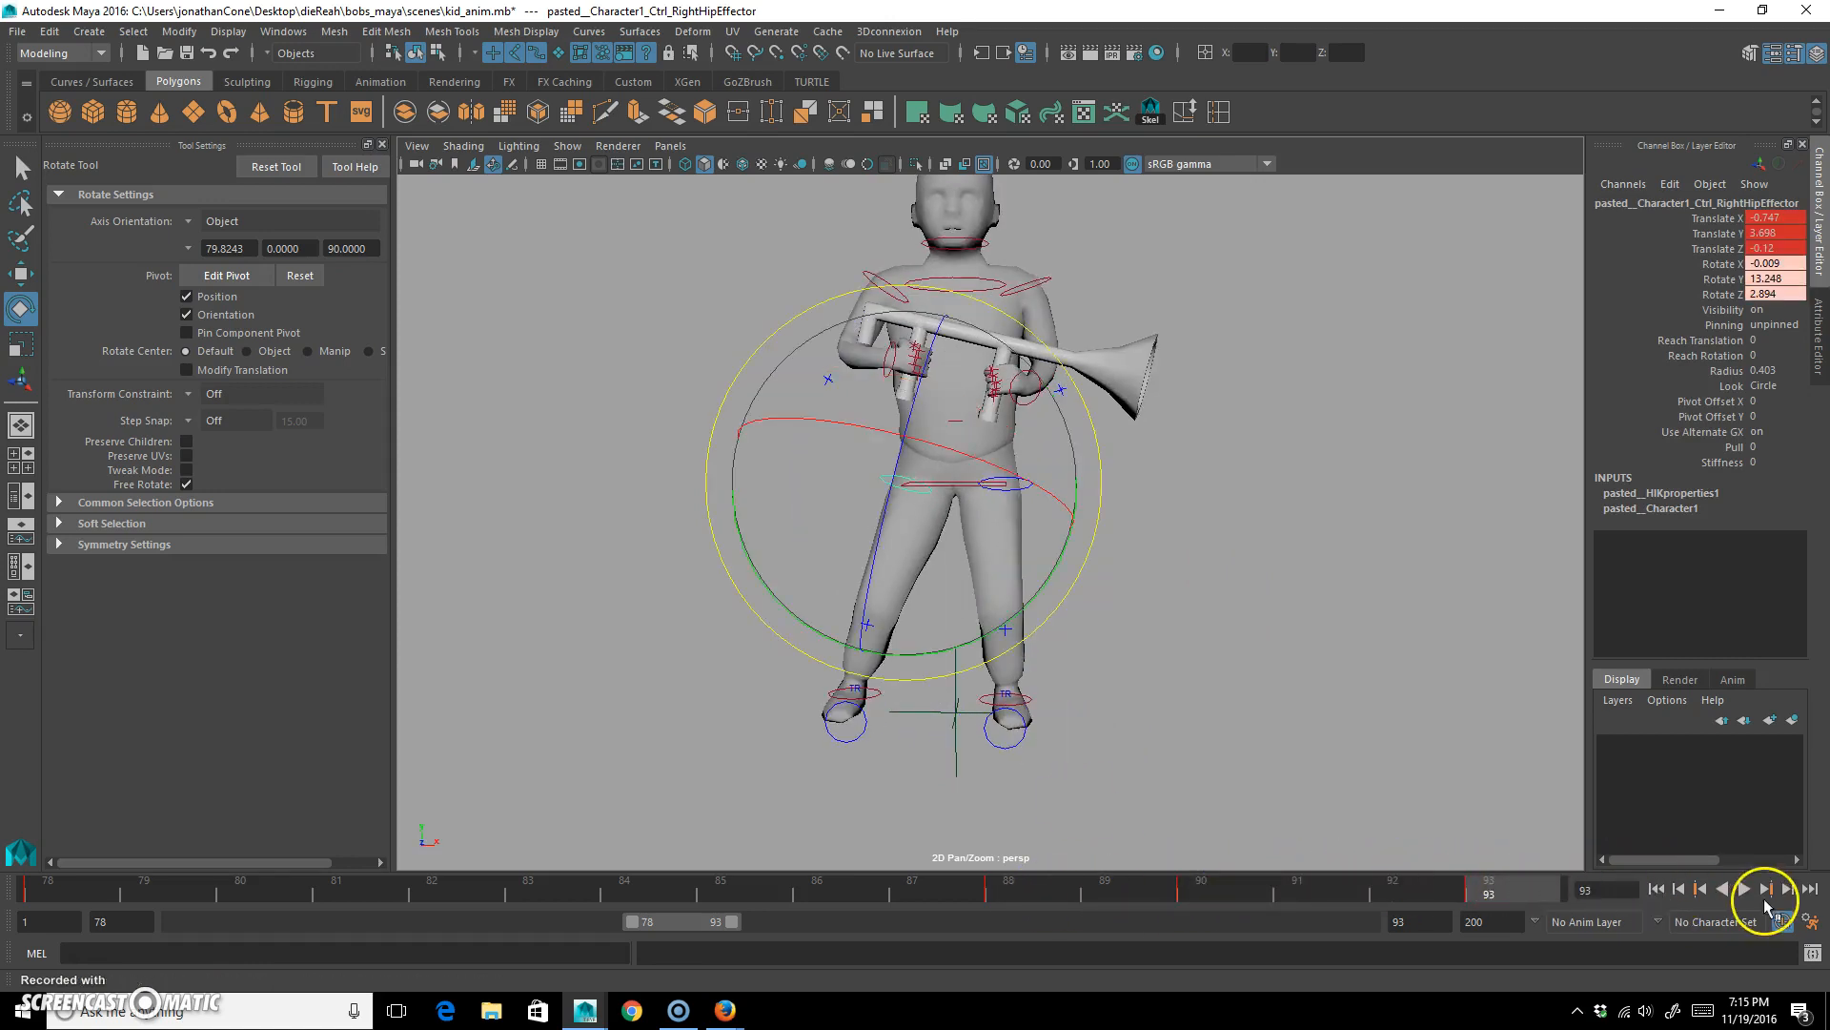
{"action": "left_click", "coordinate": [1743, 888]}
{"action": "left_click", "coordinate": [1742, 892]}
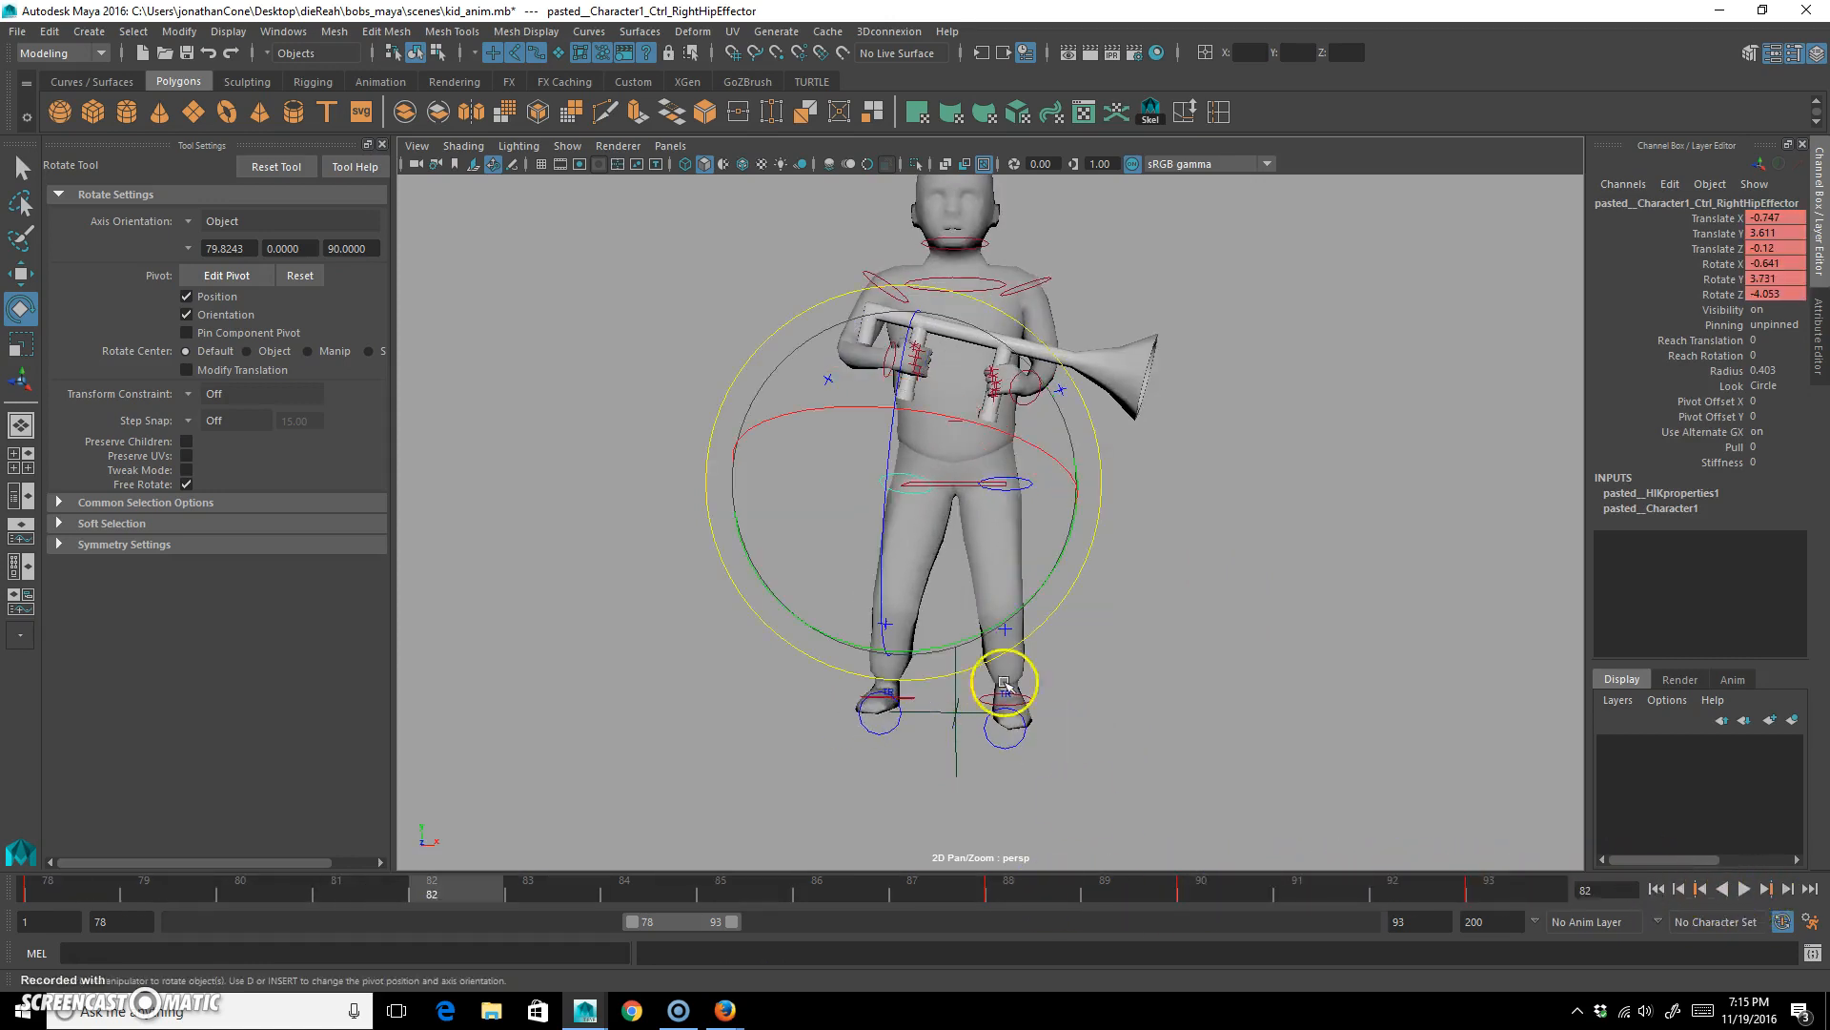